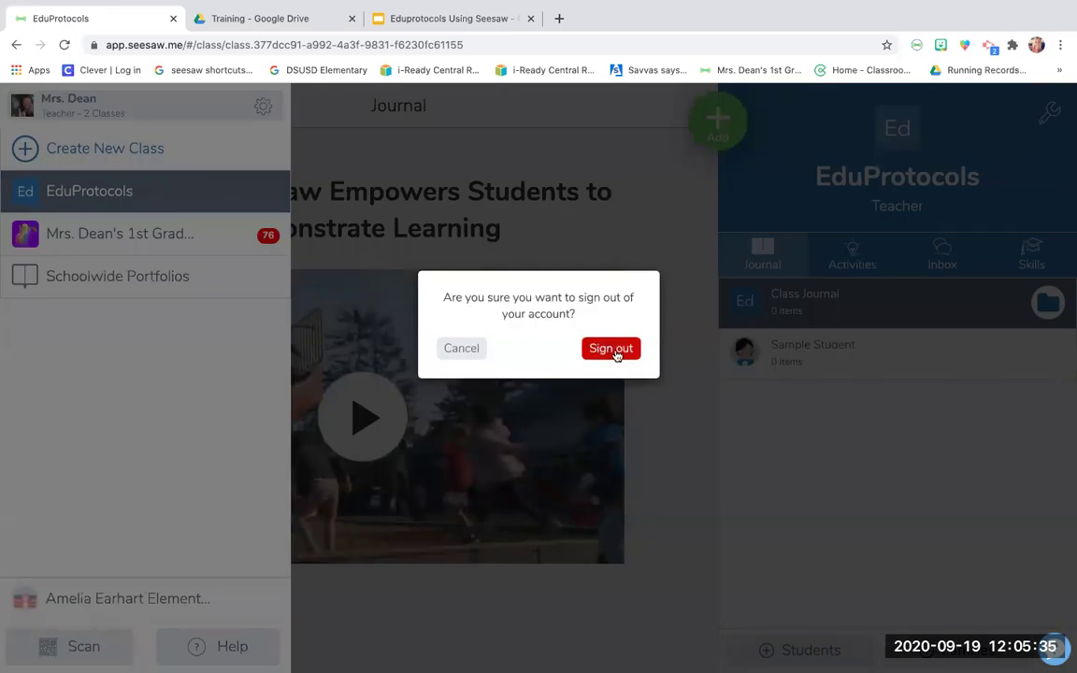
# Sign out of the teacher account and open the student sign-in page
pyautogui.click(611, 348)
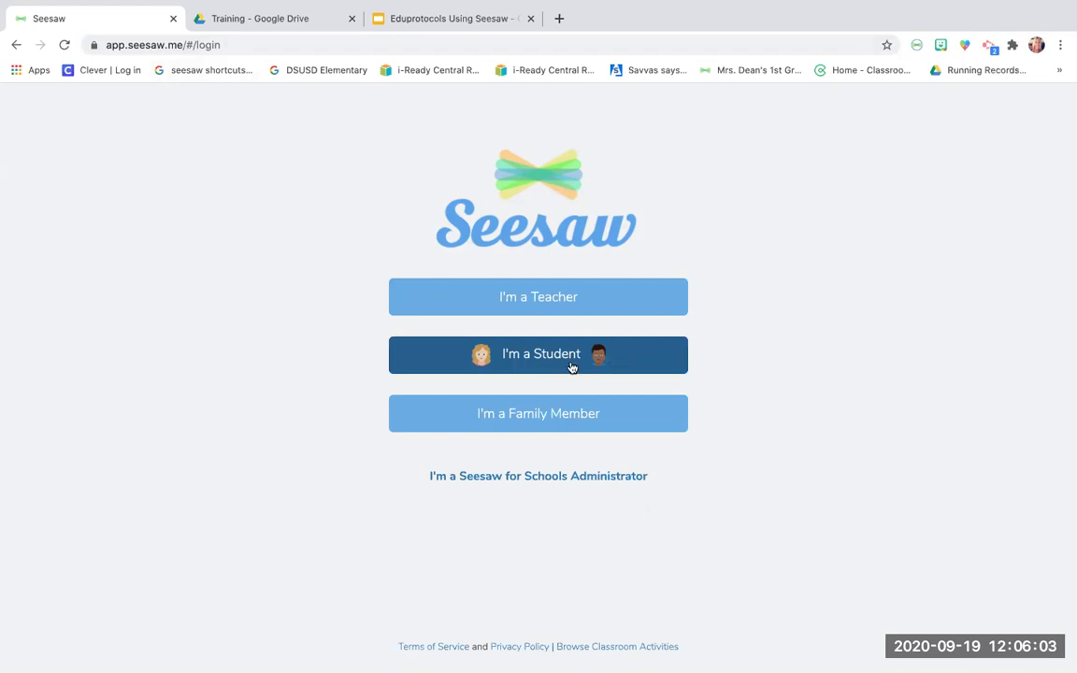
pyautogui.click(535, 369)
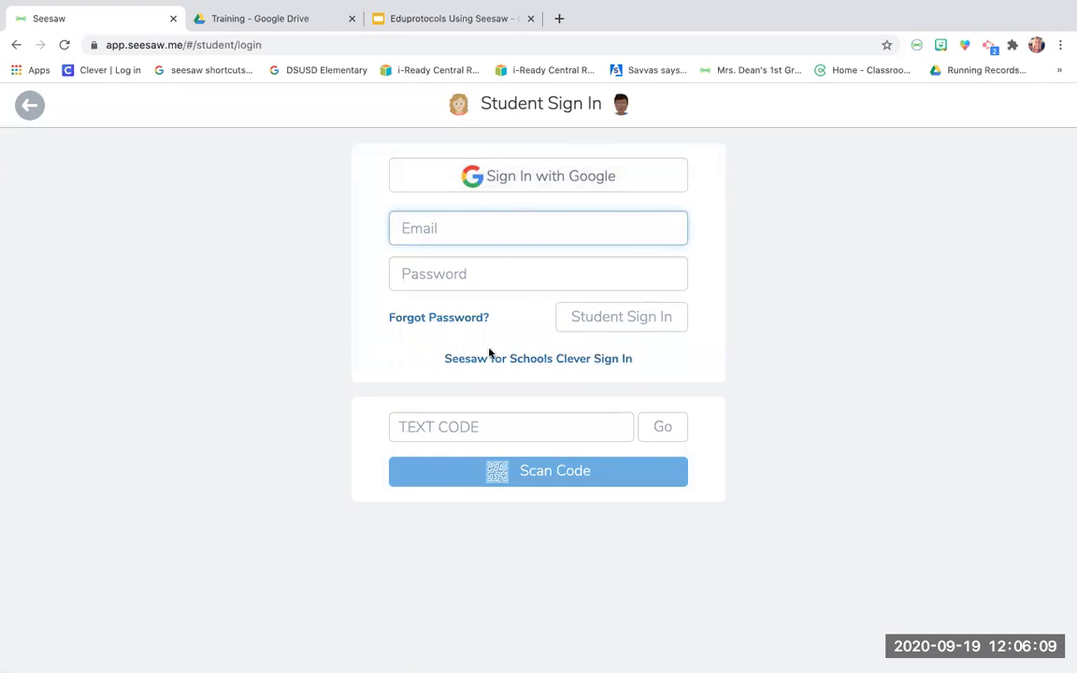
# Copy the class text code from the sign-in slide in Google Slides and submit it in Seesaw's student sign-in text code field
pyautogui.click(438, 433)
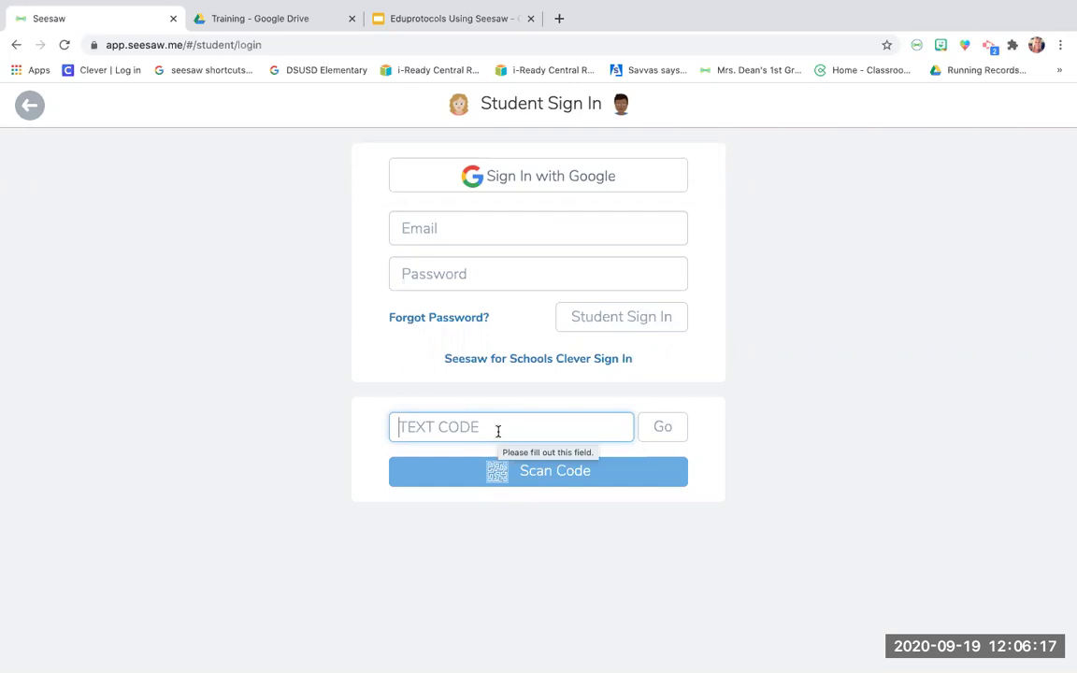
pyautogui.click(390, 26)
pyautogui.click(112, 276)
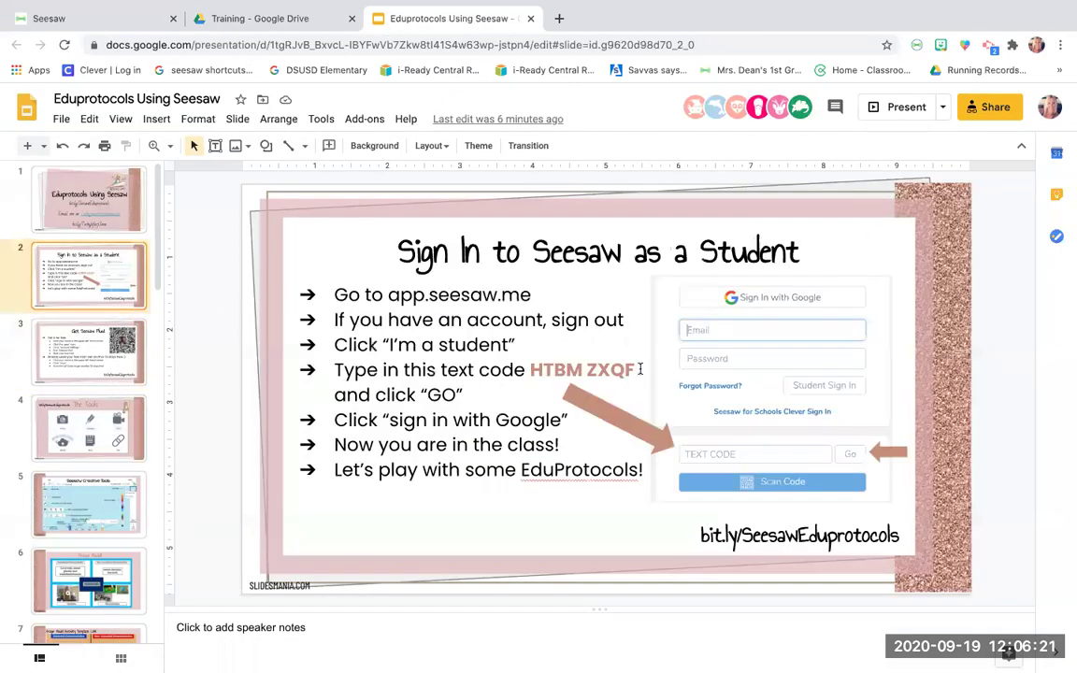
pyautogui.moveTo(635, 371); pyautogui.dragTo(526, 370)
pyautogui.hotkey('ctrl', 'c')
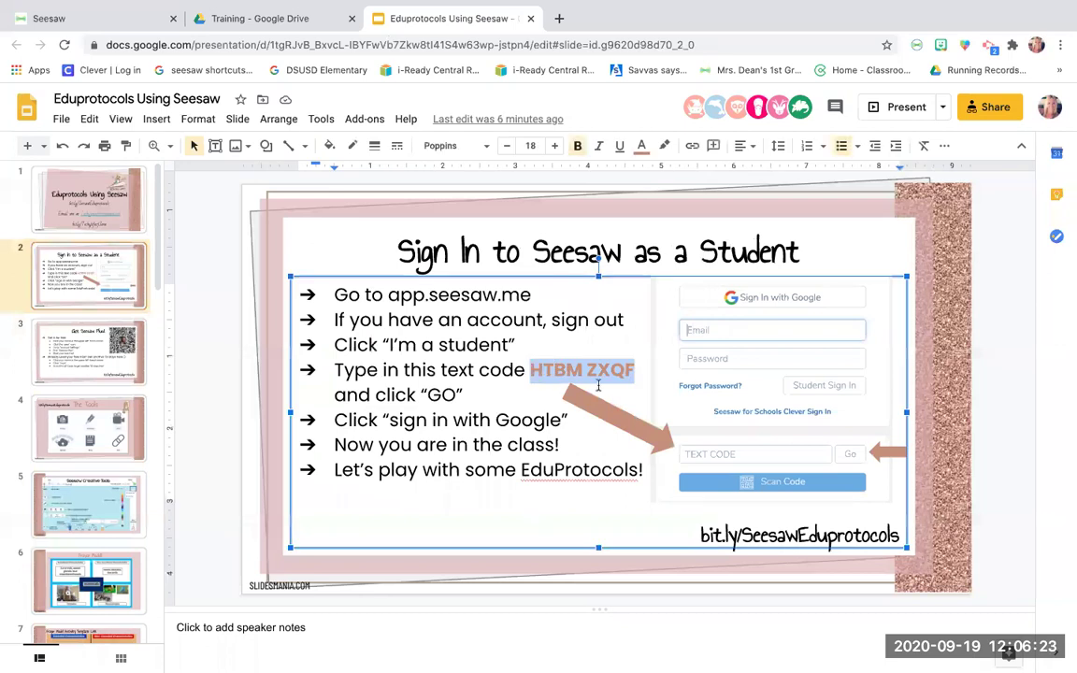
pyautogui.click(58, 18)
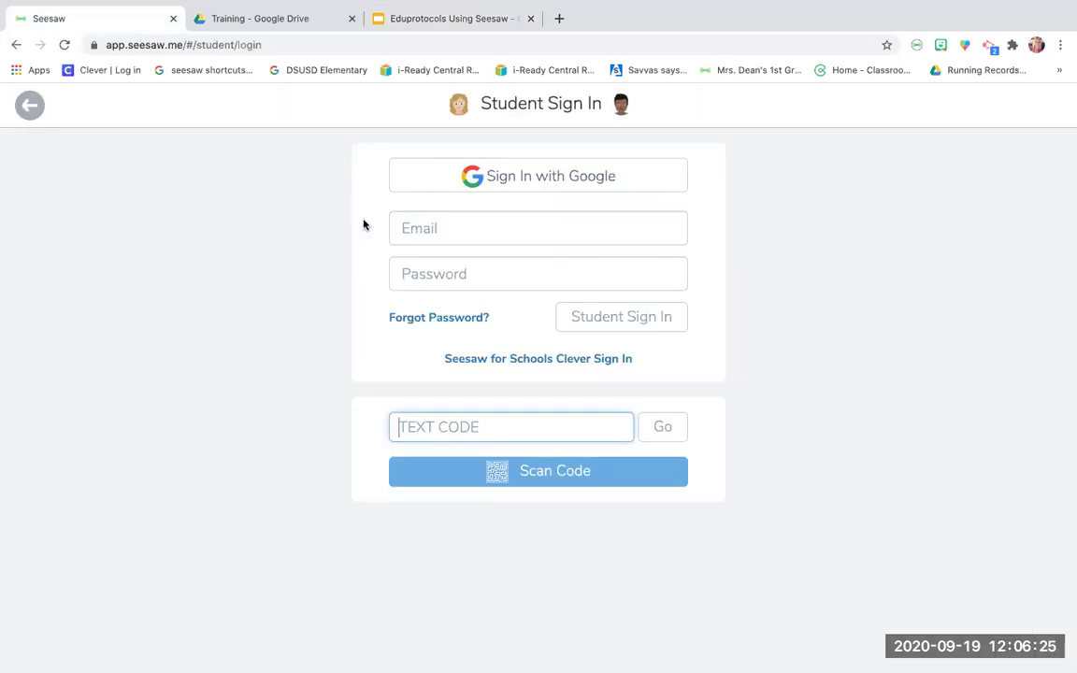
pyautogui.hotkey('ctrl', 'v')
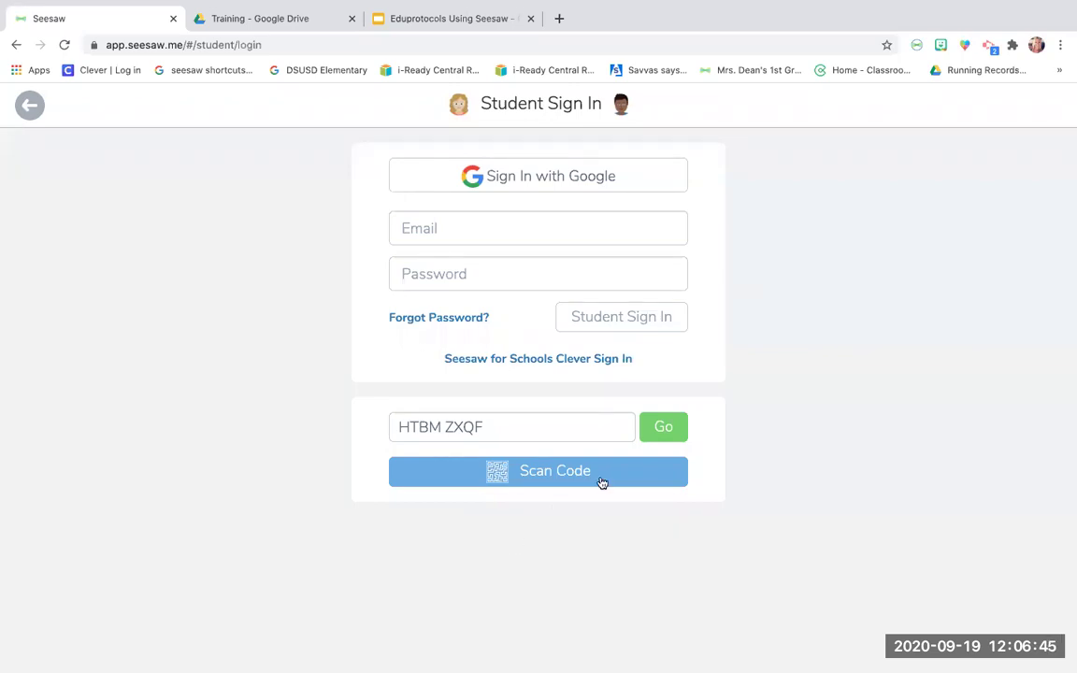
pyautogui.click(667, 432)
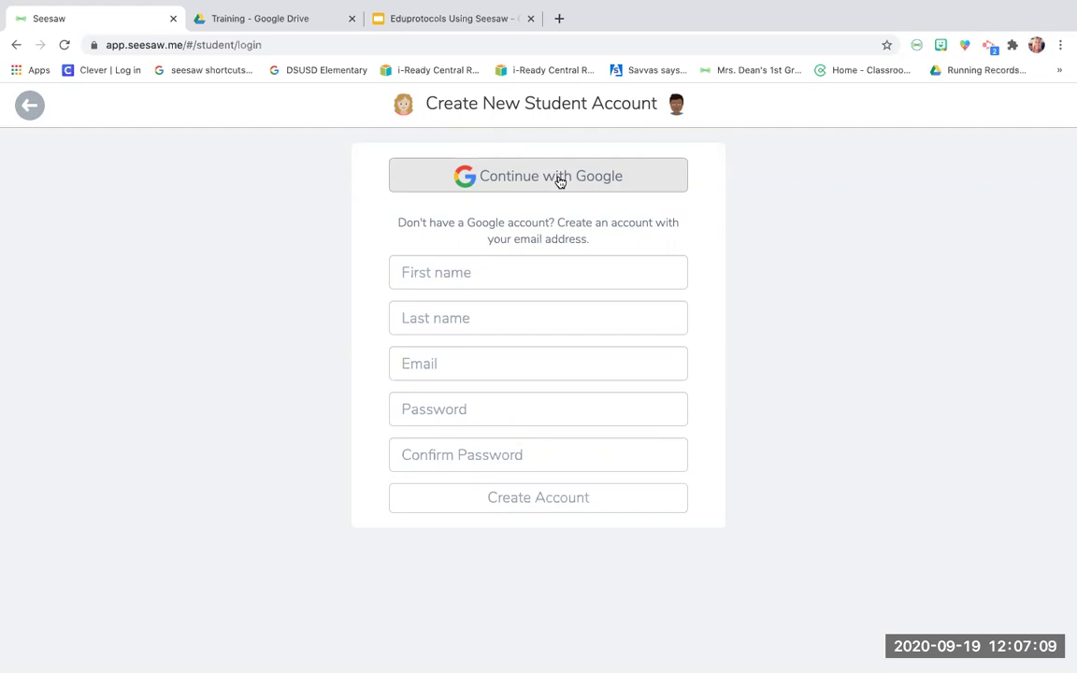
# Leave the student account form and try to sign in as a teacher with the school Google account
pyautogui.click(30, 106)
pyautogui.click(32, 106)
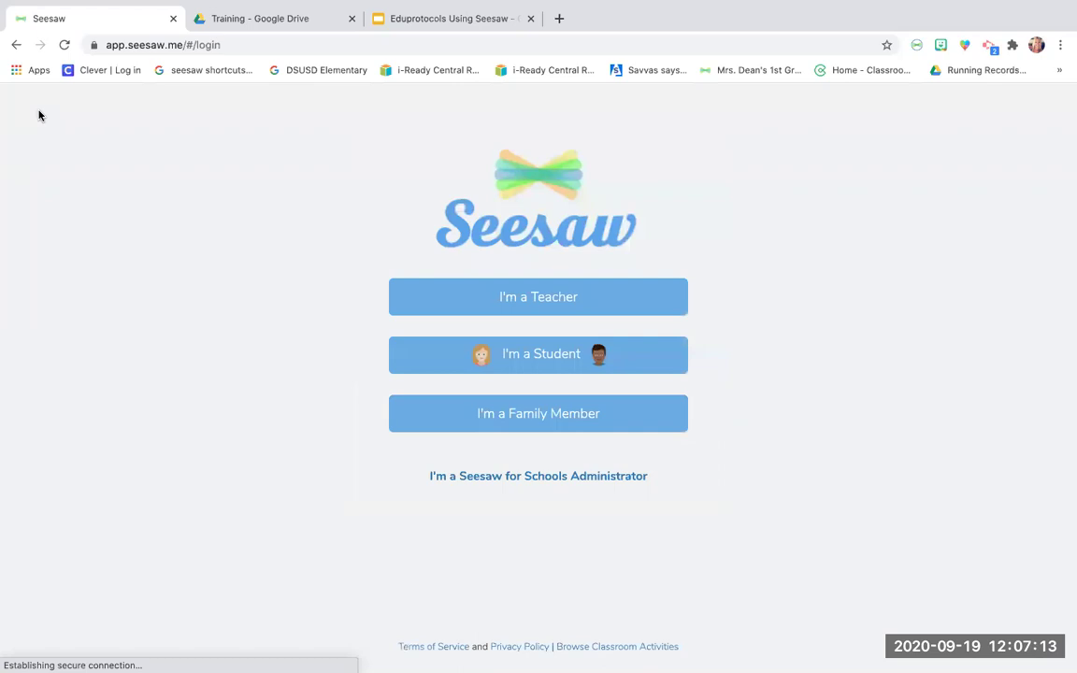
pyautogui.click(519, 296)
pyautogui.click(501, 384)
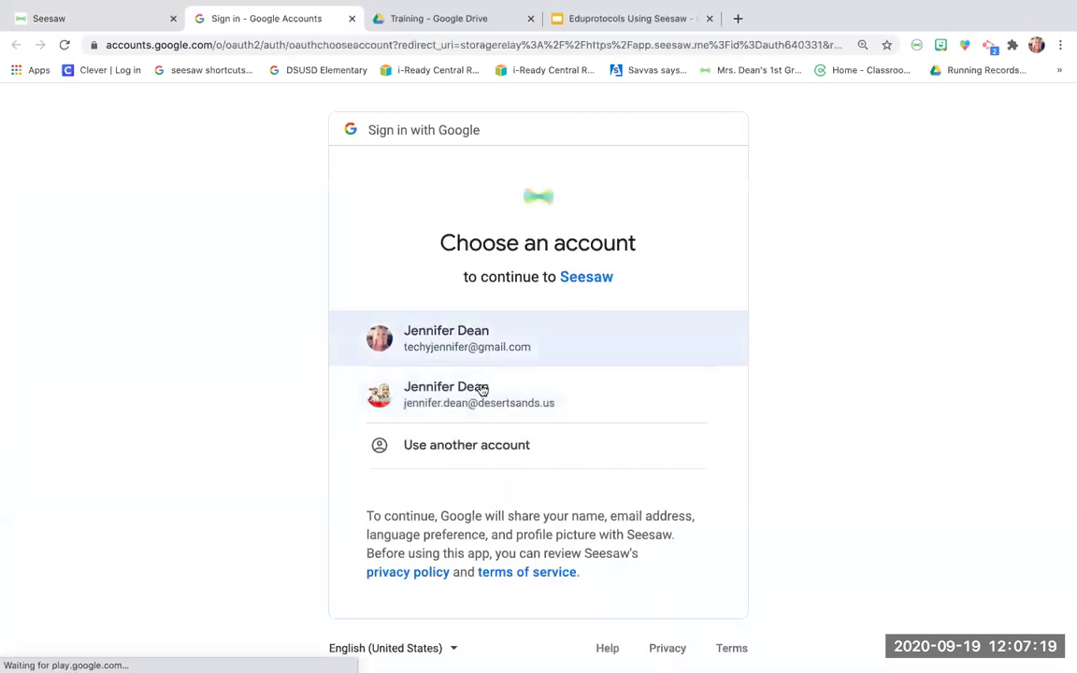
pyautogui.click(483, 390)
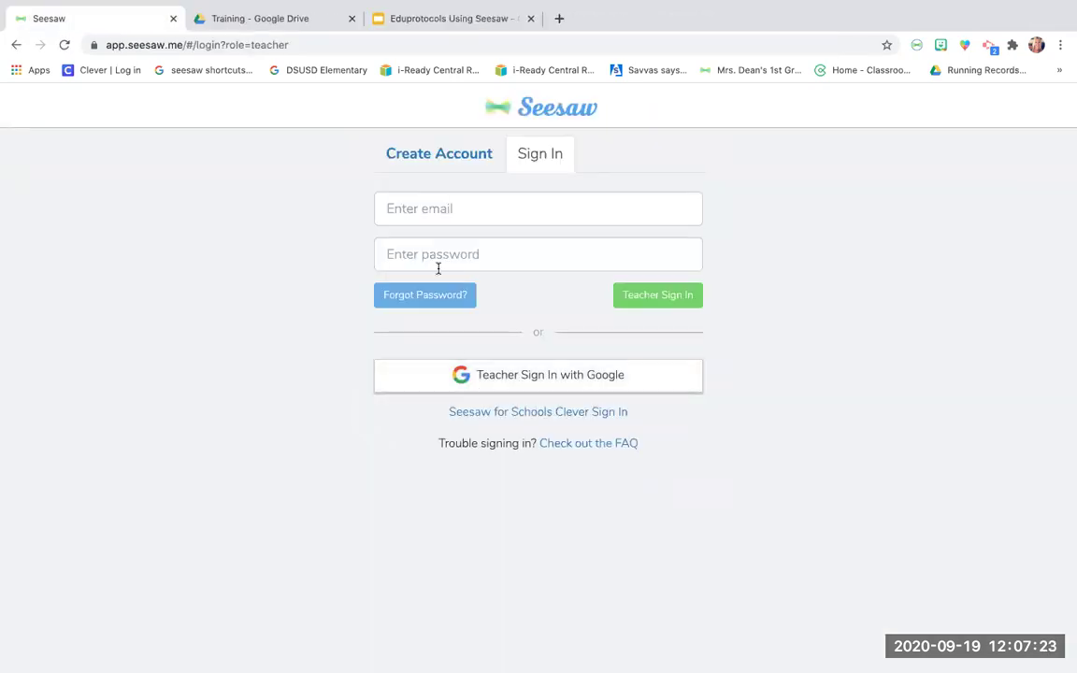
pyautogui.click(480, 373)
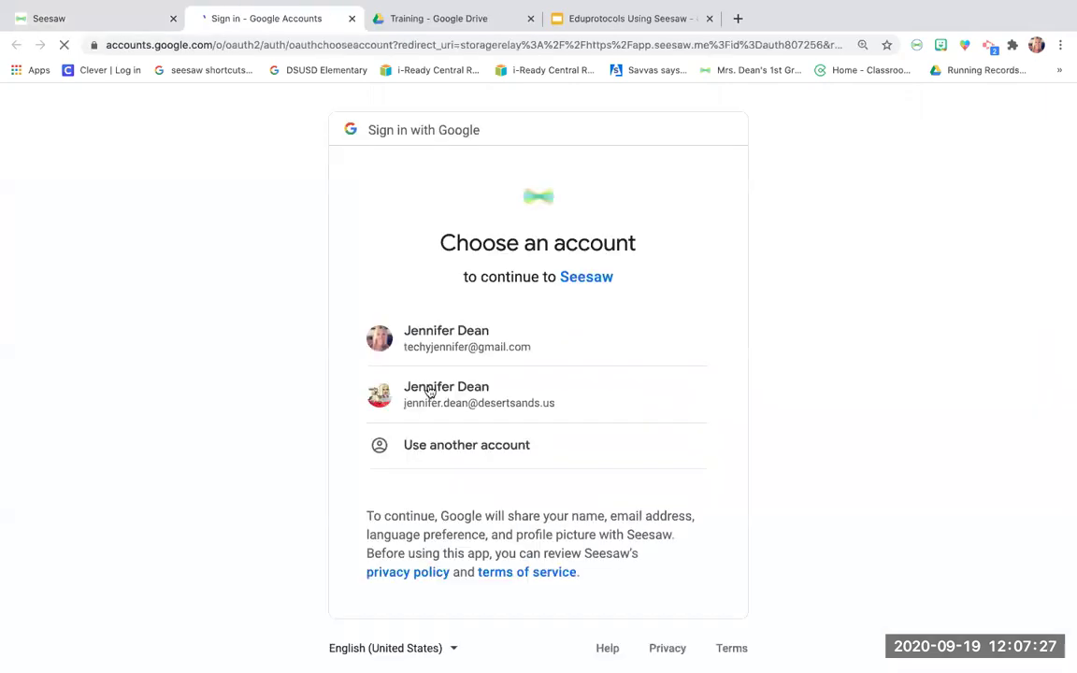
pyautogui.click(463, 399)
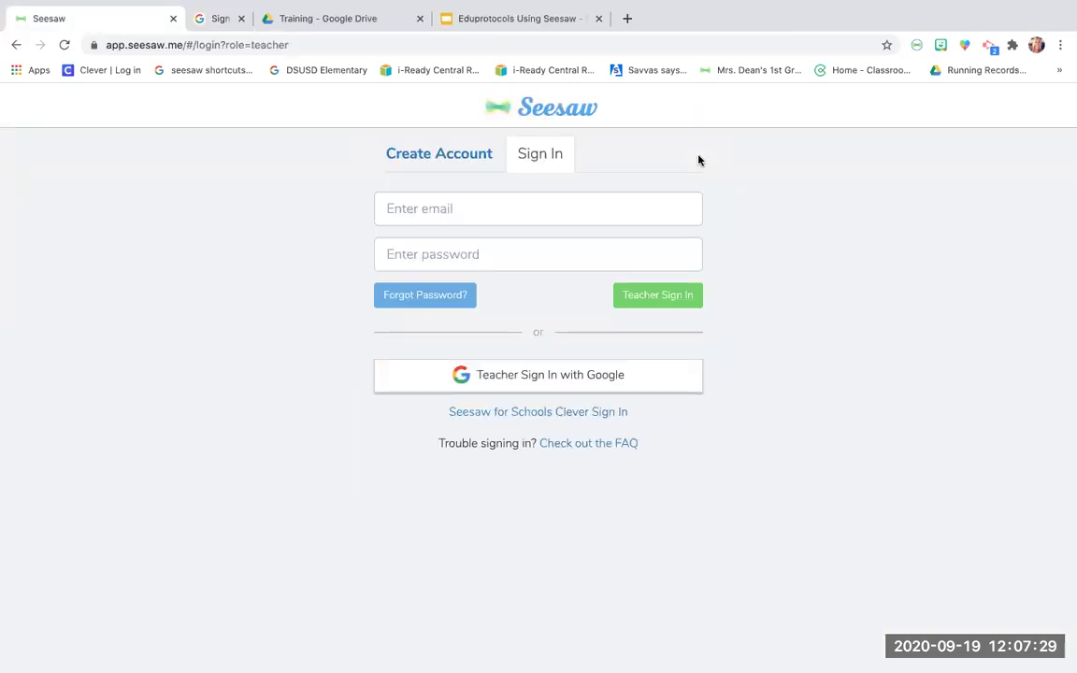
# Load the Seesaw web address again and sign in as a teacher with the school Google account
pyautogui.click(669, 43)
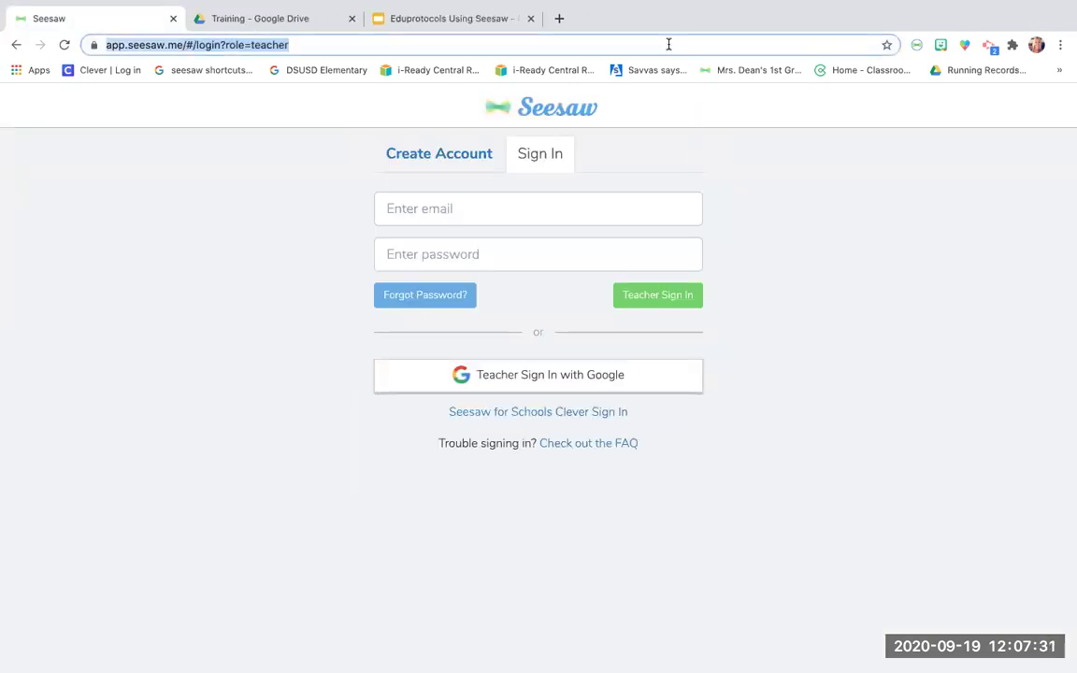
pyautogui.write('app')
pyautogui.press('Return')
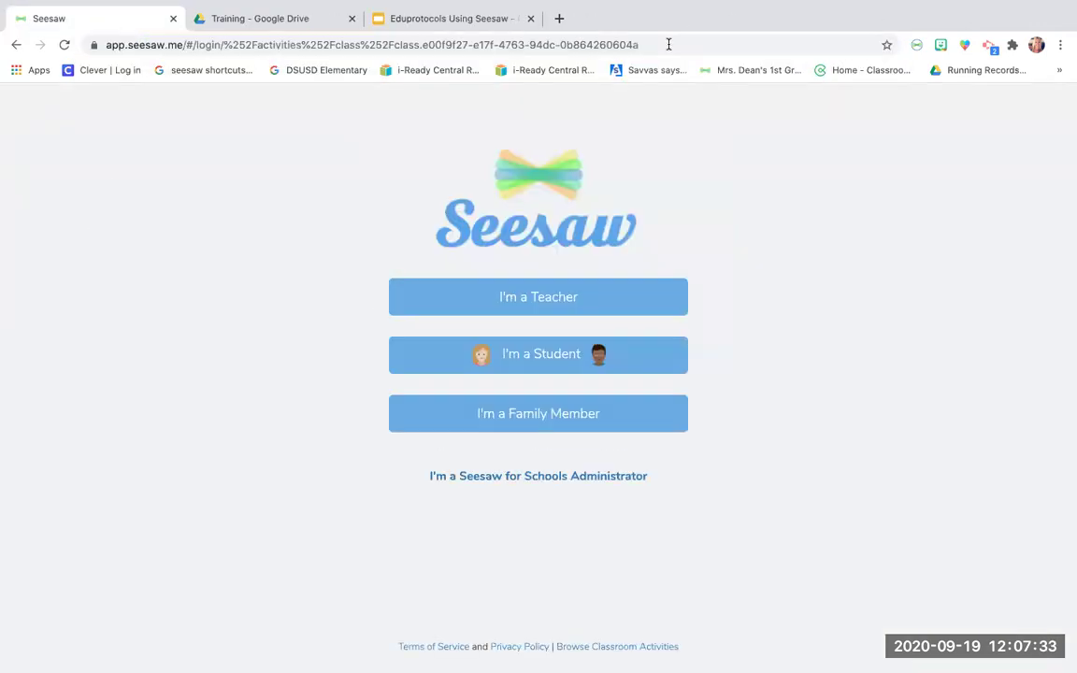
pyautogui.click(551, 299)
pyautogui.click(521, 407)
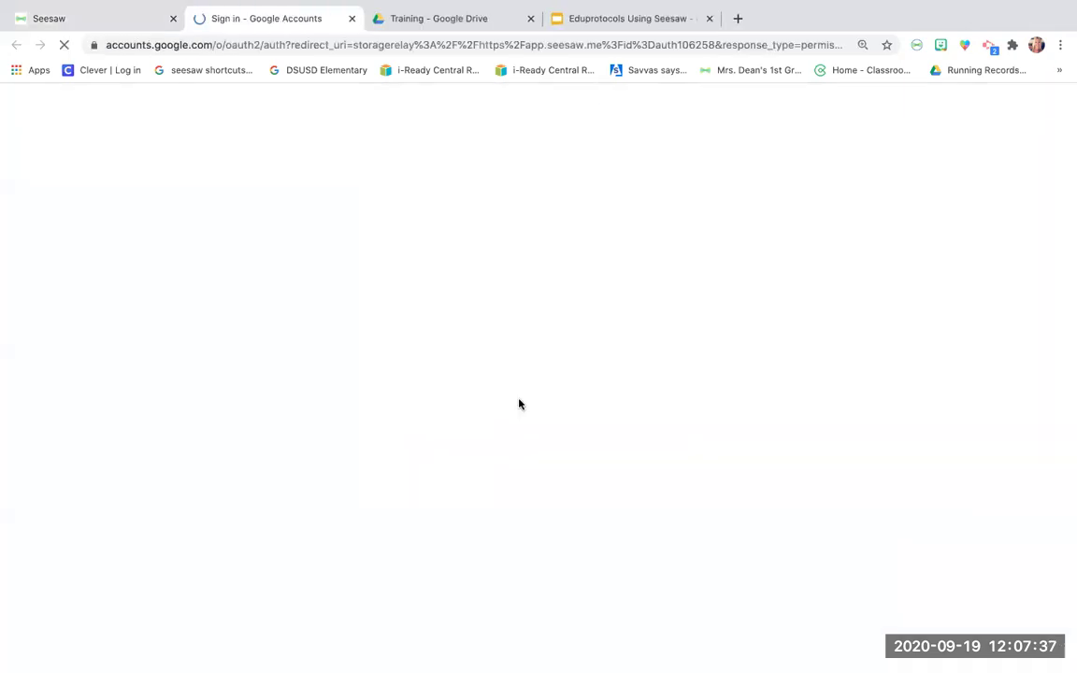
pyautogui.click(497, 405)
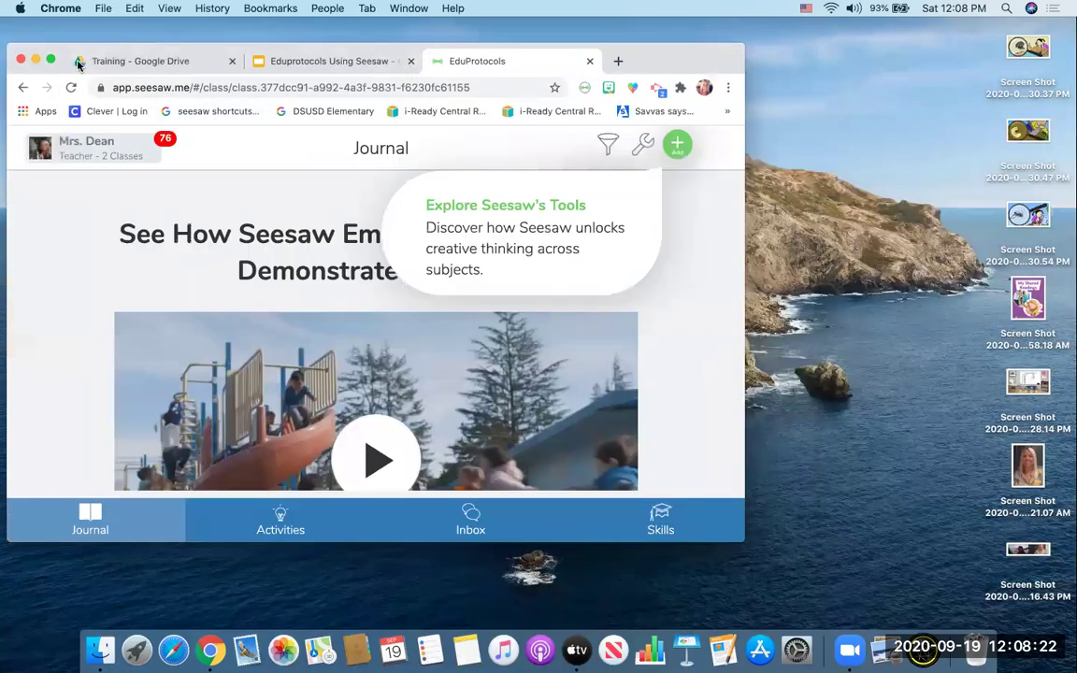
# Enlarge the browser window to full screen and show the "Get Seesaw Plus!" slide in the Eduprotocols Using Seesaw presentation
pyautogui.click(51, 59)
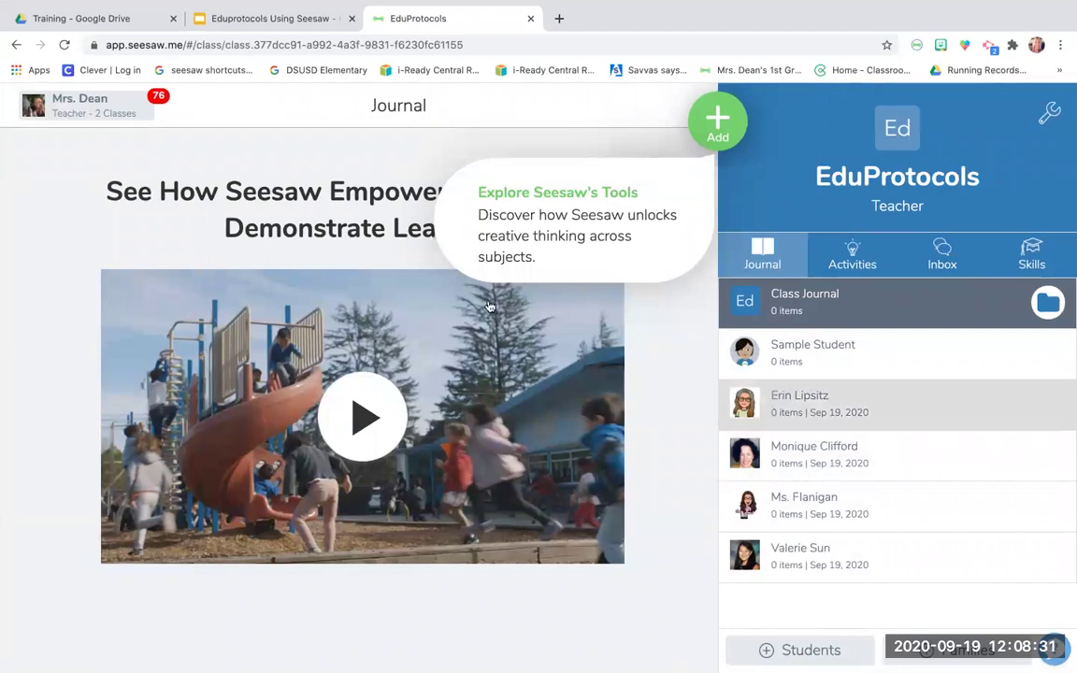
pyautogui.click(209, 22)
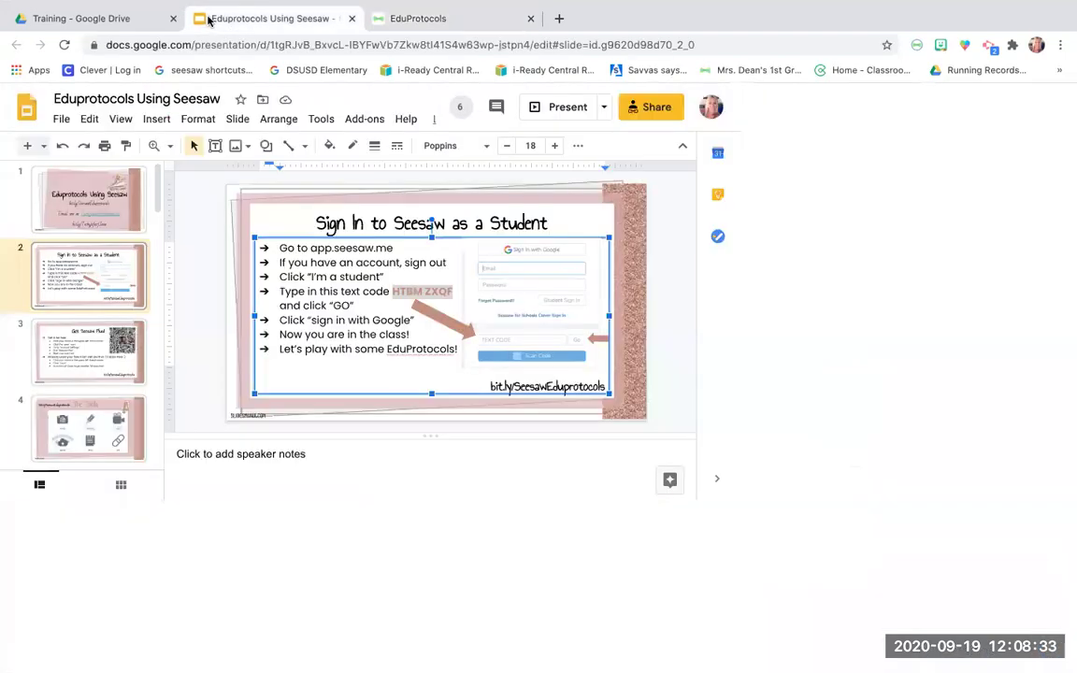
pyautogui.click(100, 355)
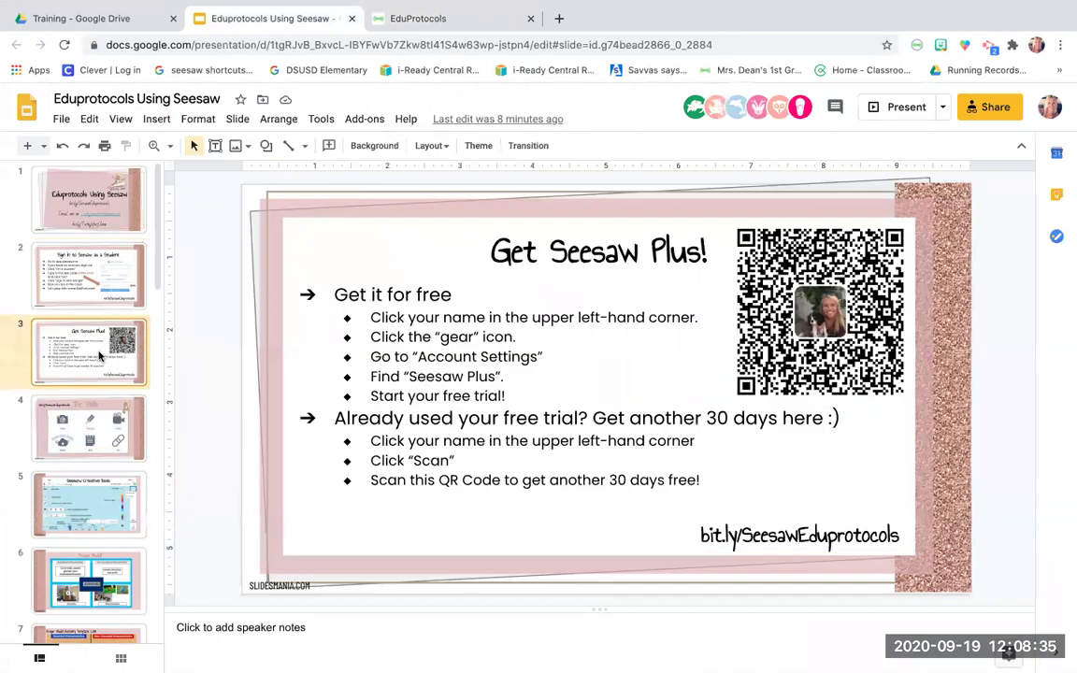
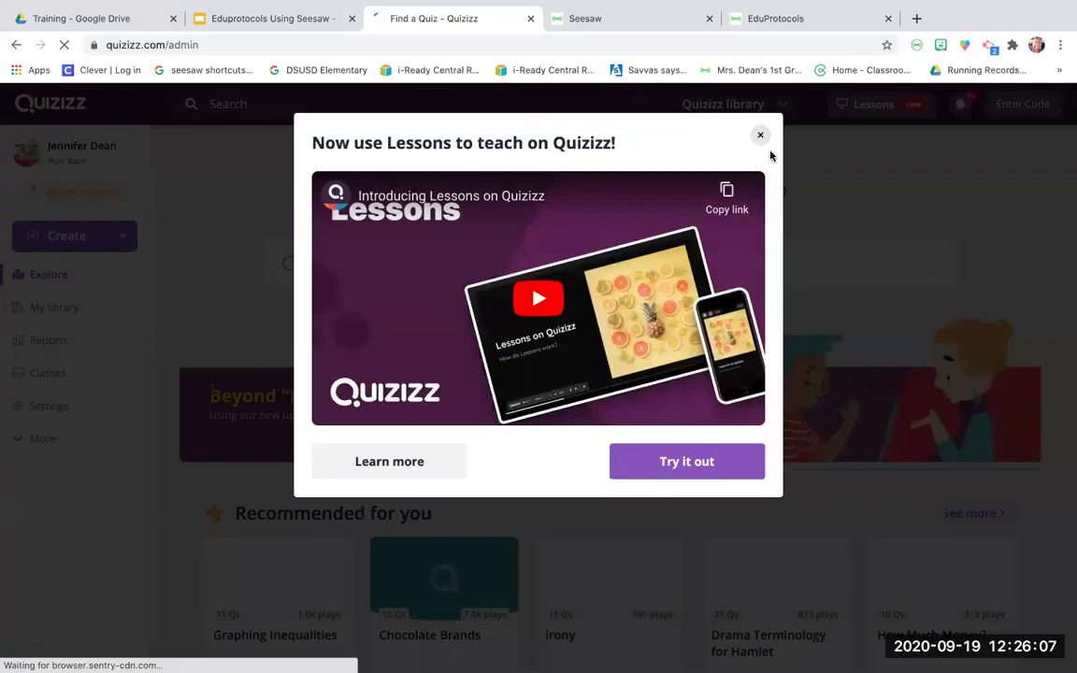
# Dismiss the Quizizz Lessons announcement and browse the quizzes in My library
pyautogui.click(759, 136)
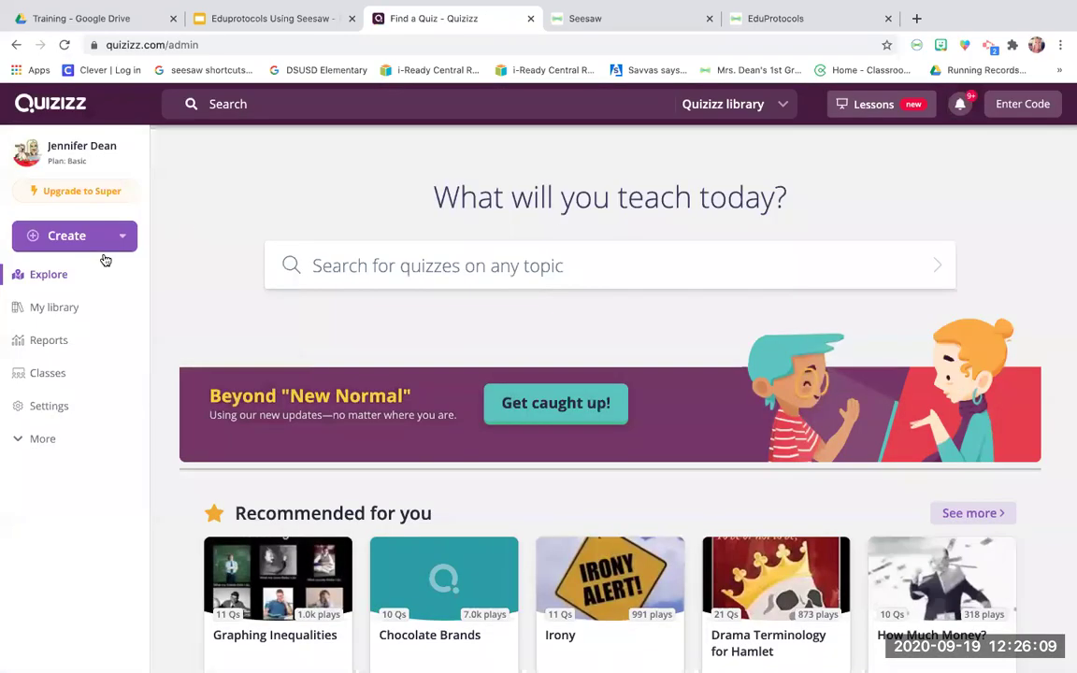
pyautogui.click(63, 306)
pyautogui.scroll(-6, 393, 407)
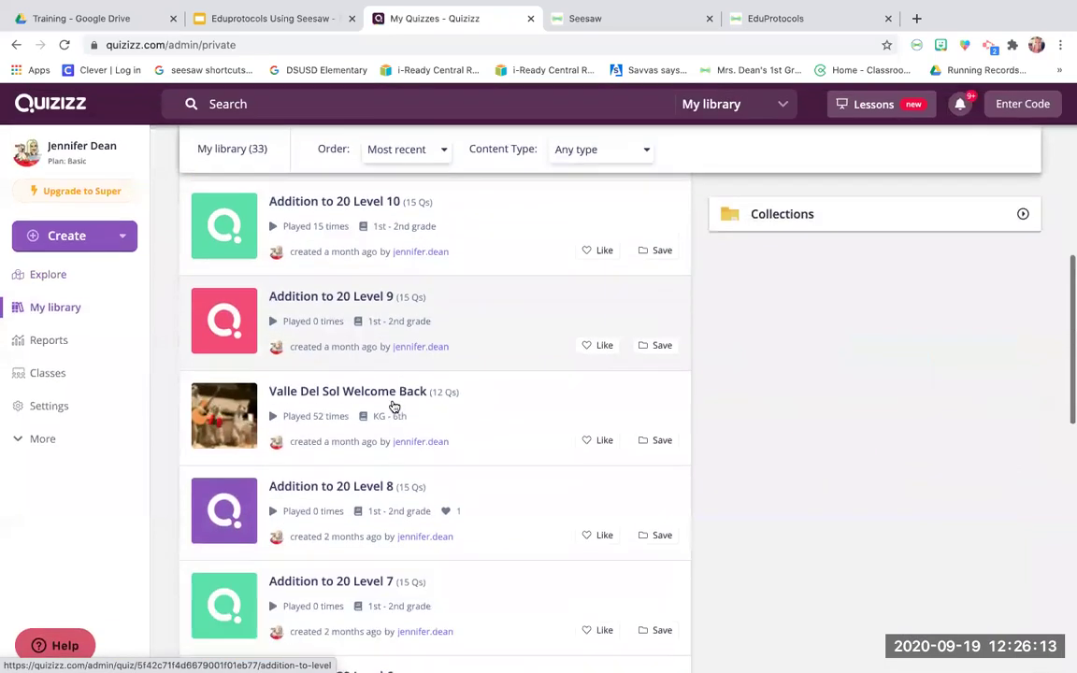
pyautogui.scroll(-7, 529, 457)
pyautogui.scroll(10, 529, 457)
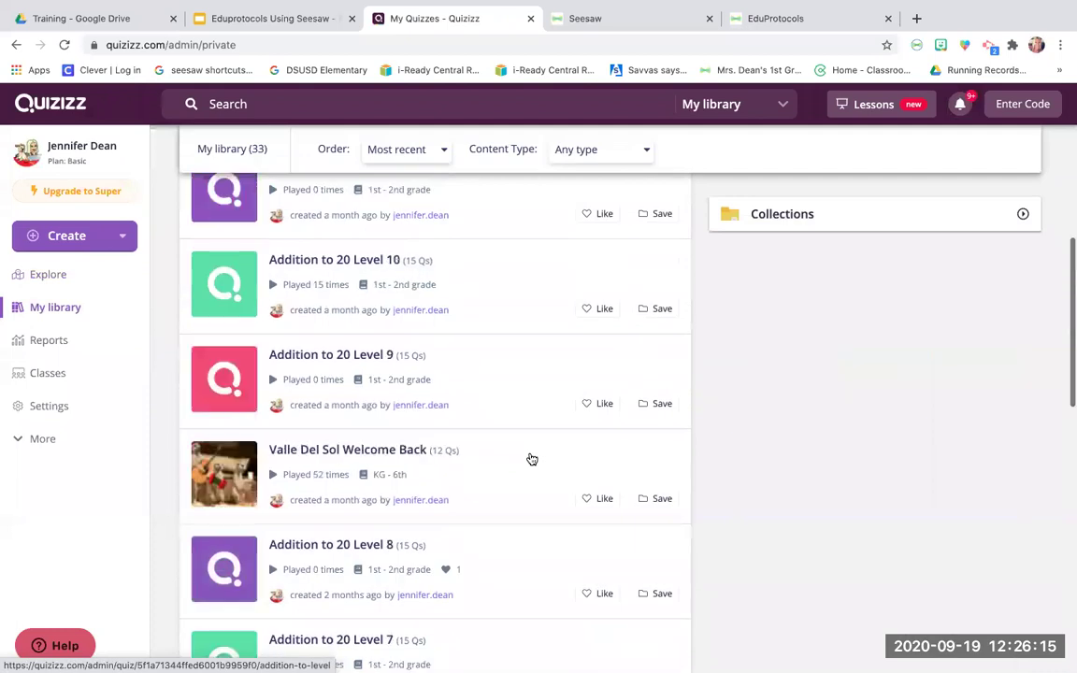
# Search My library for "math reps" and open the Math Reps 2 quiz
pyautogui.click(445, 104)
pyautogui.write('math reps')
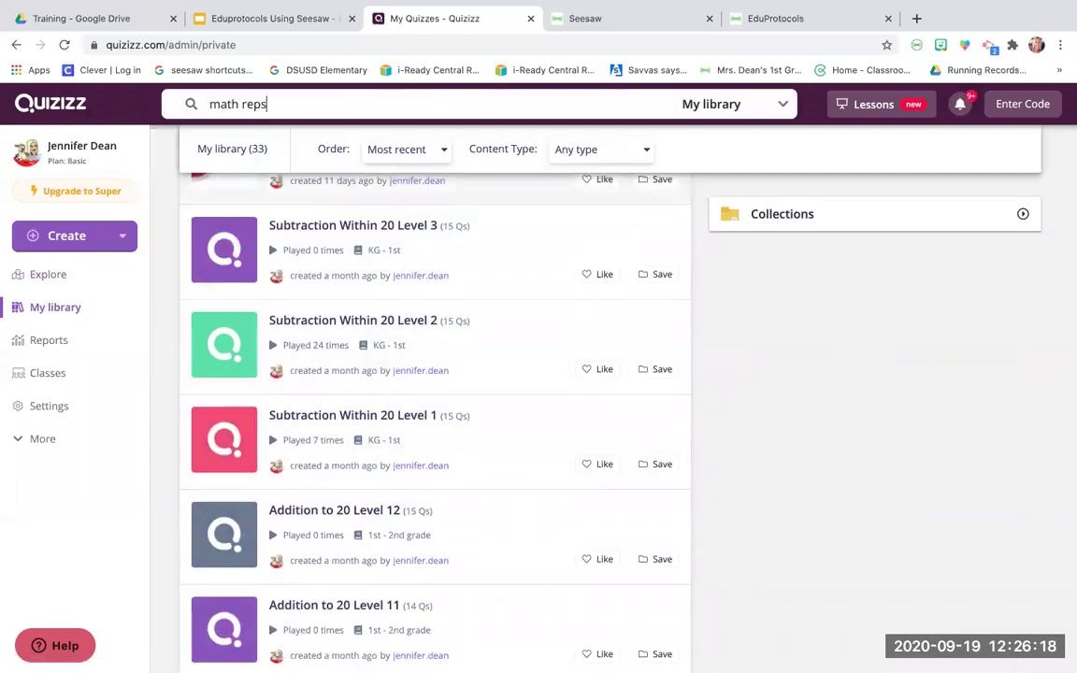
pyautogui.press('Return')
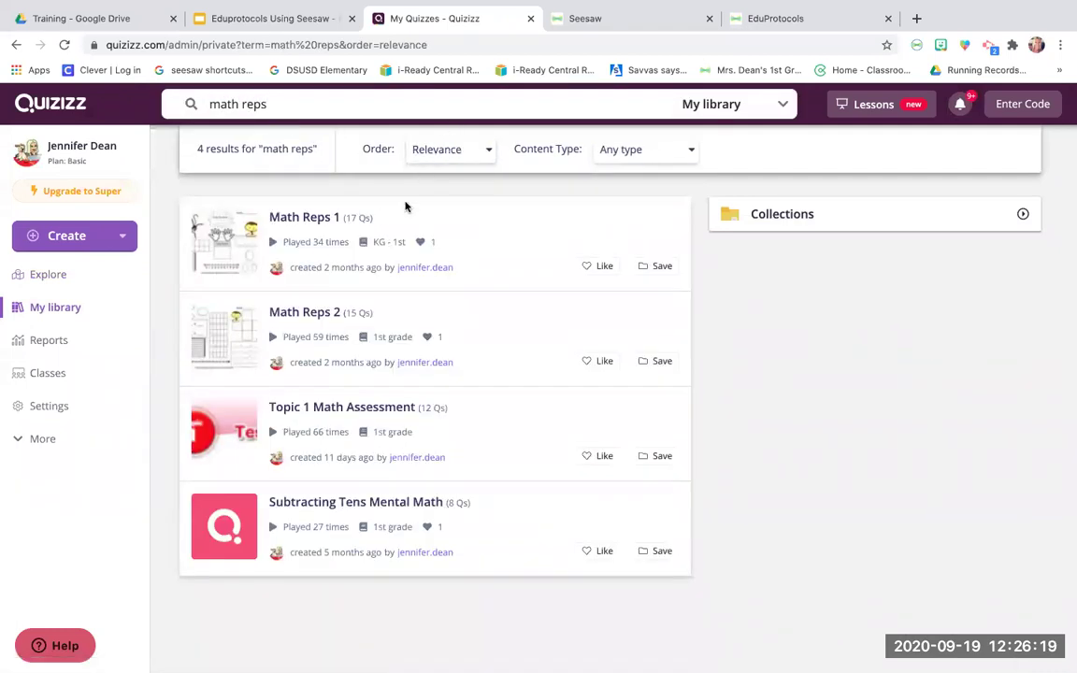
pyautogui.click(319, 313)
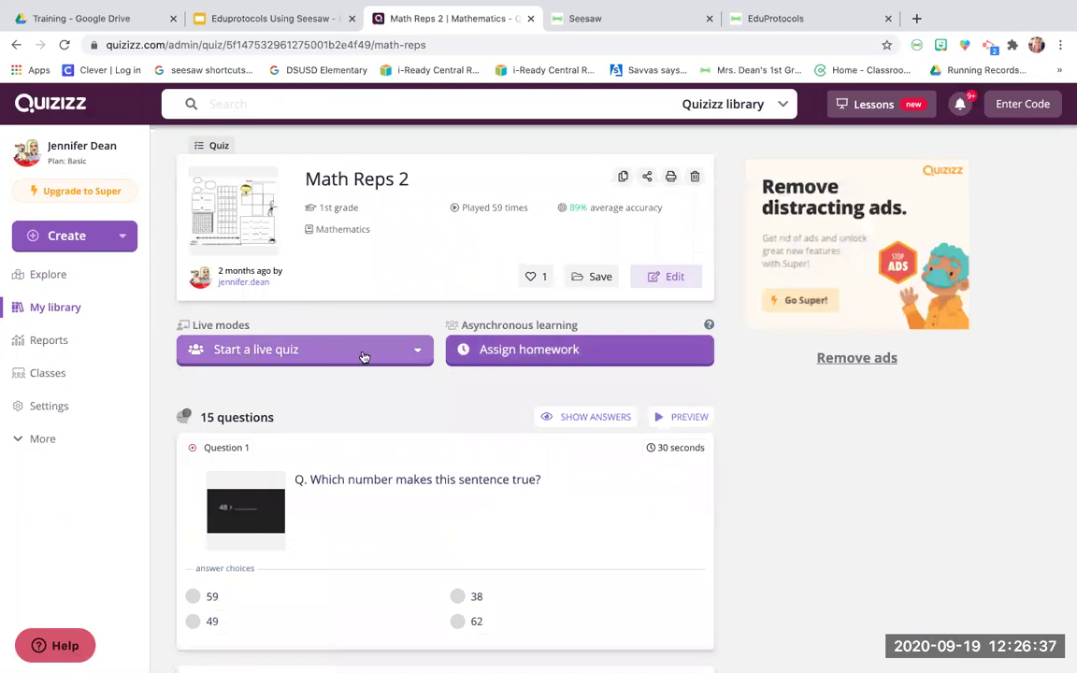
# Assign Math Reps 2 as homework with the preset custom deadline and copy the participant link
pyautogui.click(534, 351)
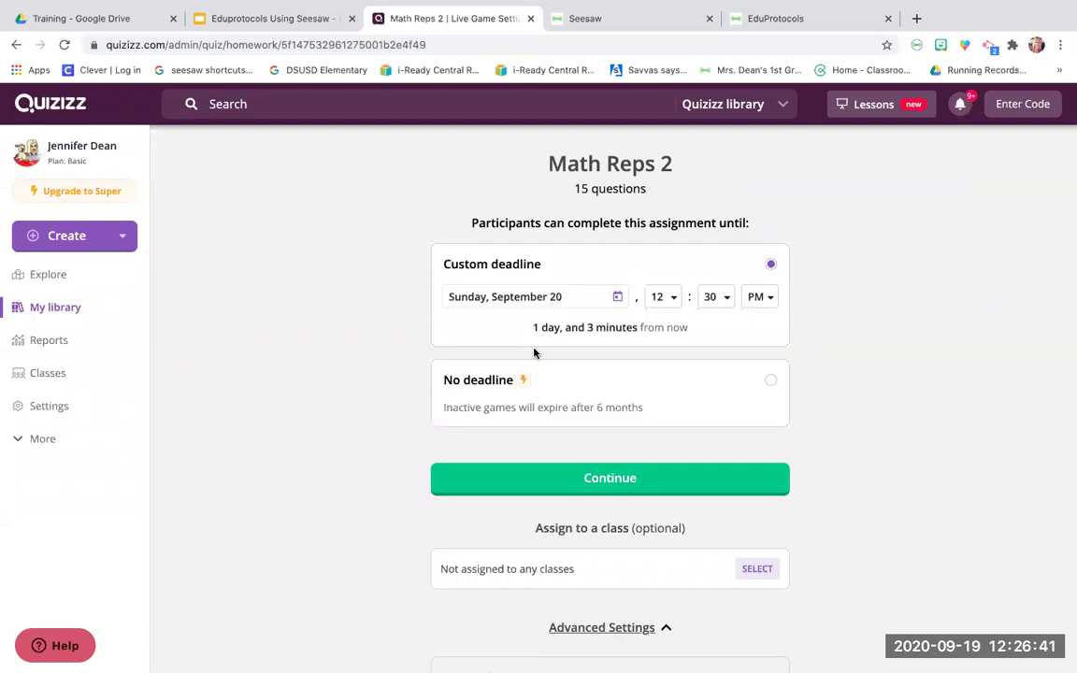
pyautogui.click(588, 482)
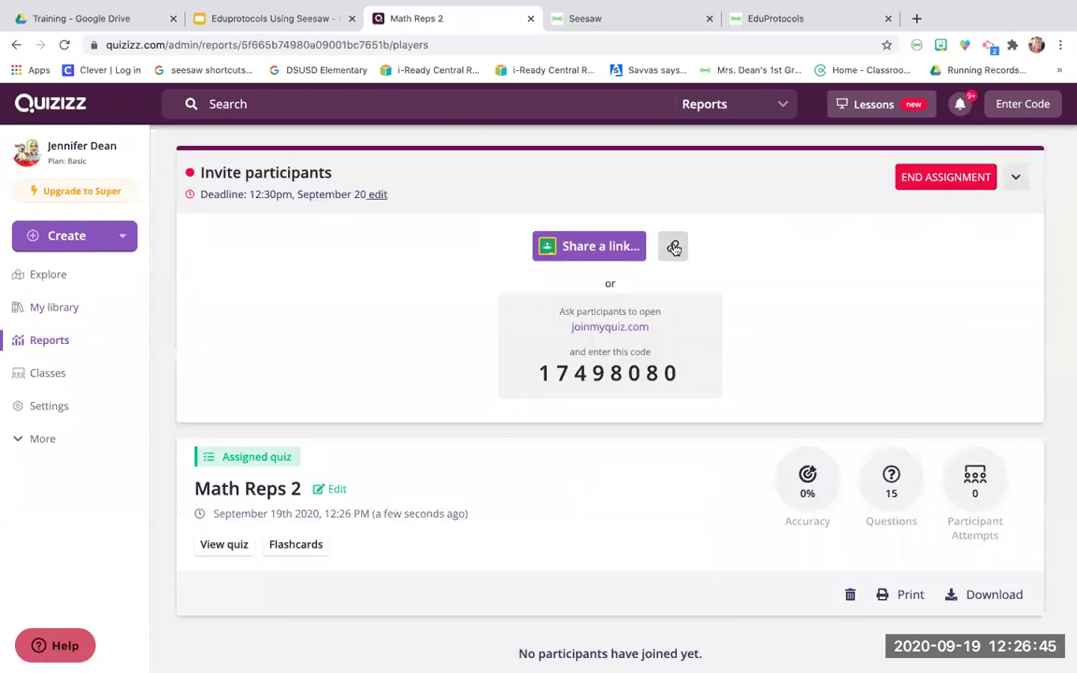
pyautogui.click(673, 248)
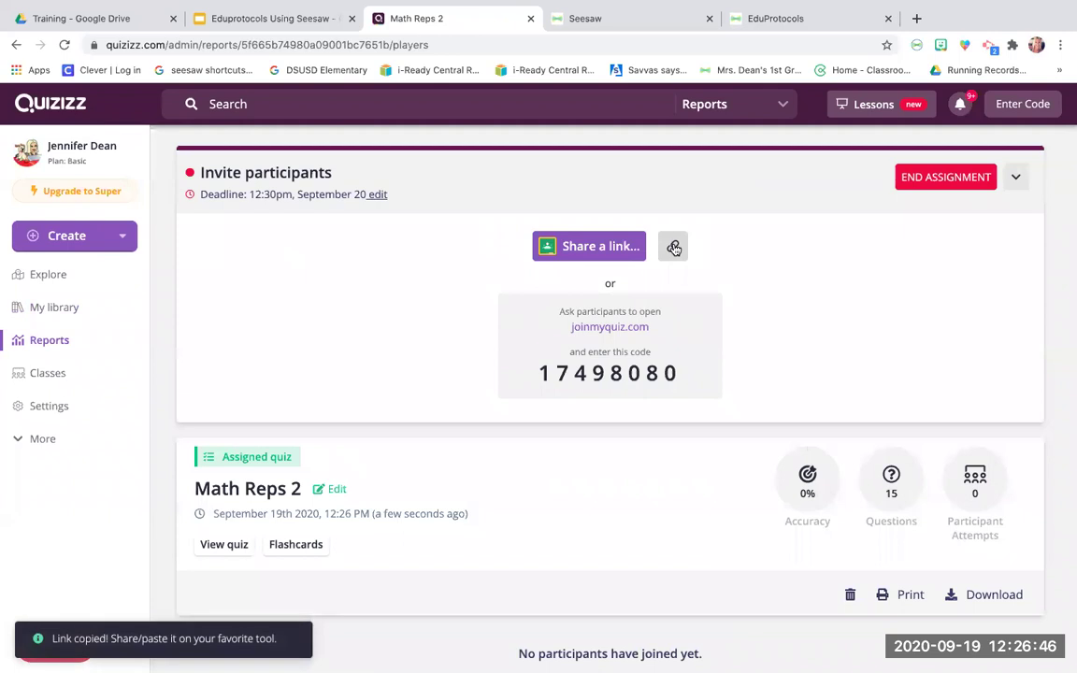
# Switch to the Seesaw Activity Library and make an editable copy of the "Fast and Curious with Quizizz & Math Reps- Eduprotocols" activity
pyautogui.click(758, 19)
pyautogui.click(617, 18)
pyautogui.click(403, 281)
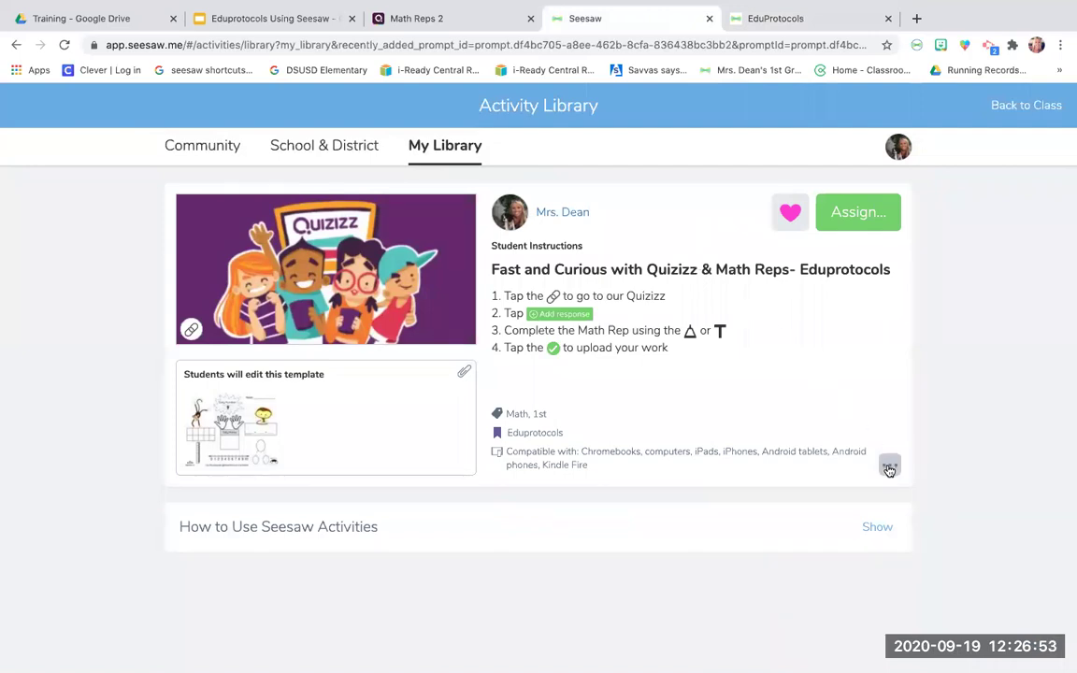
pyautogui.click(889, 467)
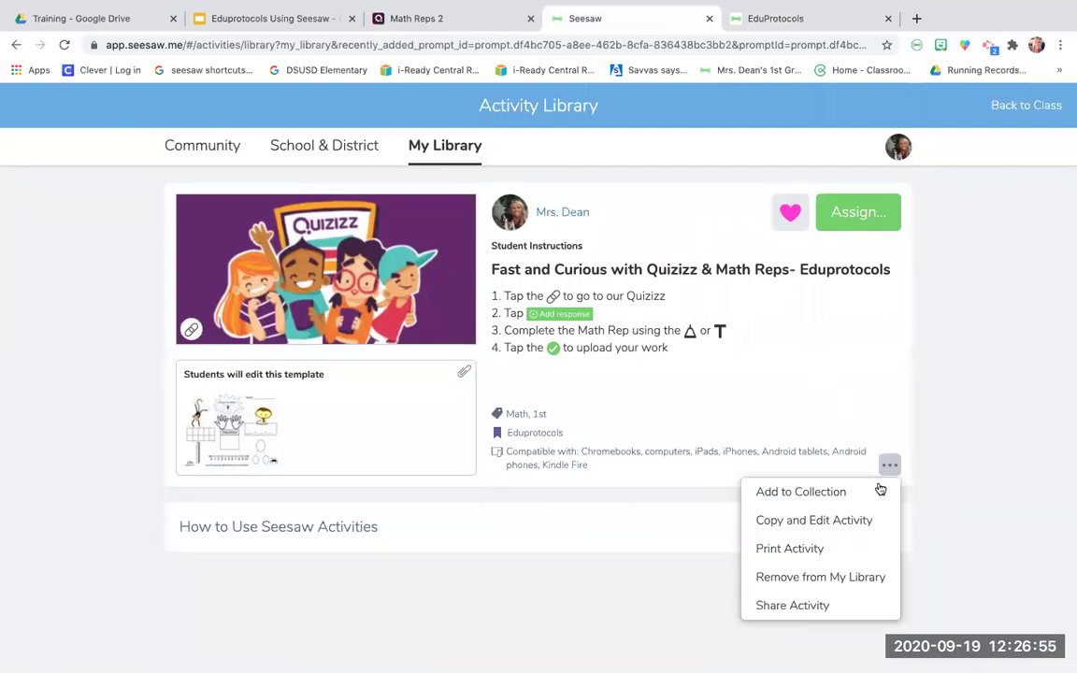
pyautogui.click(864, 525)
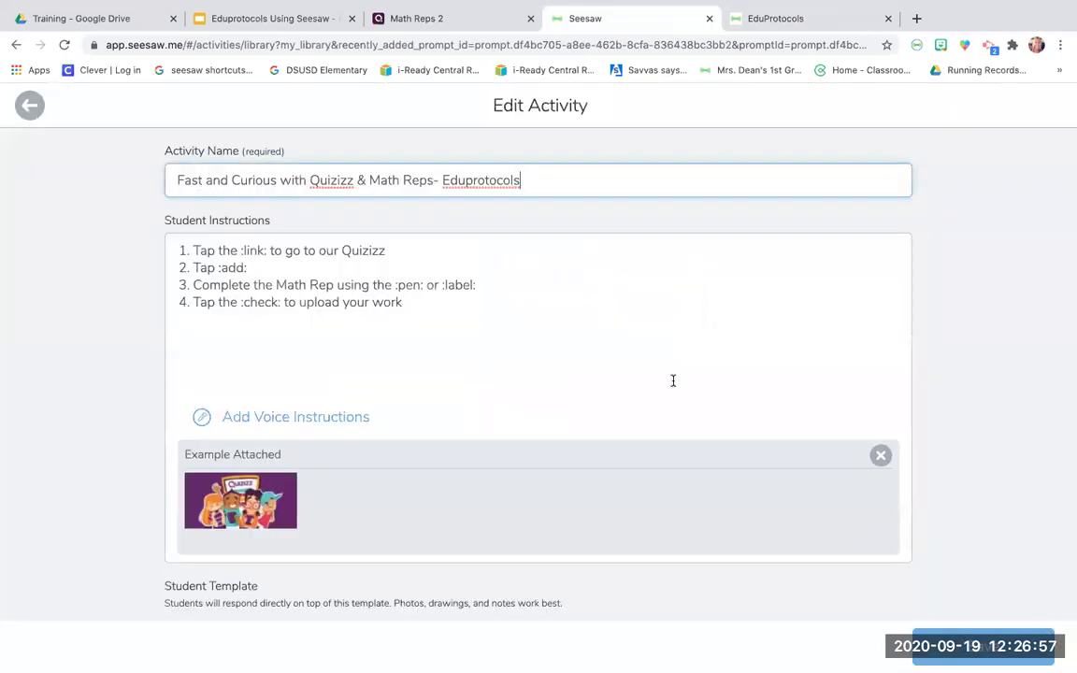
# Remove the attached Quizizz example image from the activity's student instructions
pyautogui.scroll(-1, 573, 320)
pyautogui.scroll(-1, 574, 320)
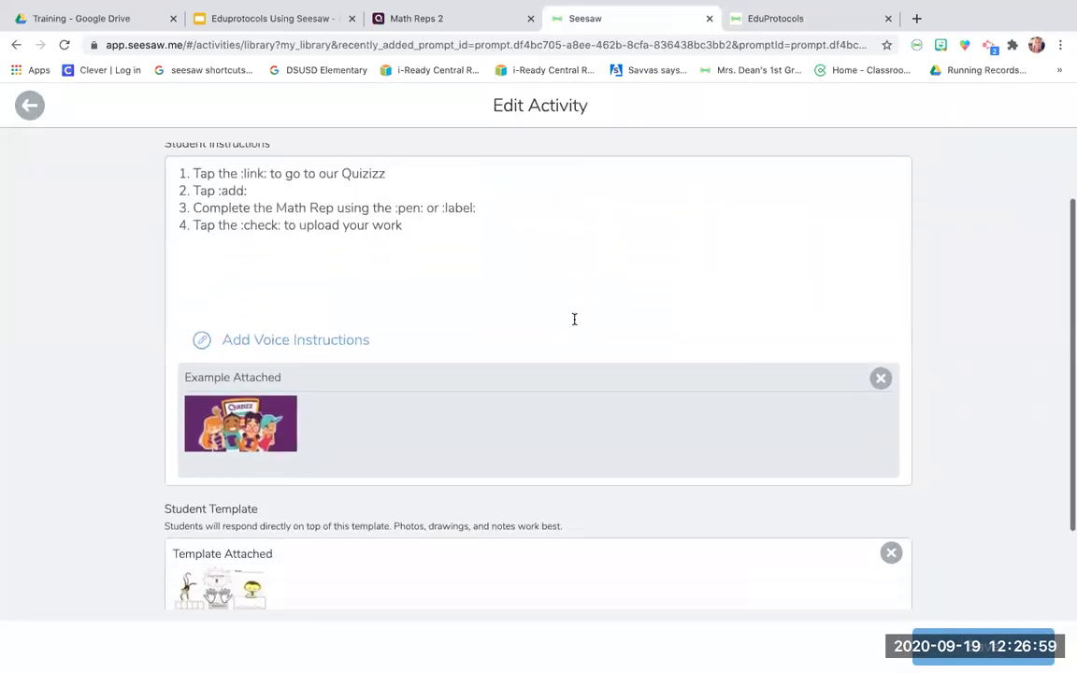
pyautogui.click(880, 378)
pyautogui.click(630, 337)
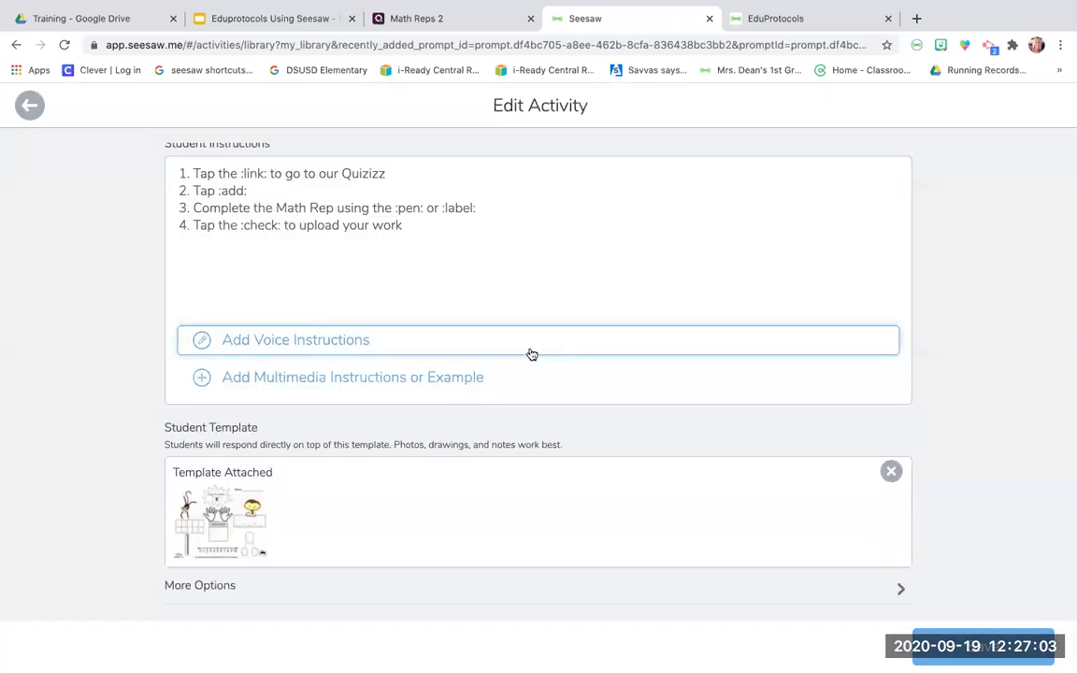
# Attach the copied Quizizz participant link as the example in the student instructions and save the activity
pyautogui.click(518, 377)
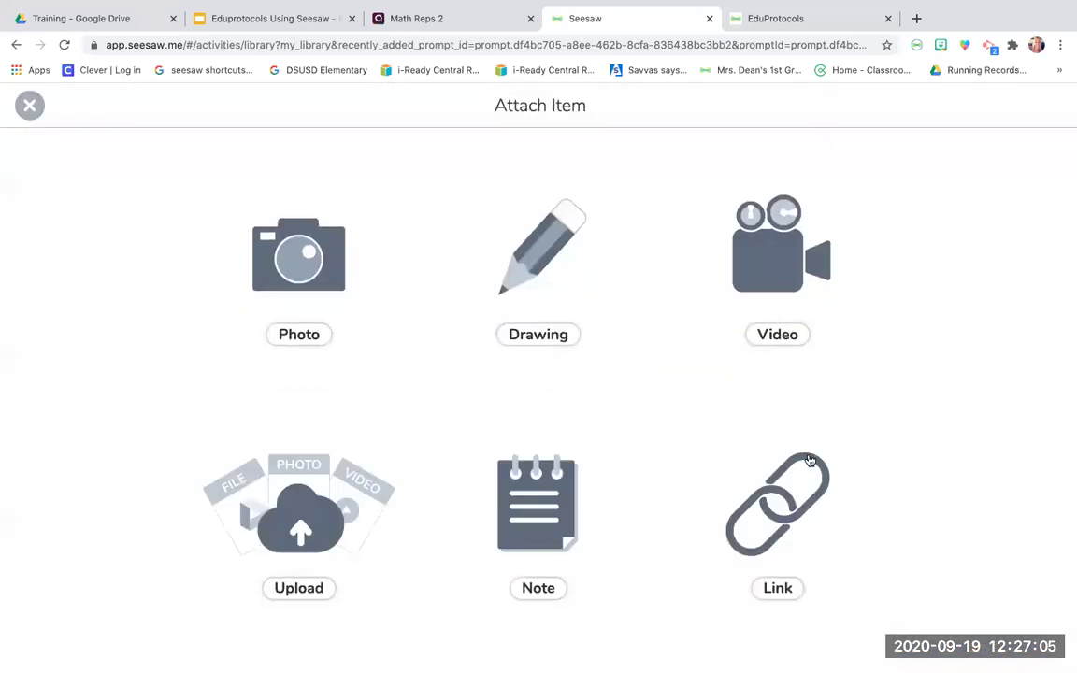
pyautogui.click(773, 524)
pyautogui.press('super+v')
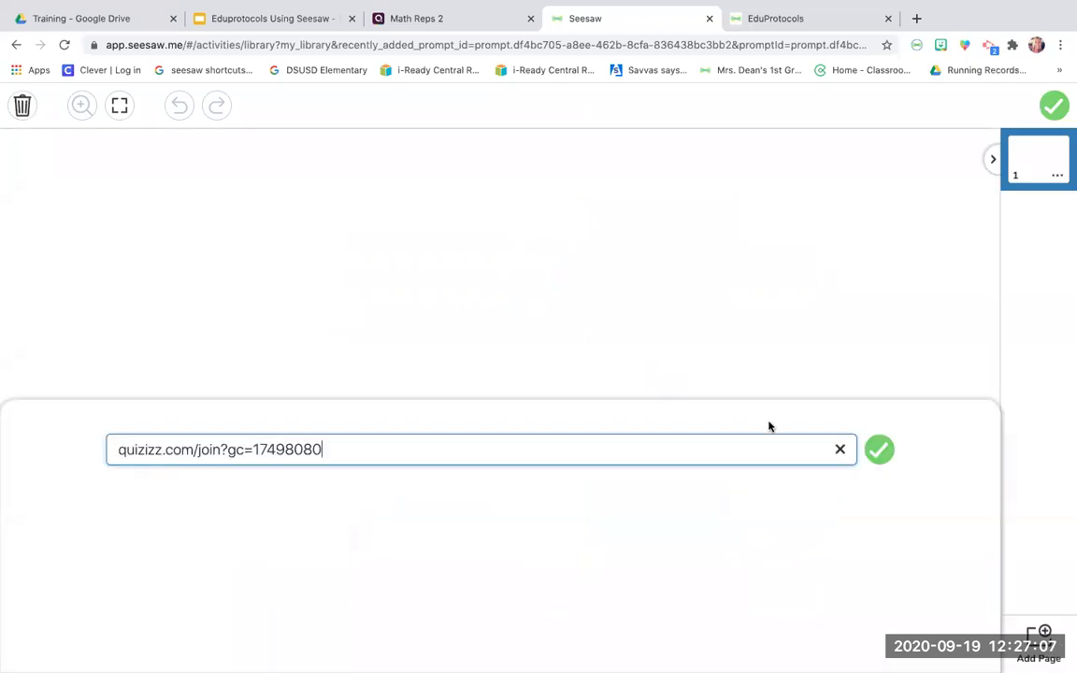
pyautogui.click(878, 451)
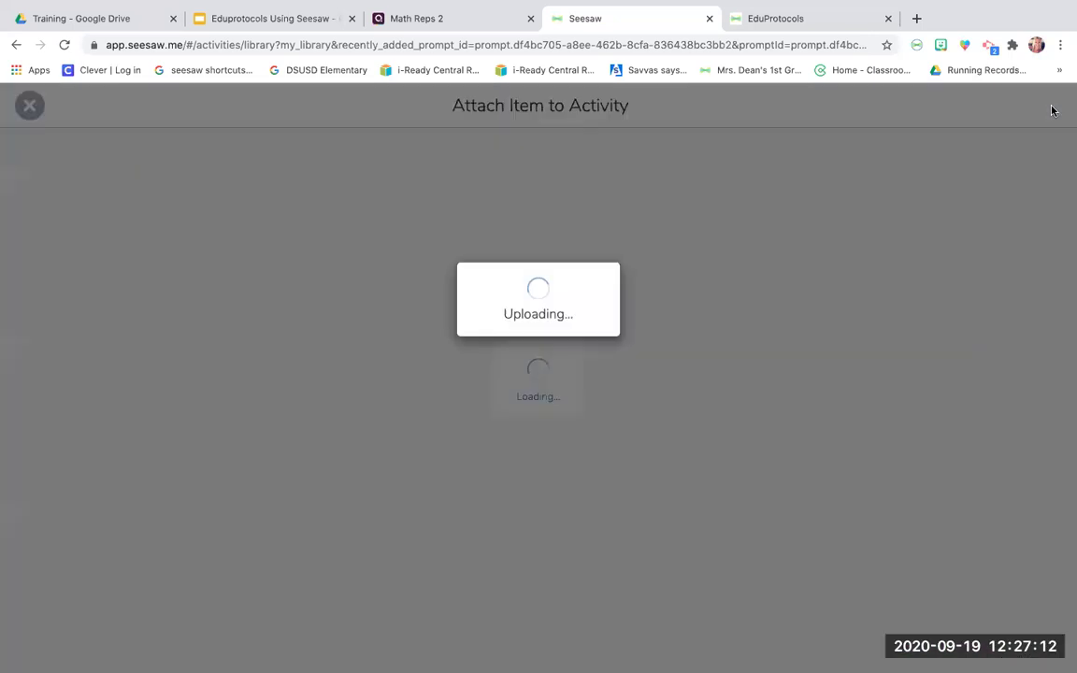
pyautogui.click(1052, 108)
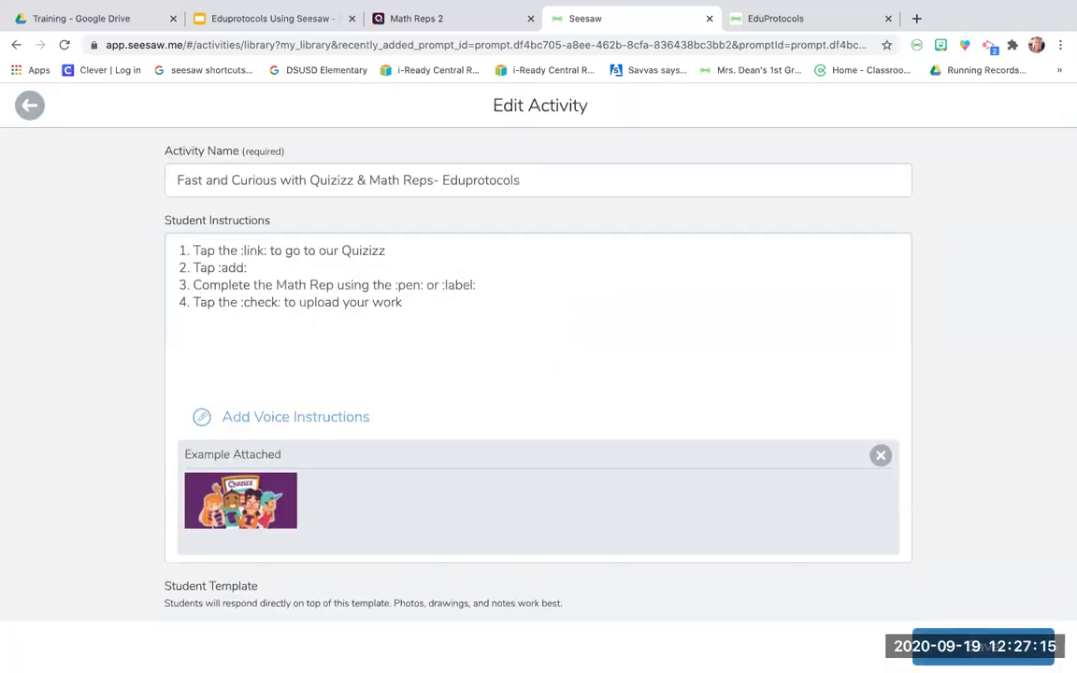
pyautogui.click(982, 644)
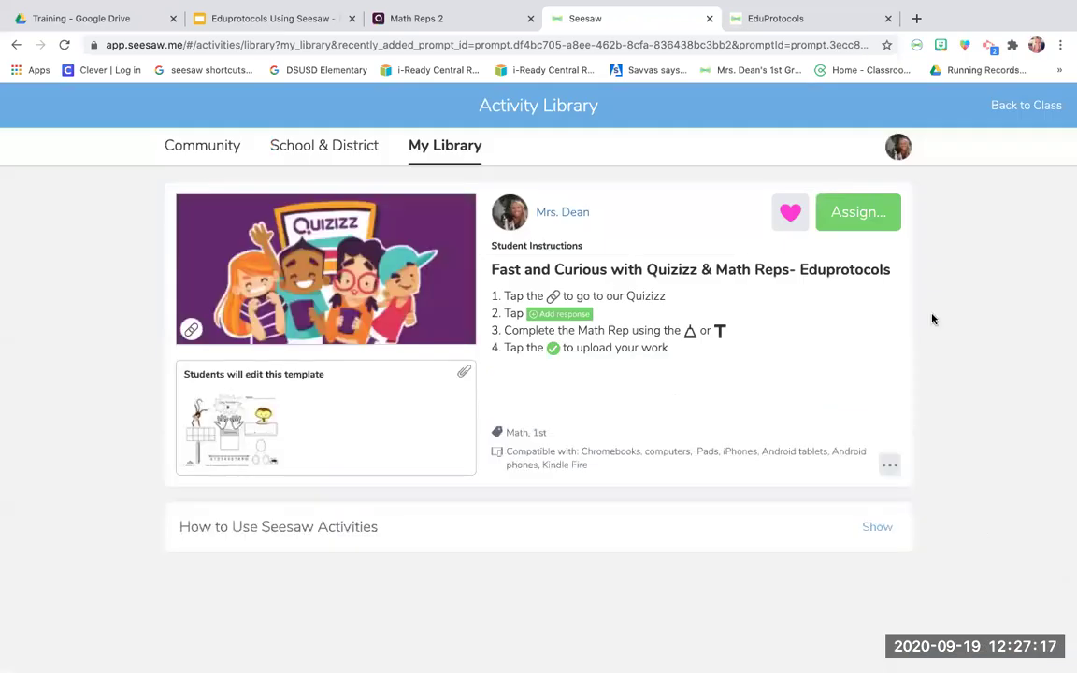
# Assign the saved Quizizz & Math Reps activity to the EduProtocols class and open that class's activities
pyautogui.click(881, 216)
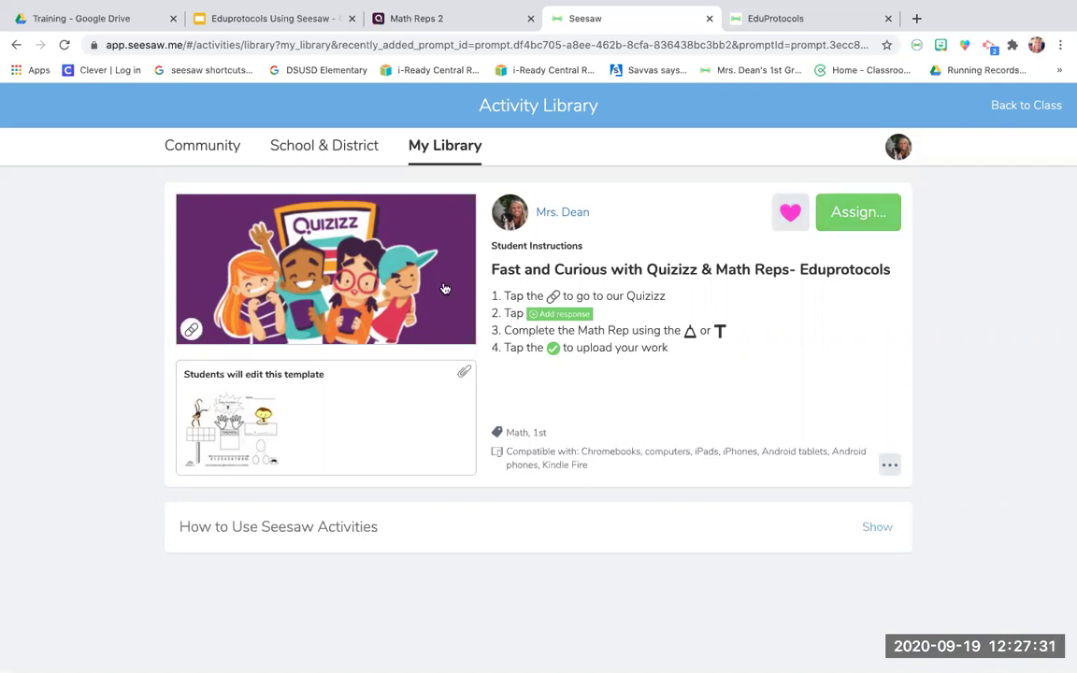
pyautogui.click(876, 216)
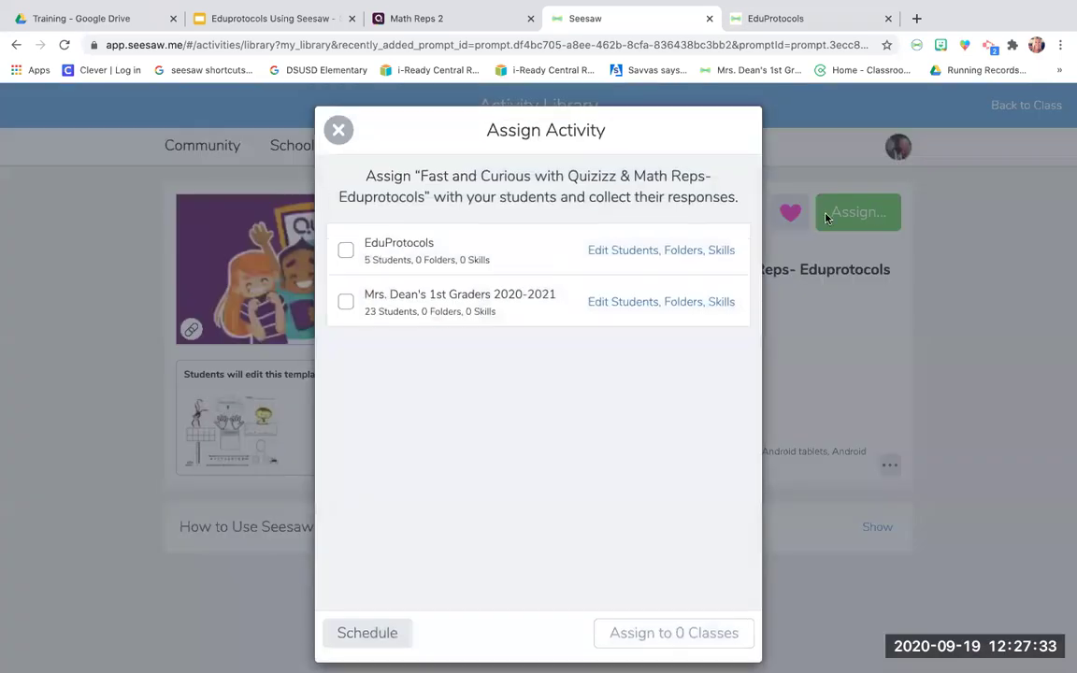
pyautogui.click(481, 254)
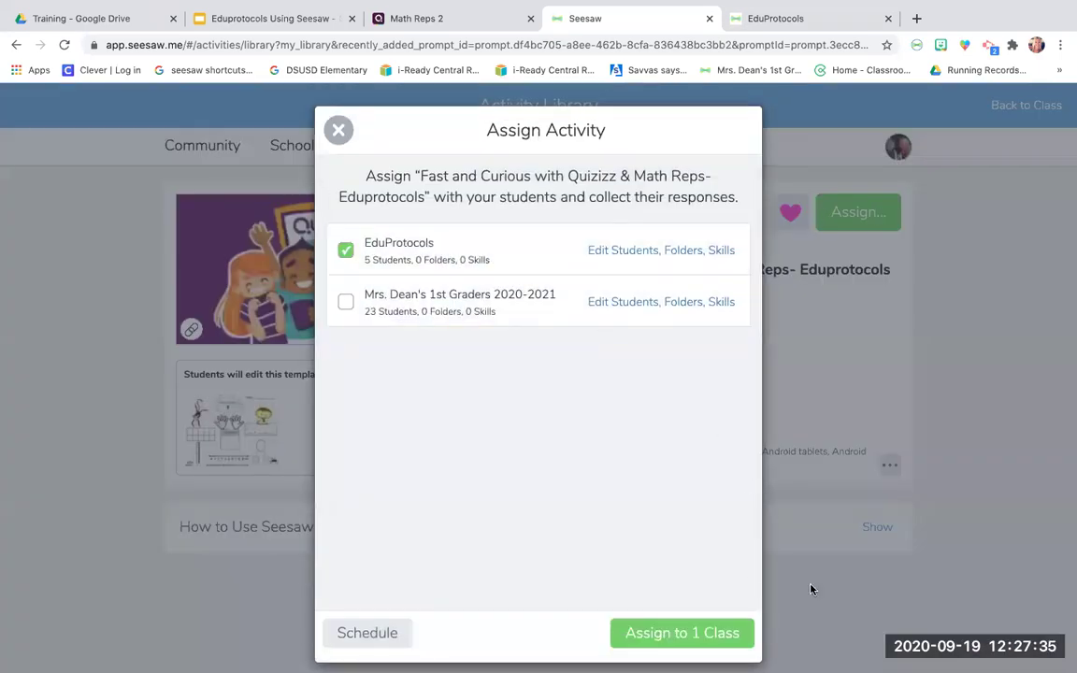
pyautogui.click(701, 634)
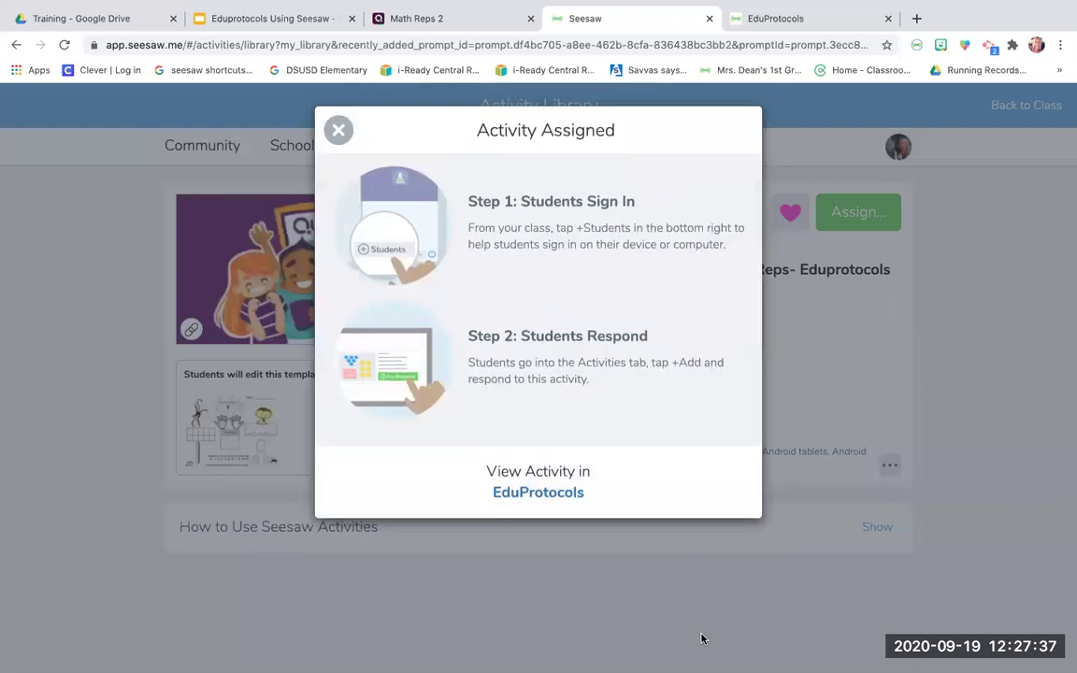
pyautogui.click(534, 492)
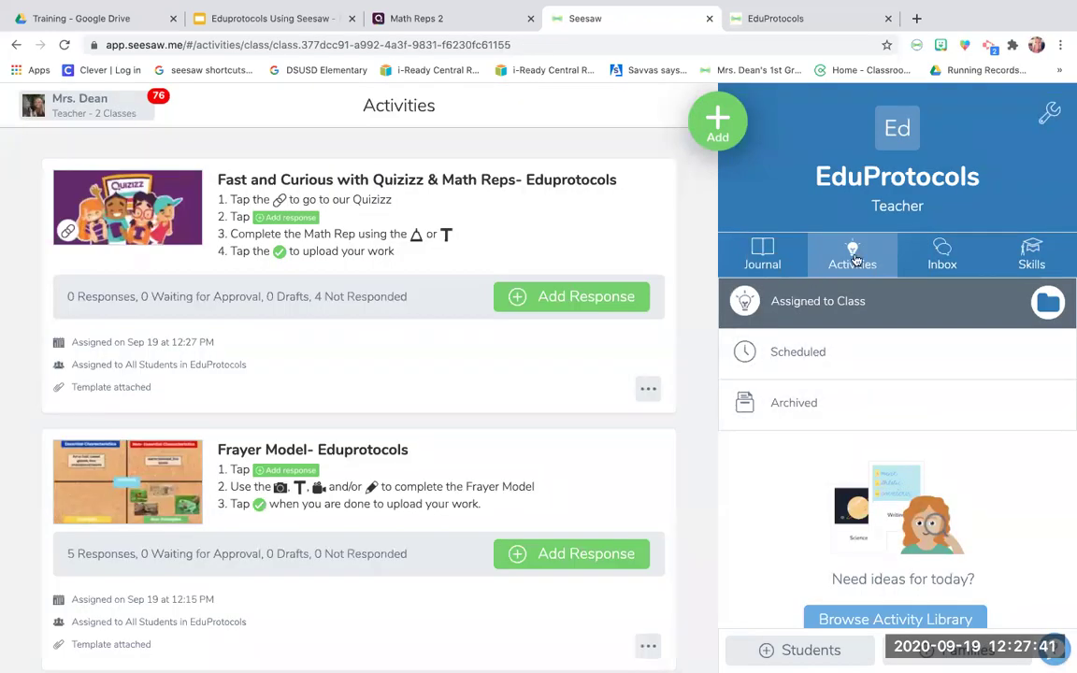
pyautogui.click(852, 249)
# Launch the quiz from the activity's attached Quizizz link with Read aloud enabled, then close it and return to the class activities
pyautogui.click(134, 218)
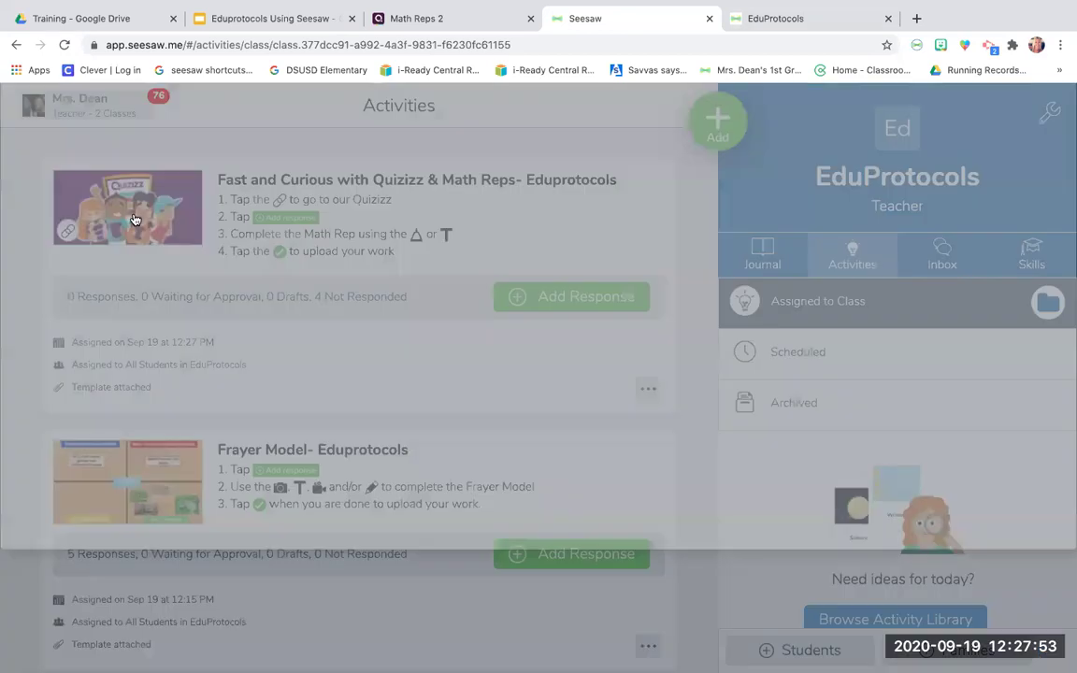
pyautogui.click(297, 300)
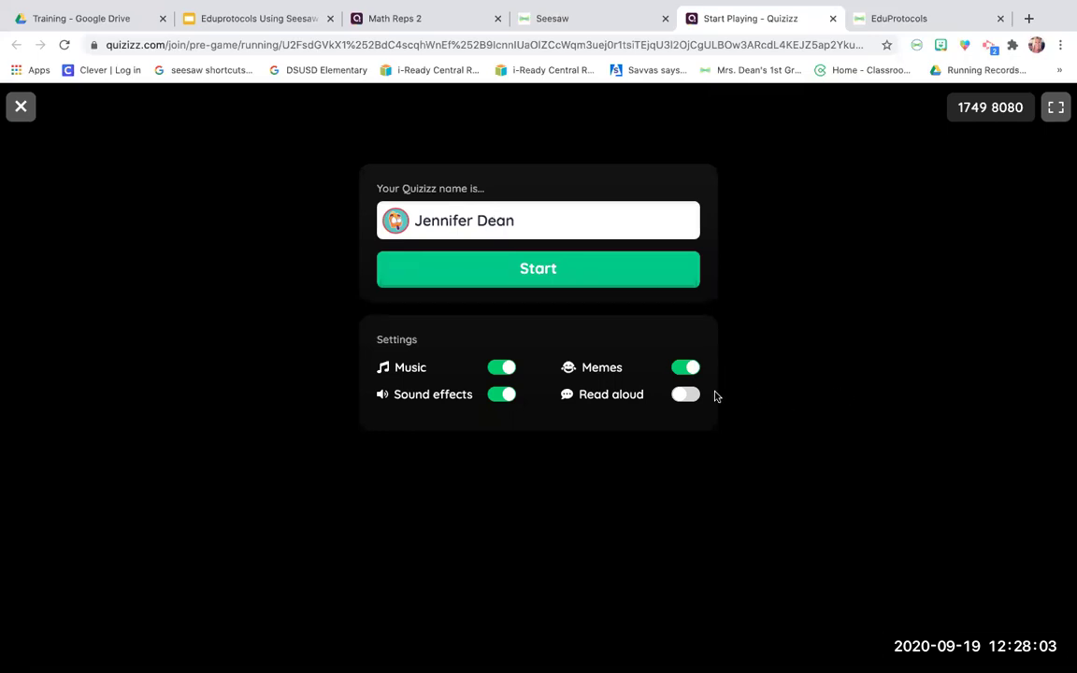
pyautogui.click(685, 400)
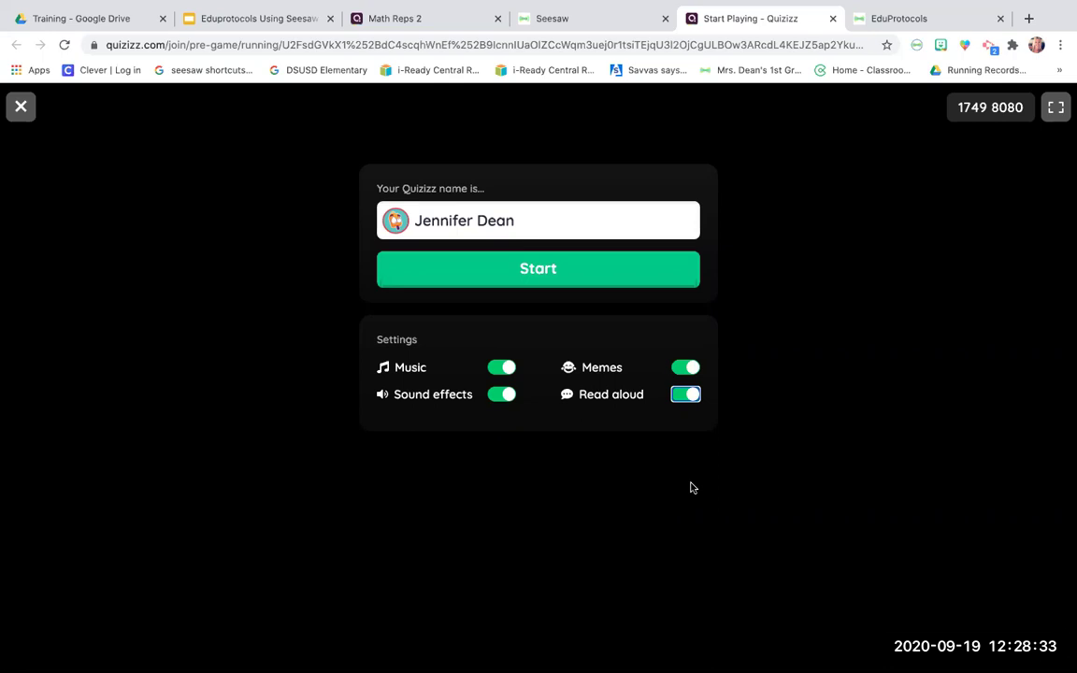
pyautogui.click(542, 270)
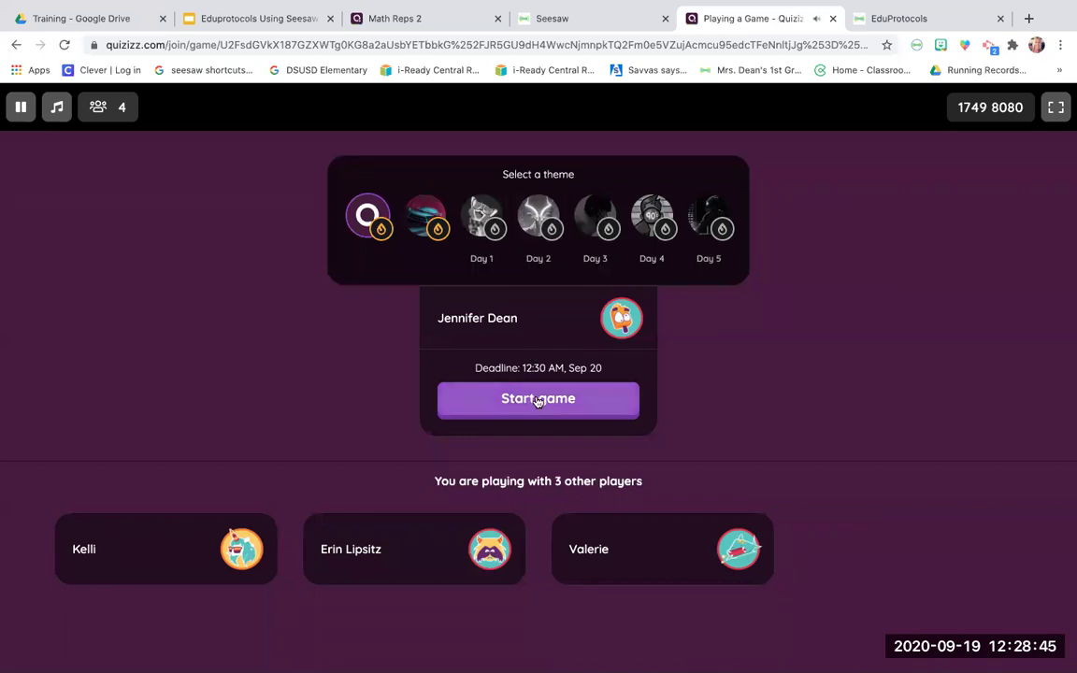
pyautogui.click(537, 399)
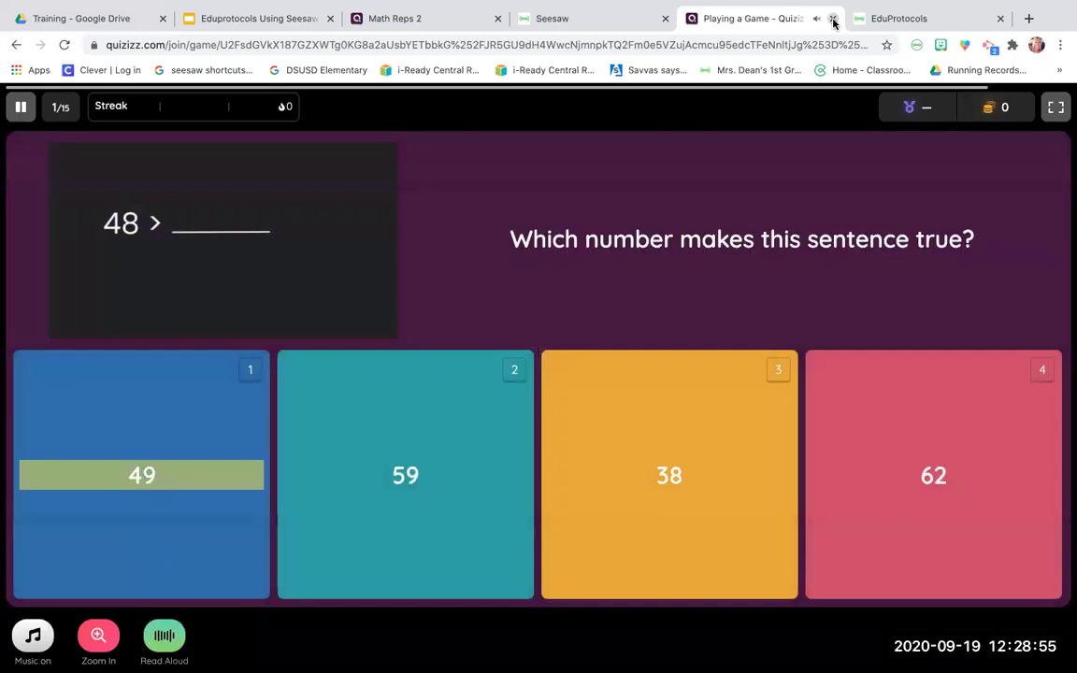
pyautogui.click(833, 20)
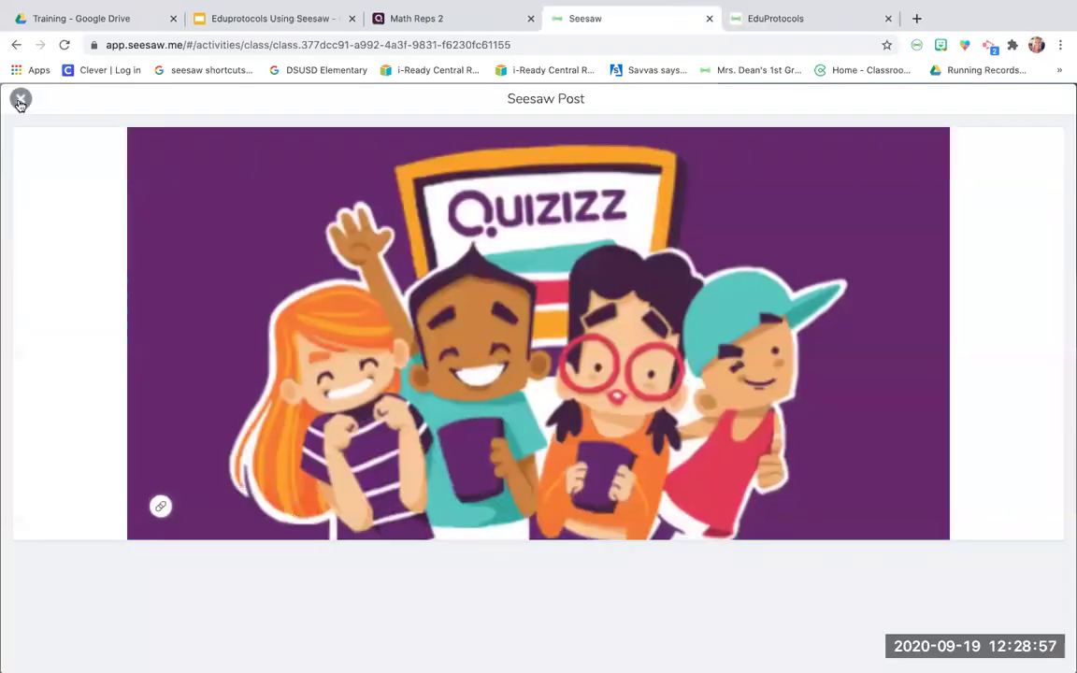
pyautogui.click(19, 99)
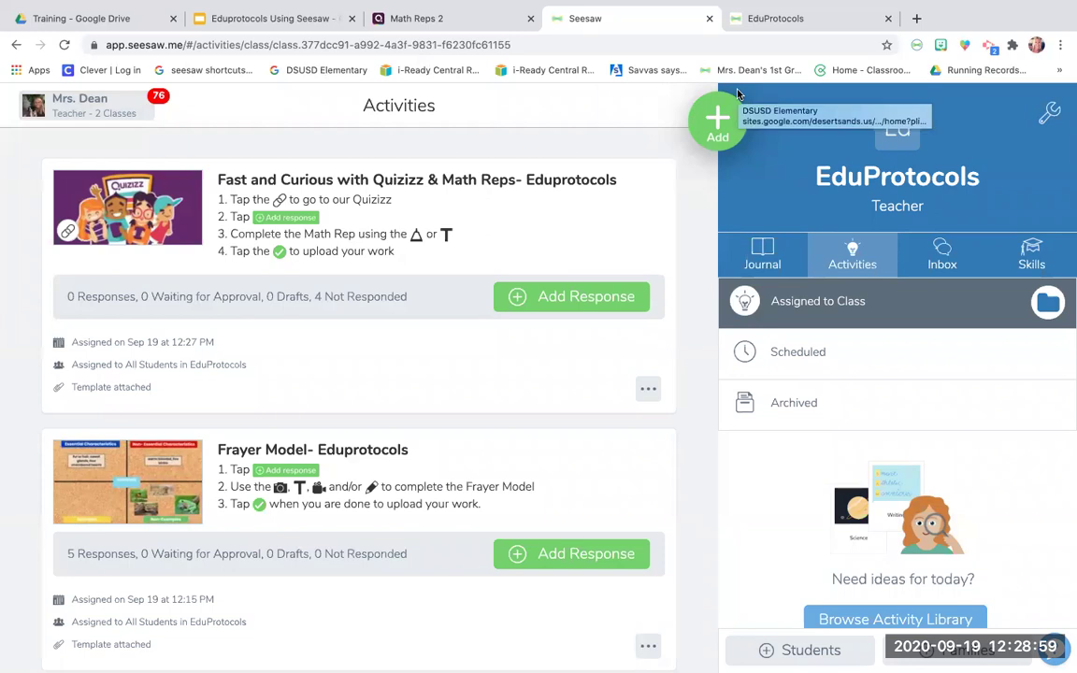
# Switch to the Quizizz report for Math Reps 2 and refresh it repeatedly to check each participant's progress
pyautogui.click(470, 16)
pyautogui.scroll(-2, 363, 329)
pyautogui.scroll(-2, 363, 329)
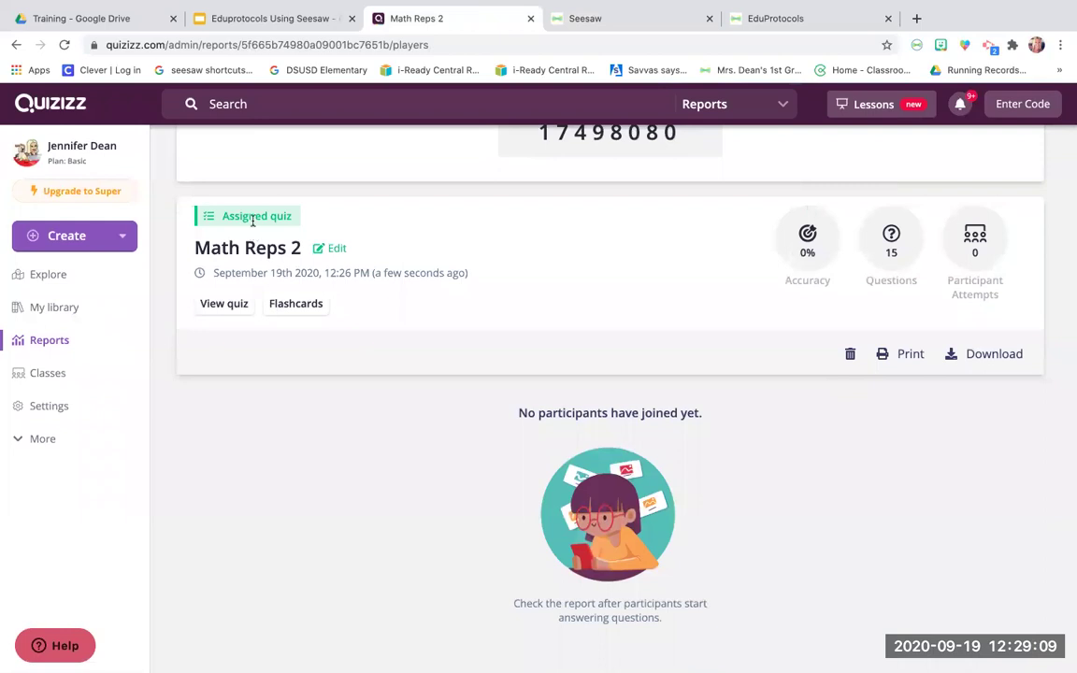
pyautogui.scroll(1, 613, 194)
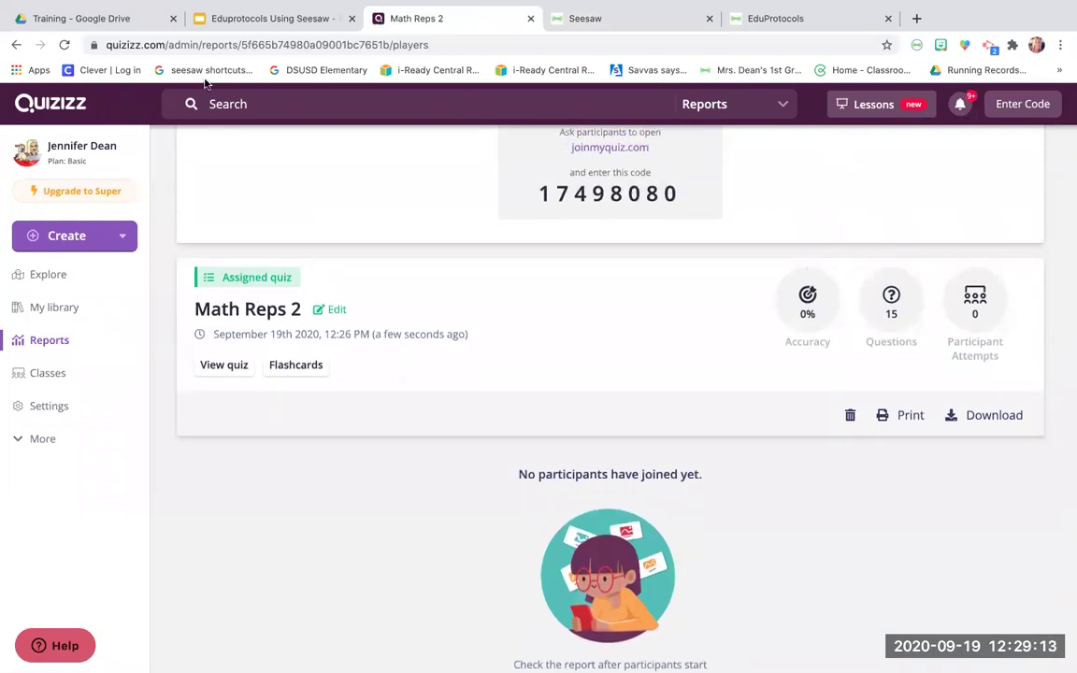
pyautogui.click(64, 45)
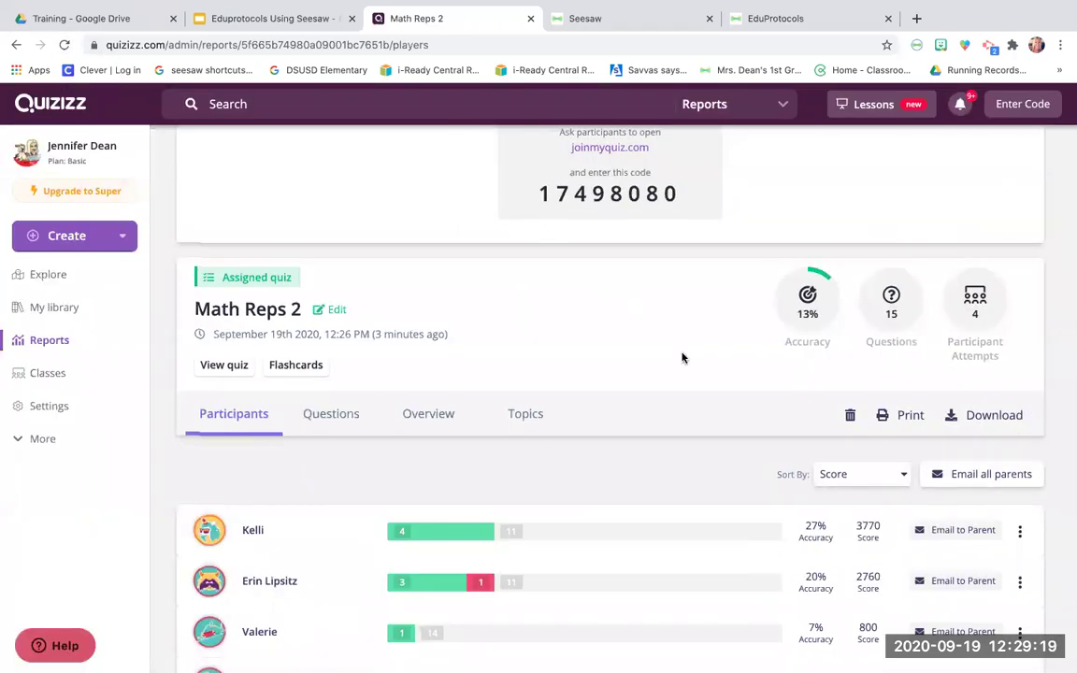
pyautogui.scroll(-2, 682, 358)
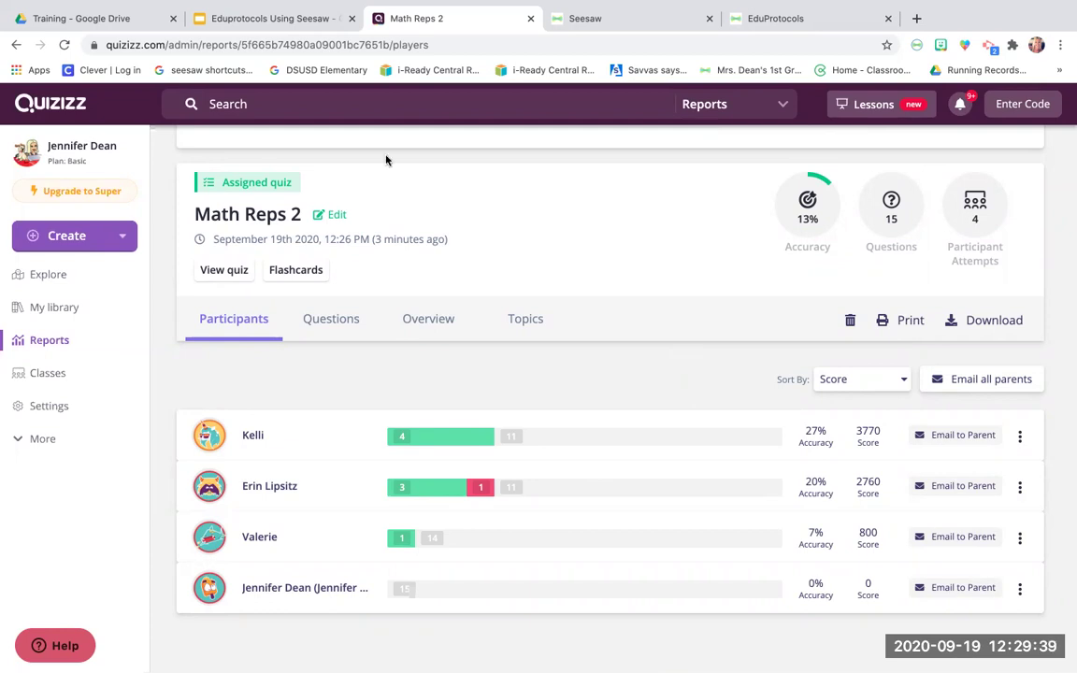
pyautogui.click(66, 45)
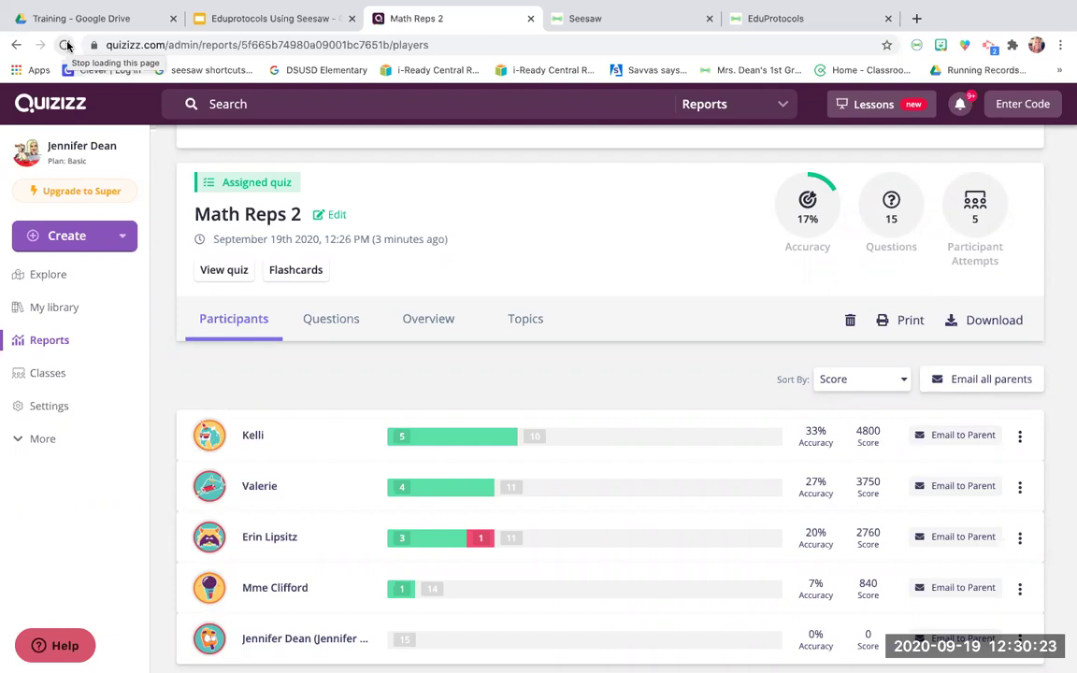
pyautogui.click(66, 45)
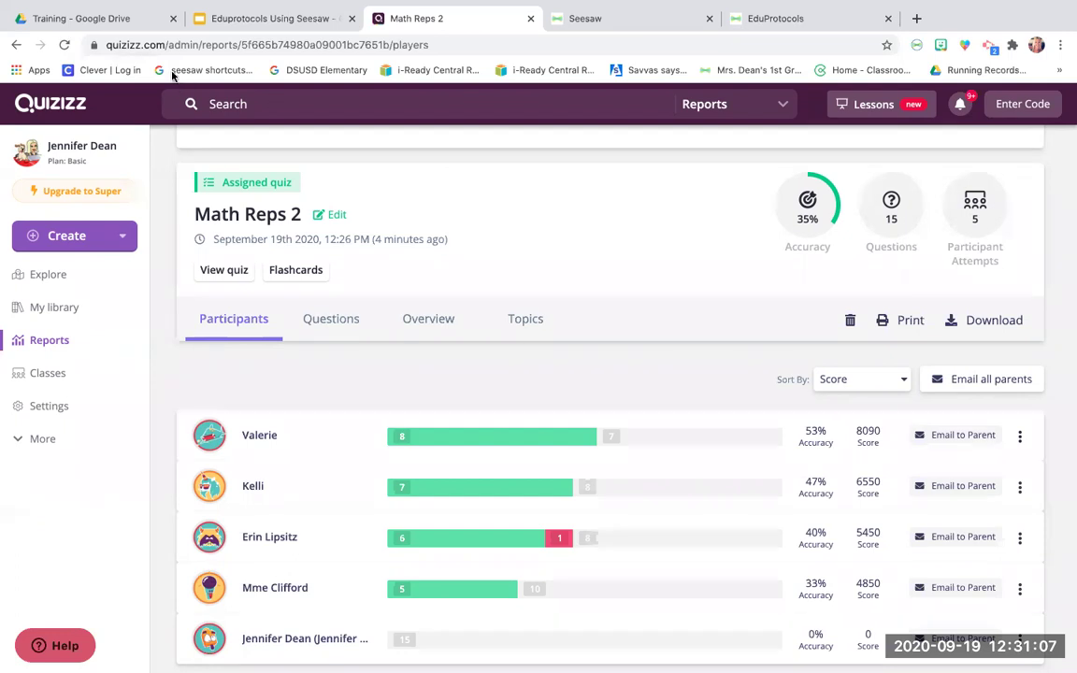
pyautogui.click(64, 44)
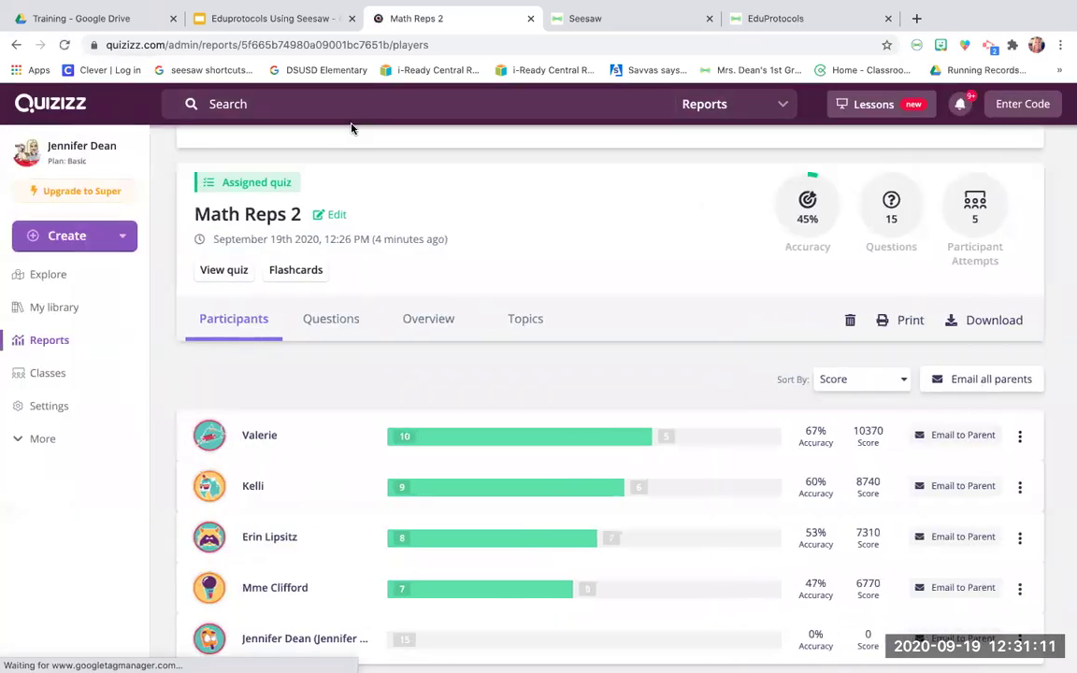
pyautogui.scroll(-1, 483, 271)
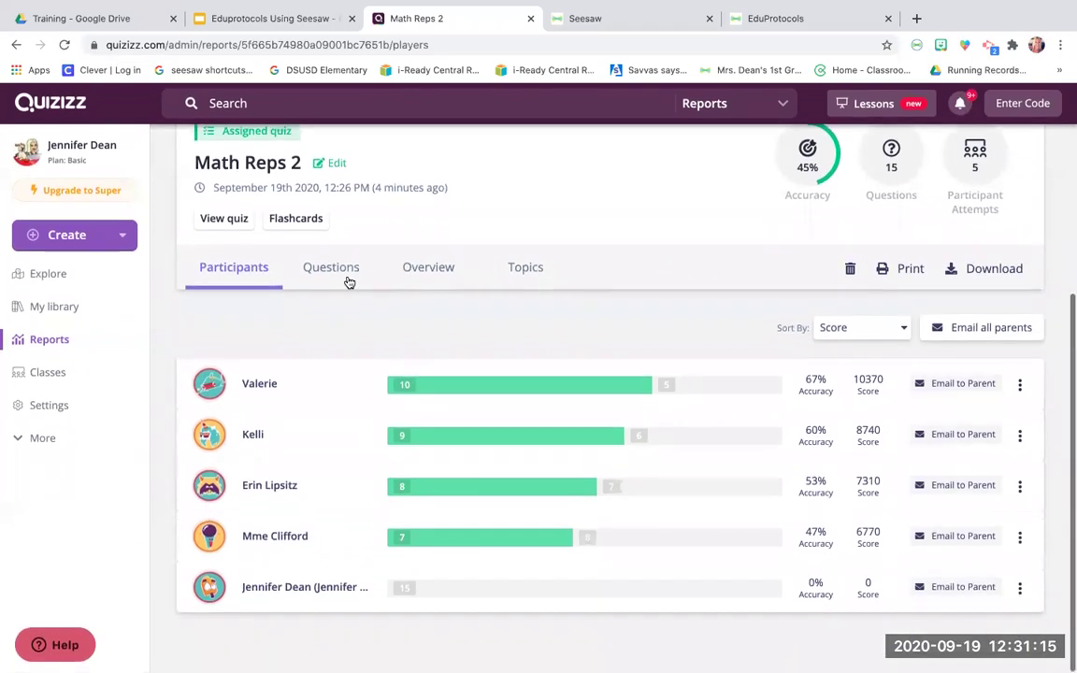
# Review the Math Reps 2 report by question and in the refreshed overview grid, then close the report
pyautogui.click(334, 279)
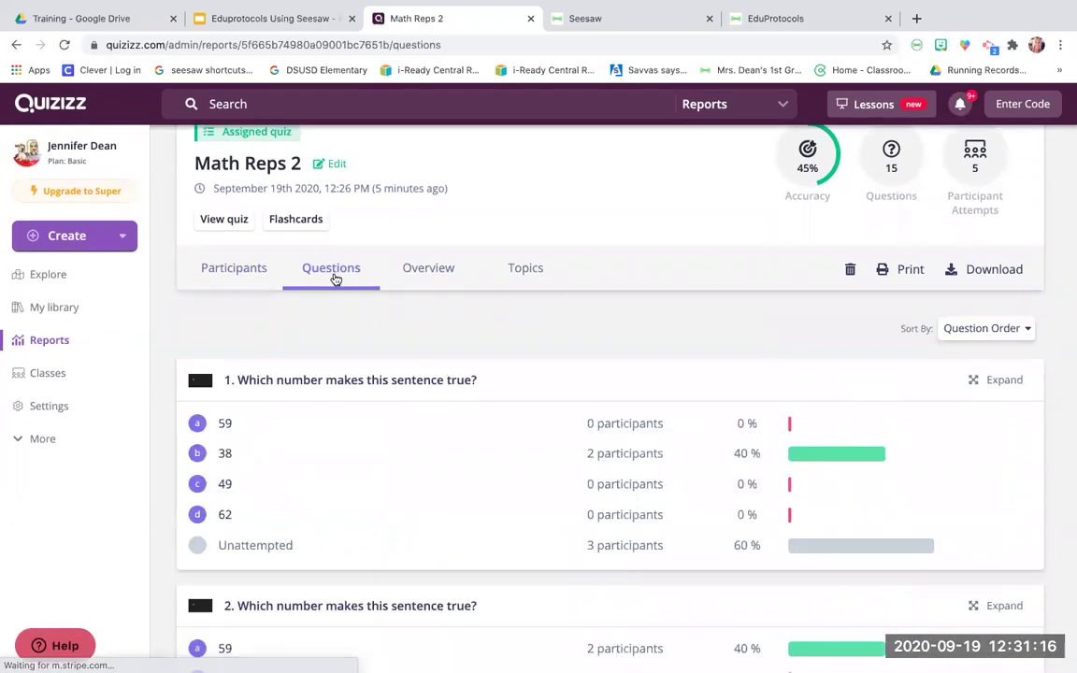
pyautogui.click(432, 273)
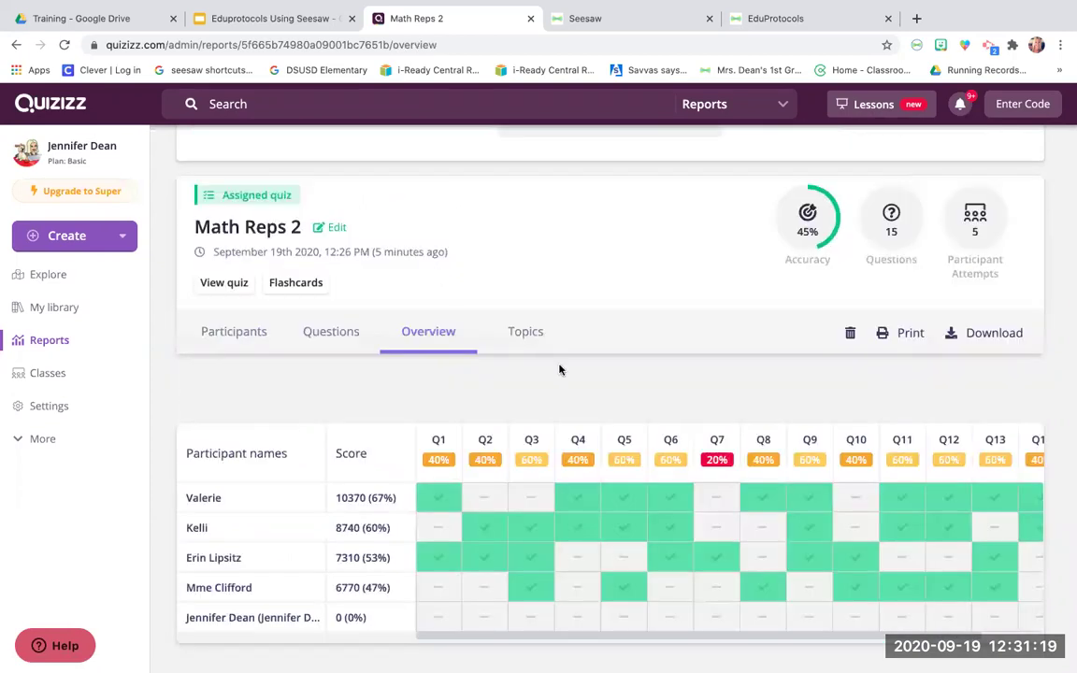
pyautogui.moveTo(471, 635); pyautogui.dragTo(505, 643)
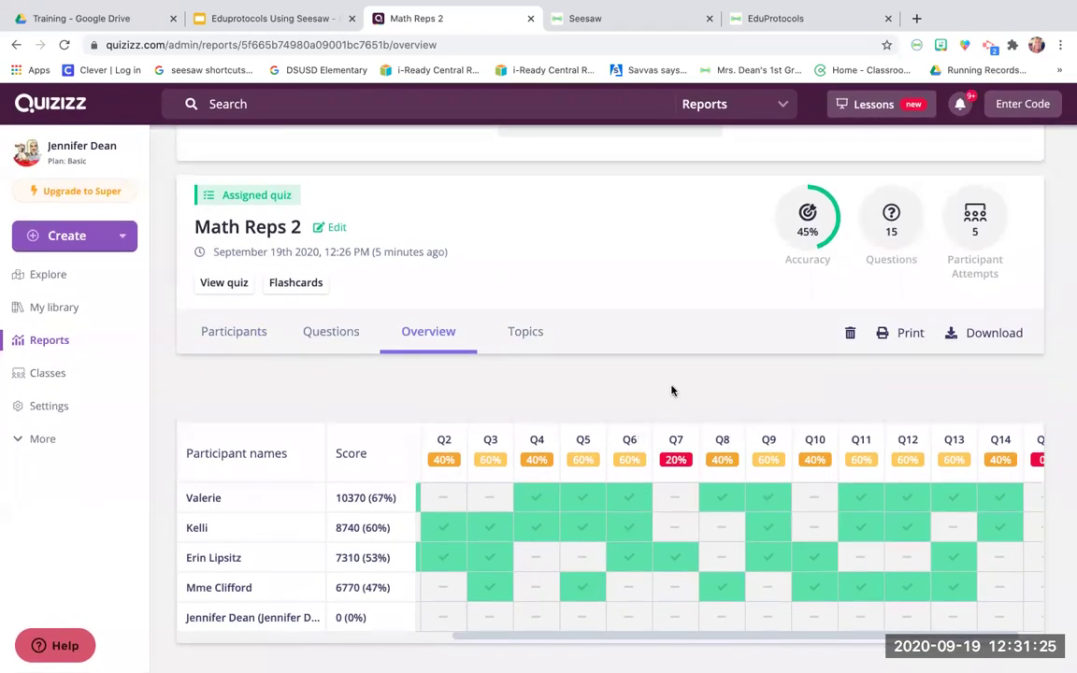
pyautogui.moveTo(551, 533)
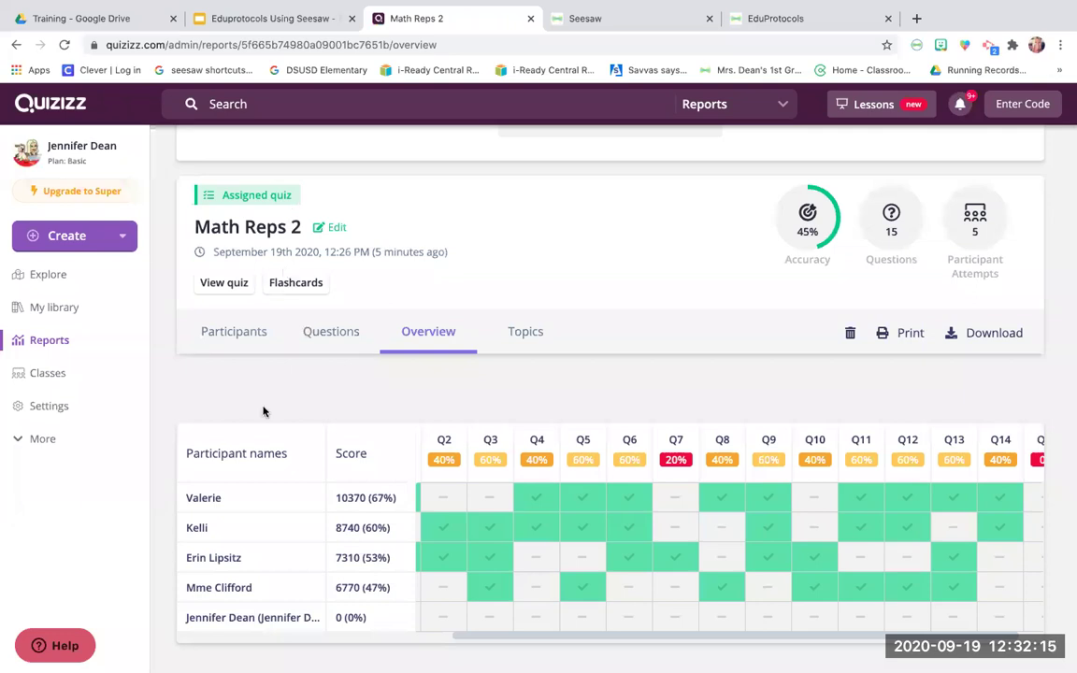
pyautogui.click(65, 45)
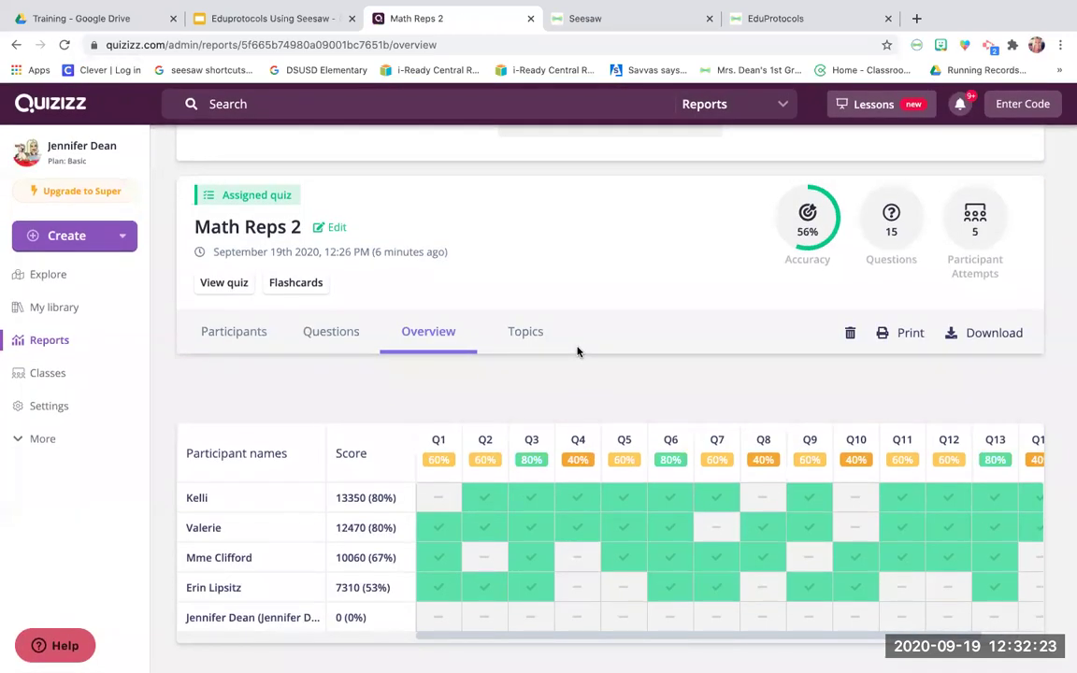
pyautogui.scroll(1, 588, 387)
pyautogui.scroll(-1, 588, 387)
pyautogui.click(530, 20)
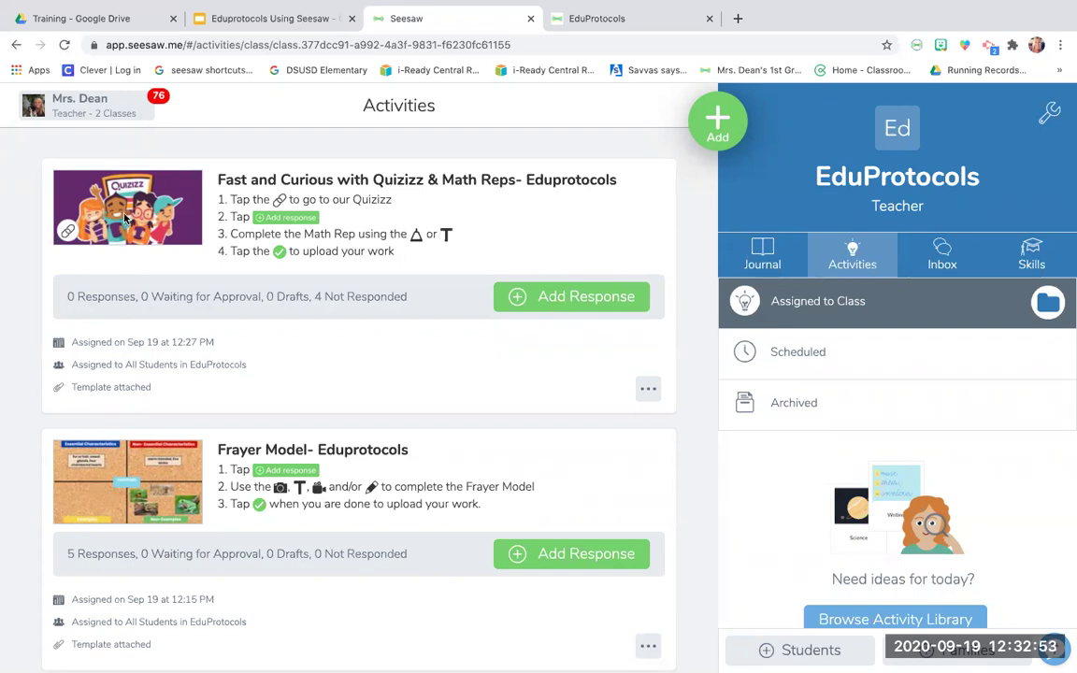
# Start a response to the Fast and Curious Math Reps activity and mark nine large blue dots in the ten frame
pyautogui.click(542, 302)
pyautogui.click(501, 199)
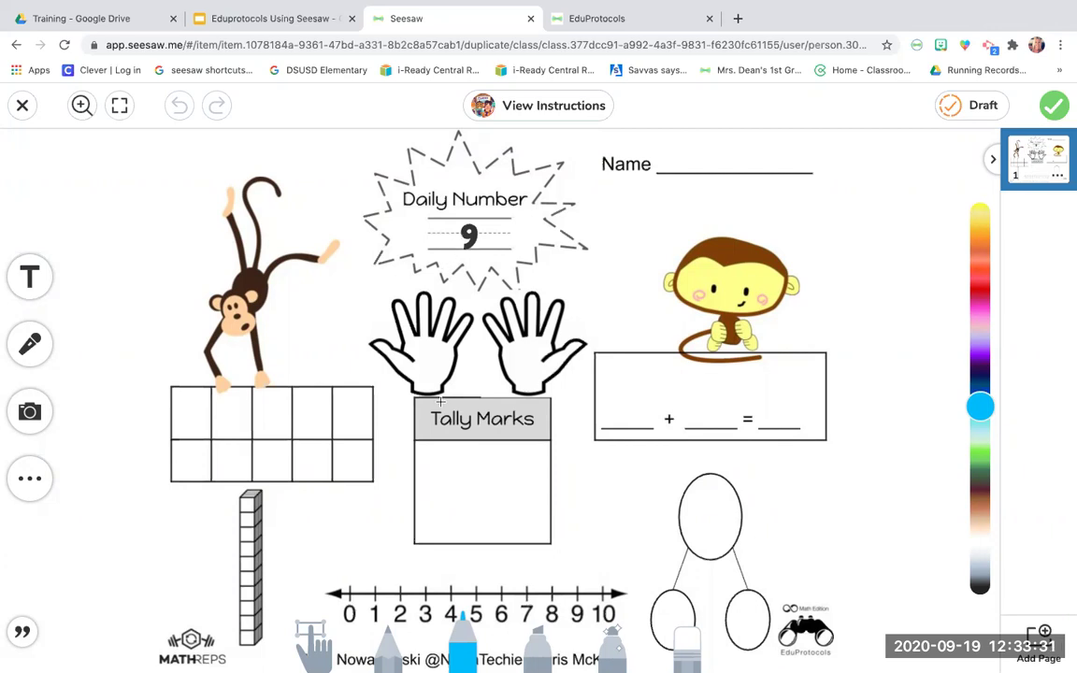
pyautogui.click(463, 643)
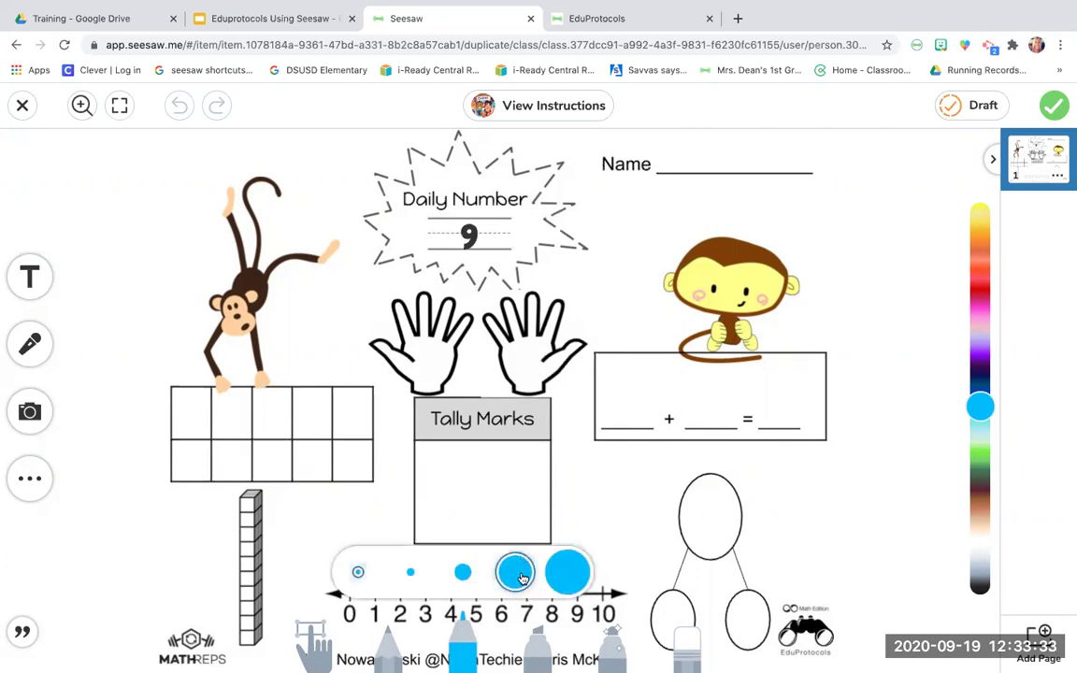
pyautogui.click(517, 573)
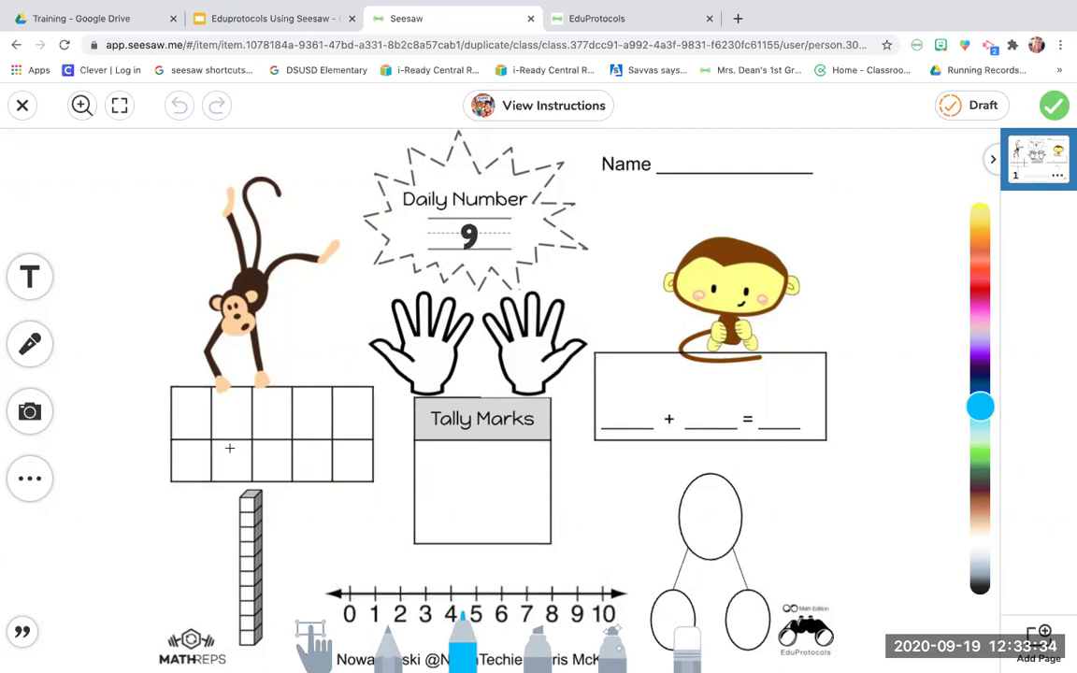
pyautogui.click(191, 413)
pyautogui.click(231, 413)
pyautogui.click(270, 413)
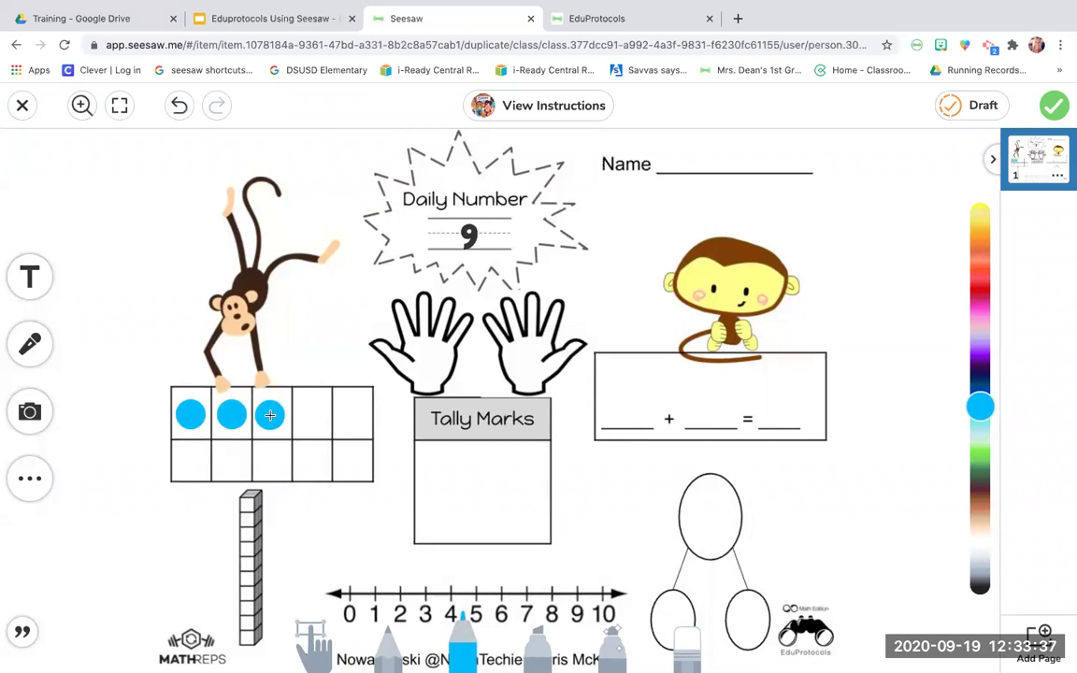
pyautogui.click(312, 413)
pyautogui.click(357, 415)
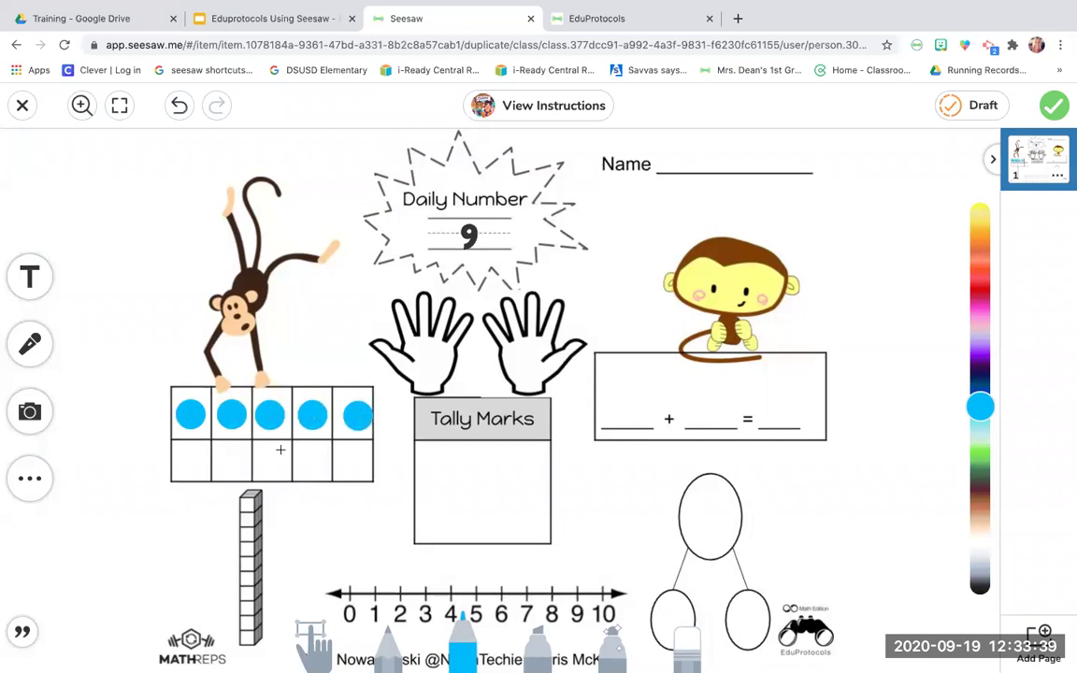
pyautogui.click(199, 458)
pyautogui.click(233, 458)
pyautogui.click(260, 458)
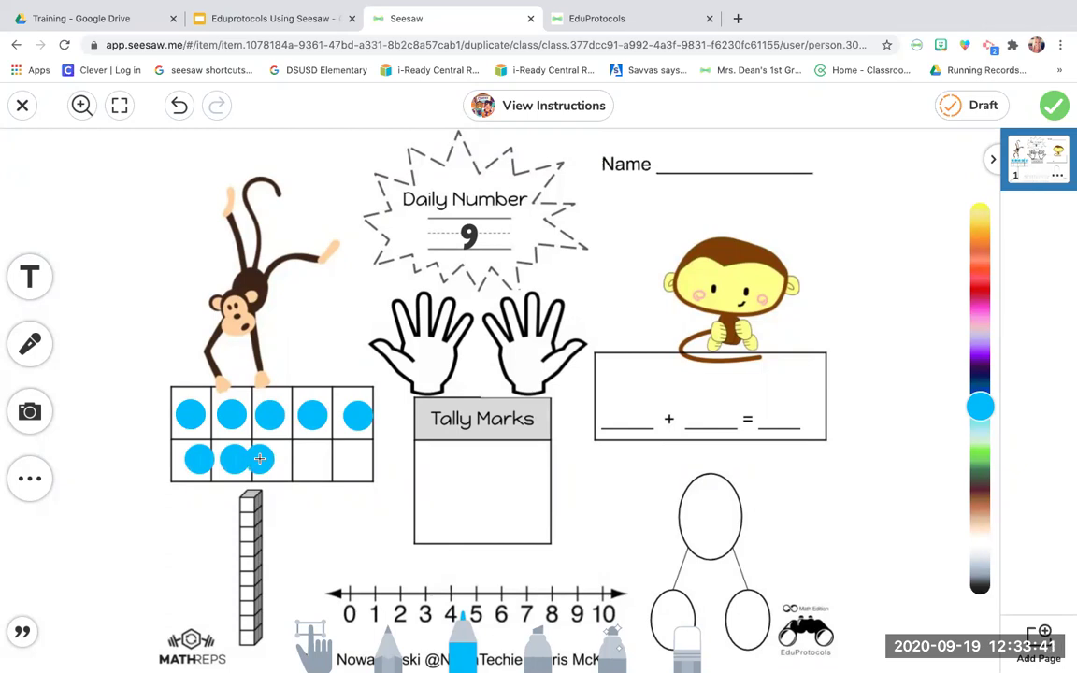
pyautogui.click(317, 460)
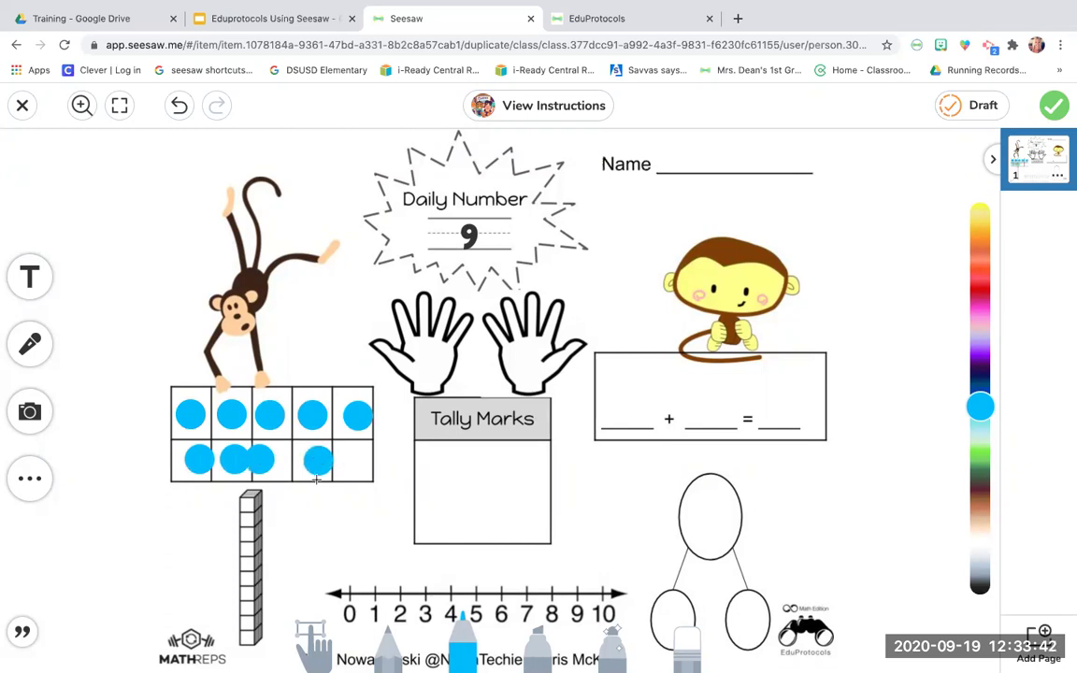
# Highlight nine cubes of the cube tower in purple, from the bottom up
pyautogui.click(540, 645)
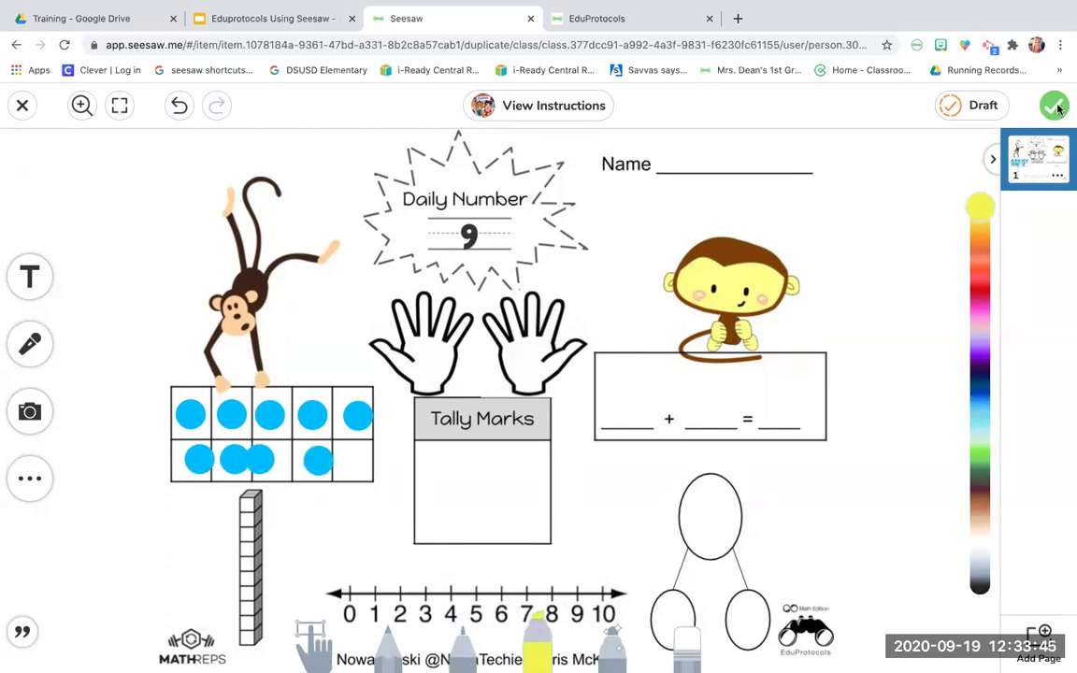
pyautogui.moveTo(985, 442); pyautogui.dragTo(981, 355)
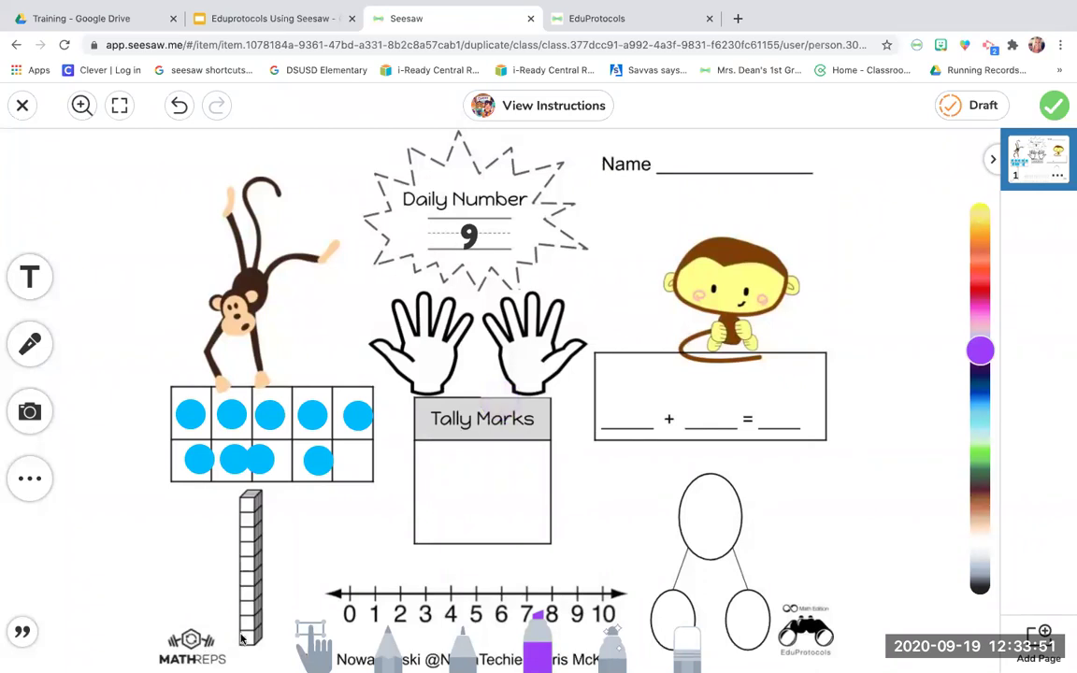
pyautogui.moveTo(246, 631)
pyautogui.mouseDown()
pyautogui.moveTo(248, 520)
pyautogui.moveTo(246, 530)
pyautogui.mouseUp()
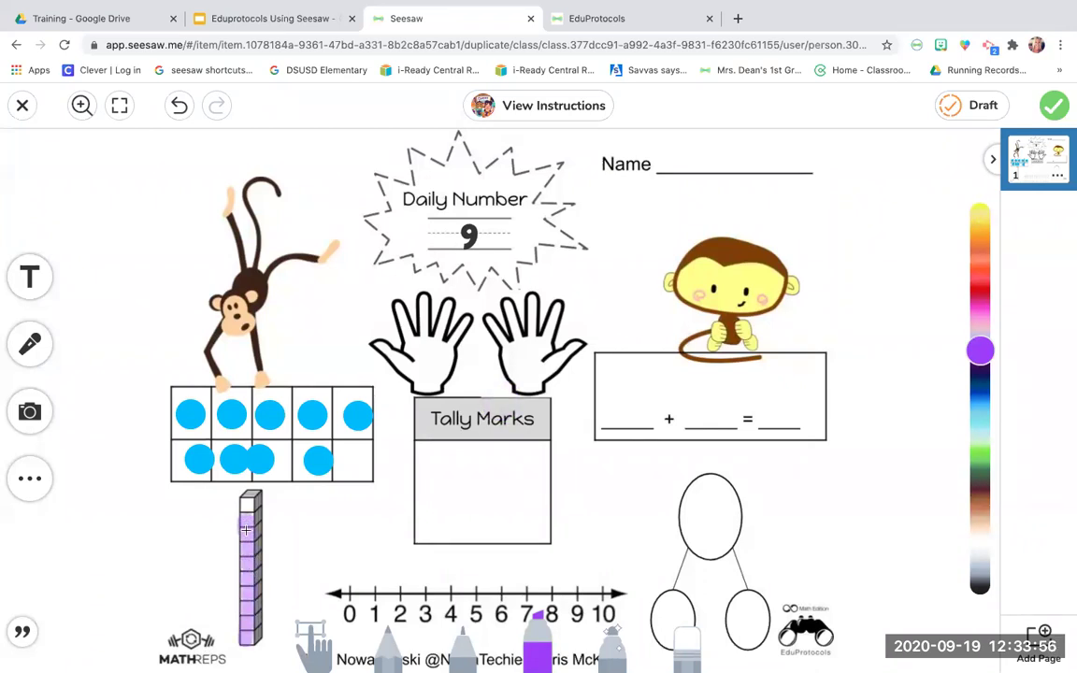
# Draw nine tally marks in dark pencil in the Tally Marks box, crossing the first group as five
pyautogui.click(390, 645)
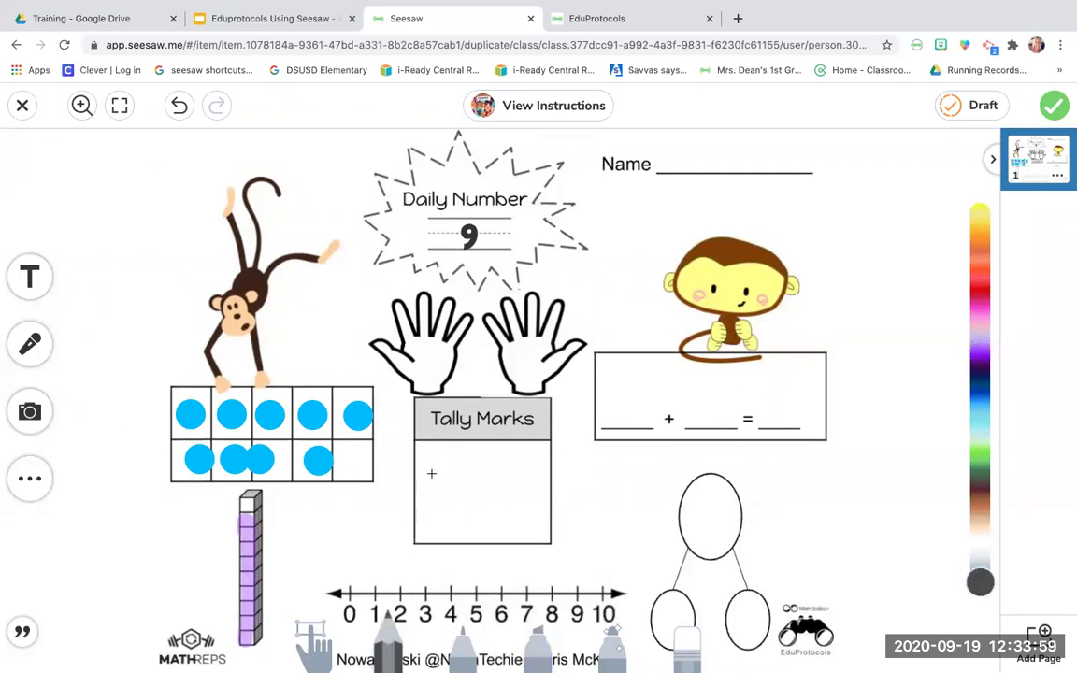
pyautogui.moveTo(432, 458); pyautogui.dragTo(432, 512)
pyautogui.moveTo(442, 464); pyautogui.dragTo(443, 514)
pyautogui.moveTo(451, 463); pyautogui.dragTo(455, 509)
pyautogui.moveTo(420, 463); pyautogui.dragTo(464, 510)
pyautogui.moveTo(494, 465)
pyautogui.mouseDown()
pyautogui.moveTo(502, 514)
pyautogui.moveTo(510, 479)
pyautogui.moveTo(512, 512)
pyautogui.mouseUp()
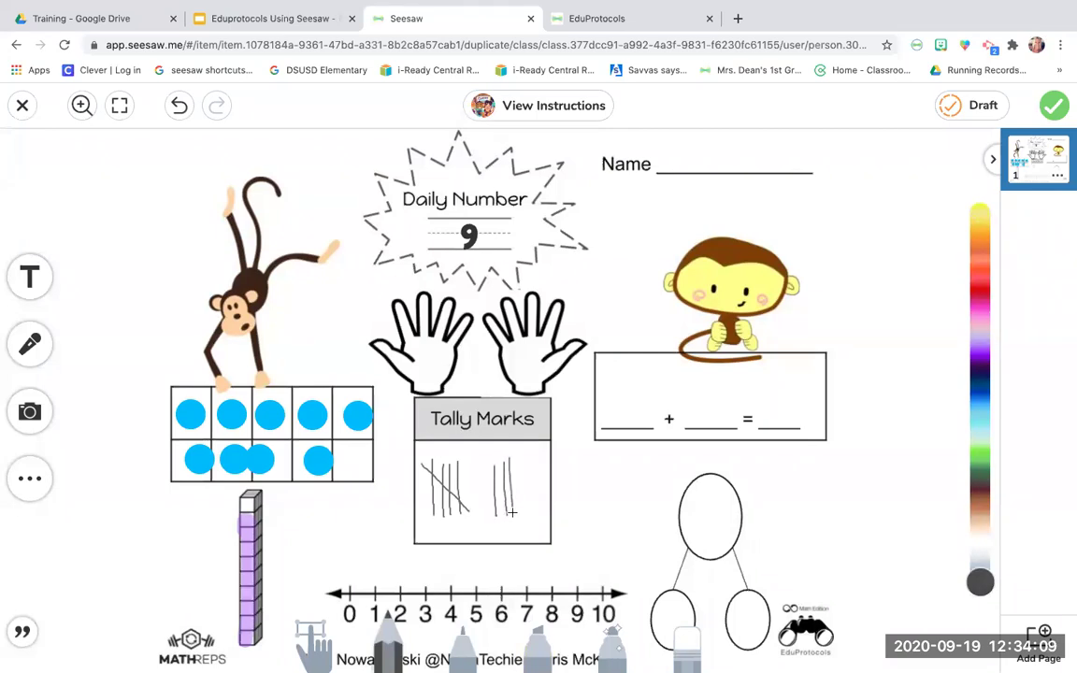
pyautogui.moveTo(519, 458); pyautogui.dragTo(523, 511)
# Mark 9 on the number line with a blue dot and draw thin blue hops from 0 to 9
pyautogui.click(462, 635)
pyautogui.click(462, 633)
pyautogui.click(464, 573)
pyautogui.click(578, 592)
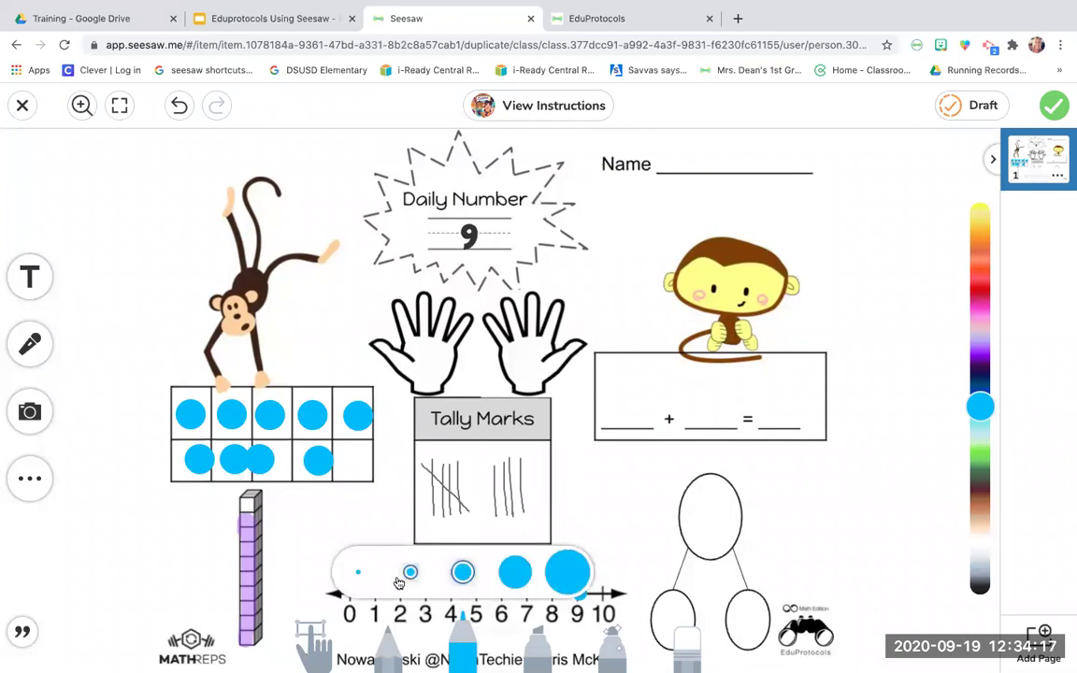
pyautogui.click(358, 572)
pyautogui.moveTo(346, 586)
pyautogui.mouseDown()
pyautogui.moveTo(412, 578)
pyautogui.moveTo(462, 587)
pyautogui.moveTo(513, 575)
pyautogui.moveTo(578, 584)
pyautogui.mouseUp()
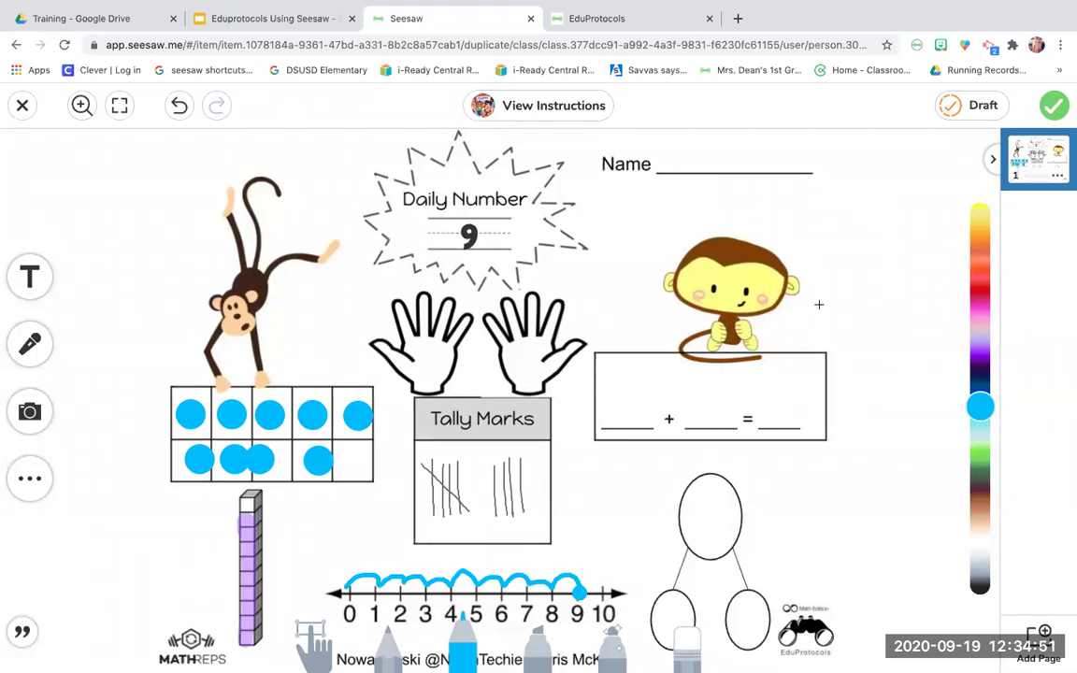
# Discard the Math Reps response together with its unsaved changes
pyautogui.click(23, 105)
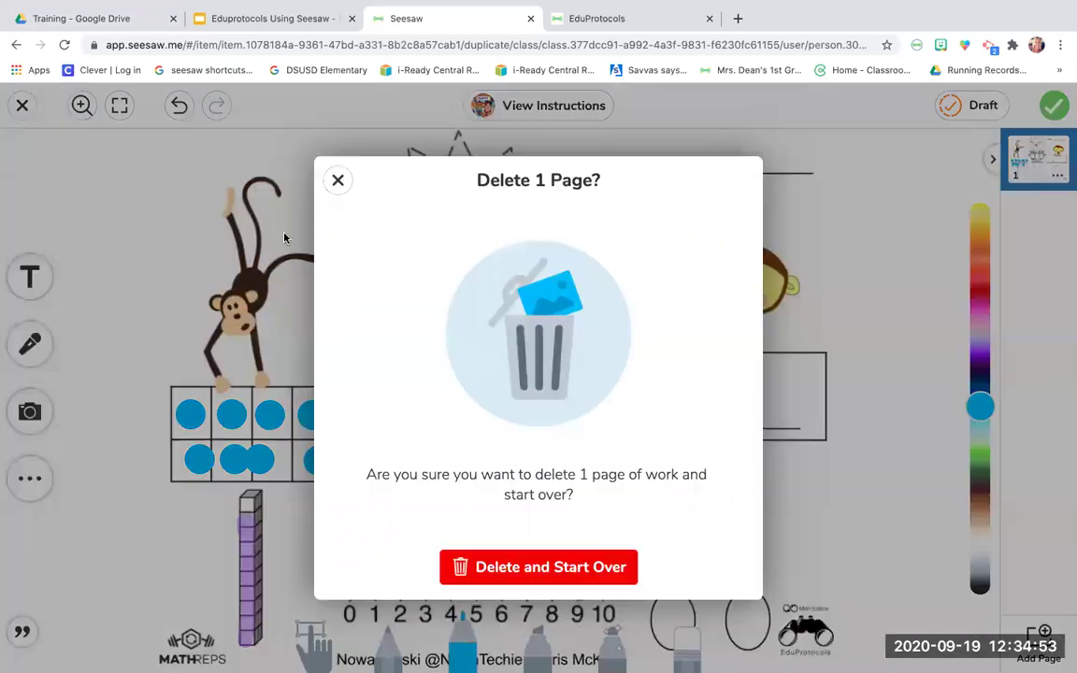
pyautogui.click(480, 567)
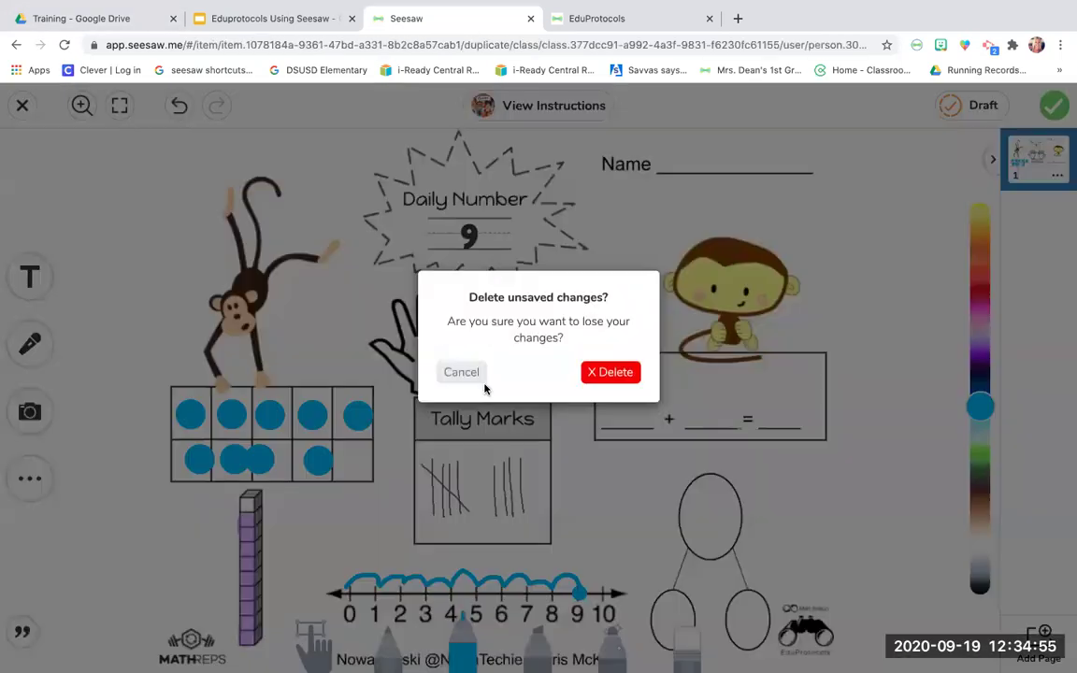
pyautogui.click(624, 385)
# Switch to the Google Slides deck, follow the linked Math Reps #'s over 10 activity and save it to My Library
pyautogui.click(278, 18)
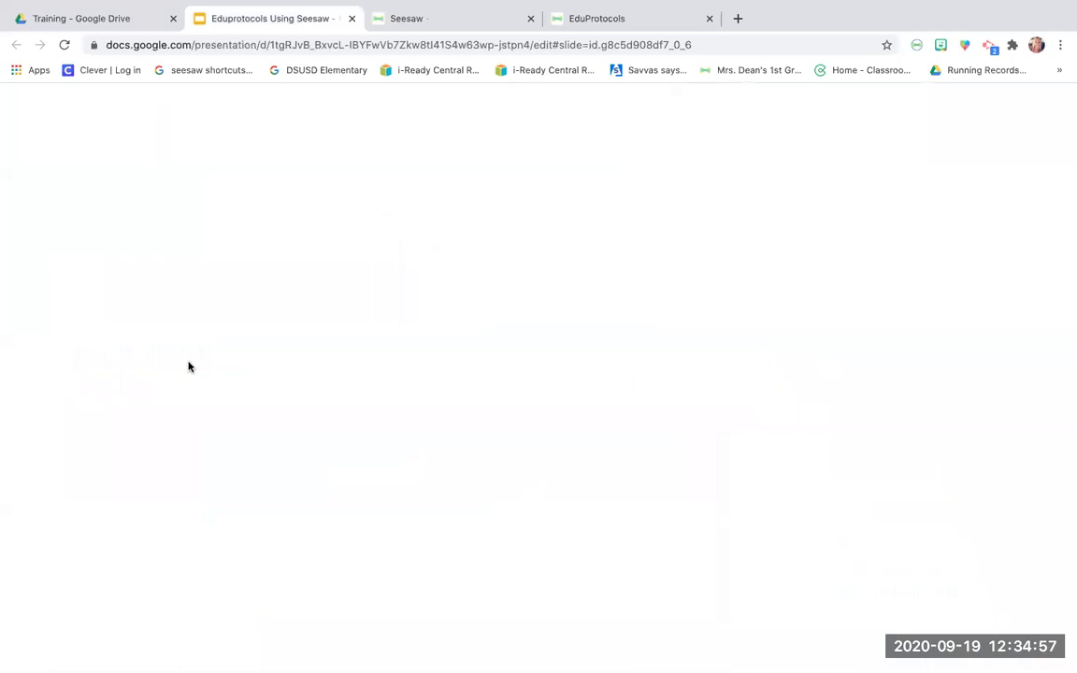
pyautogui.click(103, 555)
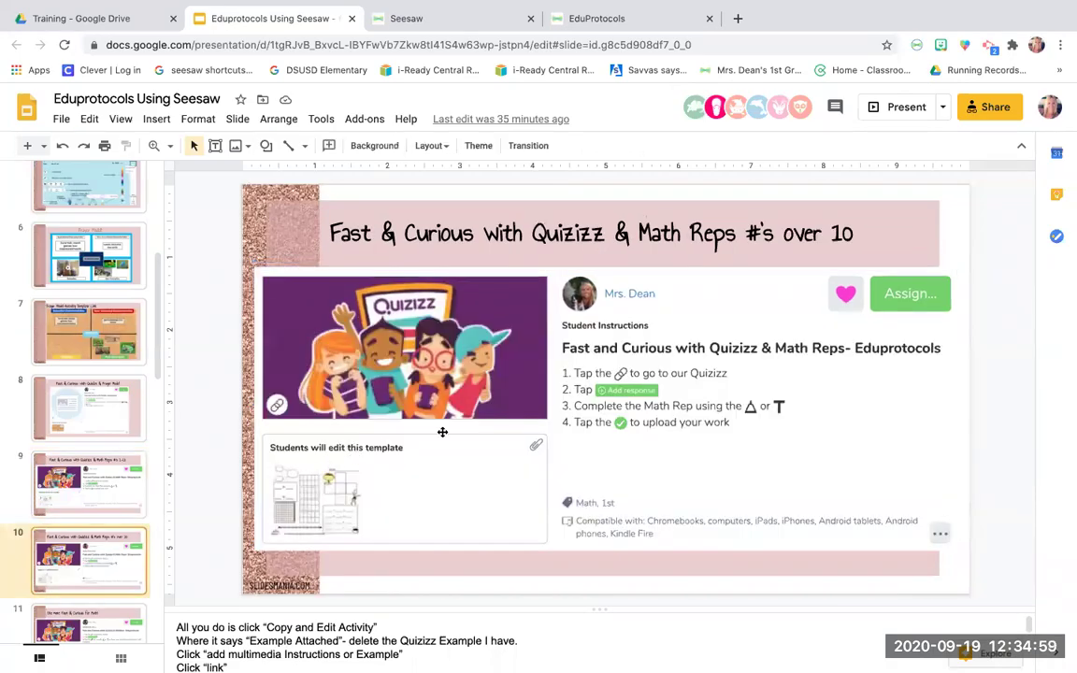
pyautogui.click(326, 472)
pyautogui.click(341, 569)
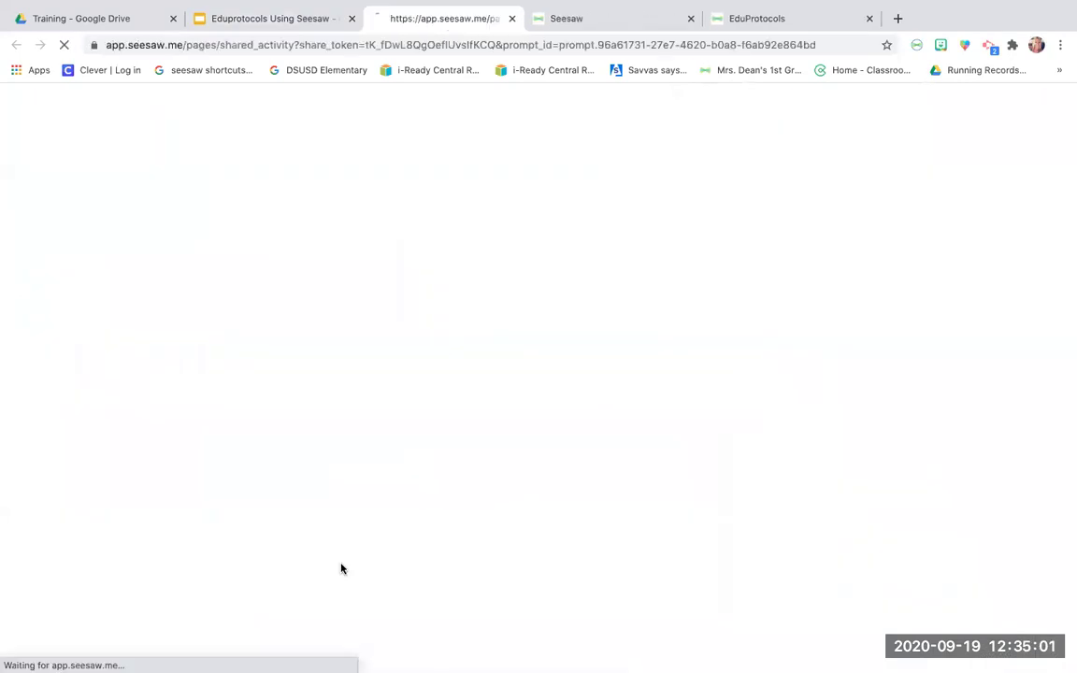
pyautogui.click(812, 284)
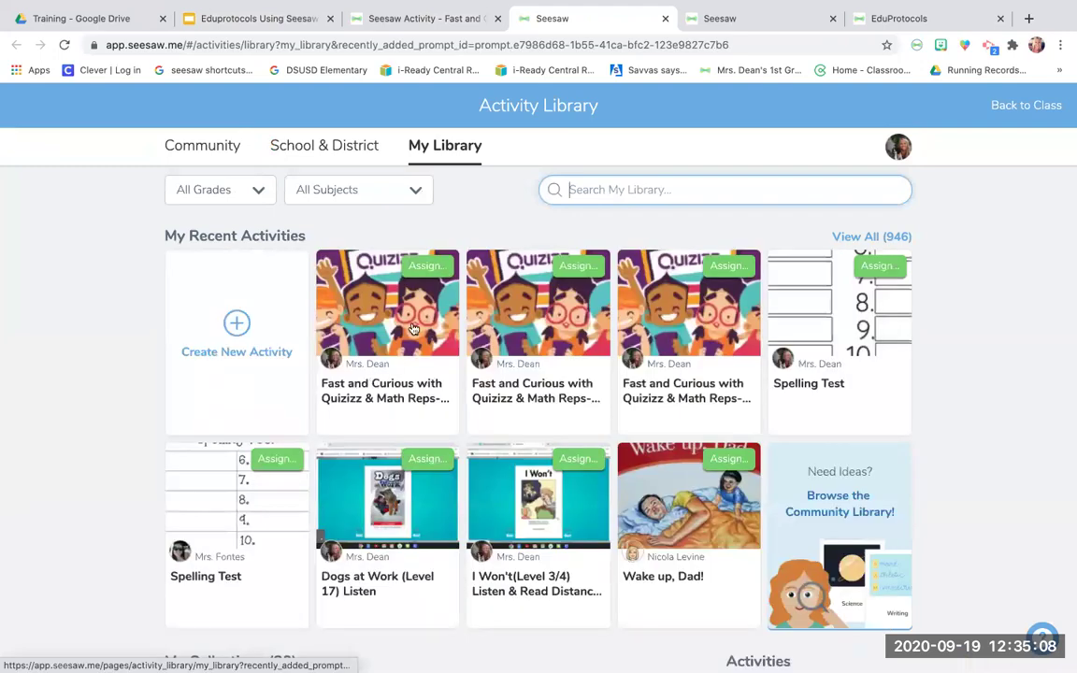
# Examine the student template of the newly saved Quizizz & Math Reps activity, then close the library and shared-activity pages
pyautogui.click(406, 346)
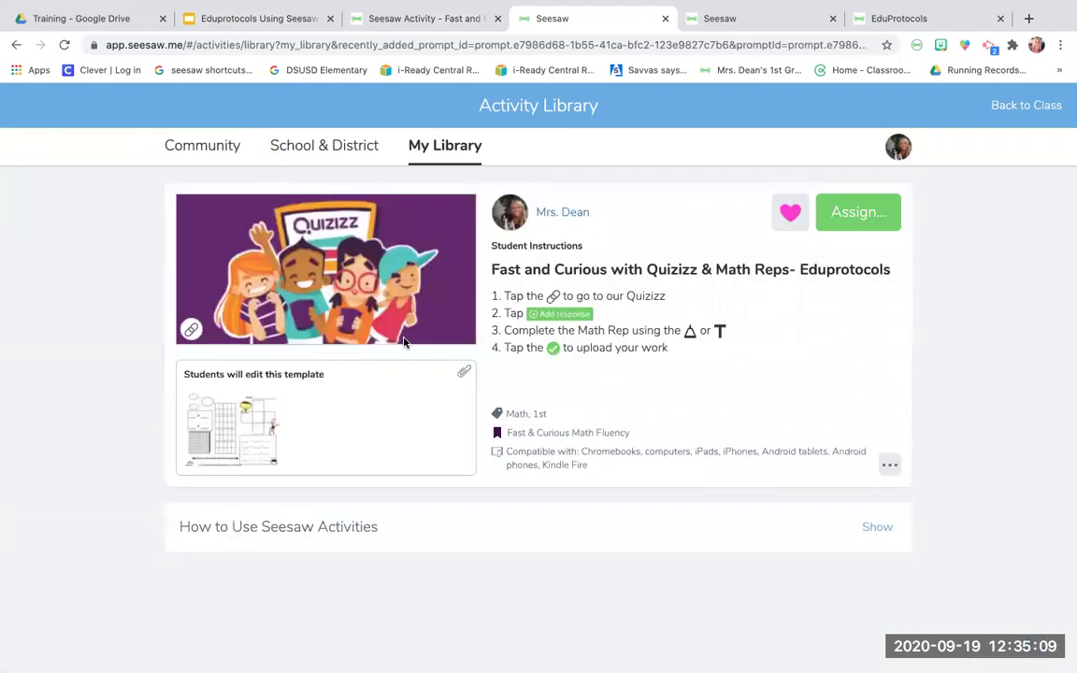
pyautogui.click(215, 387)
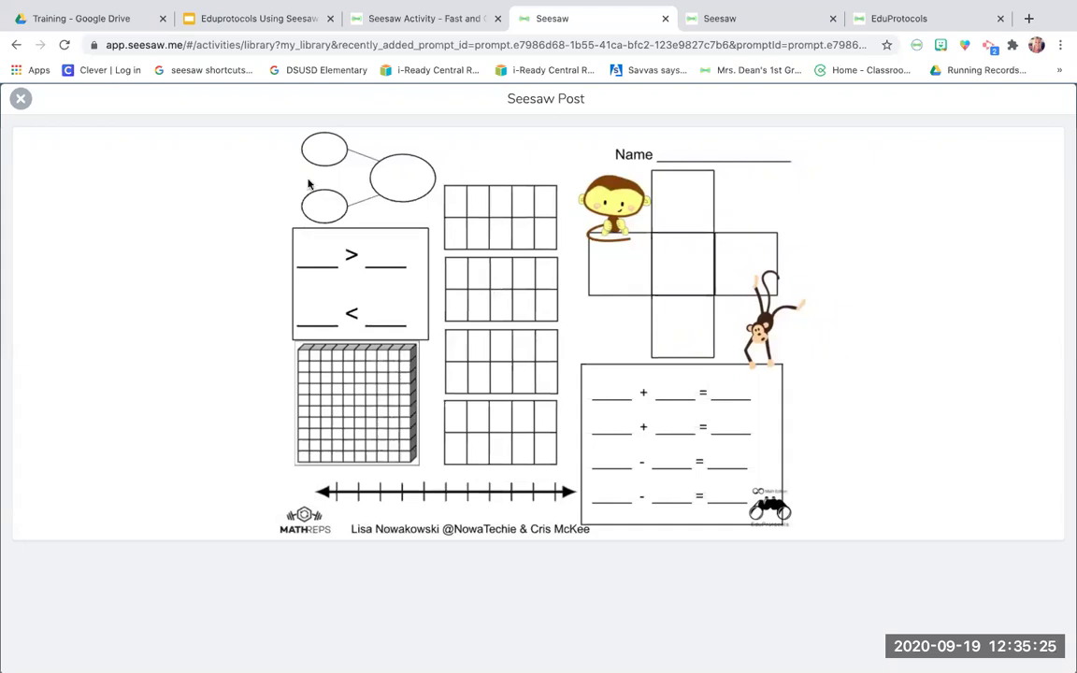
pyautogui.click(20, 98)
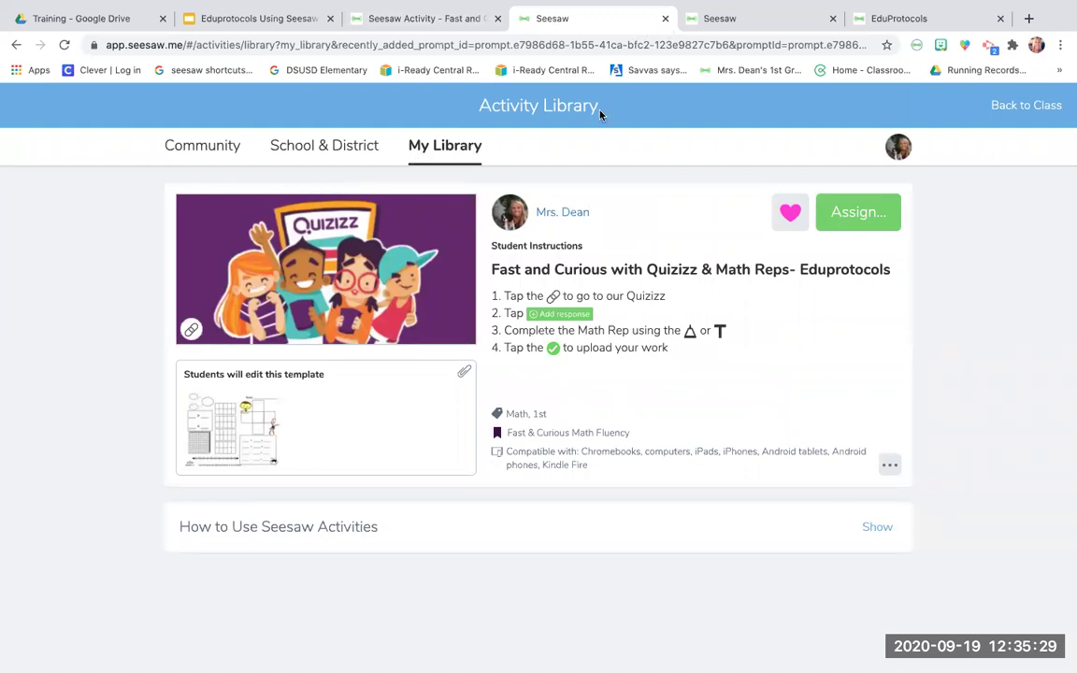
pyautogui.click(663, 20)
pyautogui.click(497, 18)
# Return to the Google Slides deck and compare the Math Reps #'s 1-10 and over 10 slides, then show the "One more Fast & Curious for Math!" slide
pyautogui.rightClick(267, 26)
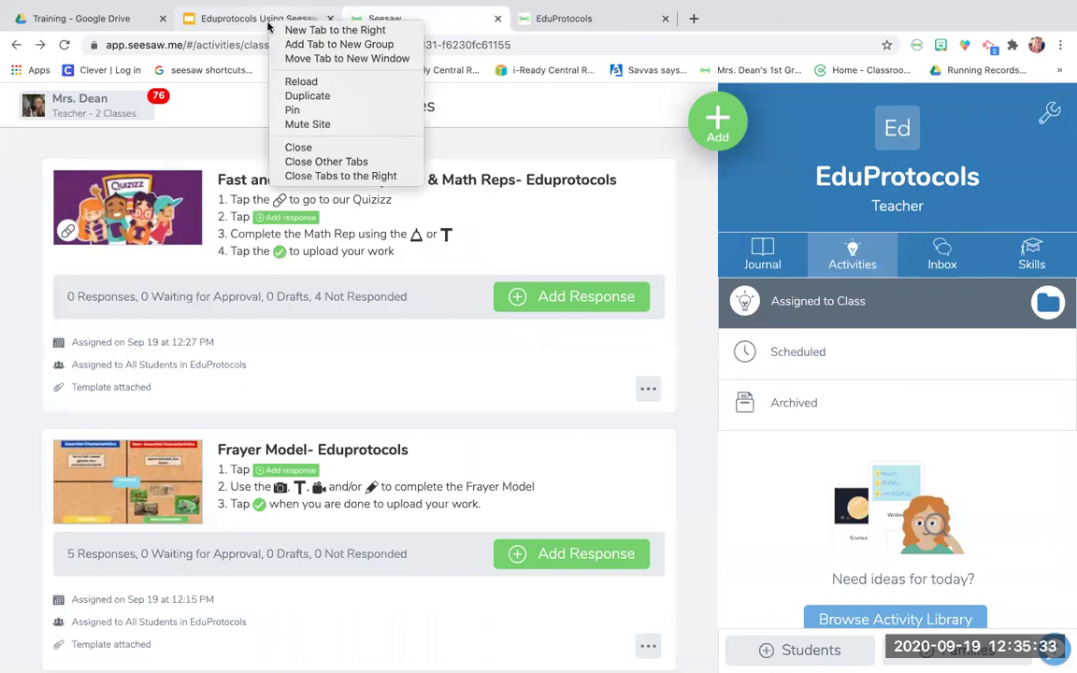
pyautogui.click(246, 16)
pyautogui.click(245, 16)
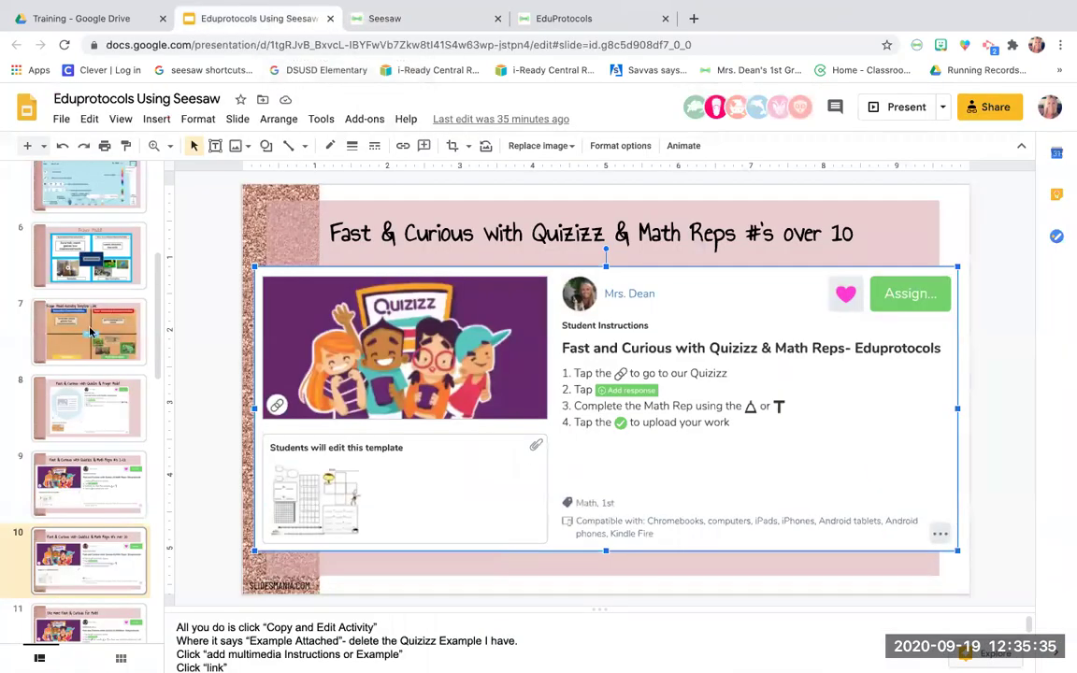
pyautogui.click(94, 455)
pyautogui.click(103, 551)
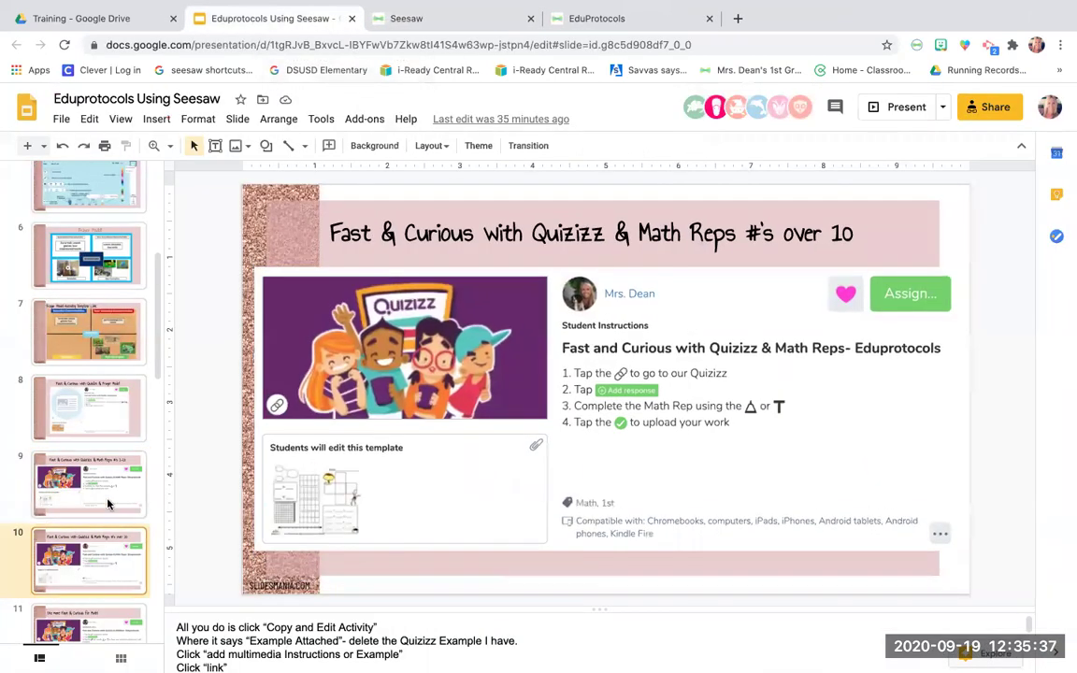
pyautogui.click(99, 454)
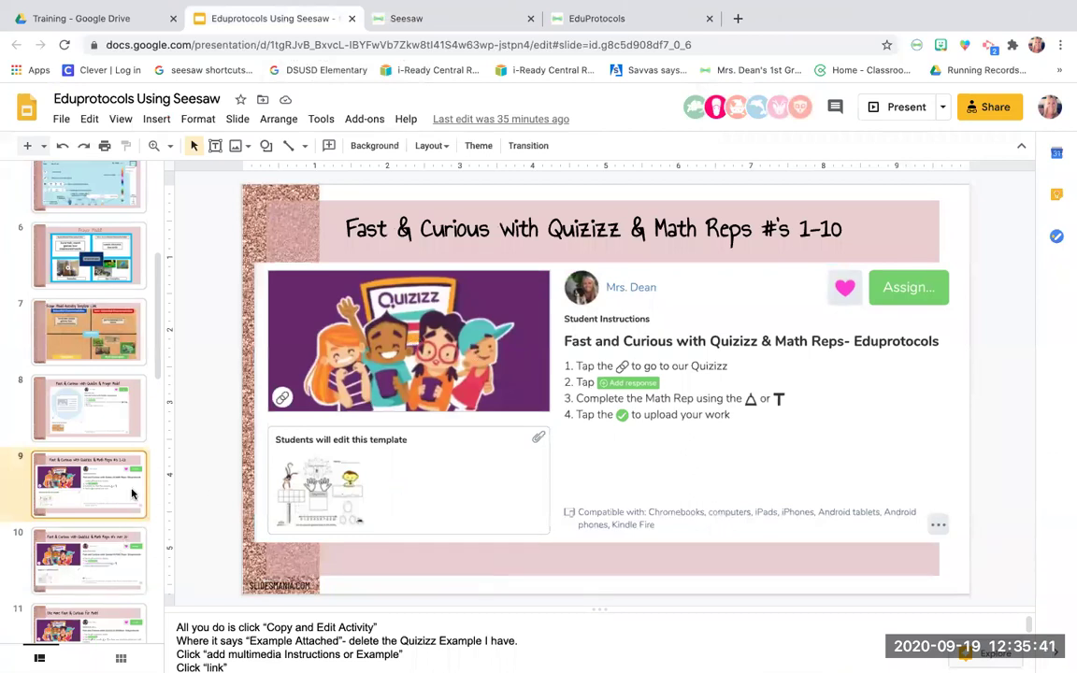
pyautogui.click(92, 555)
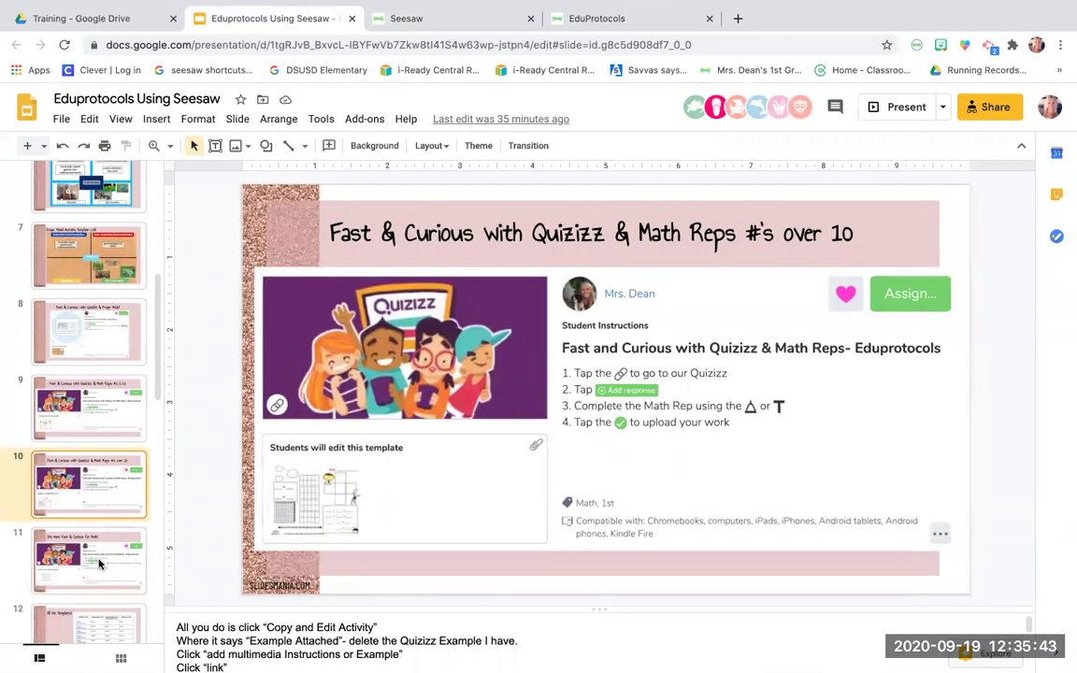
pyautogui.press('Down')
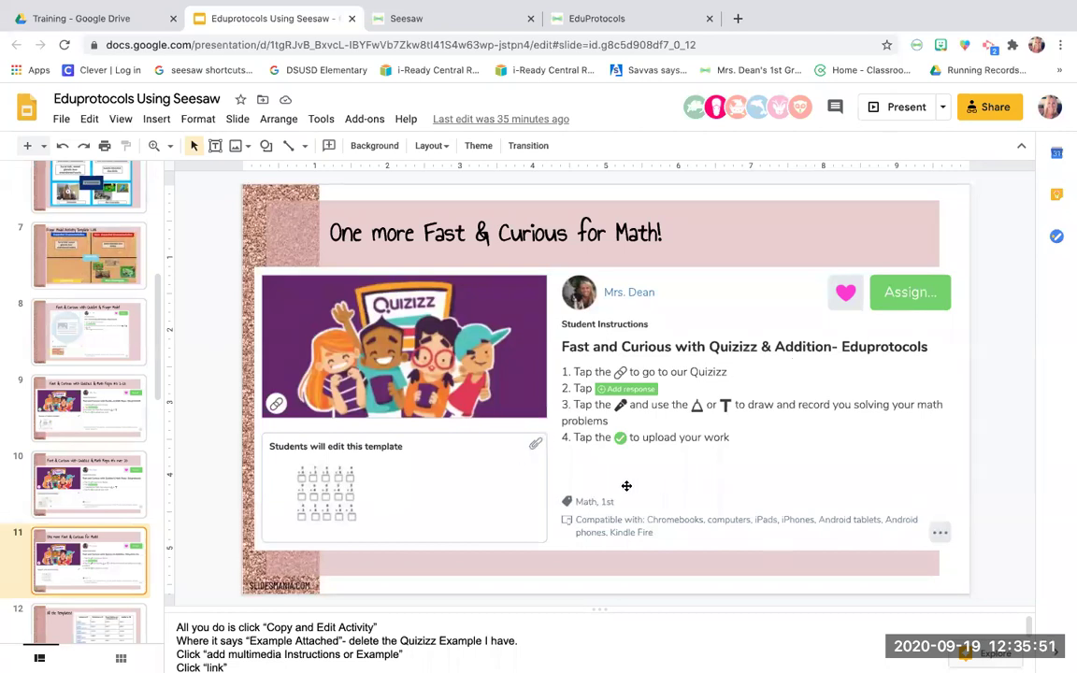
# Show the "All the Templates!" slide and open the Math Fluency Activities document linked from its table
pyautogui.scroll(-2, 75, 421)
pyautogui.click(71, 539)
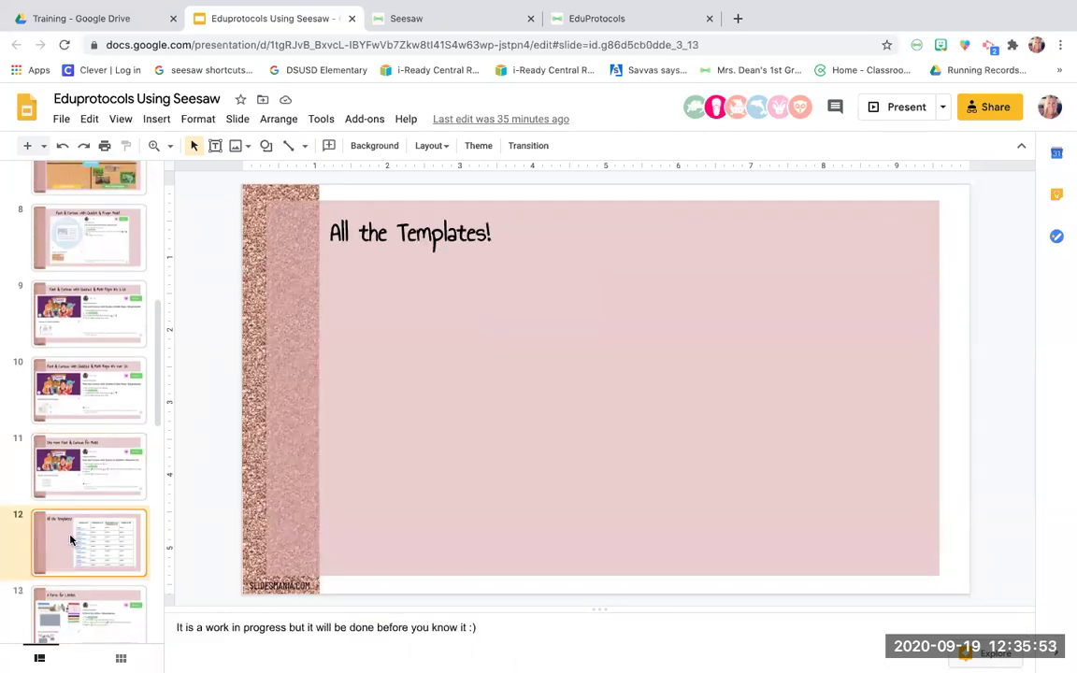
pyautogui.click(631, 374)
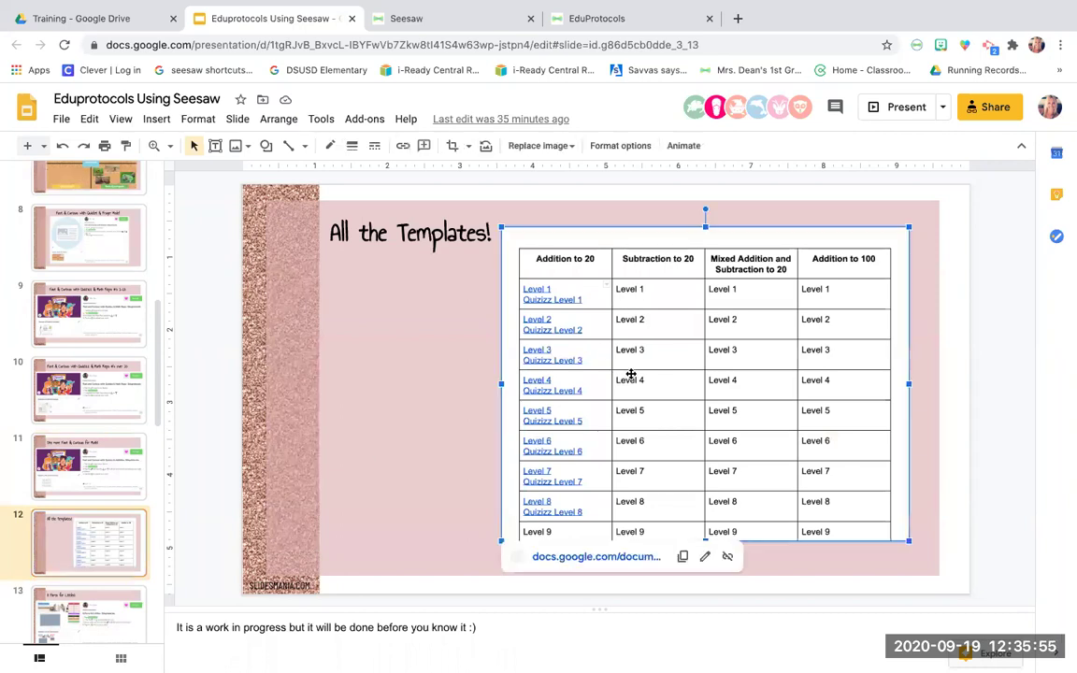
pyautogui.click(582, 557)
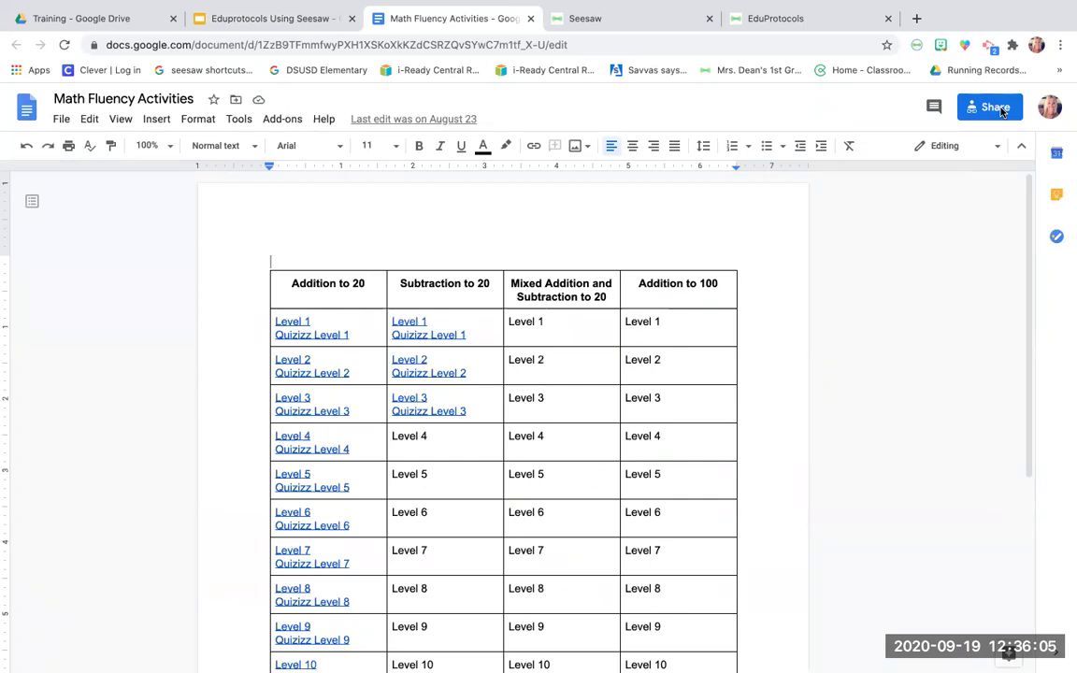
# Open the Addition to 20 Level 1 Seesaw activity and its Quizizz Level 1 quiz from the Math Fluency Activities document
pyautogui.click(263, 18)
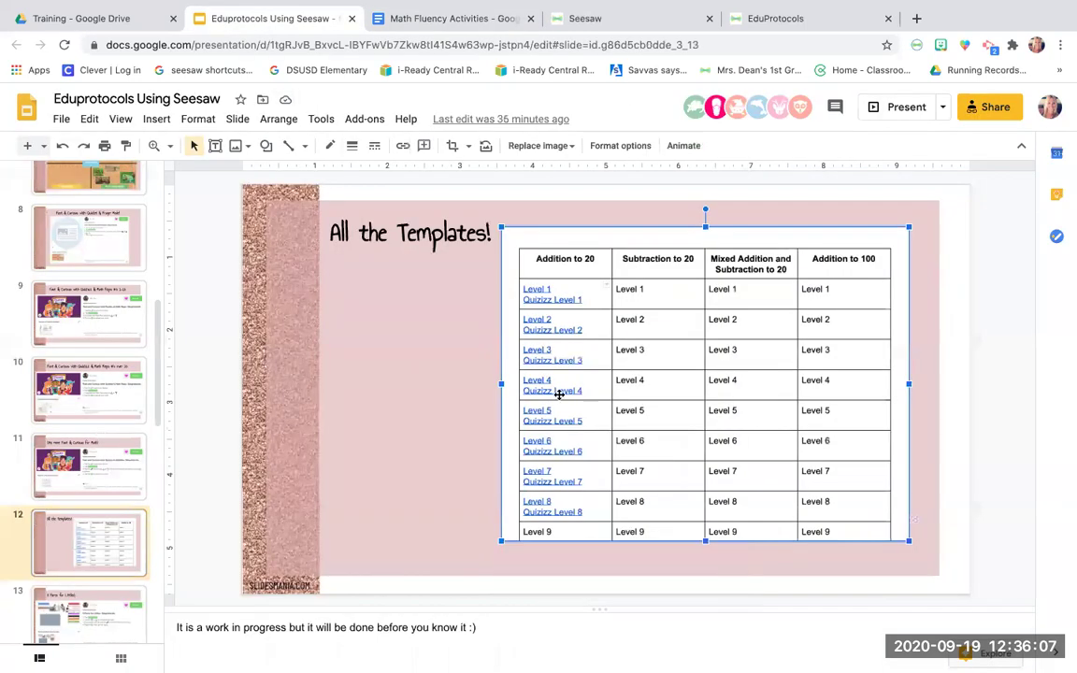
pyautogui.click(442, 25)
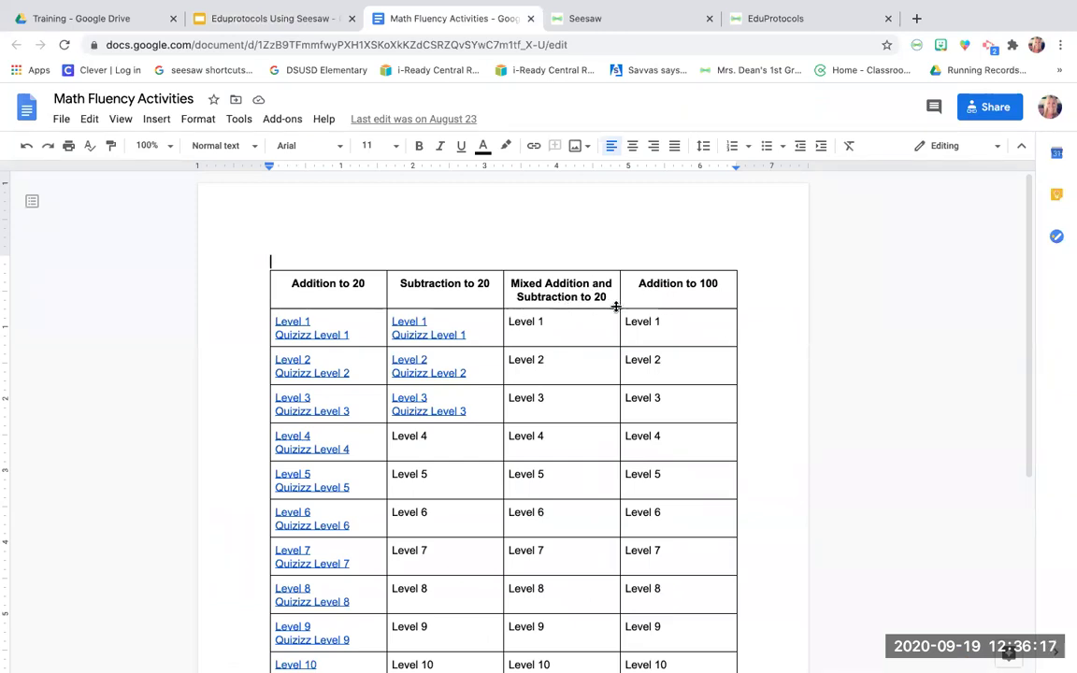
pyautogui.click(292, 321)
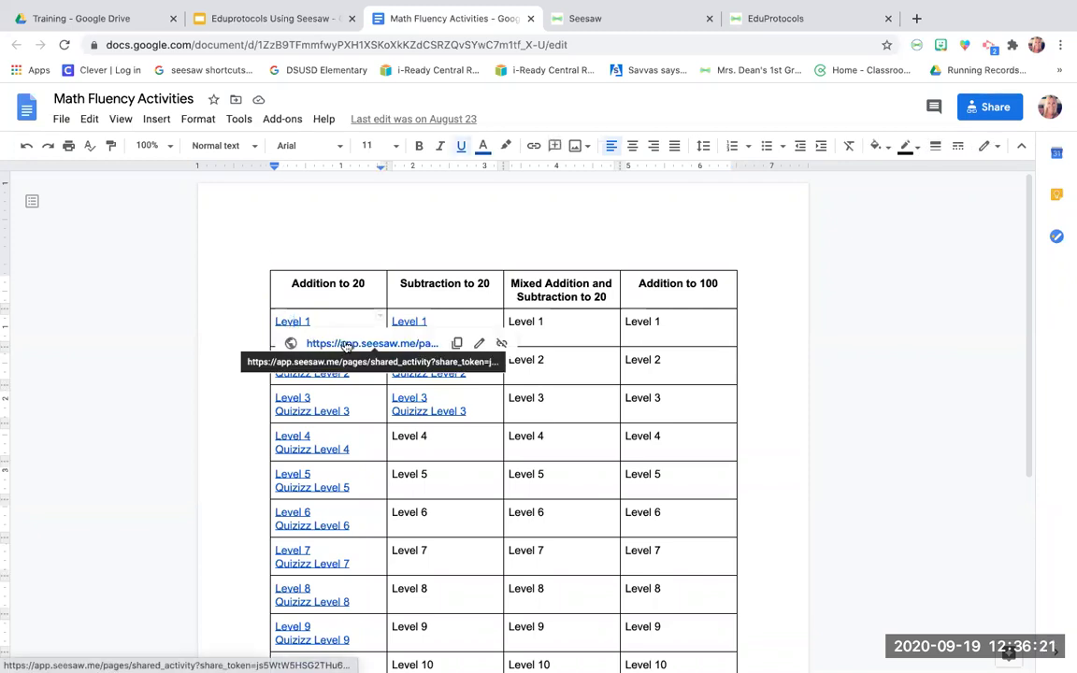
pyautogui.click(345, 345)
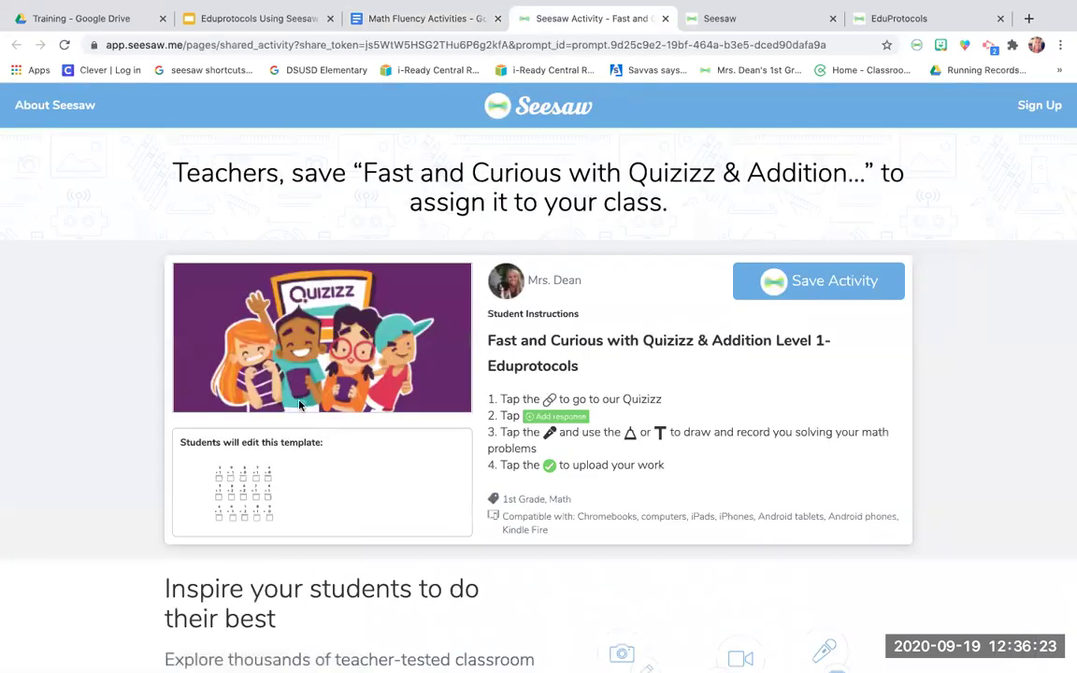
pyautogui.click(416, 19)
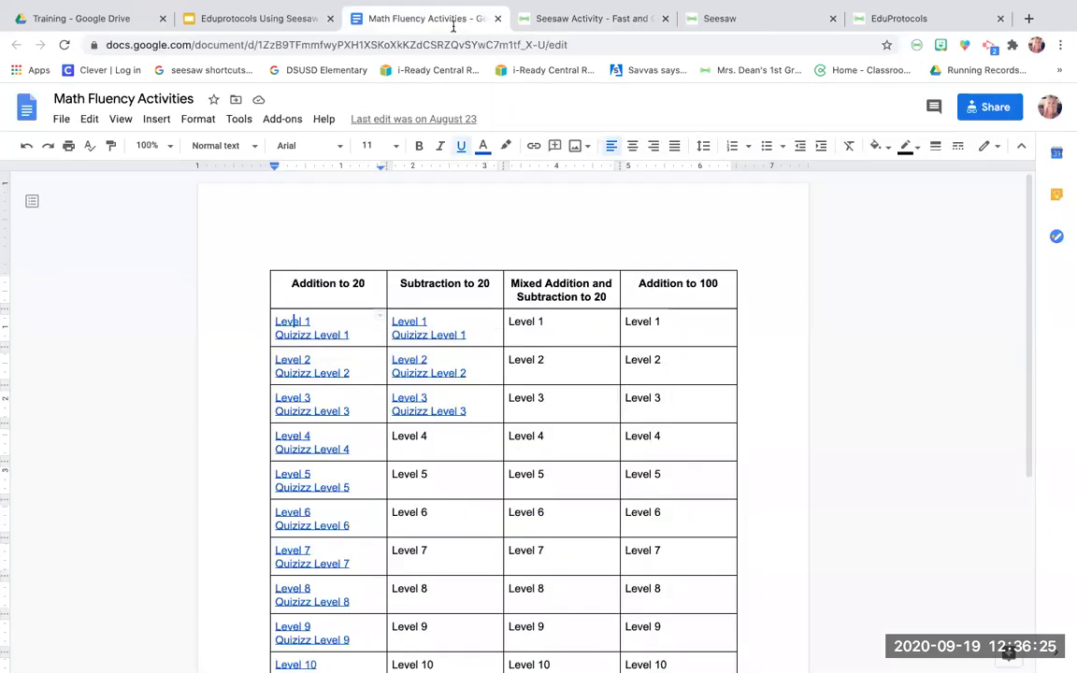
pyautogui.click(332, 336)
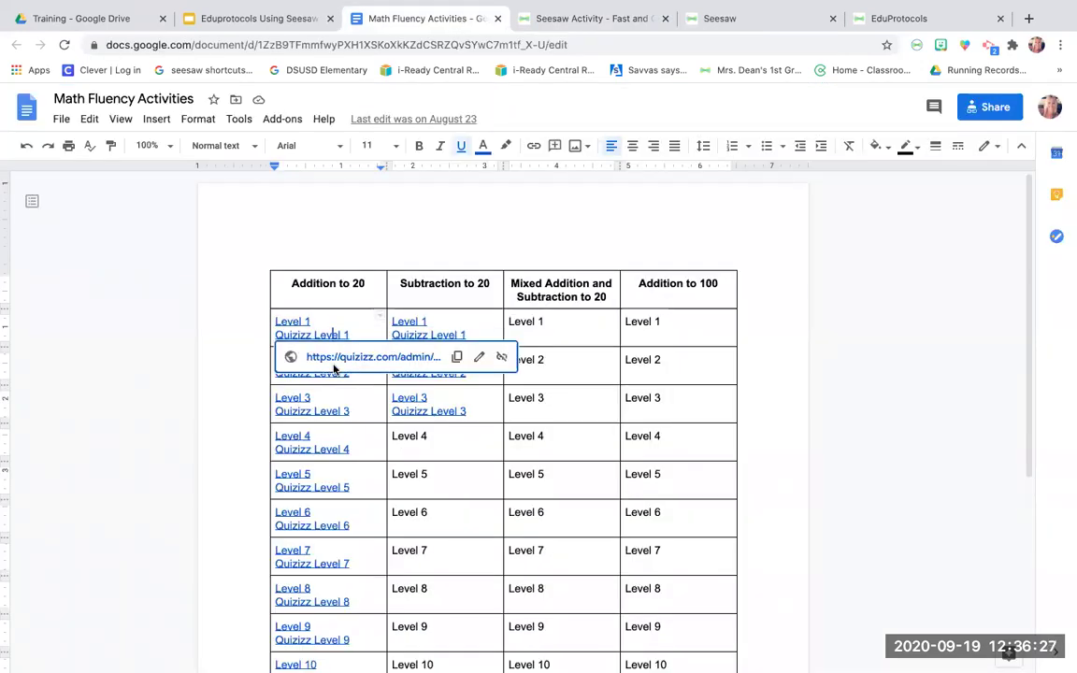
pyautogui.click(336, 362)
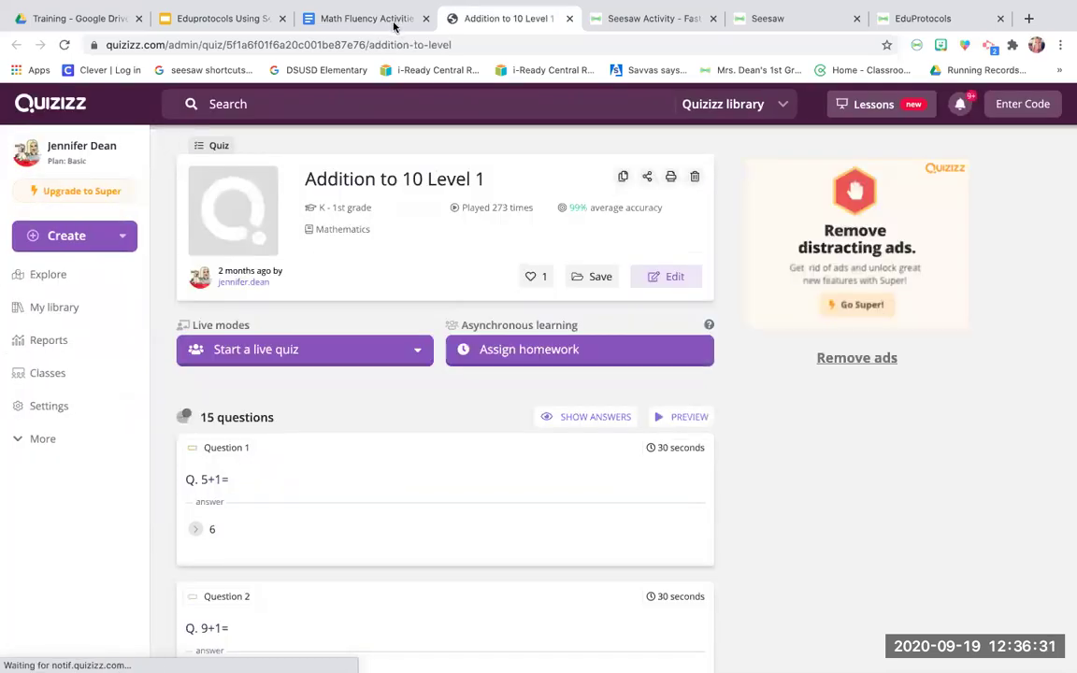
# Assign the Addition to 10 Level 1 quiz as homework and copy its participant link
pyautogui.click(412, 19)
pyautogui.click(477, 21)
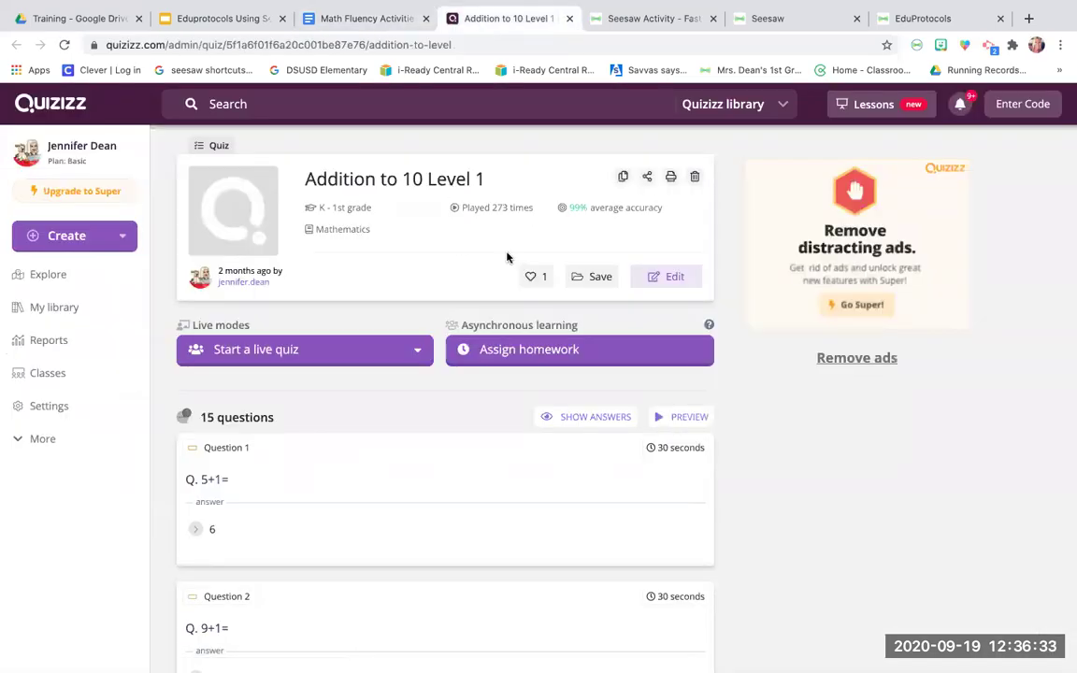
pyautogui.click(522, 360)
pyautogui.click(543, 487)
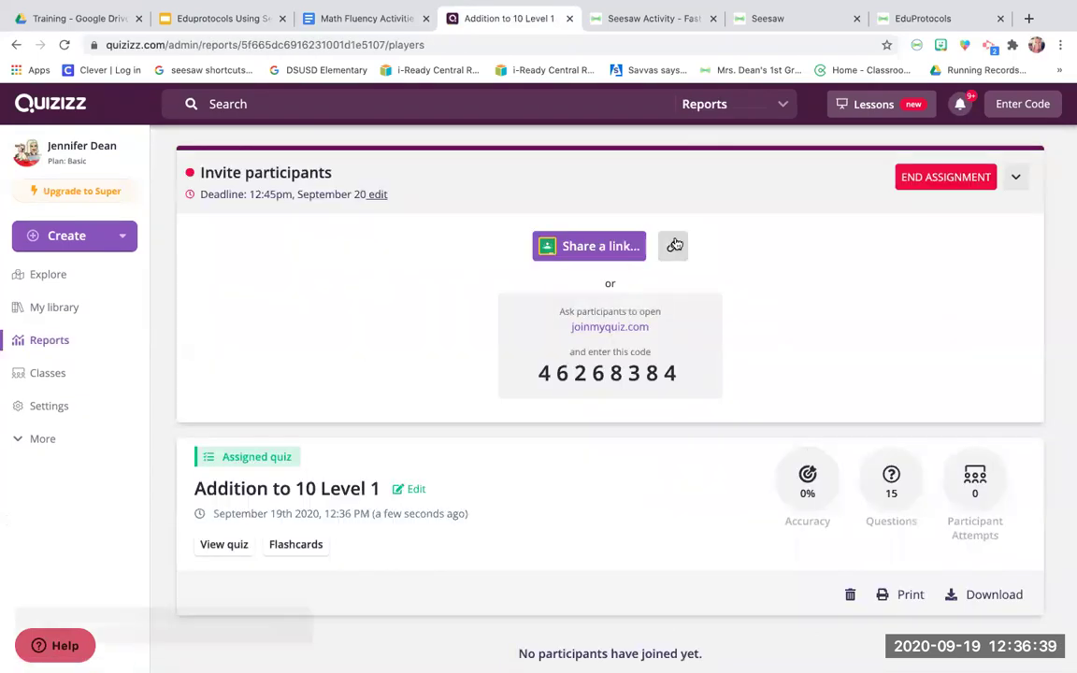
# Save the shared Quizizz & Addition Level 1 activity to My Library in Seesaw and open an editable copy of it
pyautogui.click(632, 18)
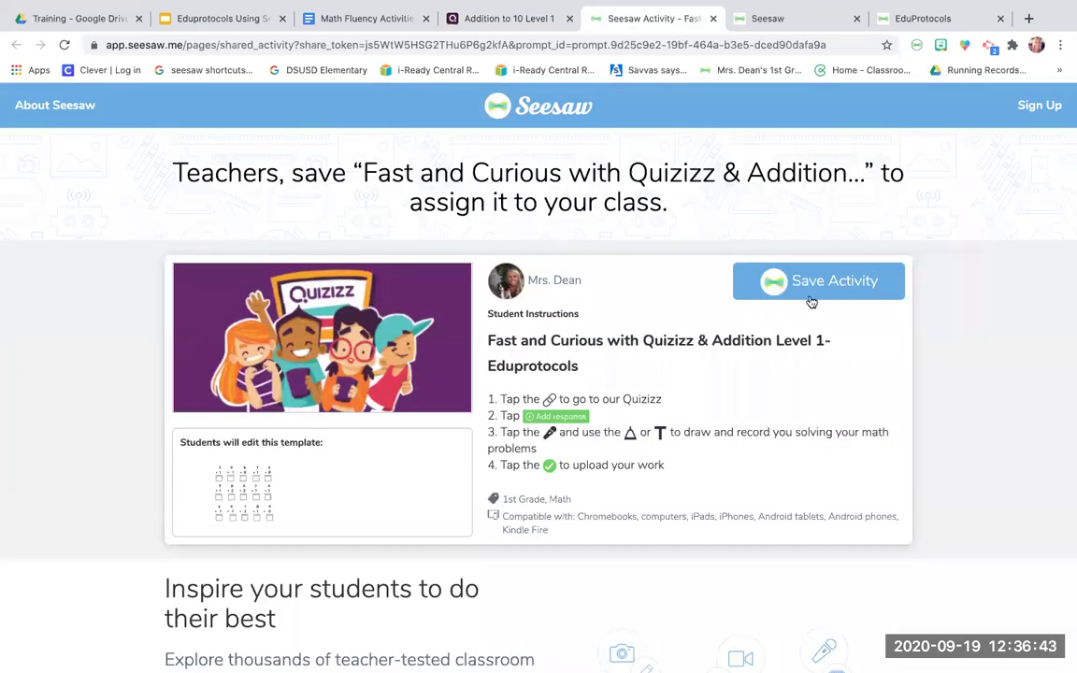
pyautogui.click(841, 282)
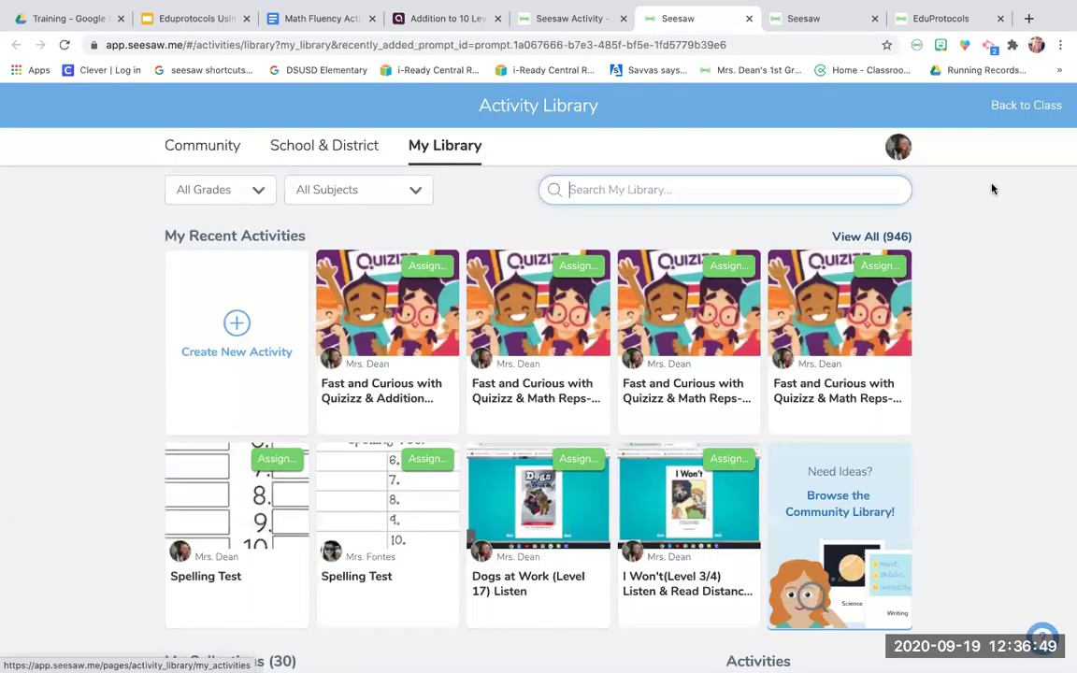
pyautogui.click(394, 281)
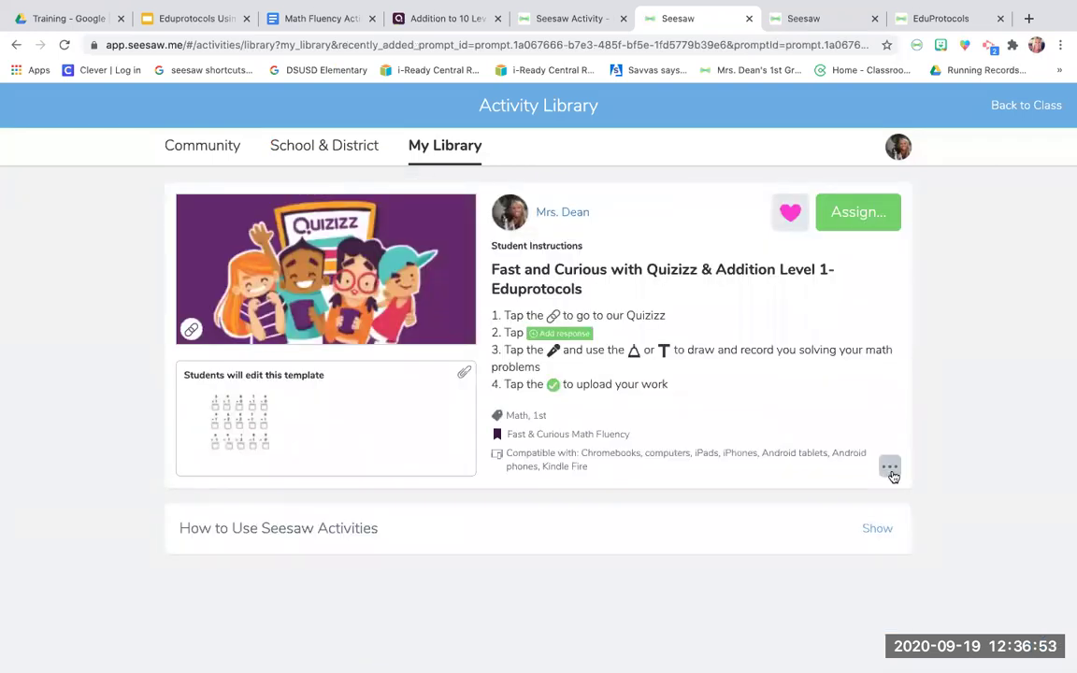
pyautogui.click(890, 468)
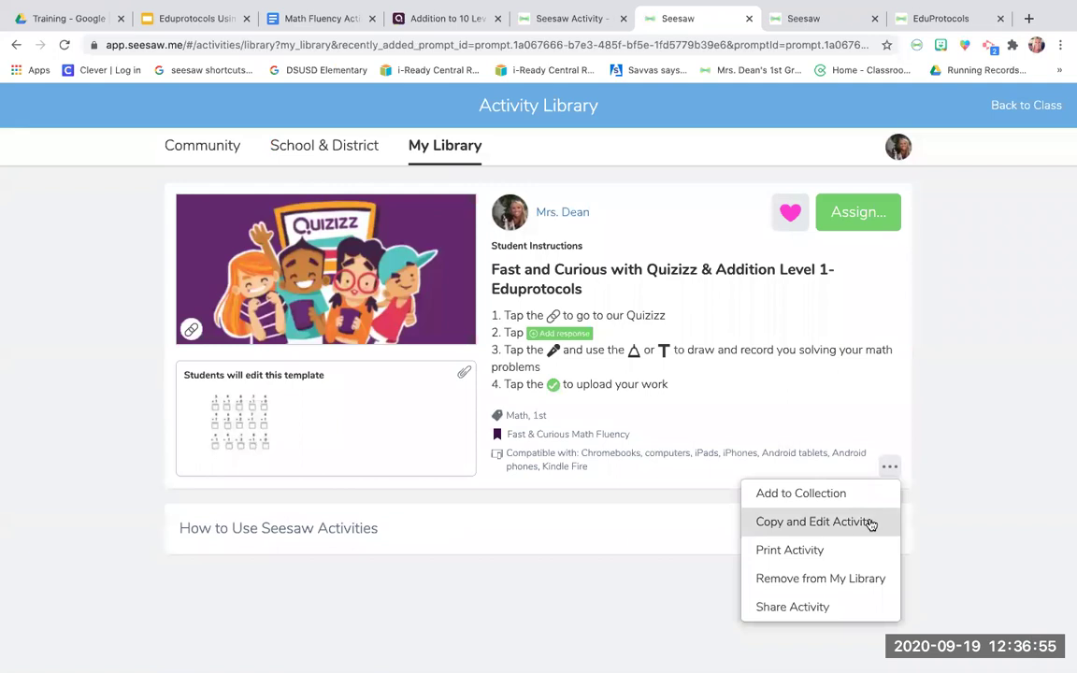
pyautogui.click(870, 525)
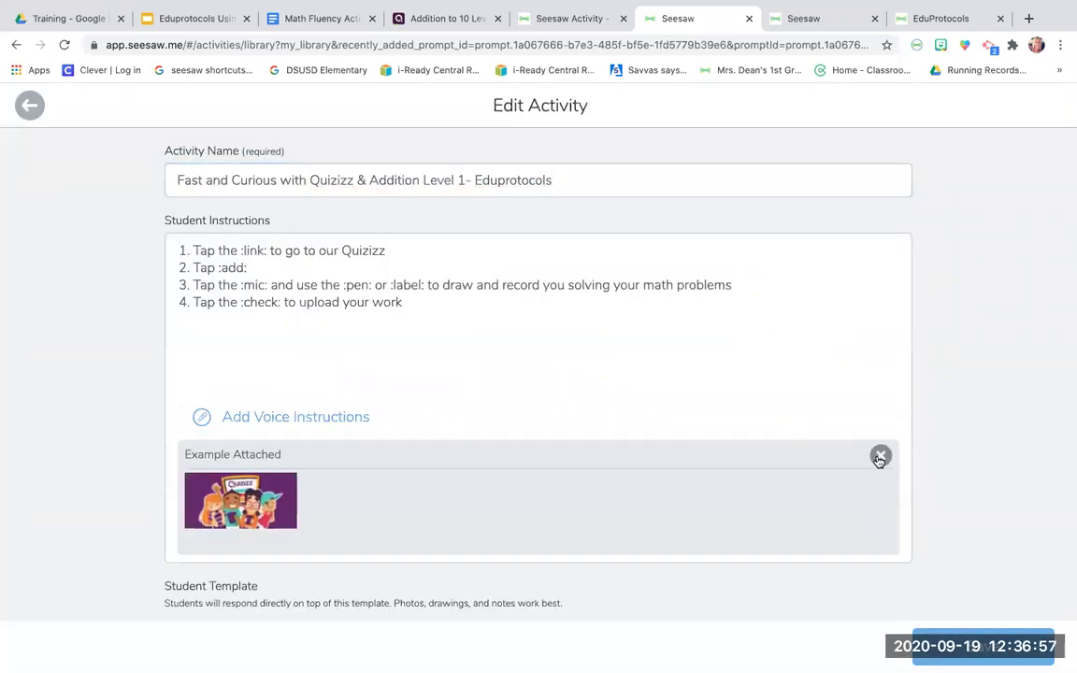
# Replace the example attached to the student instructions with the copied Quizizz join link and save the activity
pyautogui.click(879, 456)
pyautogui.click(632, 332)
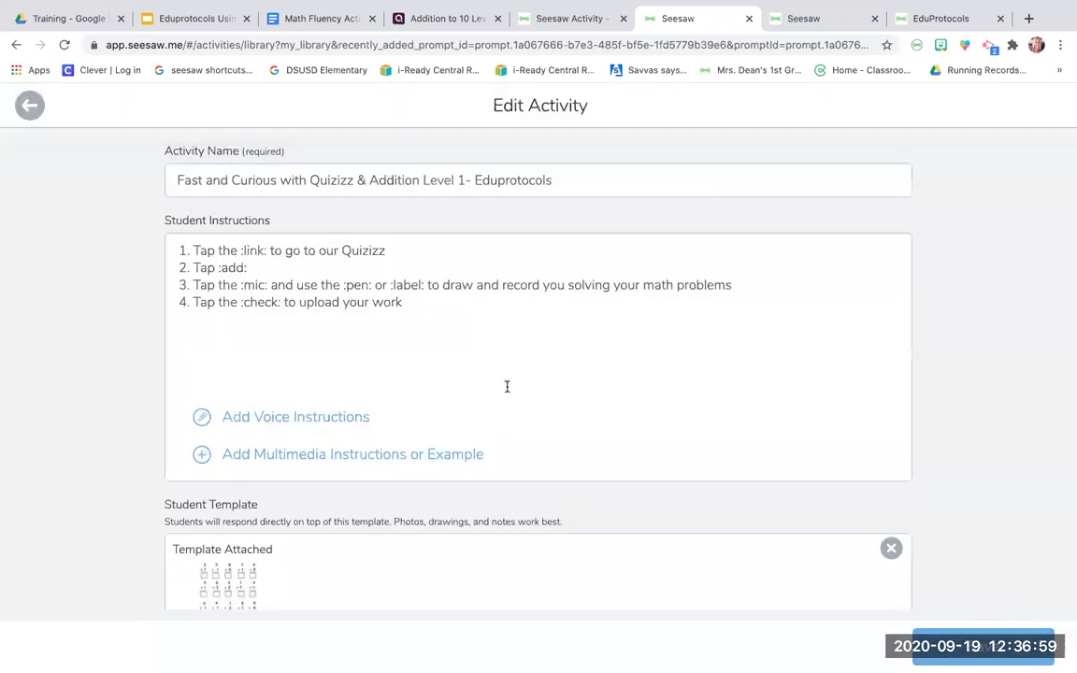
pyautogui.click(418, 455)
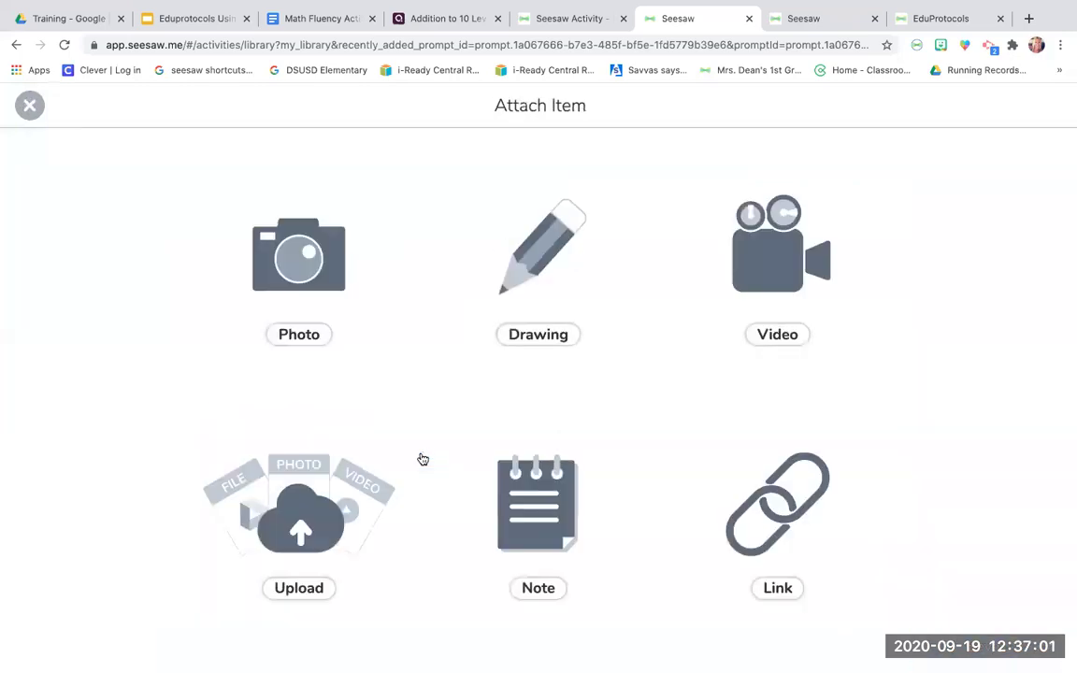
pyautogui.click(766, 495)
pyautogui.press('super+v')
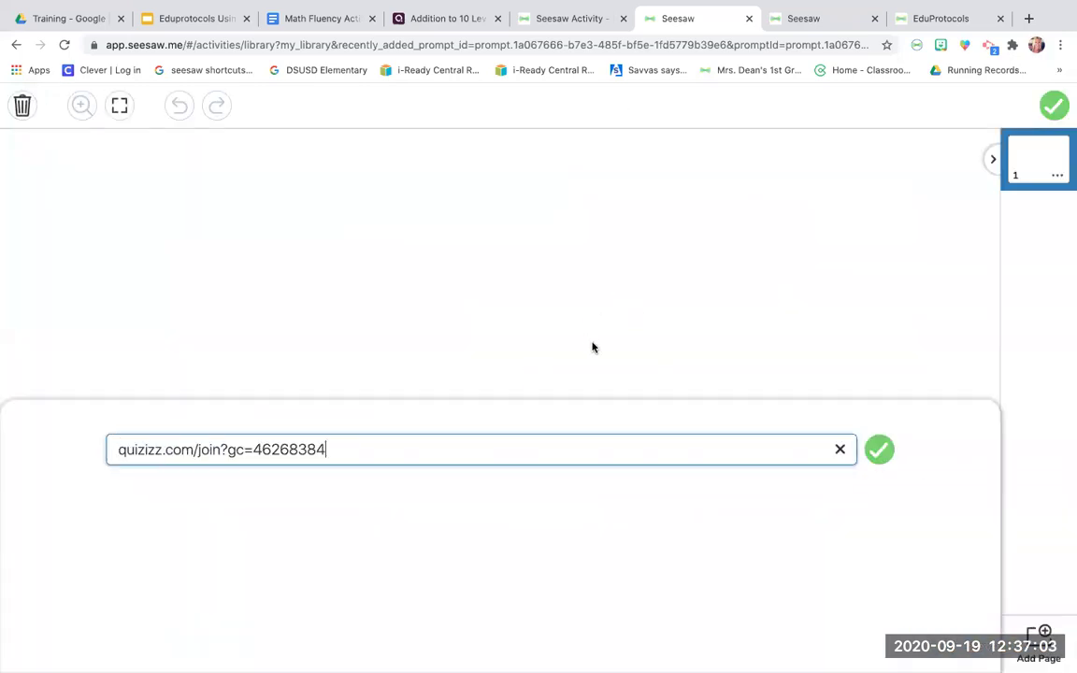
pyautogui.click(878, 449)
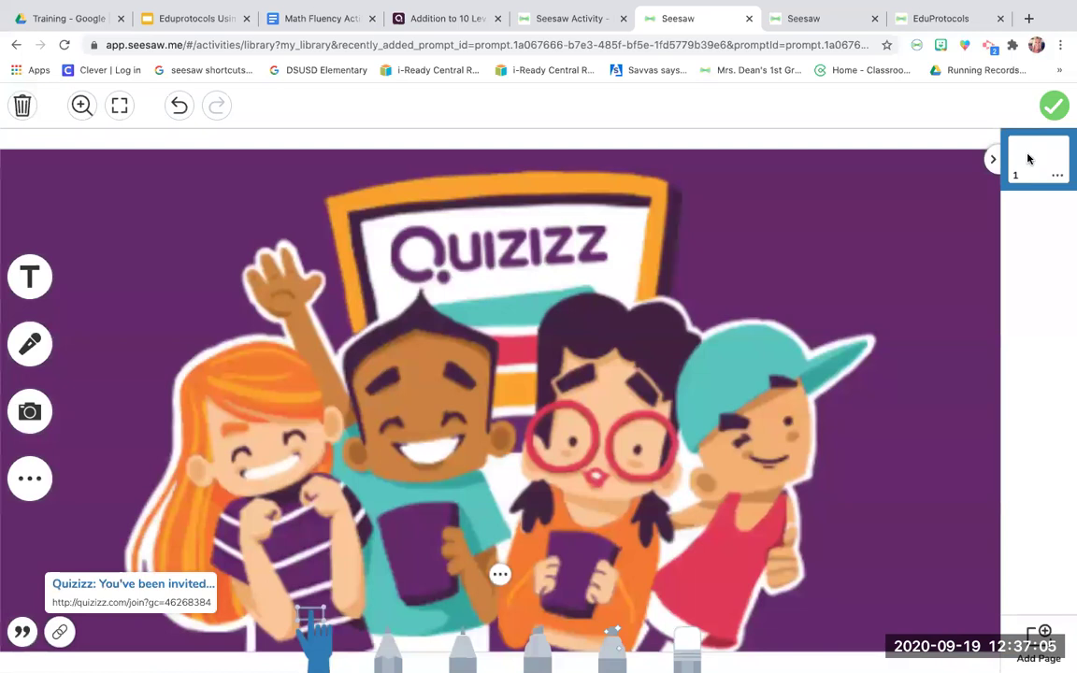
pyautogui.click(1053, 106)
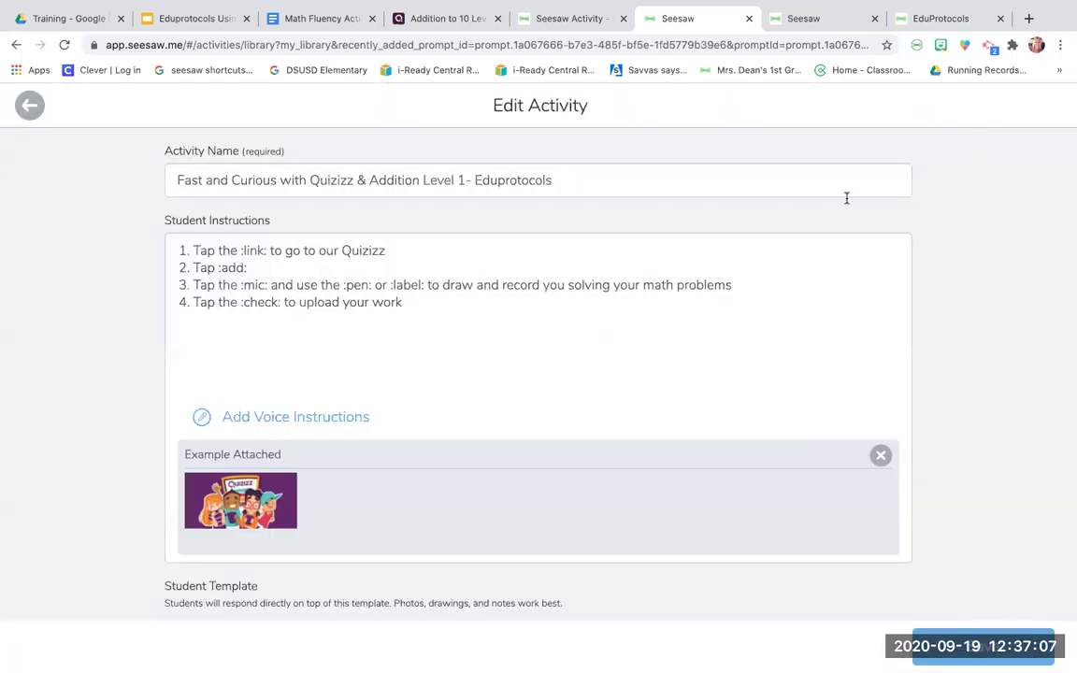
pyautogui.scroll(-2, 921, 373)
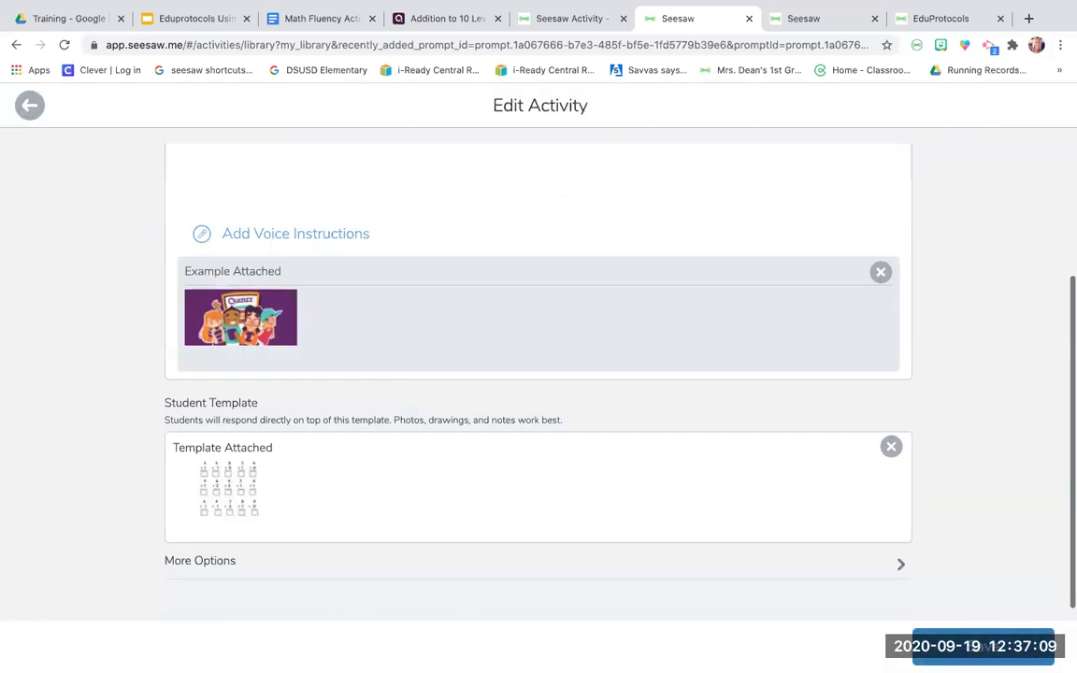
pyautogui.click(981, 647)
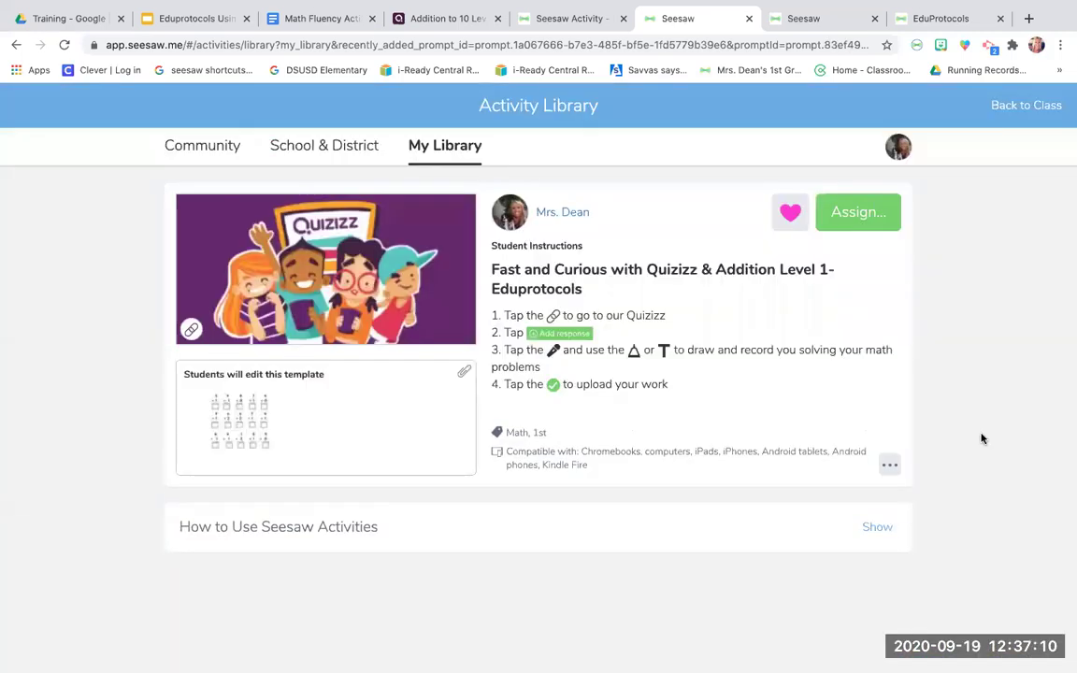
# Assign the edited Addition Level 1 activity to the EduProtocols class and close the confirmation
pyautogui.click(881, 217)
pyautogui.click(506, 267)
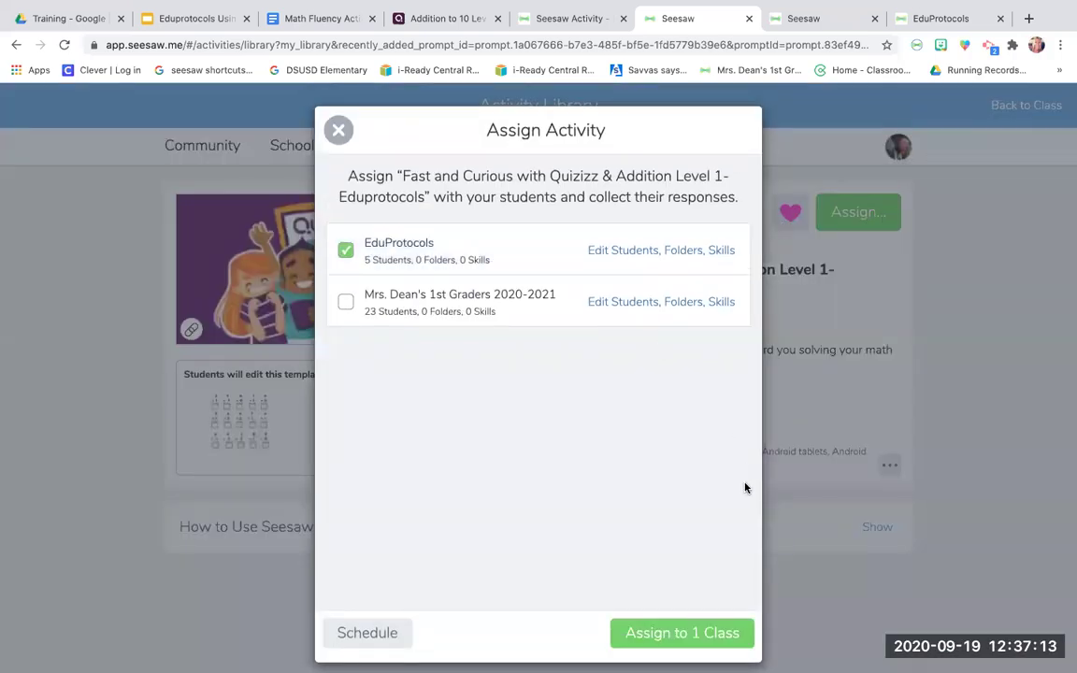
pyautogui.click(705, 638)
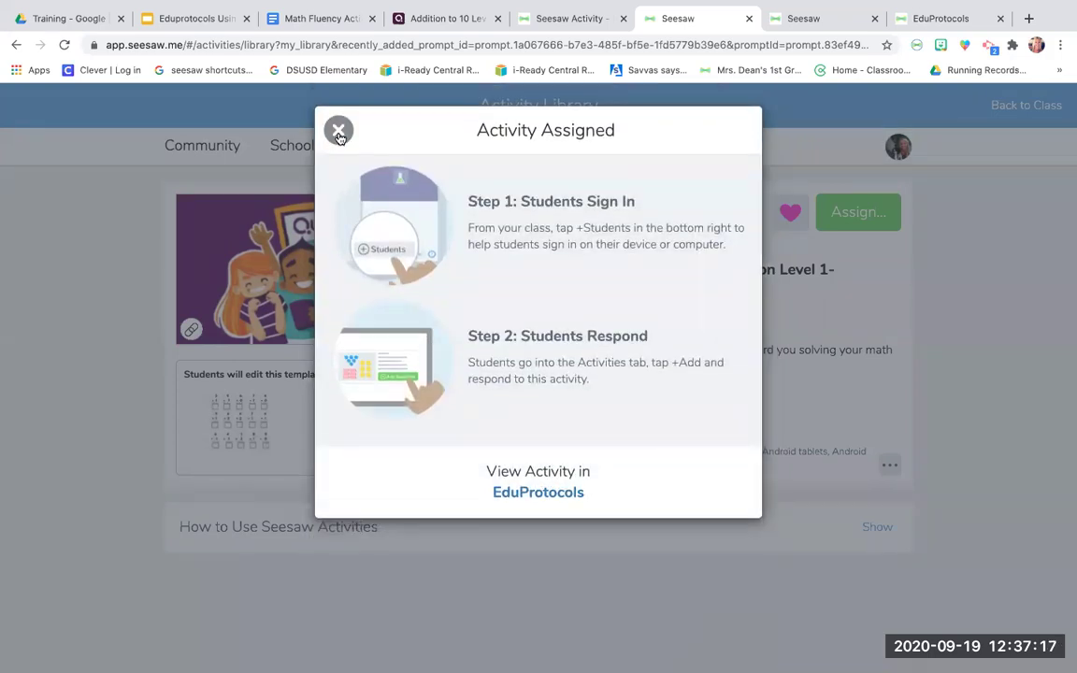
pyautogui.click(338, 129)
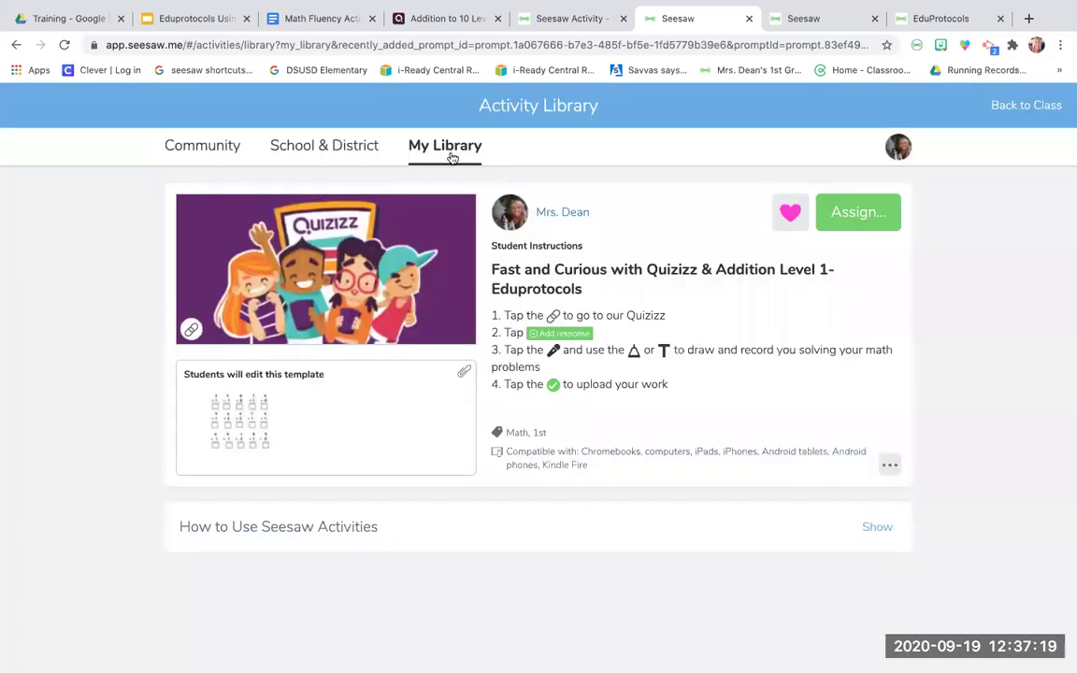
# Return to the Math Fluency Activities document and examine the levels and links in its addition and subtraction columns
pyautogui.click(312, 16)
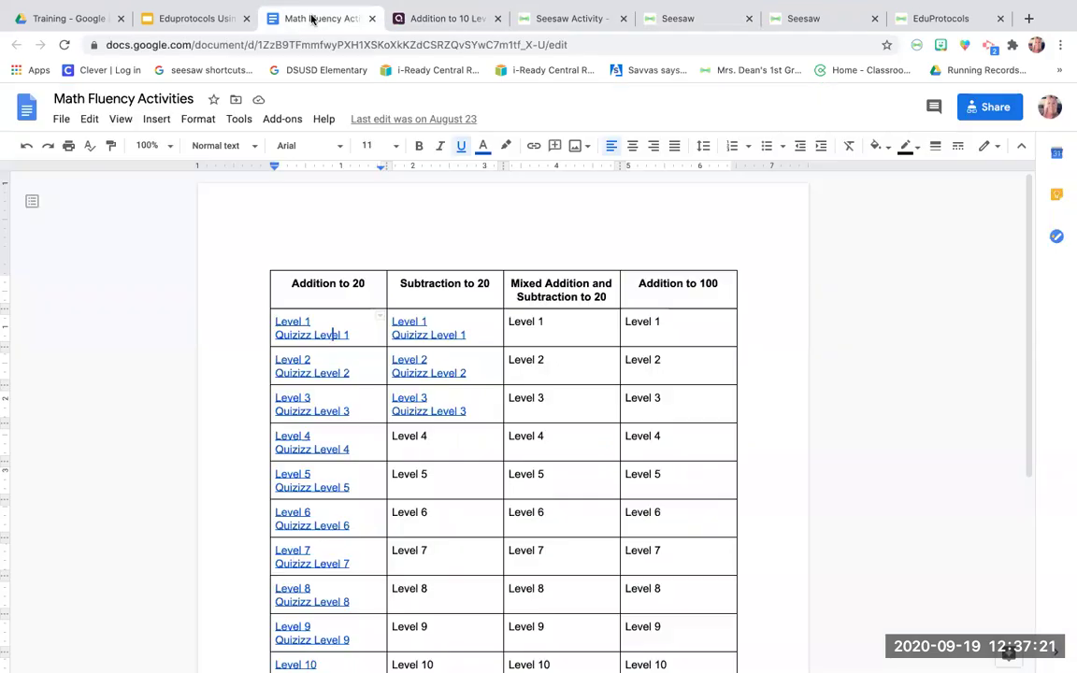
pyautogui.scroll(-5, 344, 438)
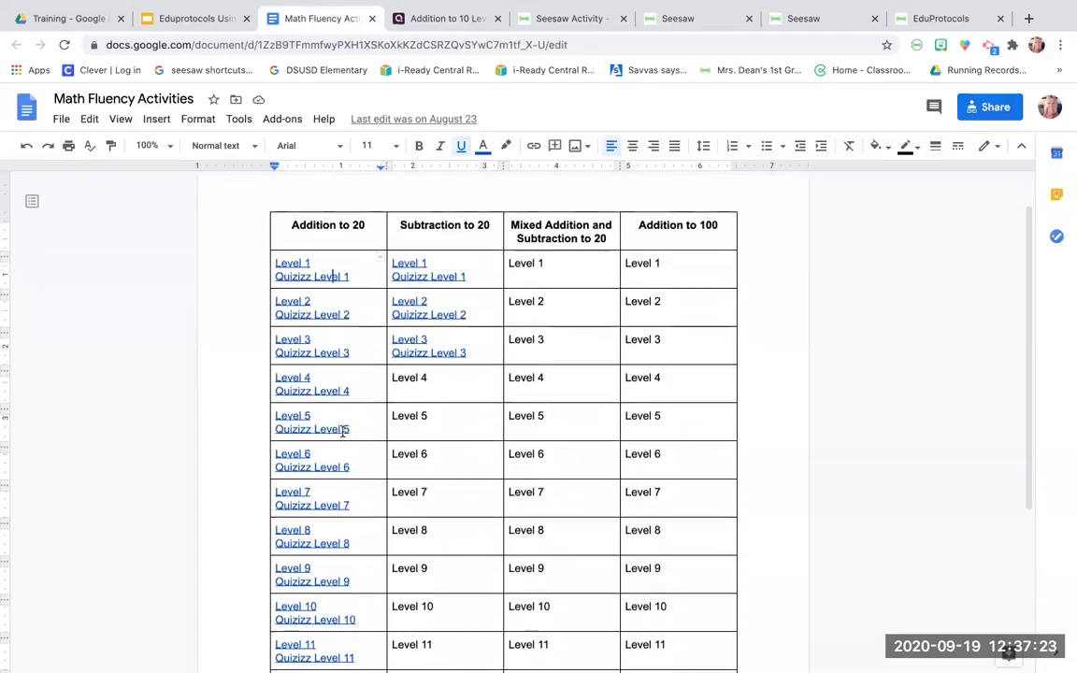
pyautogui.scroll(3, 327, 553)
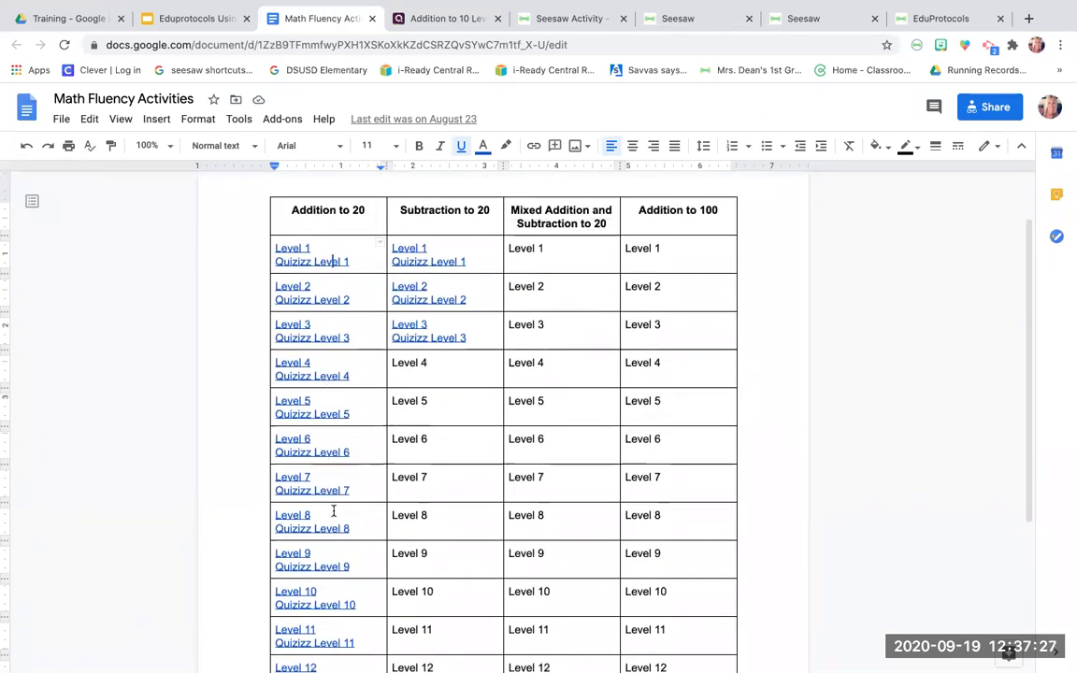
pyautogui.scroll(-1, 335, 511)
pyautogui.scroll(2, 335, 507)
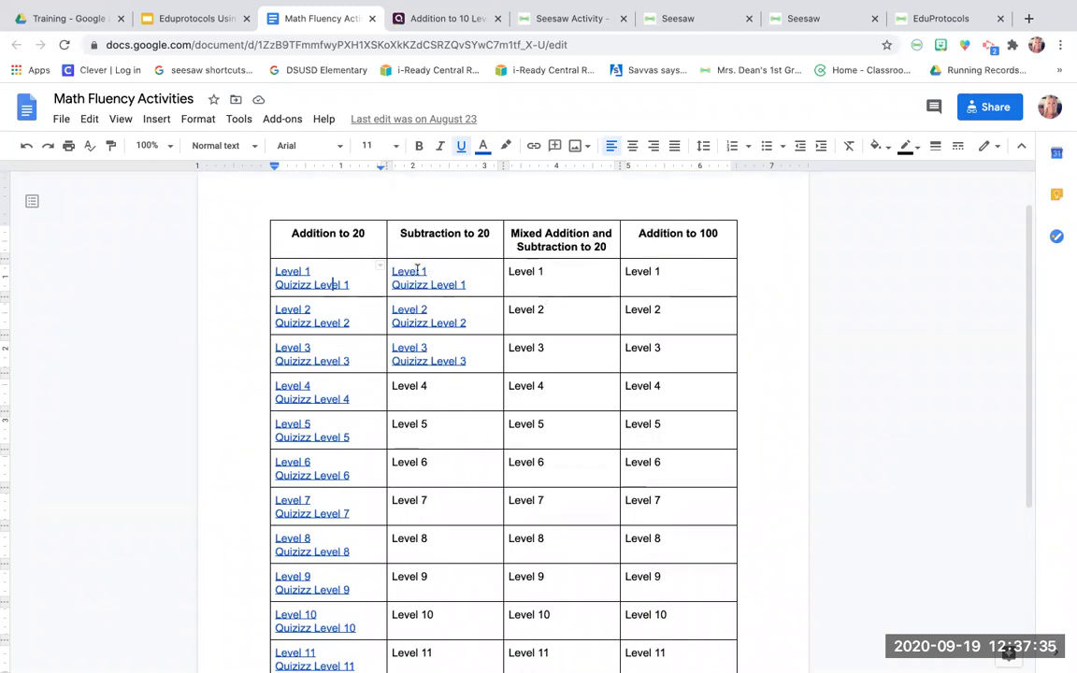
pyautogui.click(299, 271)
pyautogui.click(277, 321)
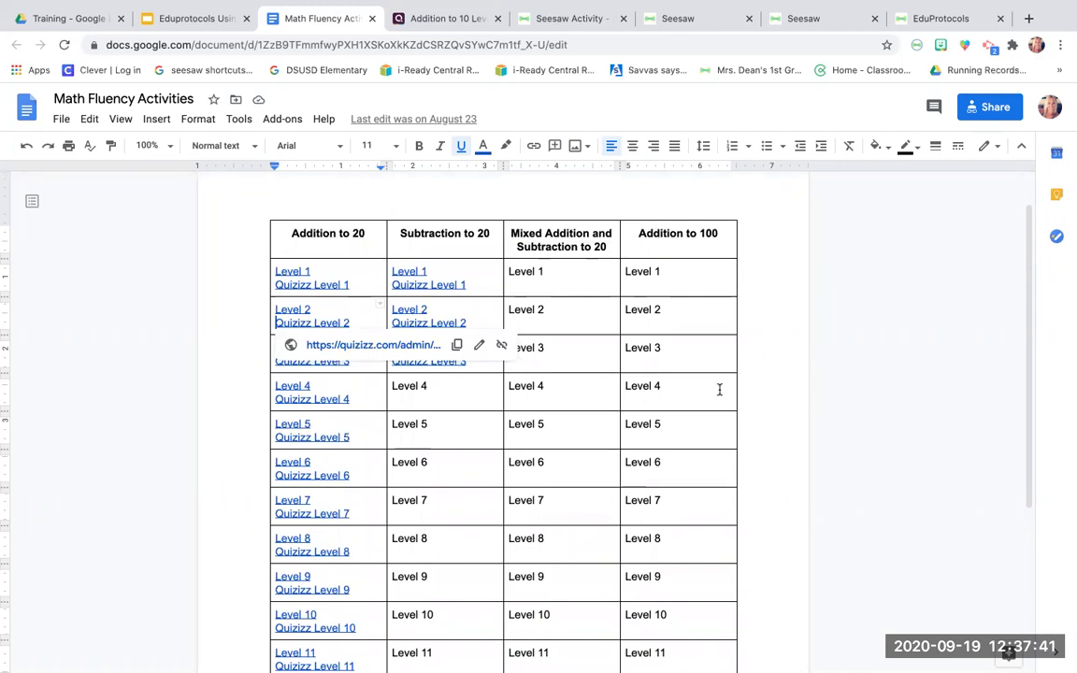
pyautogui.click(760, 385)
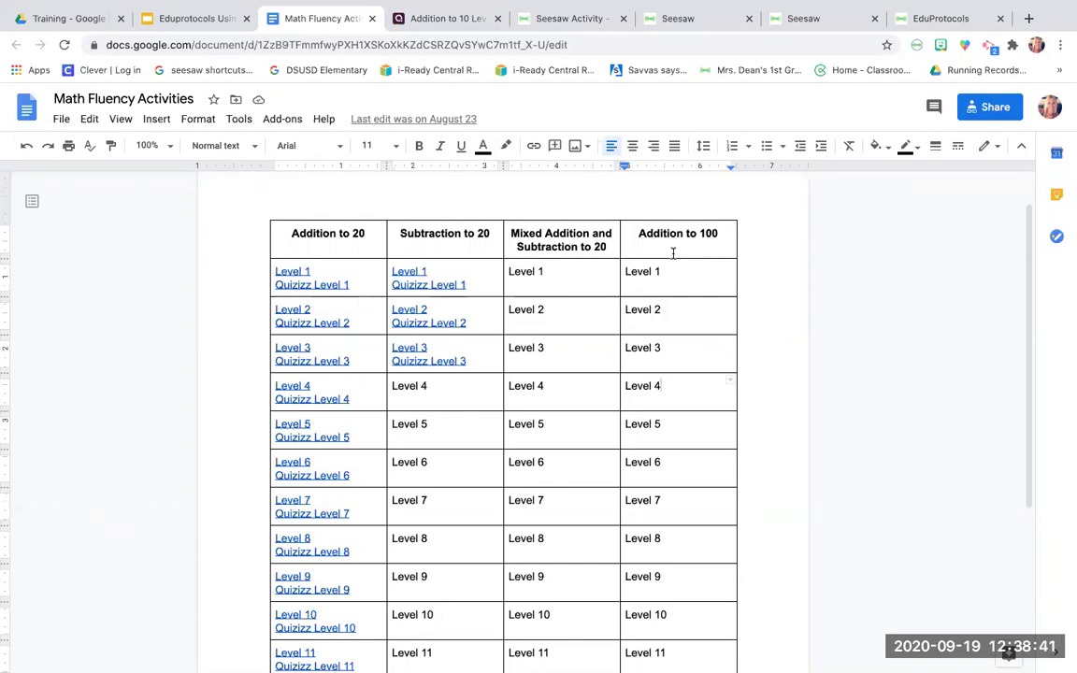
# Close the Math Fluency Activities document, the Quizizz report, the shared-activity page and the Seesaw Activity Library page
pyautogui.click(370, 19)
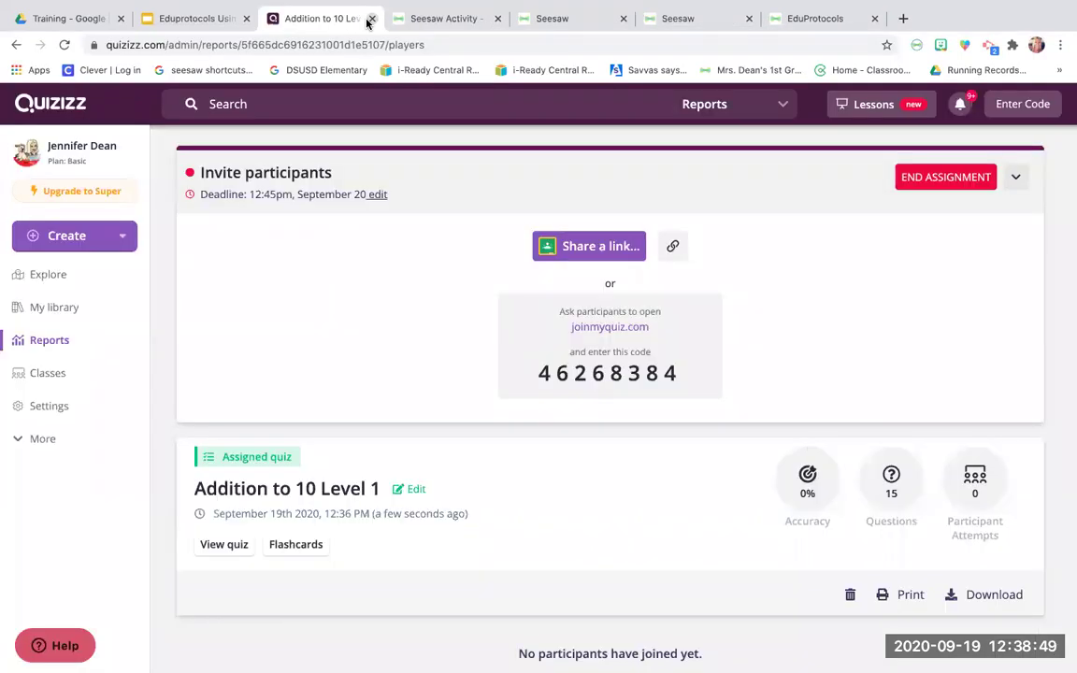
pyautogui.click(370, 18)
pyautogui.click(370, 19)
pyautogui.click(370, 18)
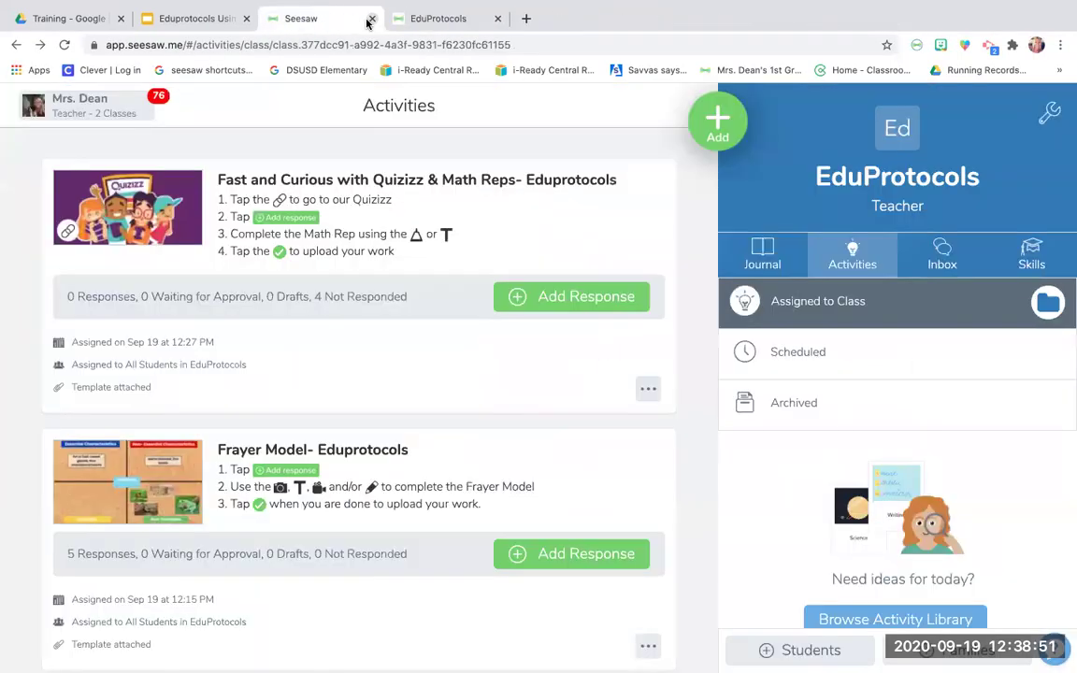
# Return to the Eduprotocols Using Seesaw slides and open the activity linked on the 8 Parts for Littles slide
pyautogui.click(206, 18)
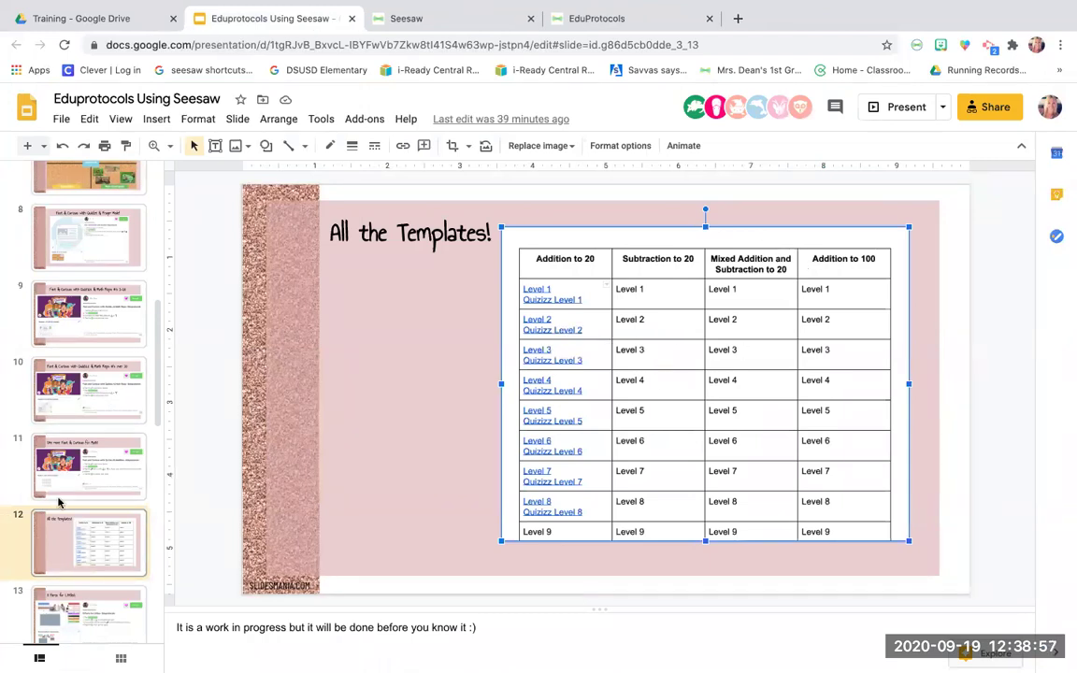
pyautogui.scroll(-2, 93, 458)
pyautogui.click(110, 507)
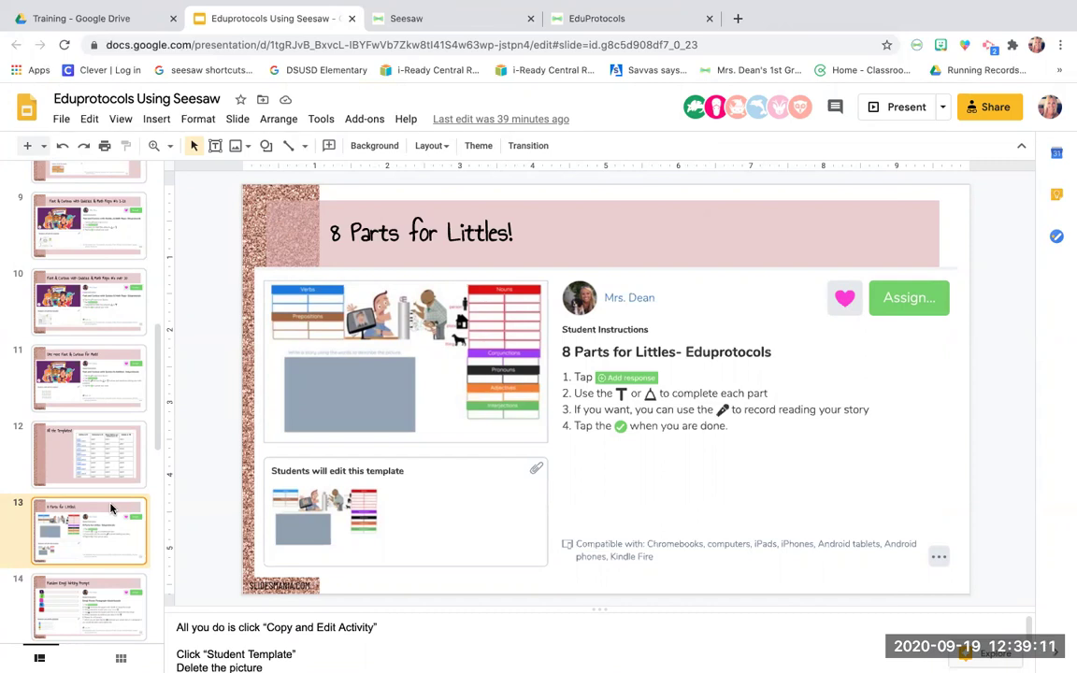
pyautogui.click(445, 497)
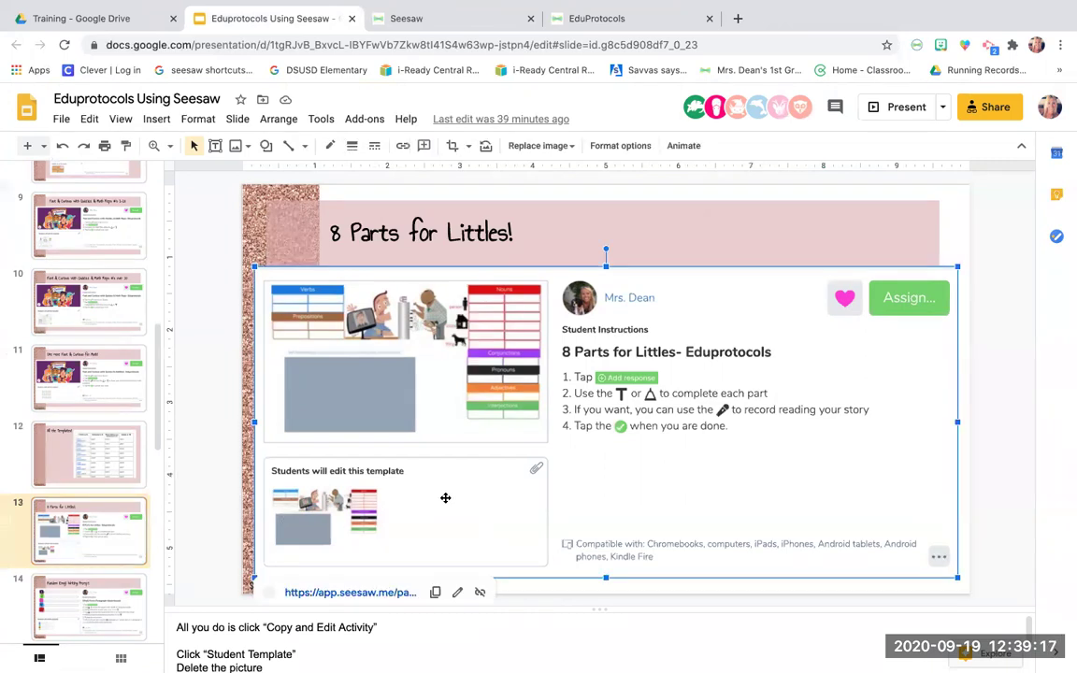
pyautogui.click(391, 591)
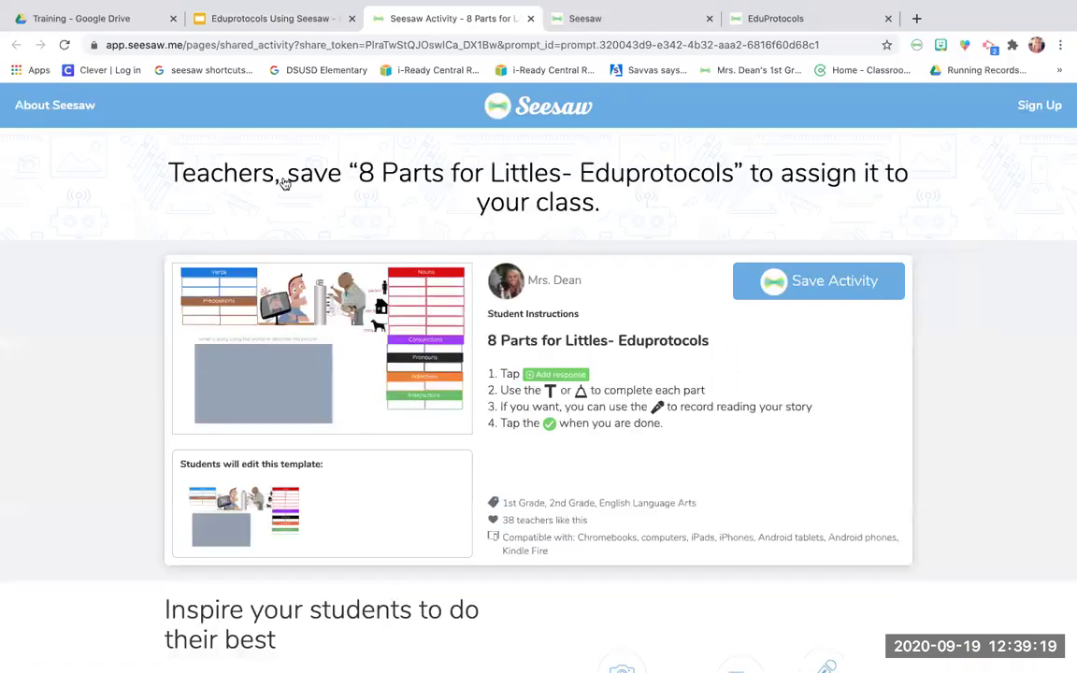
# Save the shared 8 Parts for Littles activity to the personal Seesaw library and open it there
pyautogui.click(258, 18)
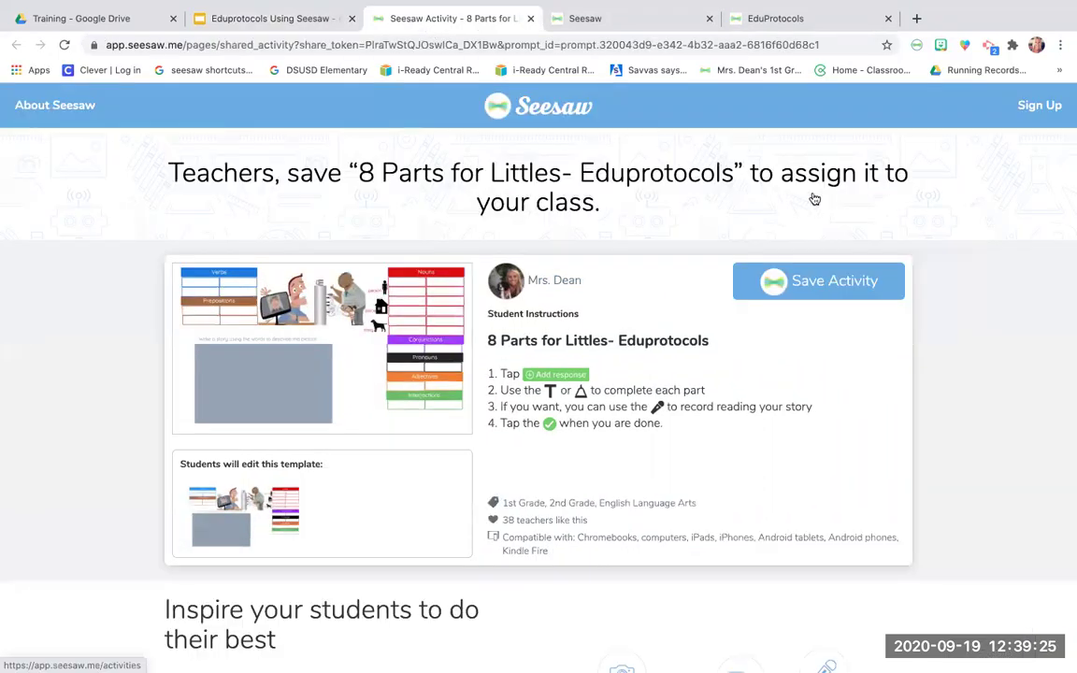
pyautogui.click(825, 281)
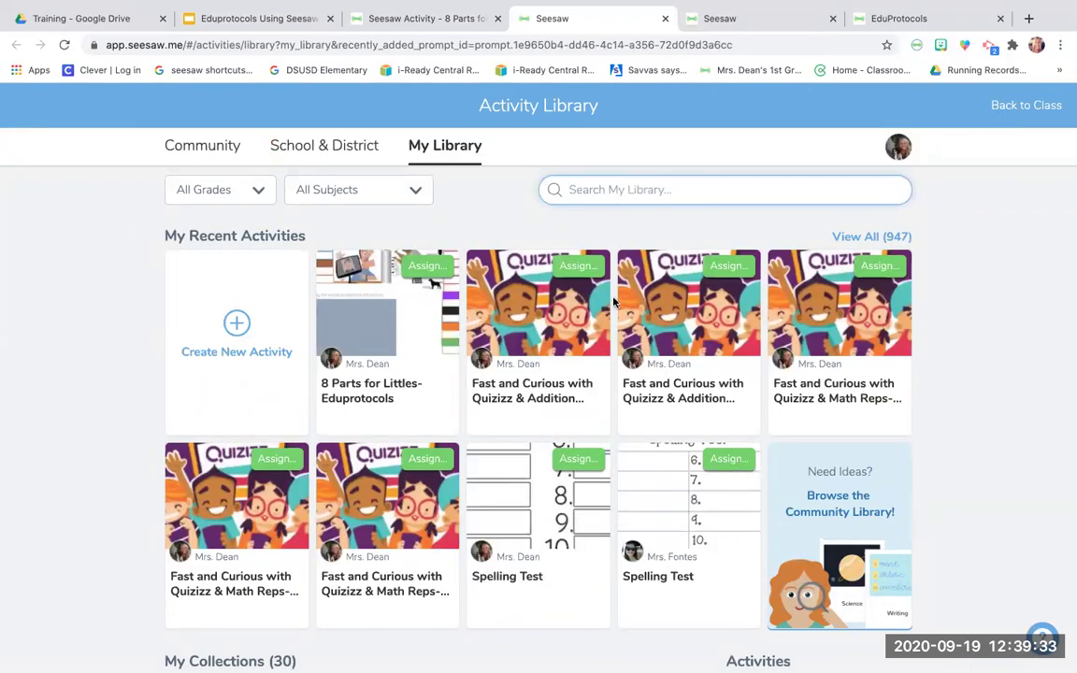
pyautogui.click(445, 320)
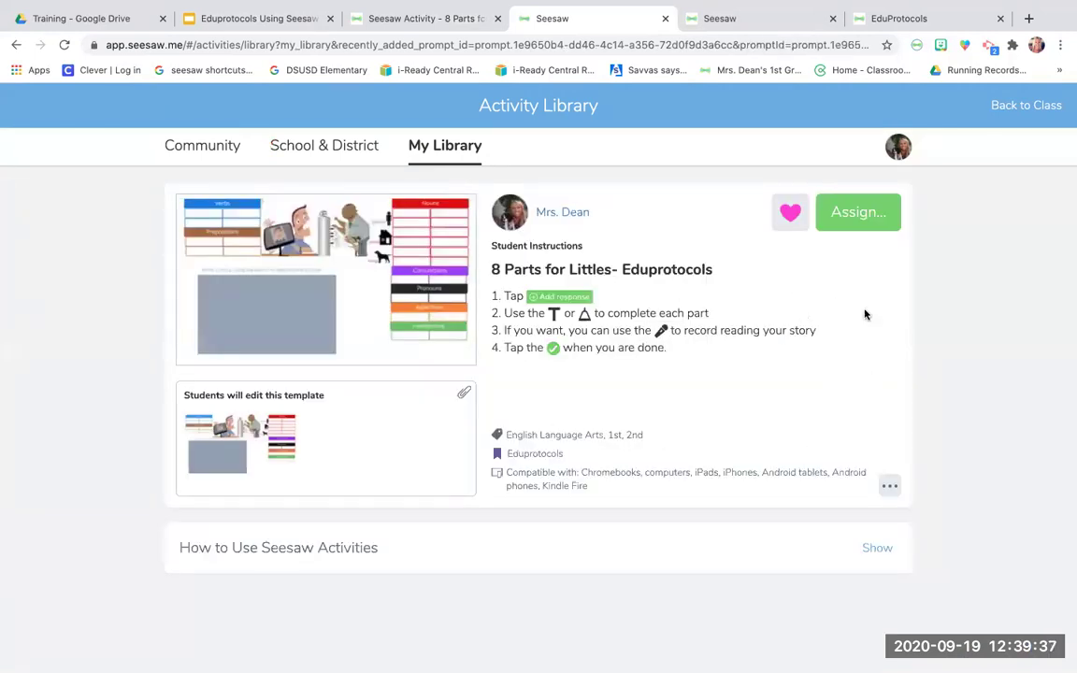
# Assign the 8 Parts for Littles activity to the EduProtocols class and close the confirmation
pyautogui.click(854, 214)
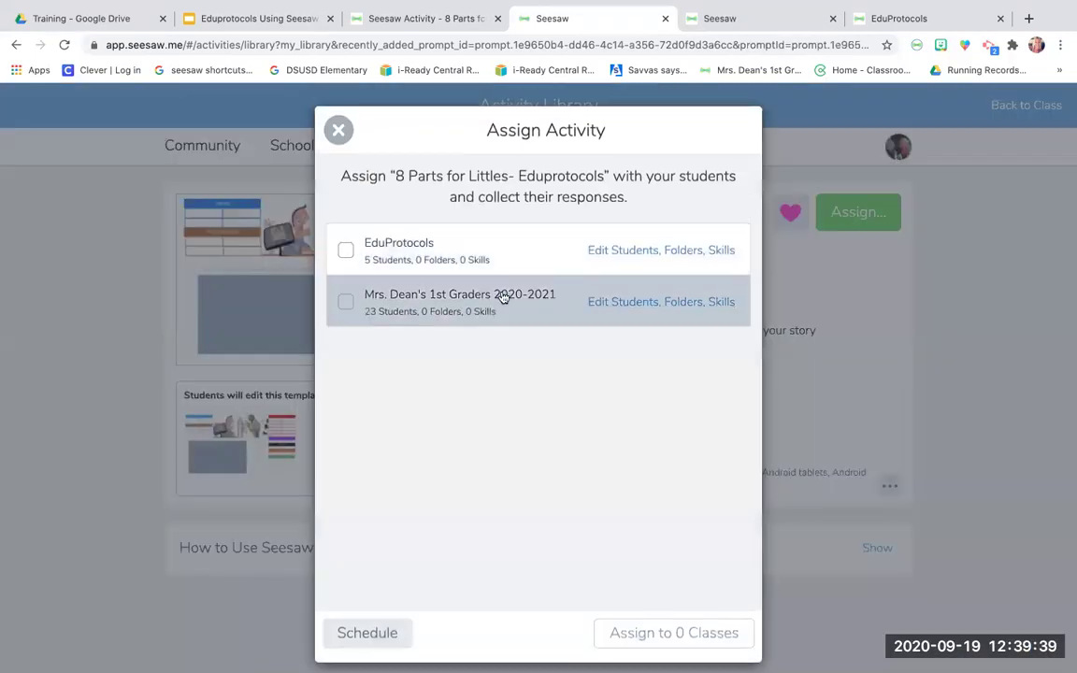
pyautogui.click(431, 245)
pyautogui.click(671, 631)
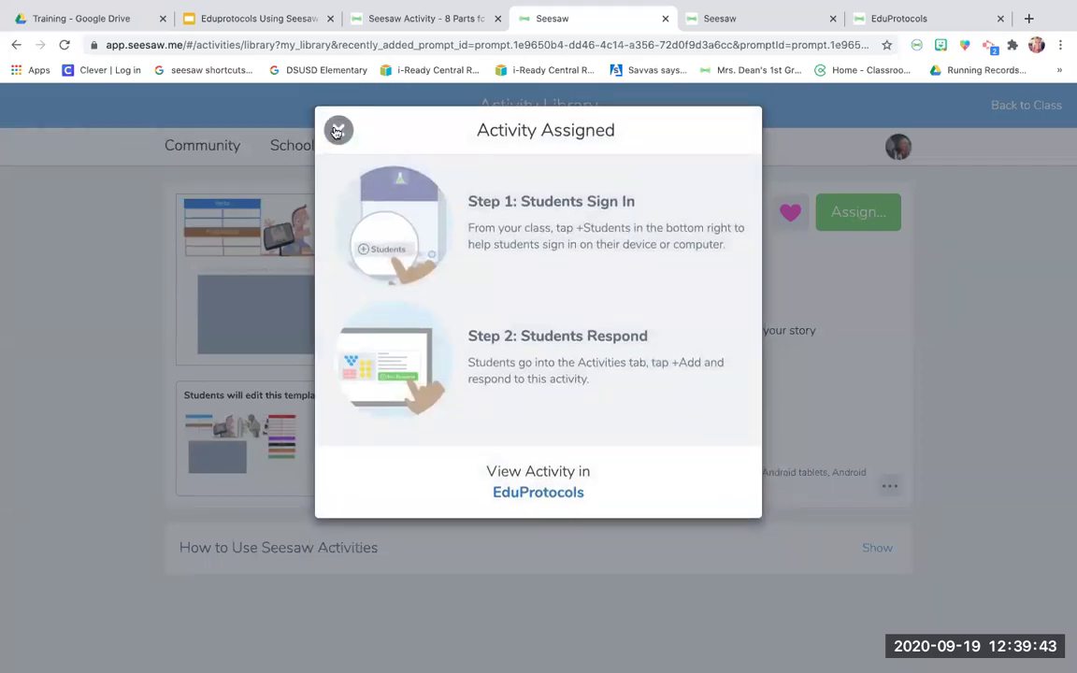
pyautogui.click(337, 131)
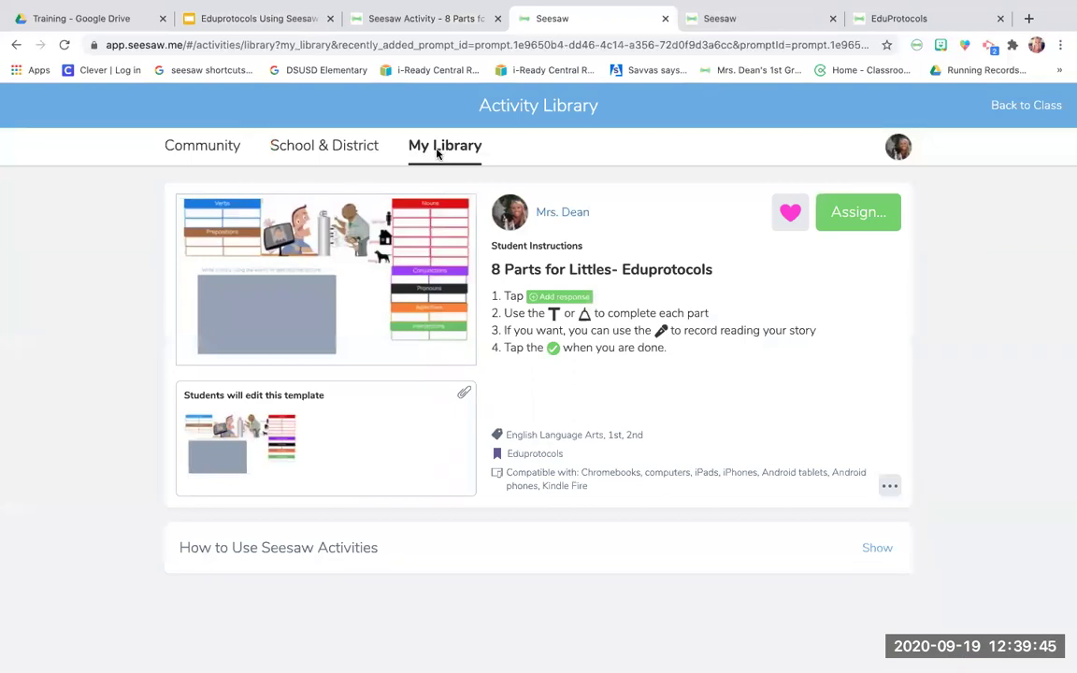
# Go back to the EduProtocols class and start a response to the 8 Parts for Littles activity for a student
pyautogui.click(437, 149)
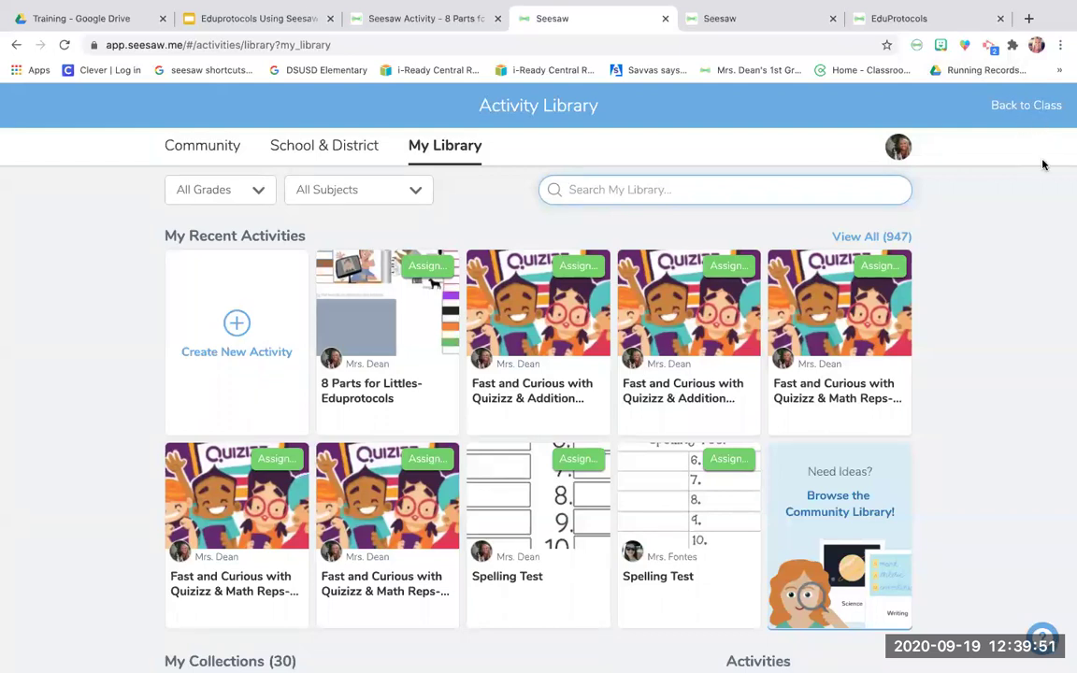
pyautogui.click(1037, 109)
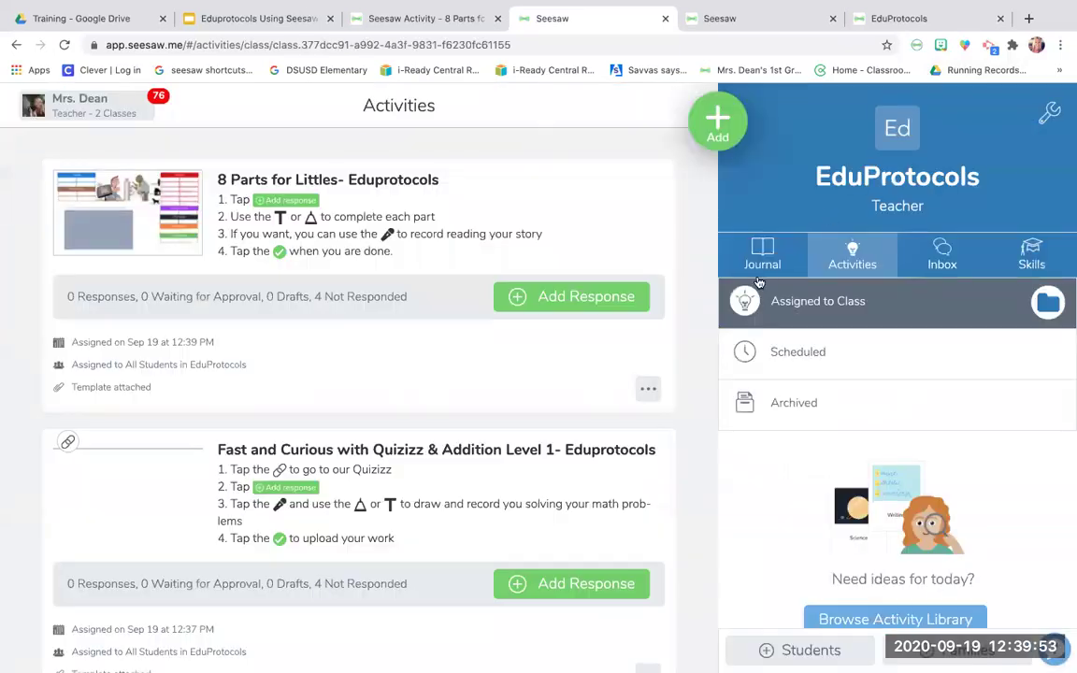
pyautogui.click(549, 297)
pyautogui.click(495, 192)
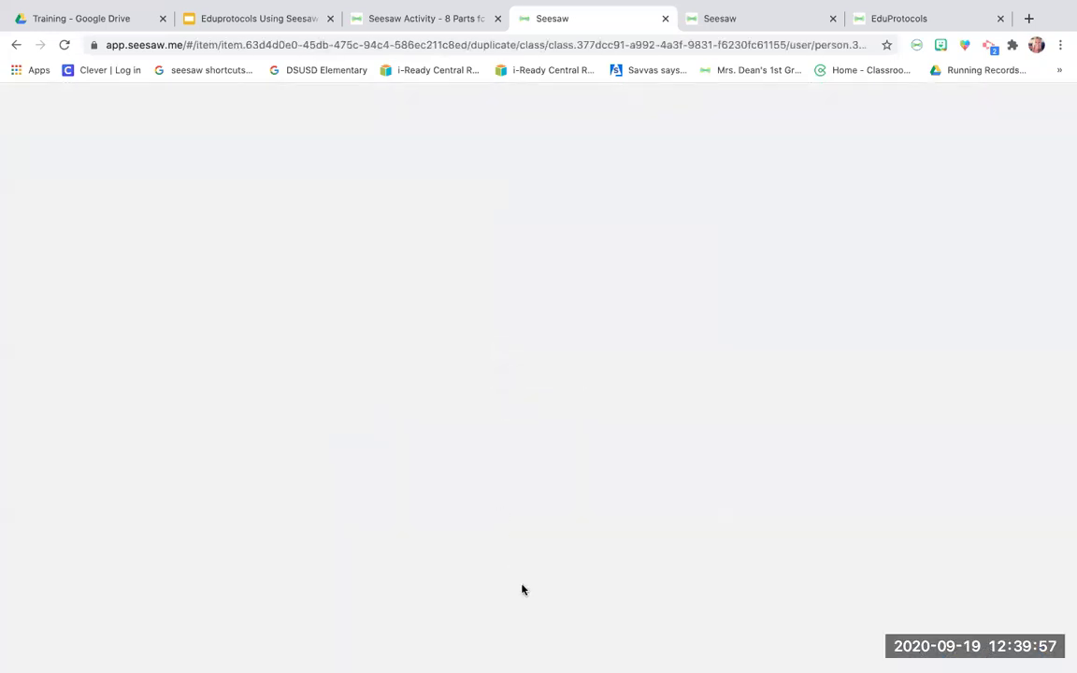
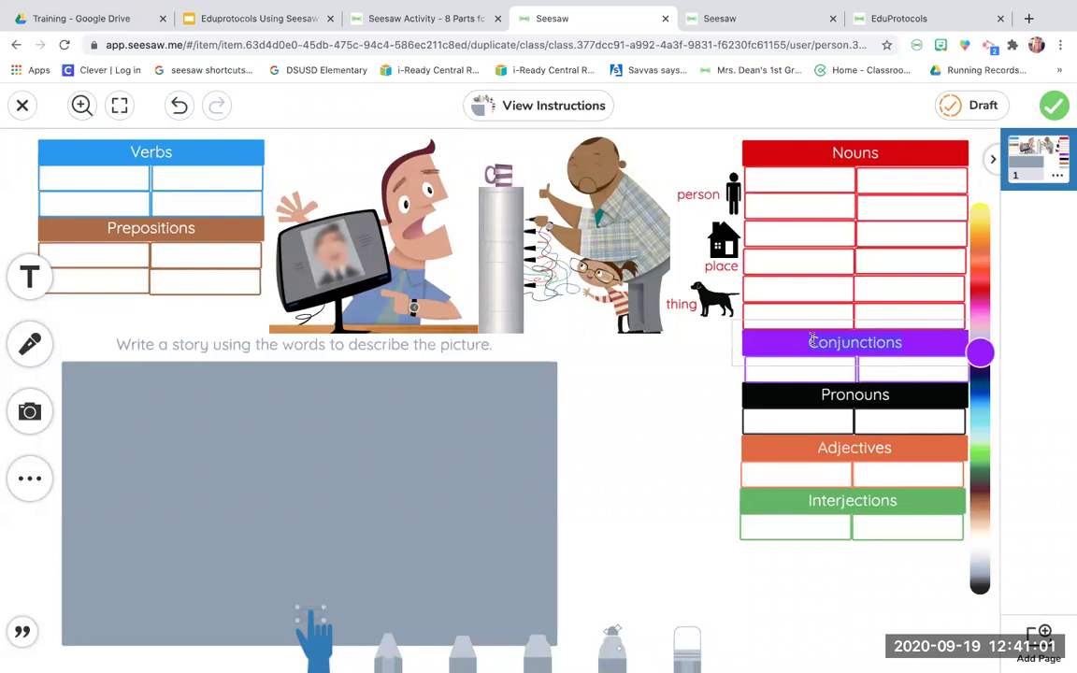
# Replace the purple Conjunctions heading in the template with "Proper Nouns"
pyautogui.write('{rp')
pyautogui.press('BackSpace')
pyautogui.press('BackSpace')
pyautogui.press('BackSpace')
pyautogui.write('Proper Nouns')
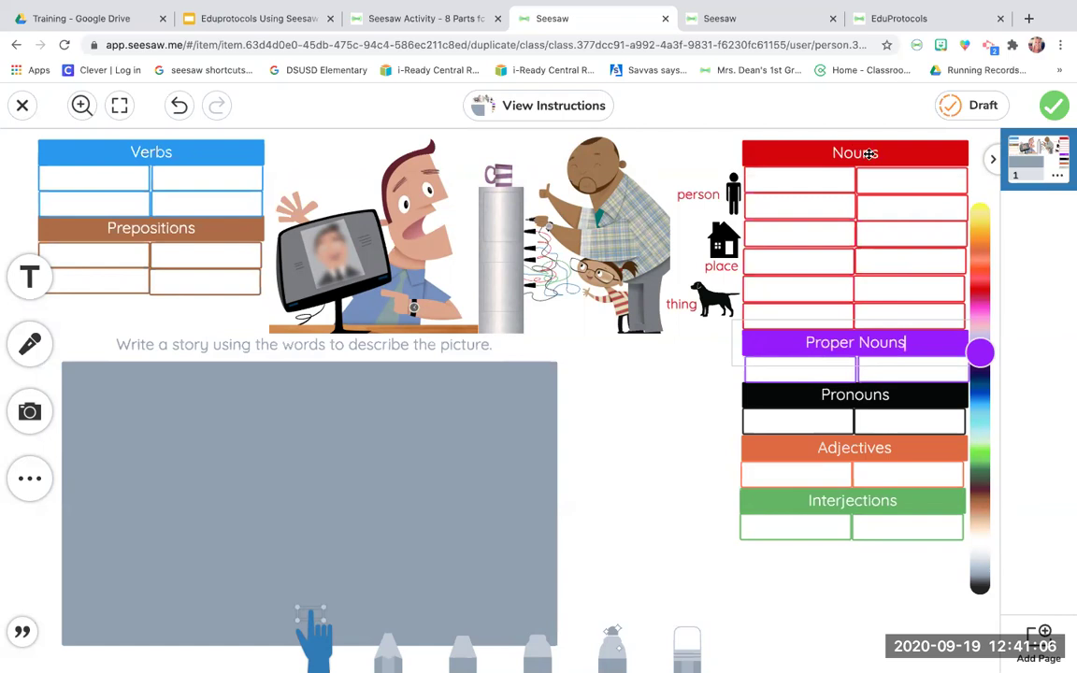
pyautogui.press('Escape')
# Unlock the red Nouns heading and change its text to "Common Nouns"
pyautogui.click(851, 184)
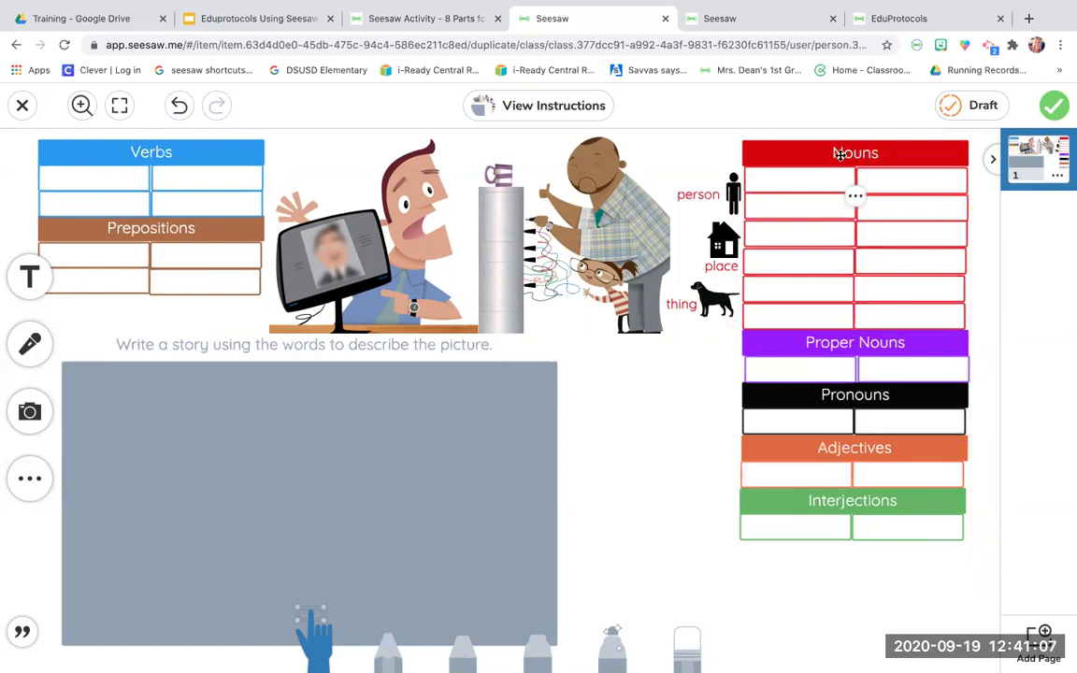
pyautogui.rightClick(853, 192)
pyautogui.click(805, 327)
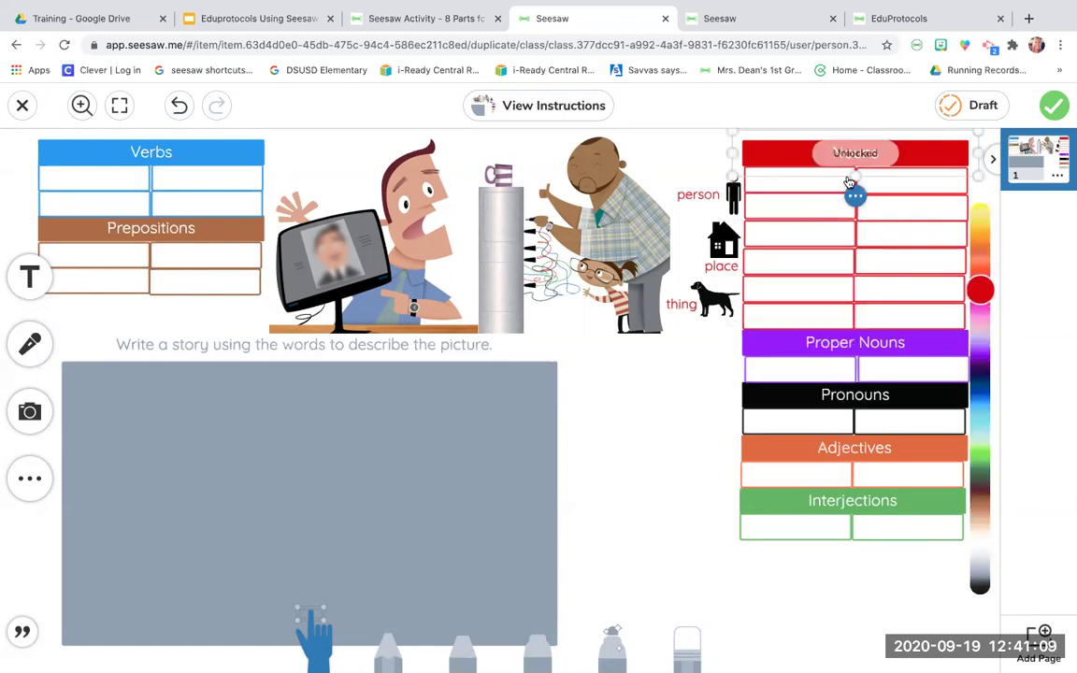
pyautogui.doubleClick(827, 150)
pyautogui.write('Common Nouns')
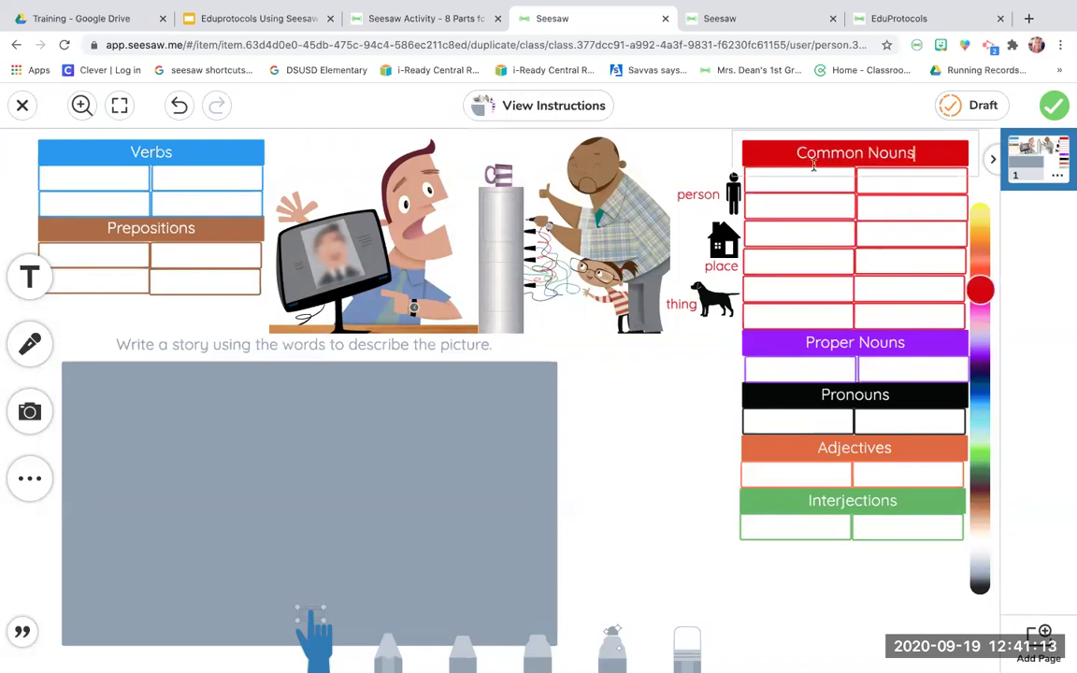
pyautogui.press('Escape')
# Delete the black Pronouns heading together with its two answer boxes
pyautogui.click(814, 404)
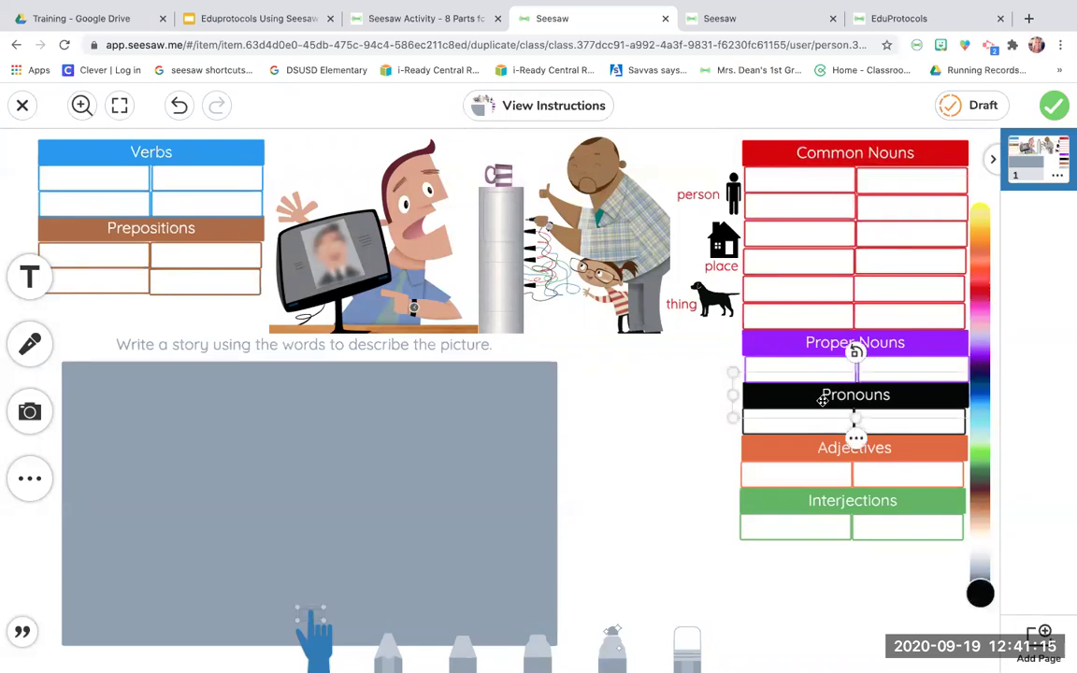
pyautogui.press('BackSpace')
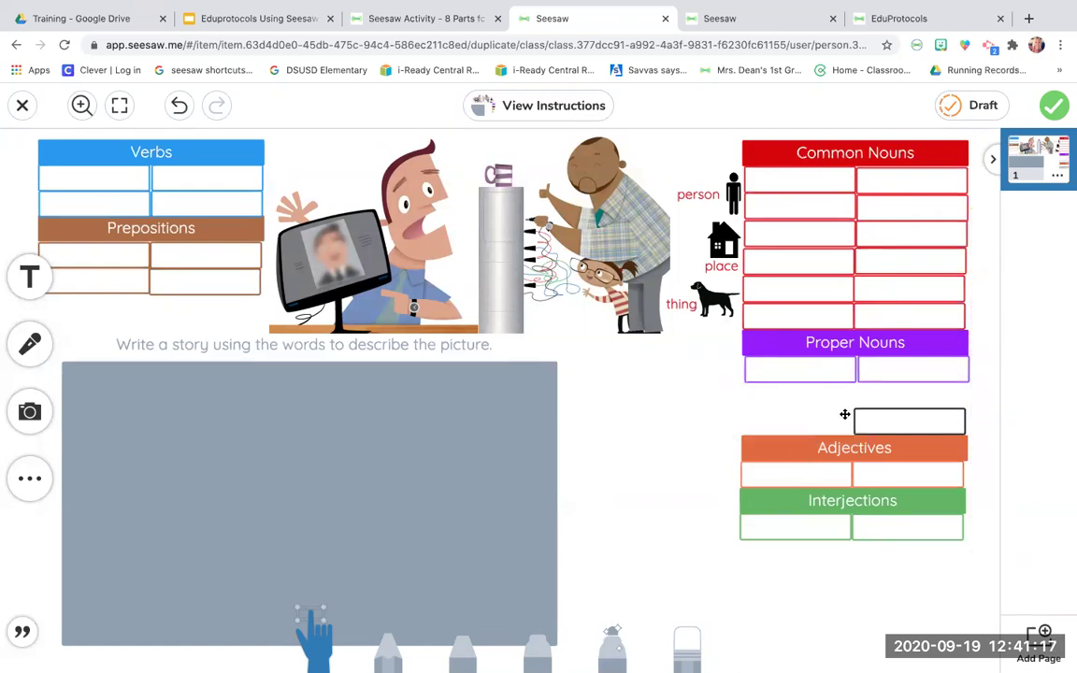
pyautogui.click(879, 418)
pyautogui.press('BackSpace')
# Unlock the orange Adjectives heading and delete it along with its answer boxes
pyautogui.click(881, 449)
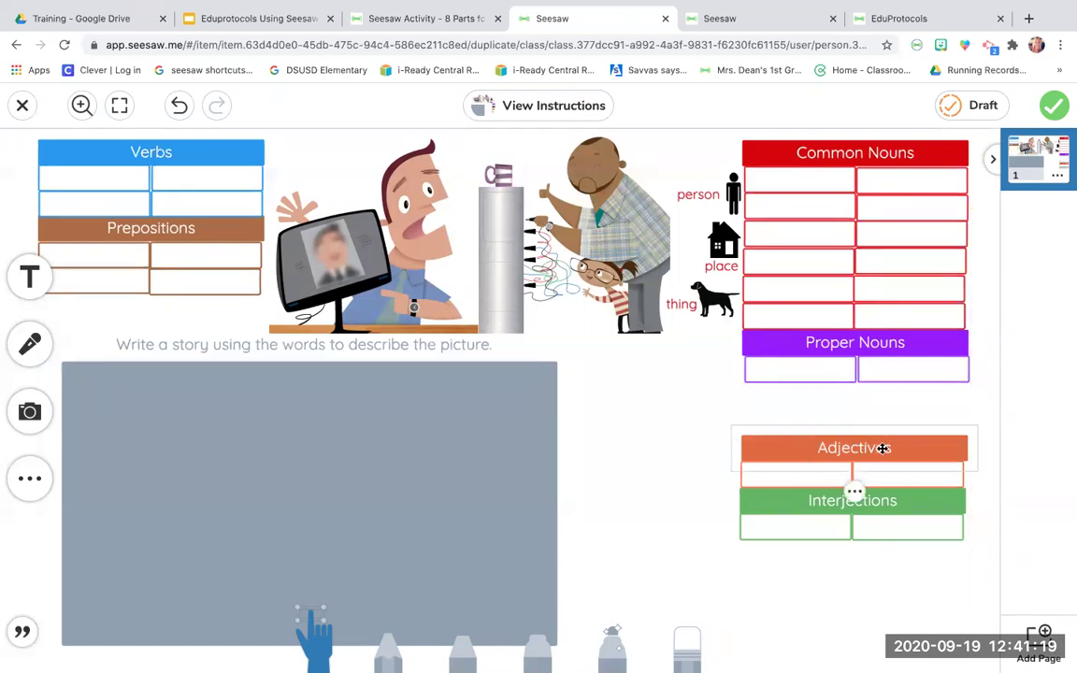
pyautogui.click(853, 488)
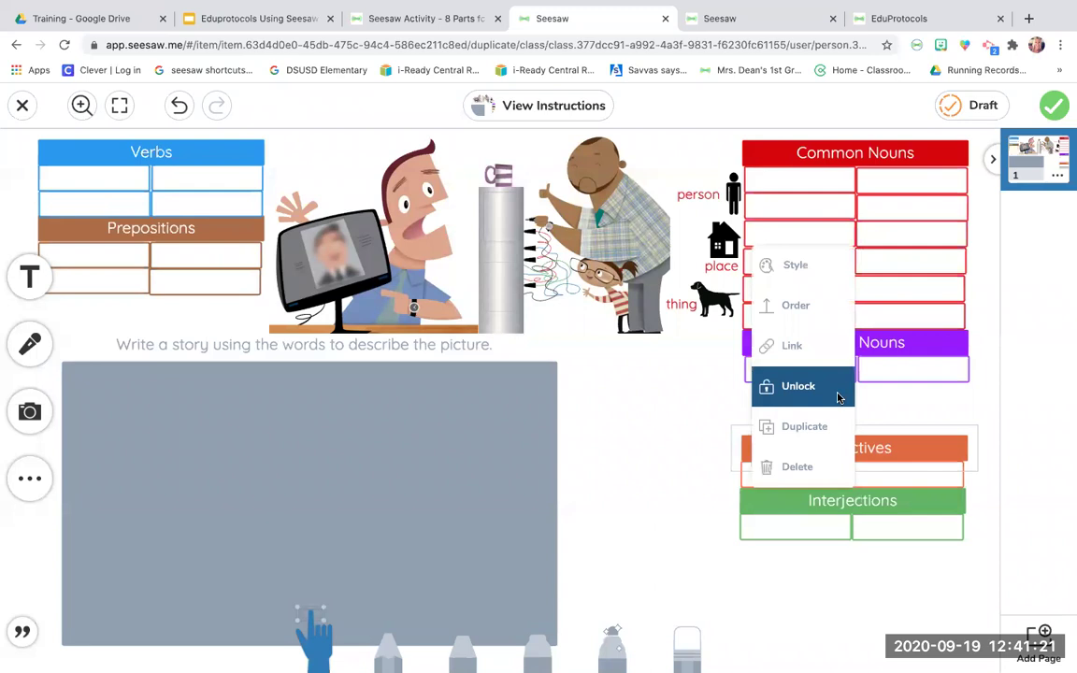
pyautogui.click(846, 388)
pyautogui.press('BackSpace')
pyautogui.click(874, 473)
pyautogui.press('BackSpace')
# Unlock the green Interjections heading and delete it along with its two answer boxes
pyautogui.click(881, 502)
pyautogui.click(850, 543)
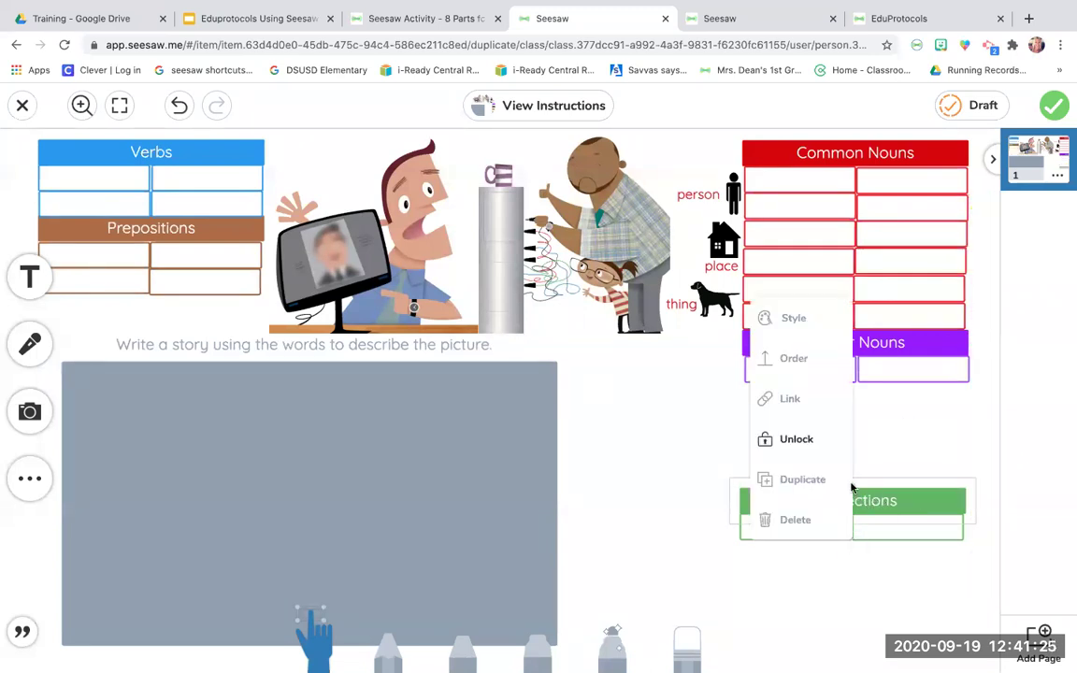
pyautogui.click(822, 445)
pyautogui.press('BackSpace')
pyautogui.click(825, 530)
pyautogui.press('BackSpace')
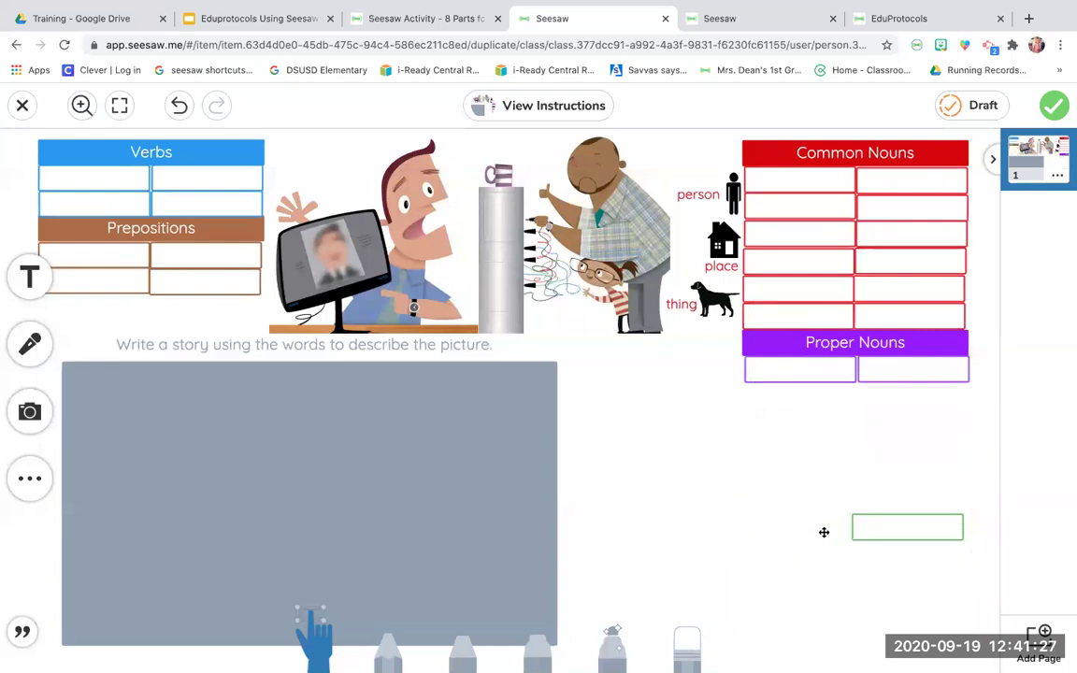
pyautogui.click(869, 531)
pyautogui.press('BackSpace')
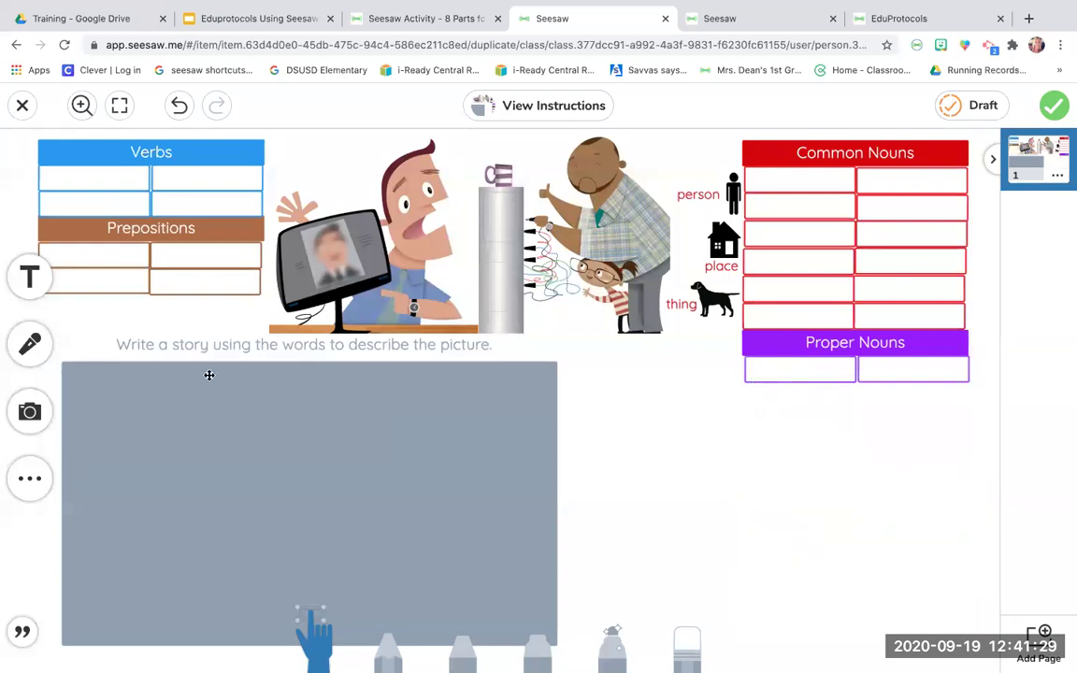
# Delete the brown Prepositions heading and the four answer boxes below it
pyautogui.click(118, 233)
pyautogui.press('BackSpace')
pyautogui.click(131, 243)
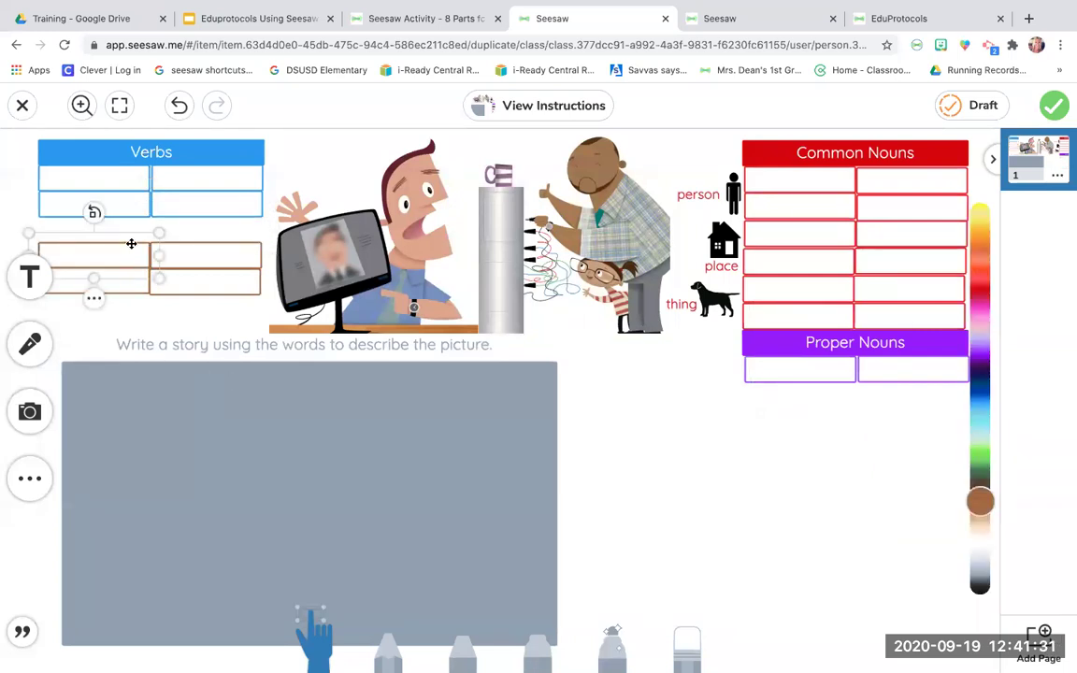
pyautogui.press('BackSpace')
pyautogui.click(195, 244)
pyautogui.press('BackSpace')
pyautogui.click(138, 273)
pyautogui.press('BackSpace')
pyautogui.click(171, 277)
pyautogui.press('BackSpace')
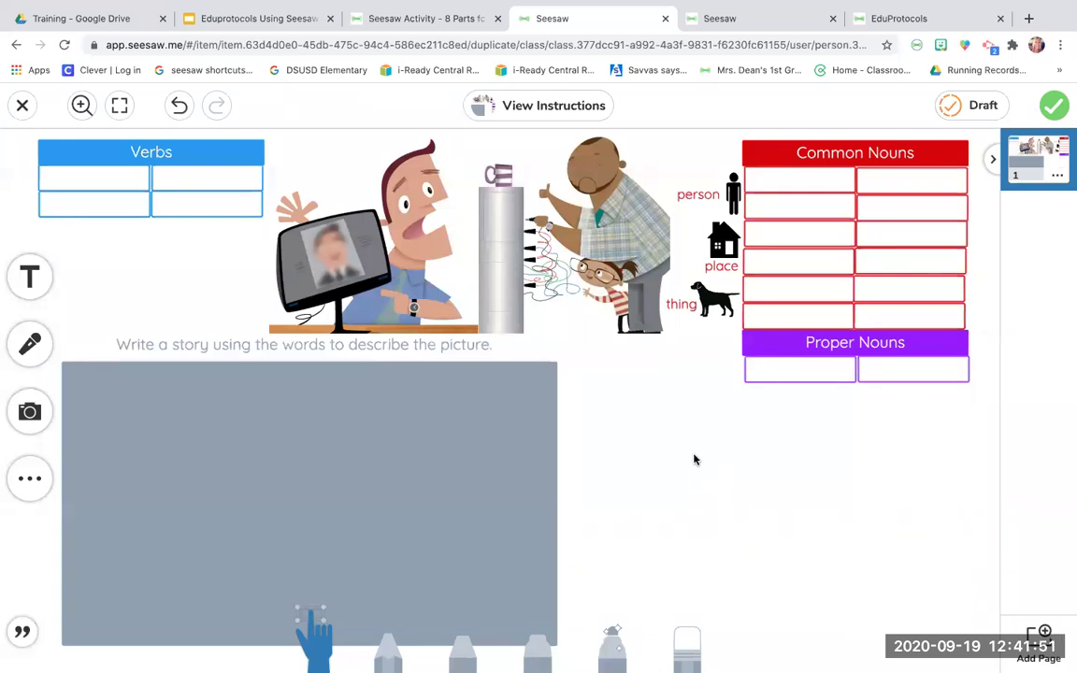
# Review the EduProtocols class activities list and the 8 Parts for Littles slide, and return to the edited template
pyautogui.click(747, 18)
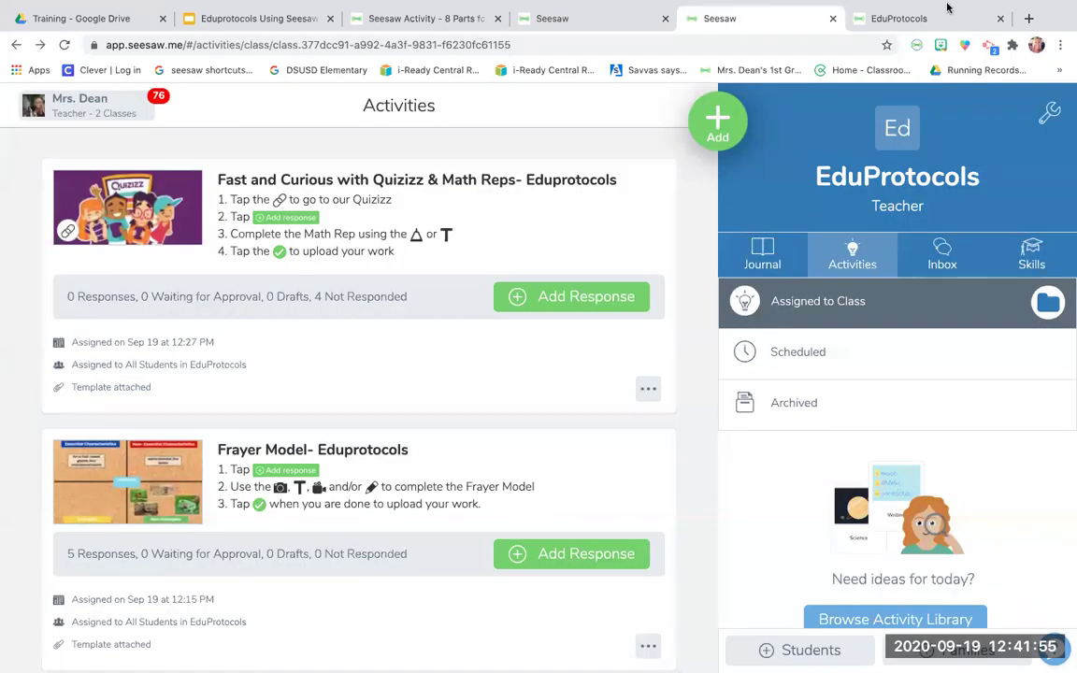
pyautogui.click(939, 18)
pyautogui.click(738, 18)
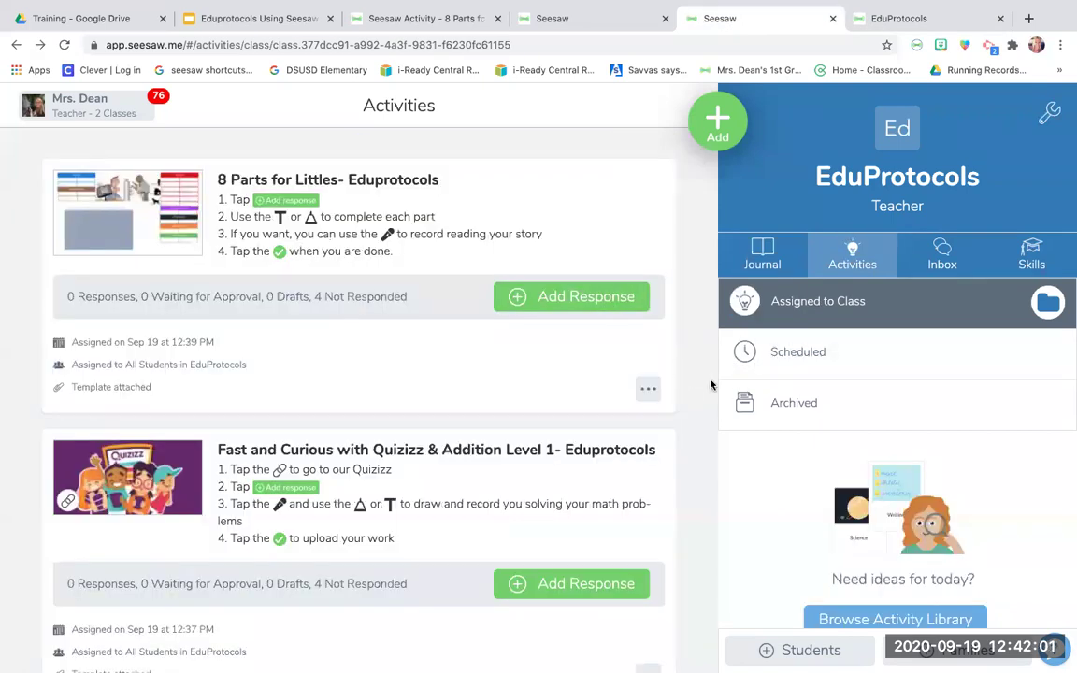
pyautogui.scroll(-1, 768, 405)
pyautogui.scroll(-1, 768, 405)
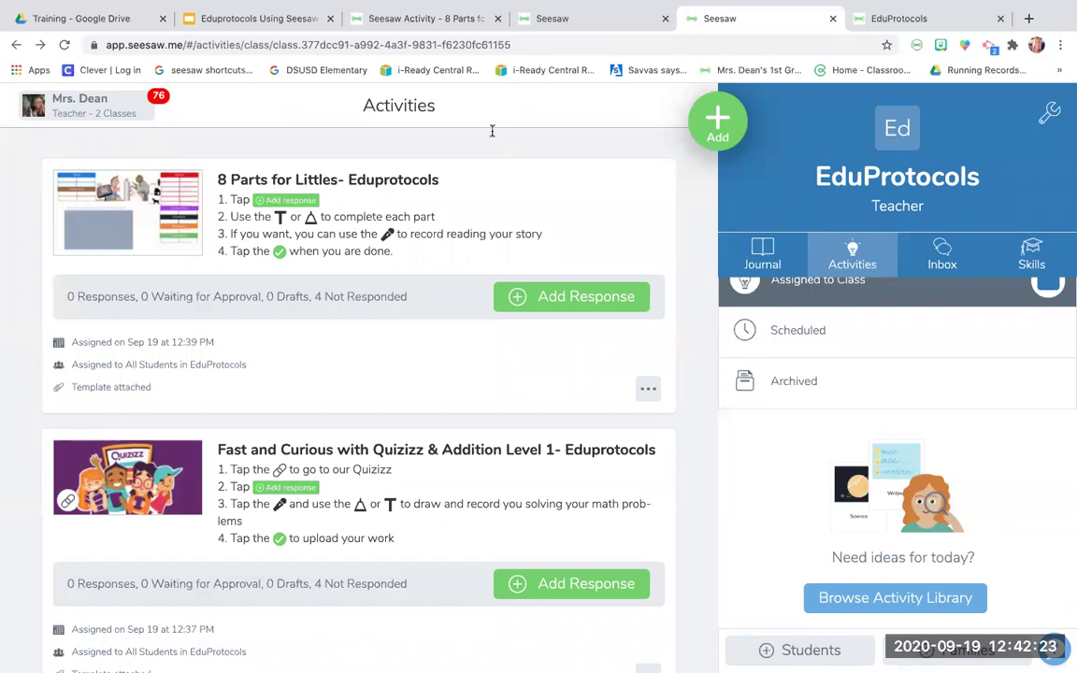
pyautogui.click(288, 16)
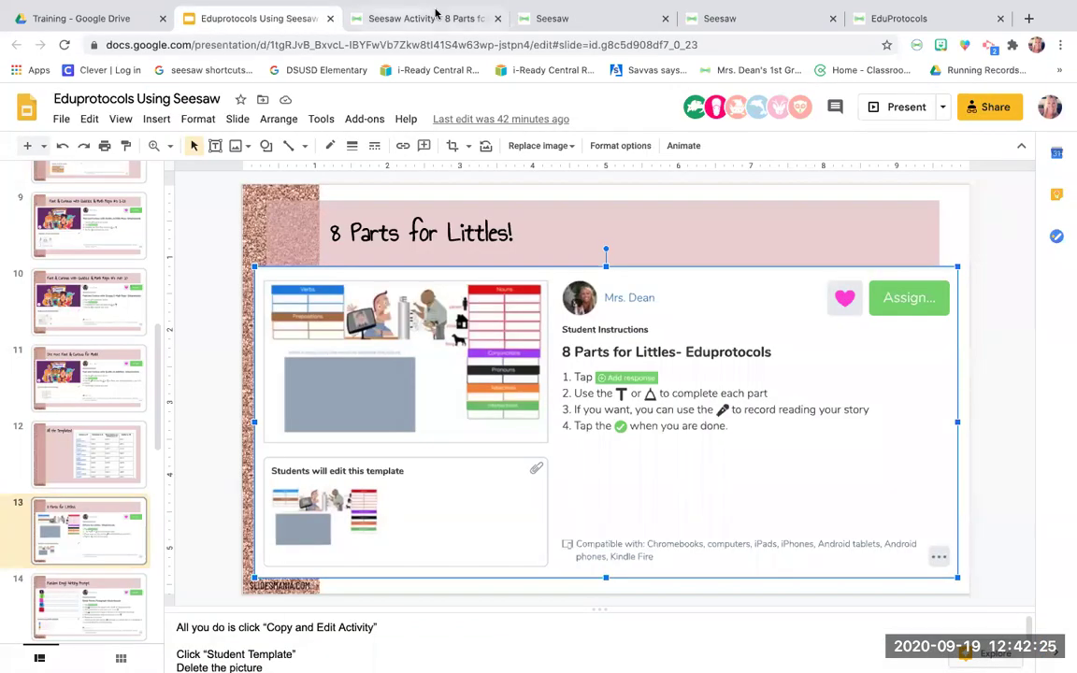
pyautogui.click(554, 17)
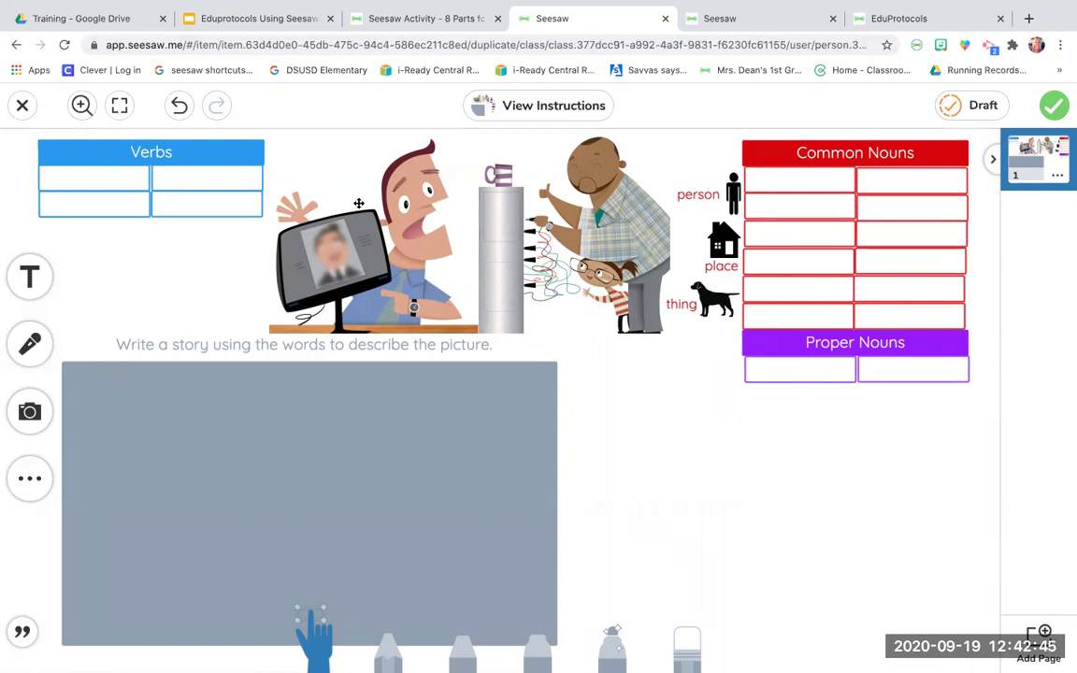
pyautogui.click(195, 156)
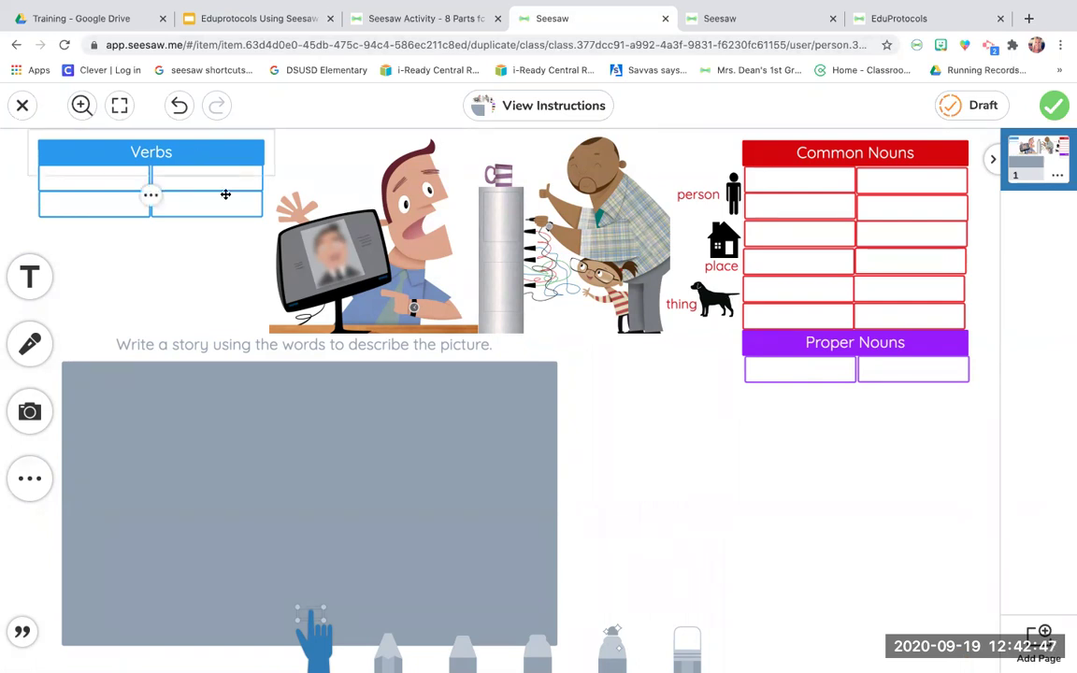
pyautogui.click(502, 268)
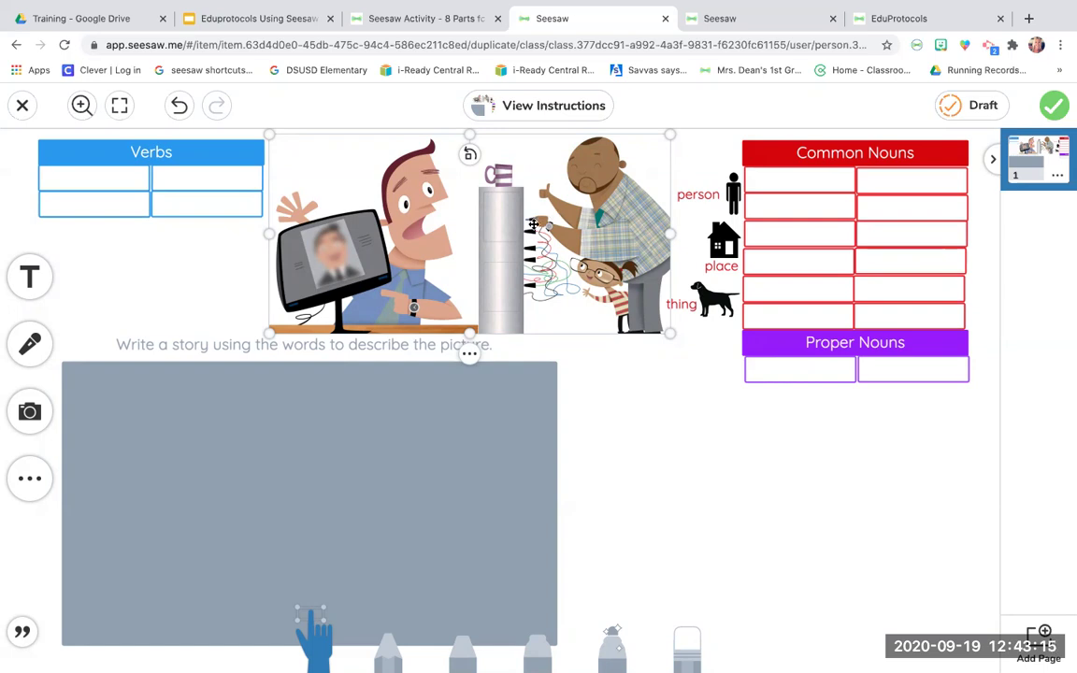
pyautogui.click(607, 402)
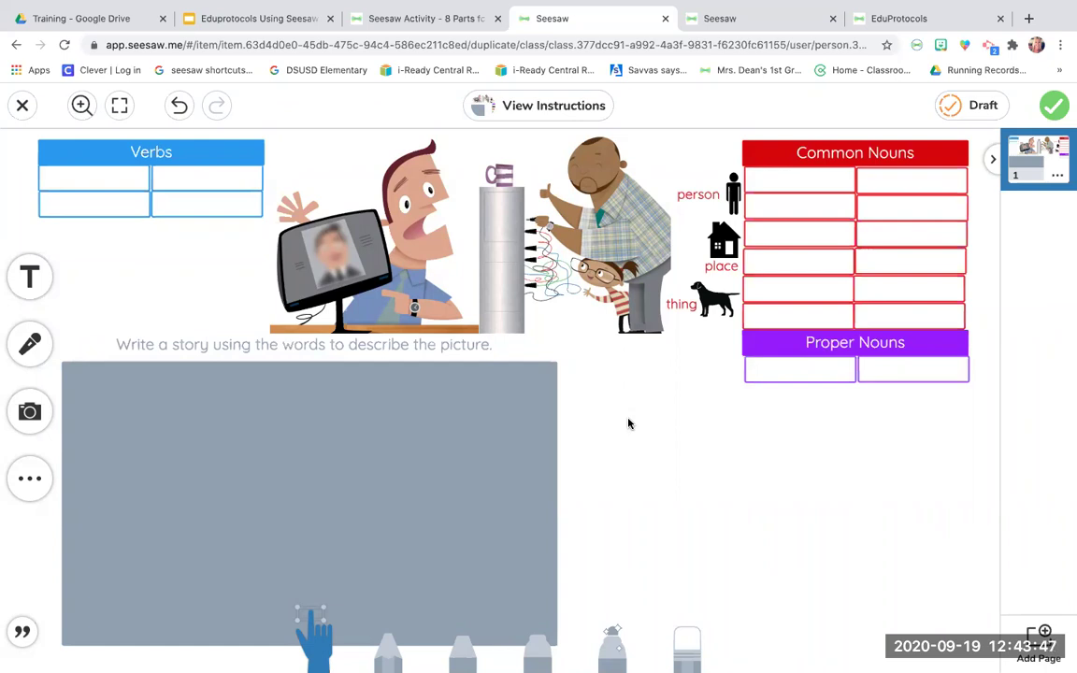
# Open the 8 Parts for Littles activity from My Library in the activity library
pyautogui.click(710, 25)
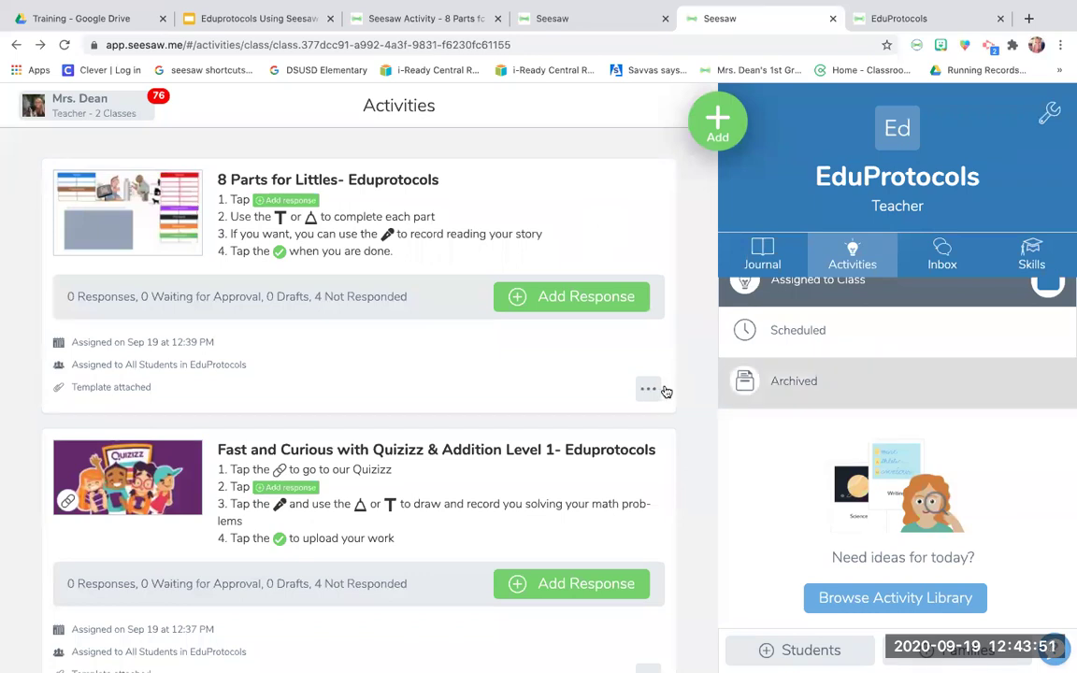
pyautogui.click(942, 602)
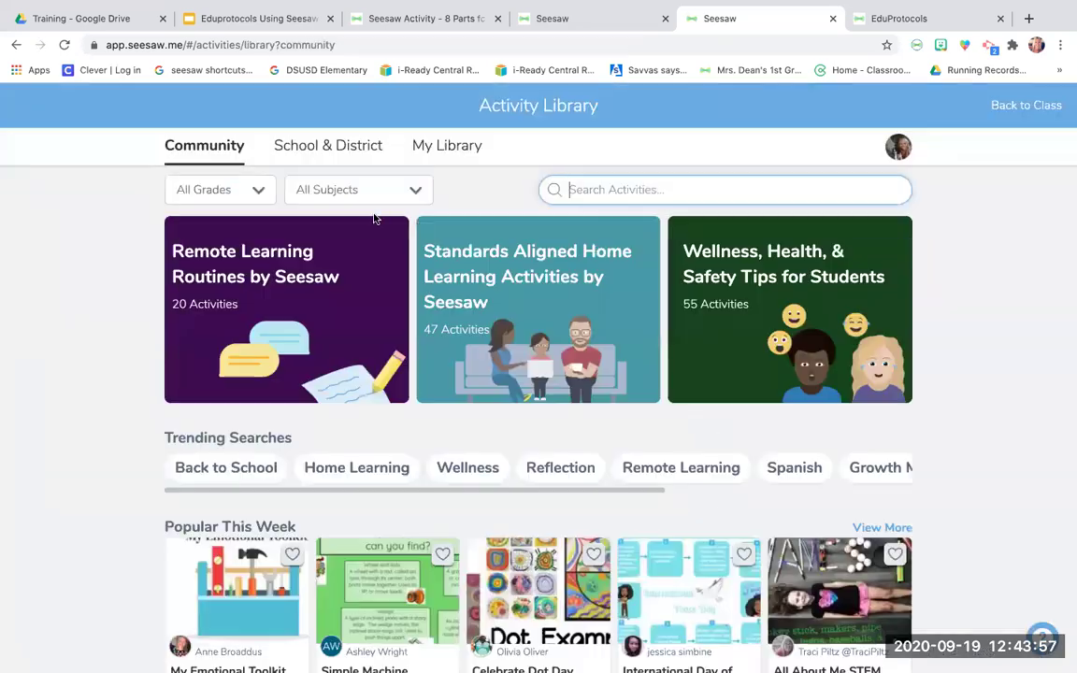
pyautogui.click(438, 145)
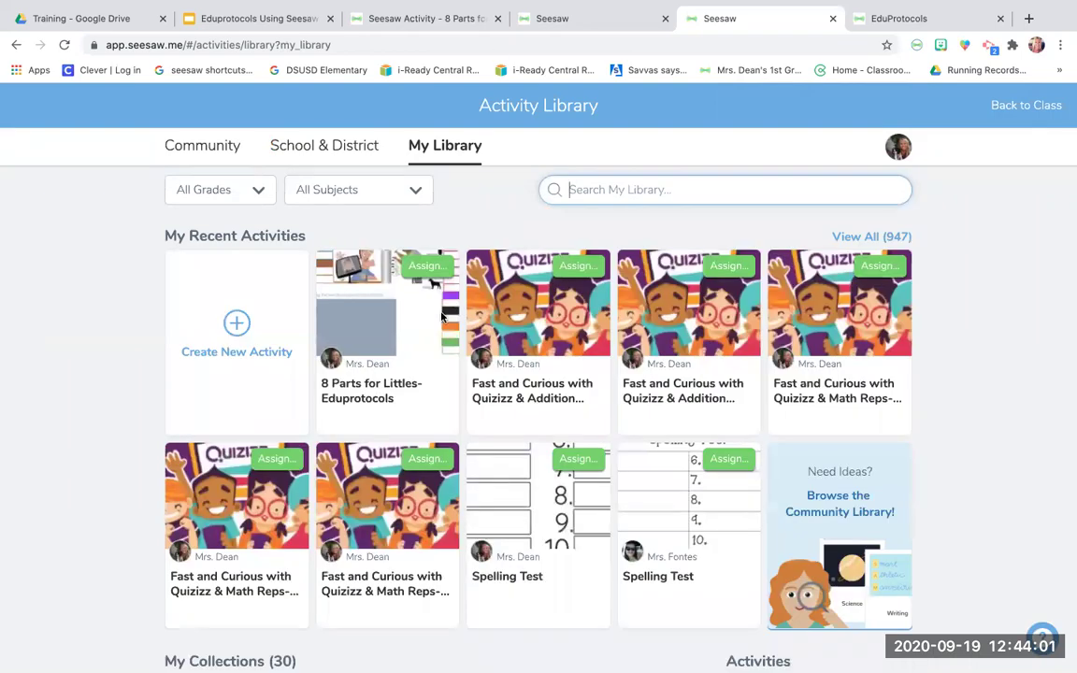
pyautogui.click(442, 317)
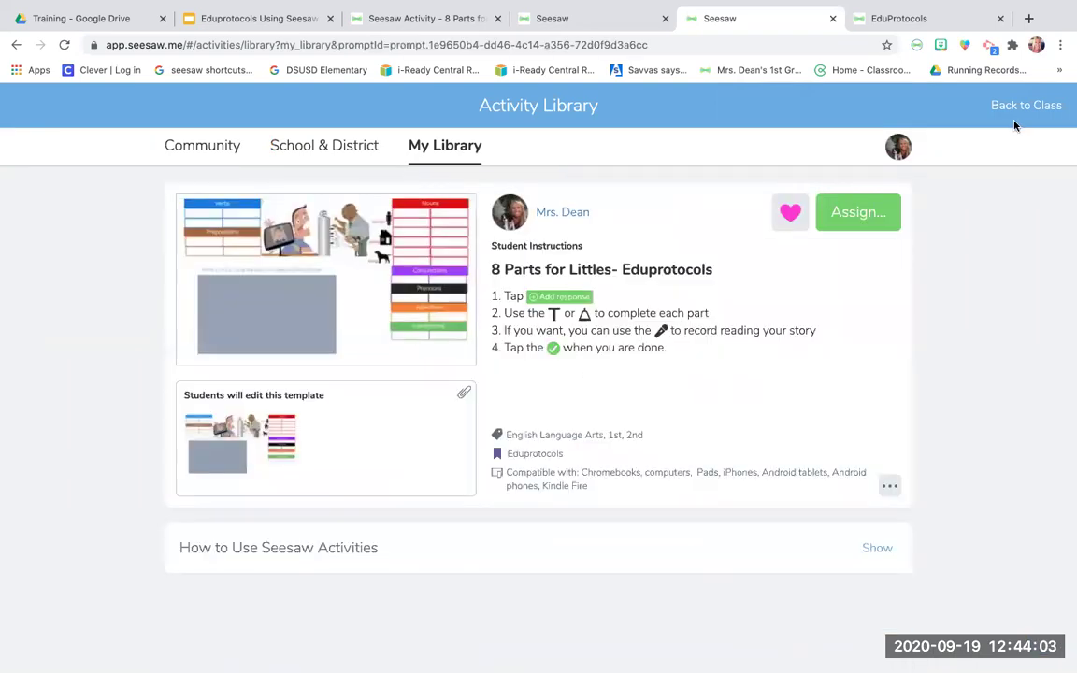
# Start an editable copy of the 8 Parts for Littles activity and review its attached example and student template
pyautogui.click(888, 486)
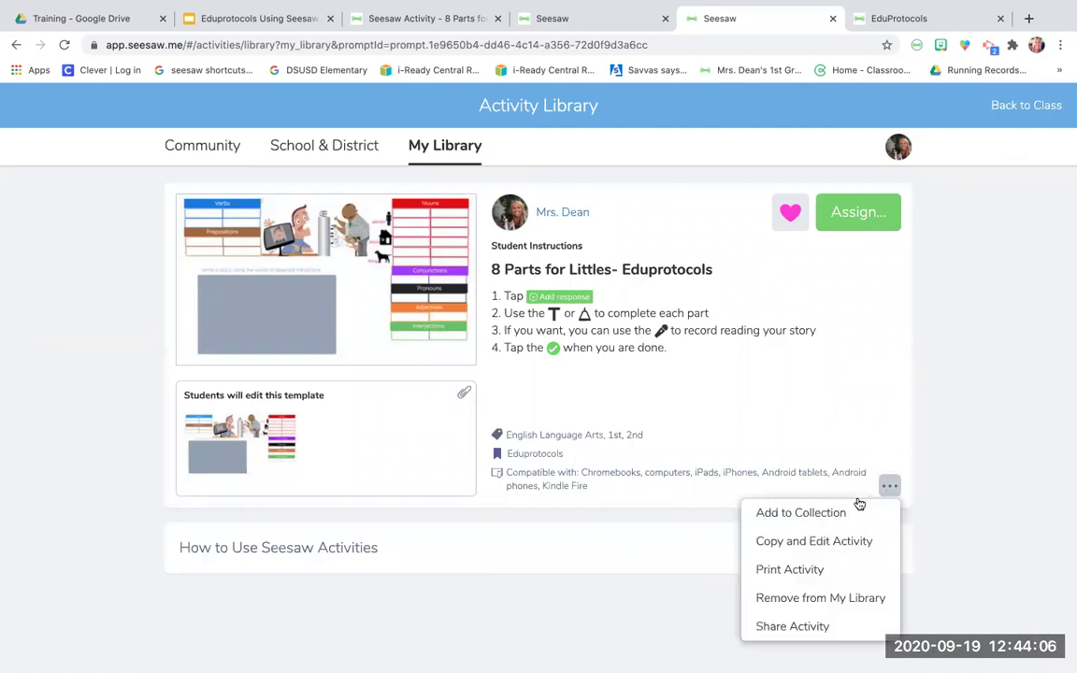
pyautogui.click(813, 541)
pyautogui.scroll(-2, 422, 489)
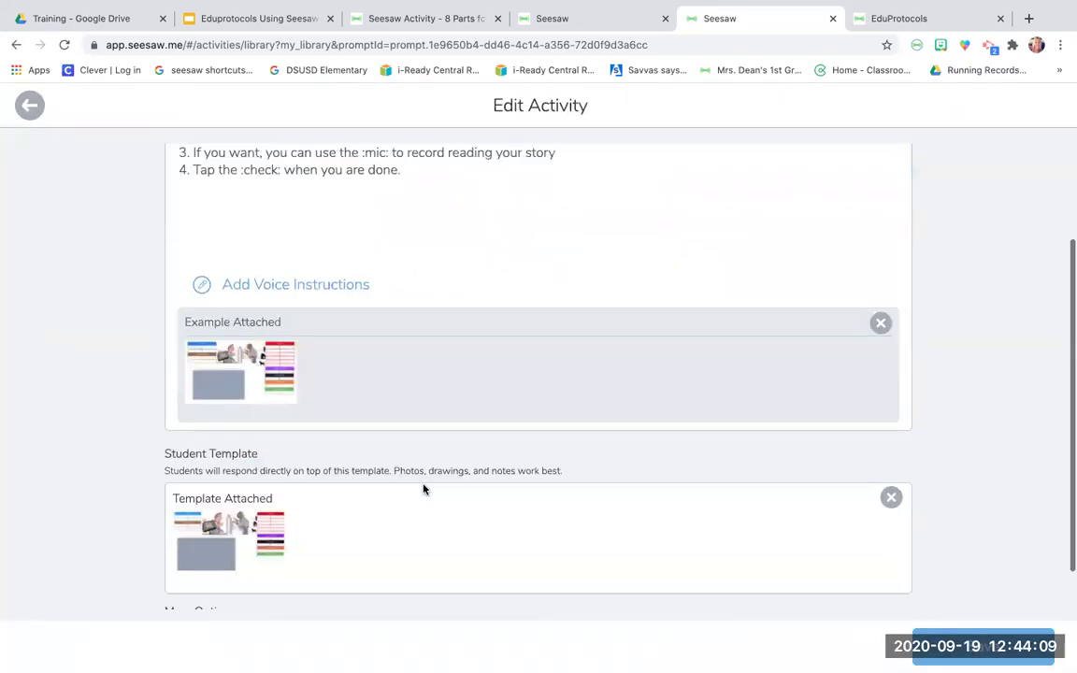
pyautogui.scroll(-1, 422, 489)
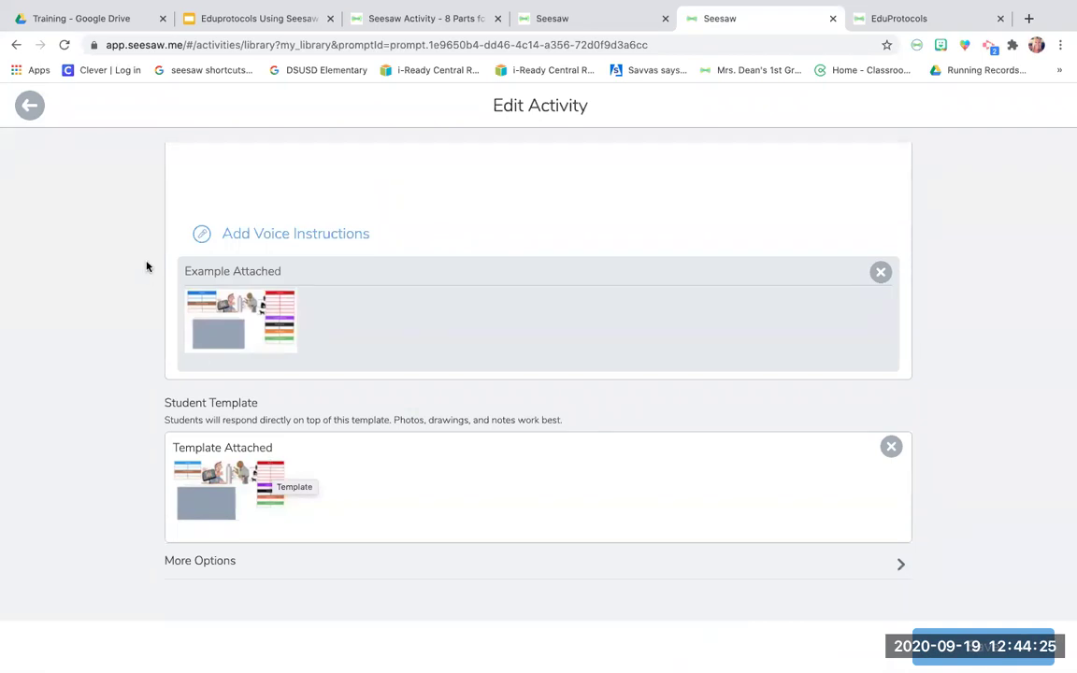
# Leave the copied activity's editor and delete the unsaved copy
pyautogui.click(30, 109)
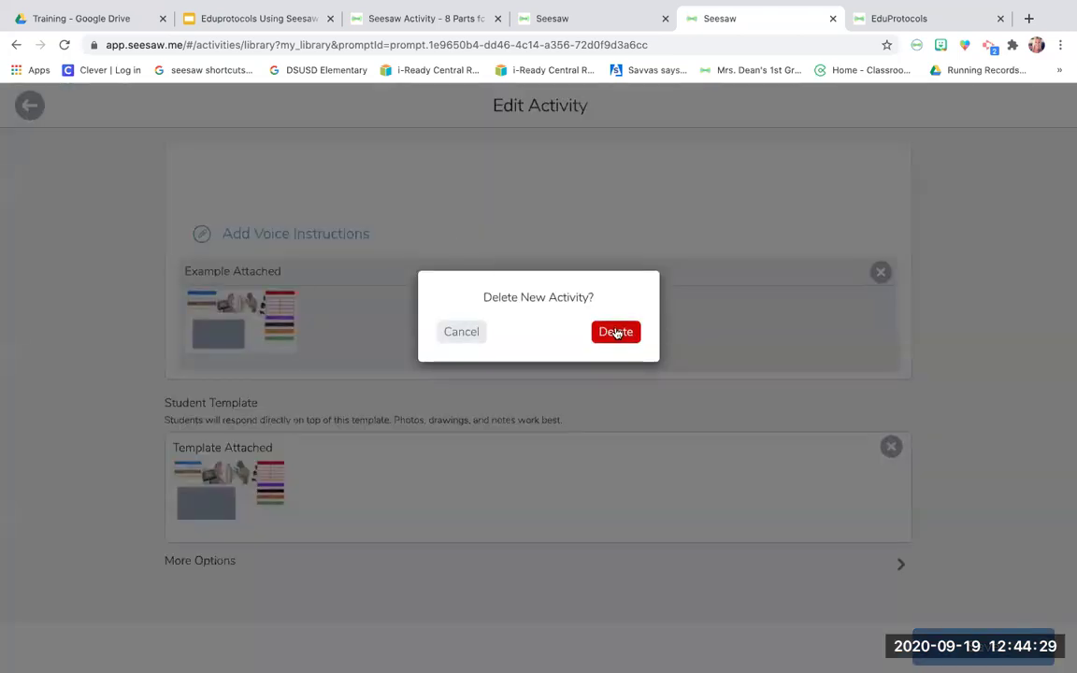
pyautogui.click(462, 333)
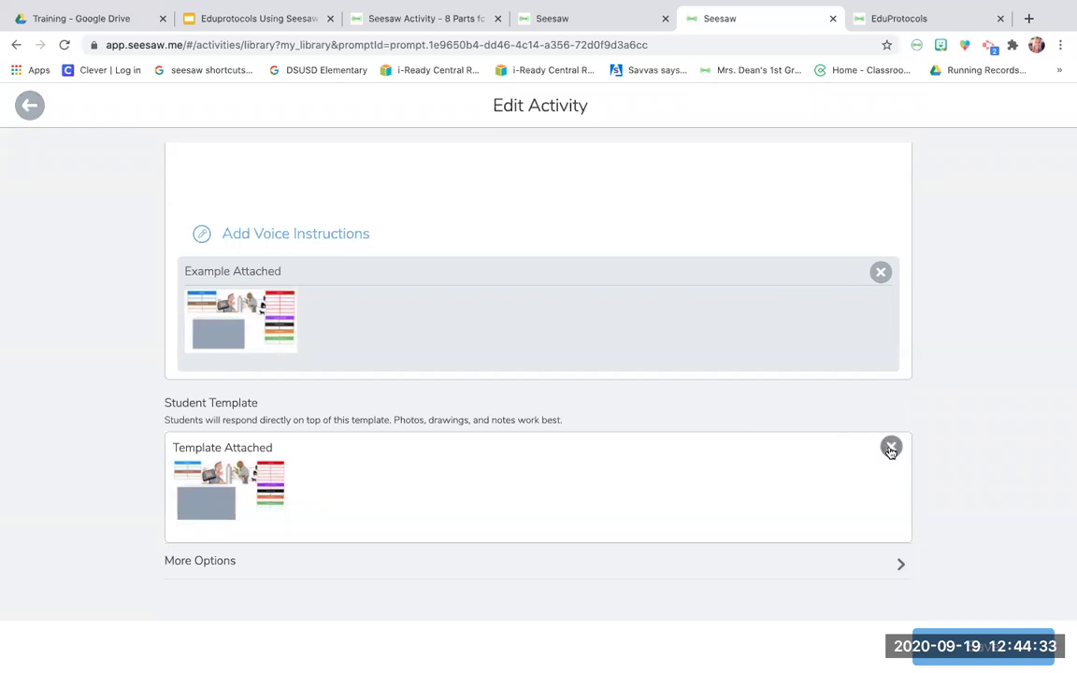
pyautogui.click(30, 105)
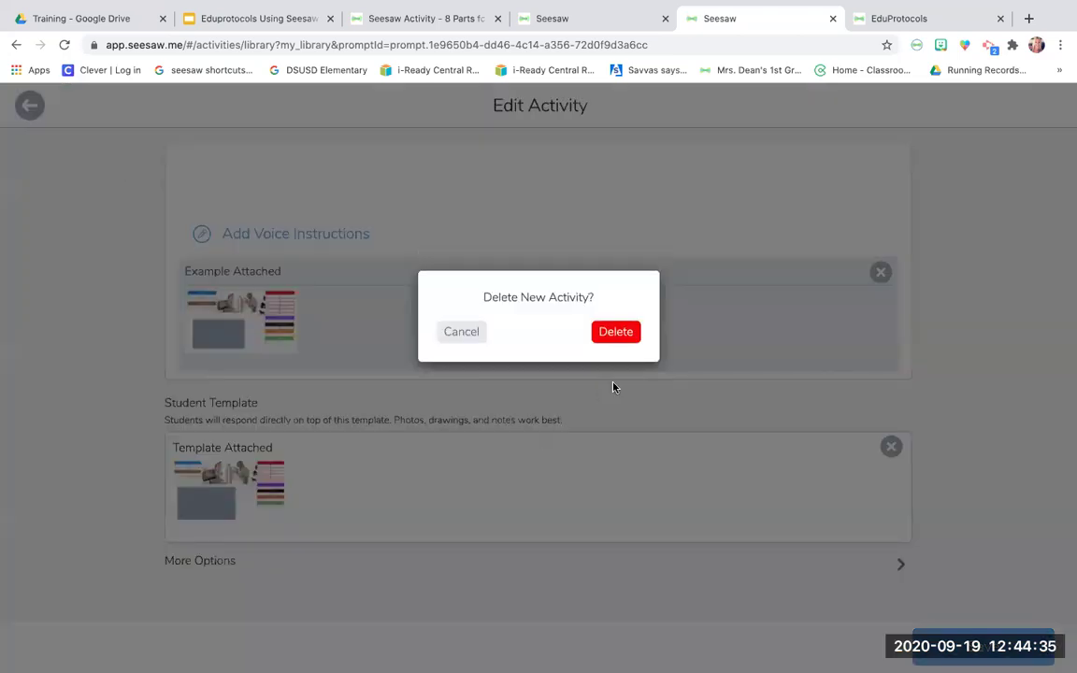
pyautogui.click(618, 334)
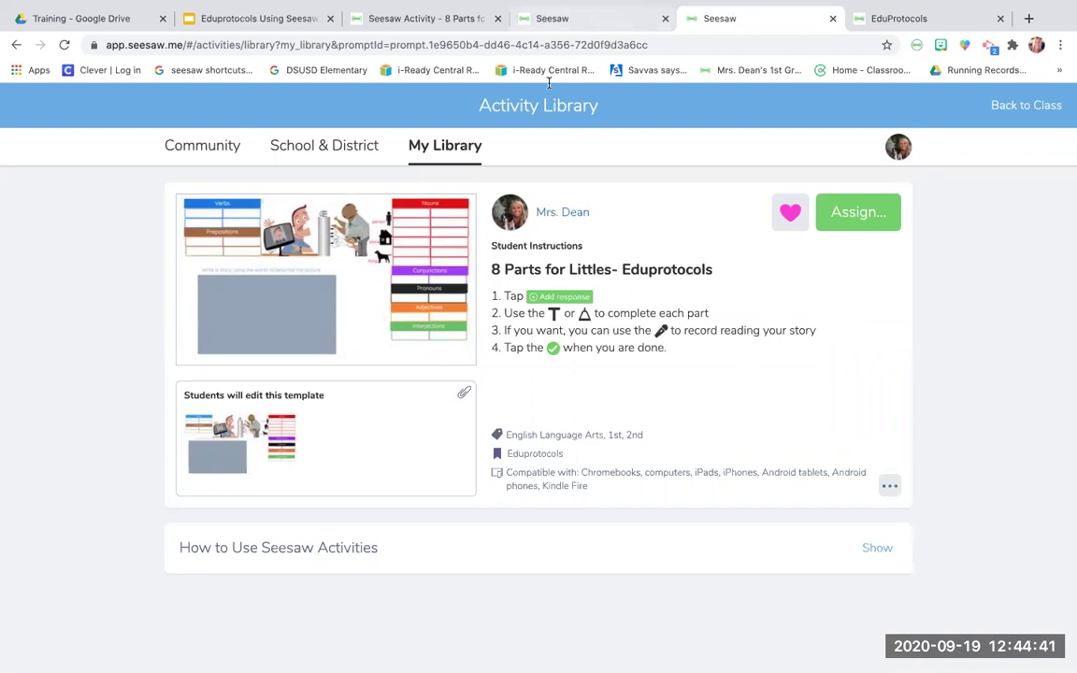
# Return from the activity library to the EduProtocols class activities
pyautogui.rightClick(1052, 107)
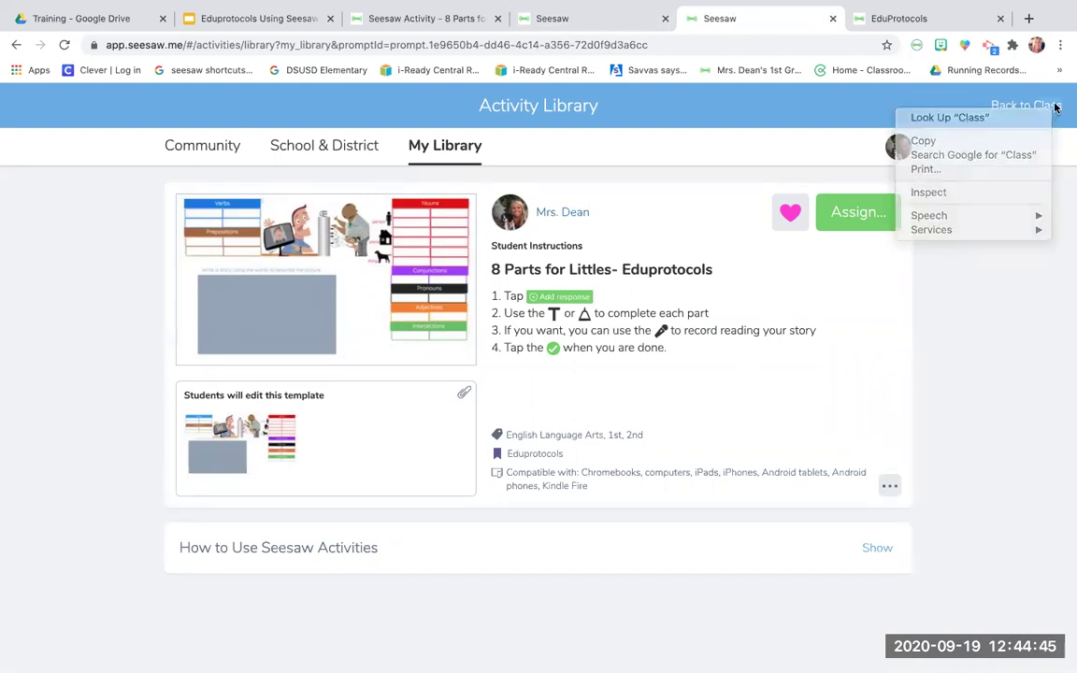
pyautogui.click(1050, 107)
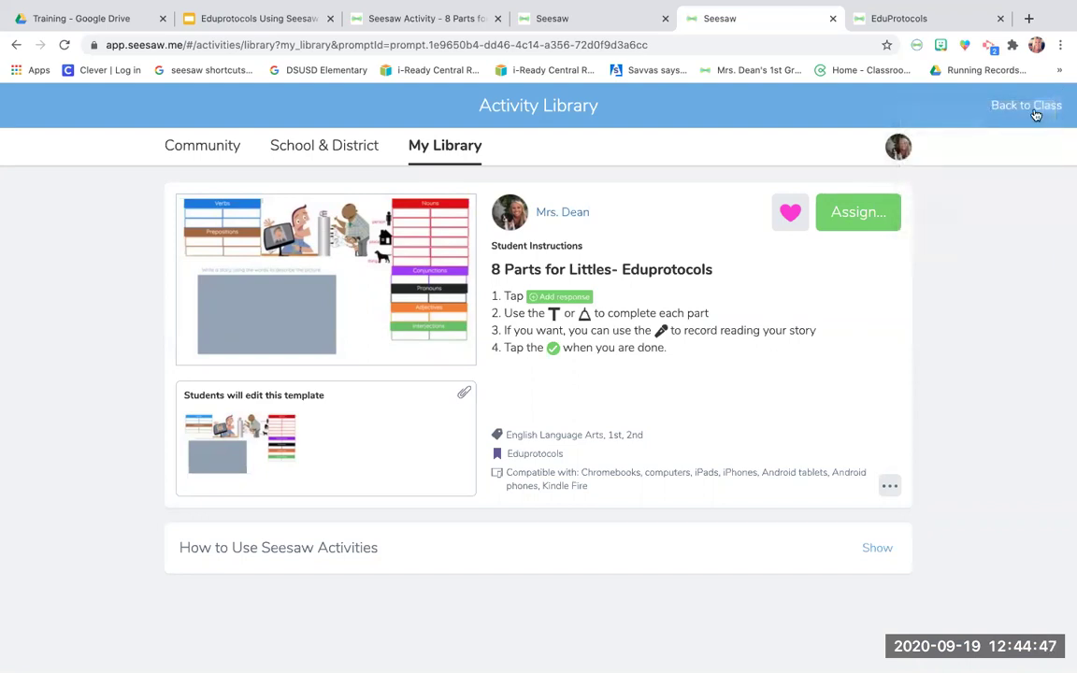
pyautogui.click(1033, 106)
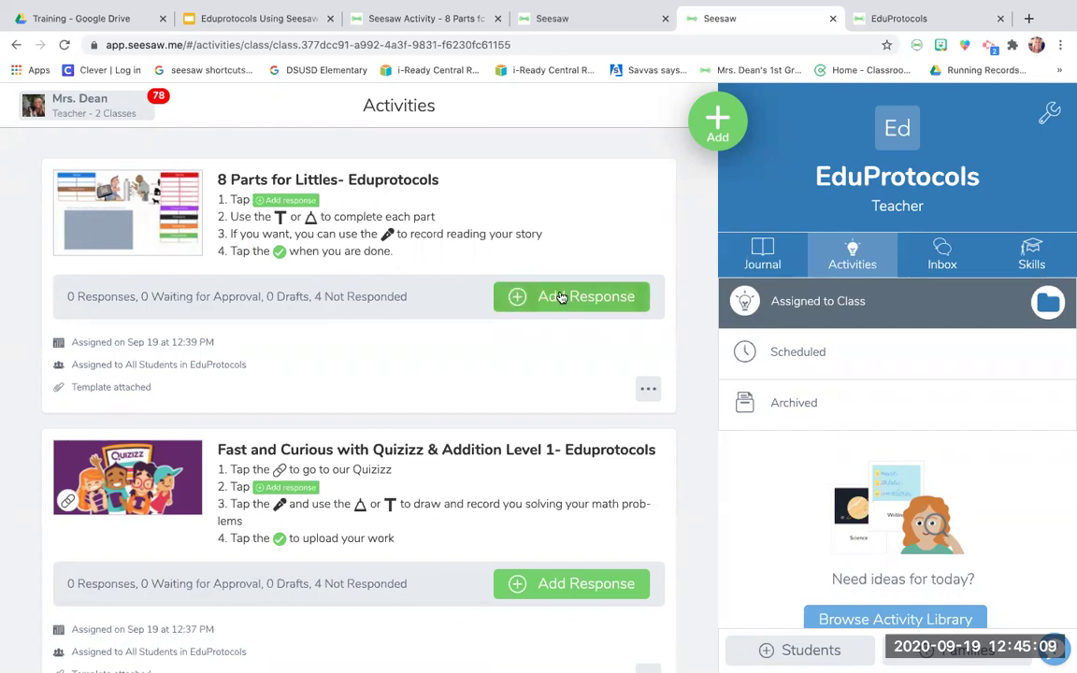
# View the EduProtocols class journal and its assigned activities, and return to the edited template
pyautogui.click(577, 22)
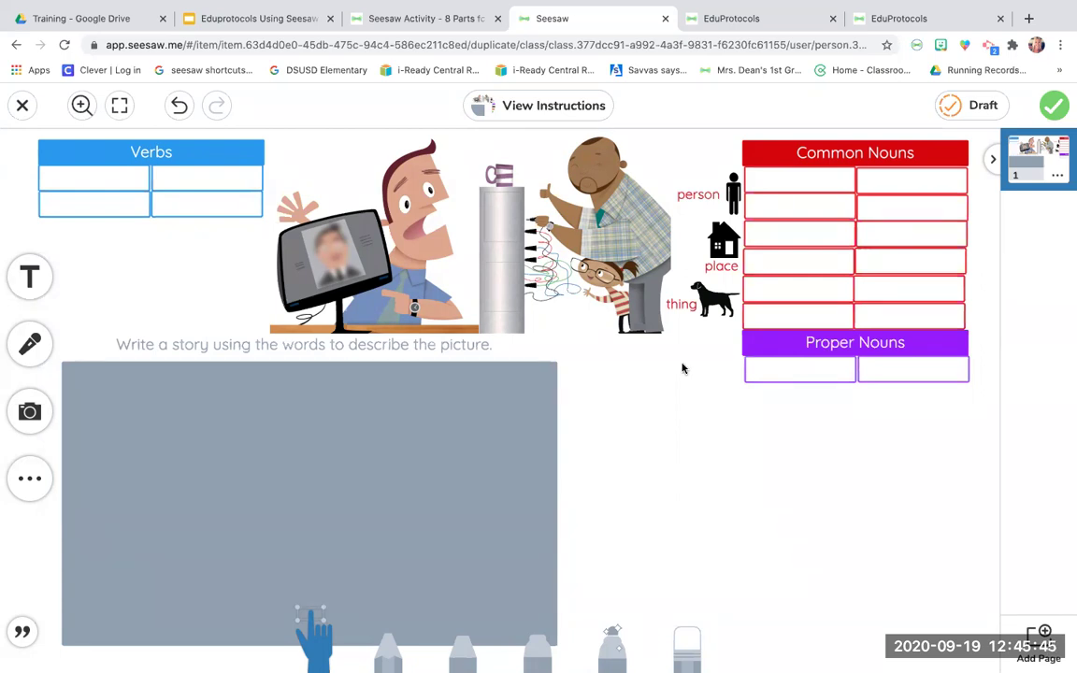
pyautogui.moveTo(865, 25)
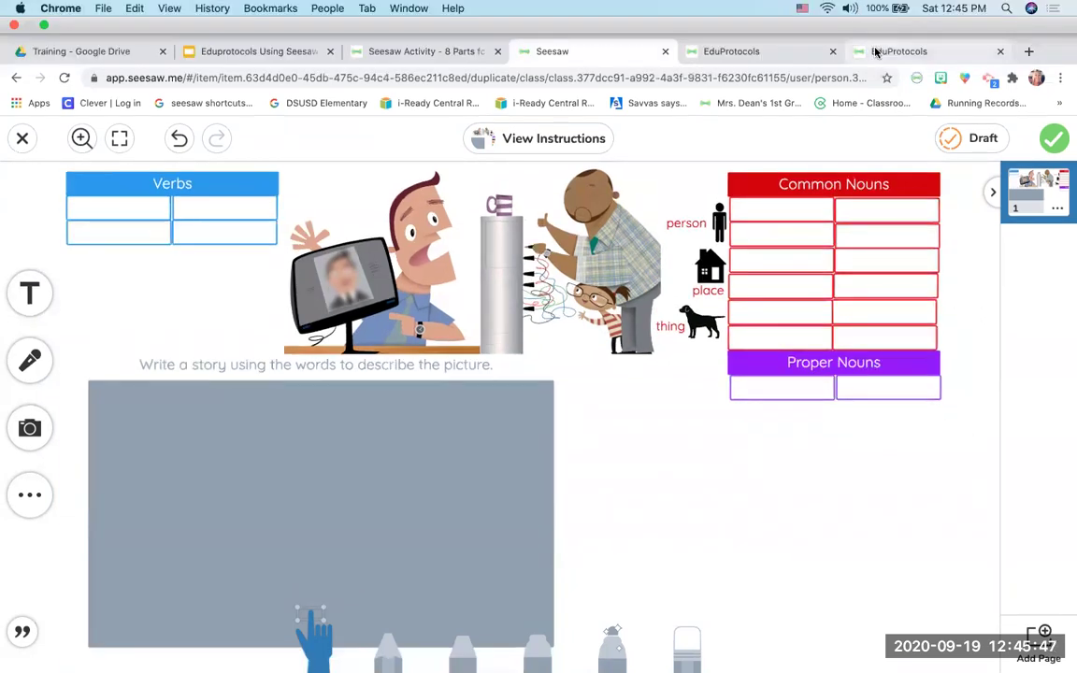
pyautogui.click(876, 52)
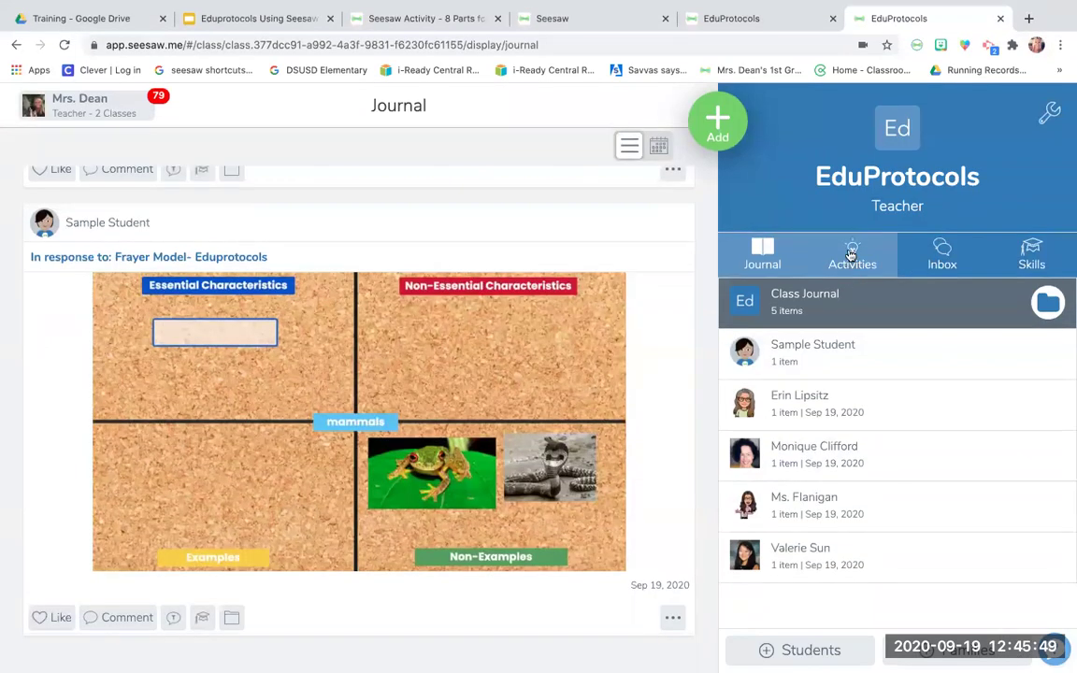
pyautogui.click(850, 254)
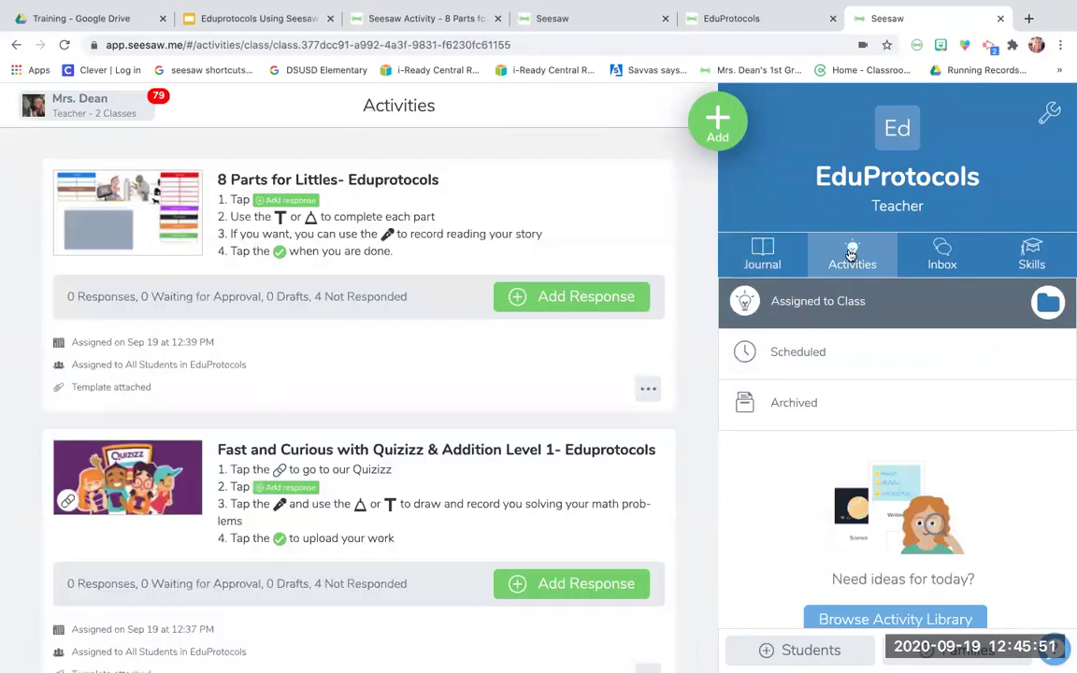
pyautogui.click(616, 19)
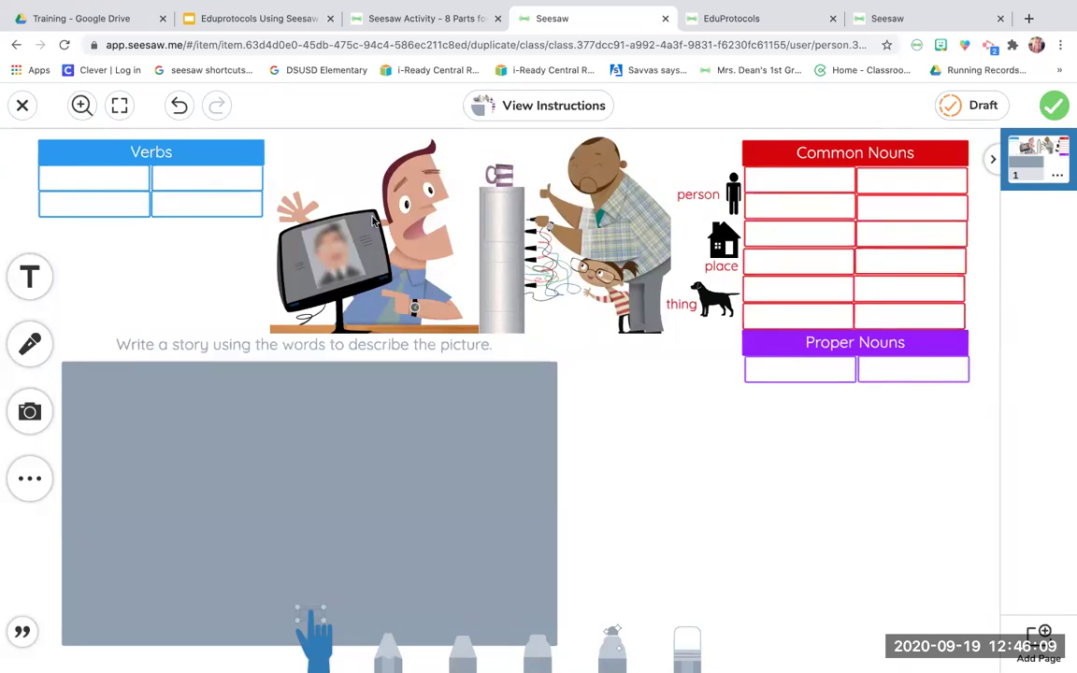
# Enter plug, look and speaking in the first three Verbs answer boxes
pyautogui.click(120, 176)
pyautogui.click(121, 177)
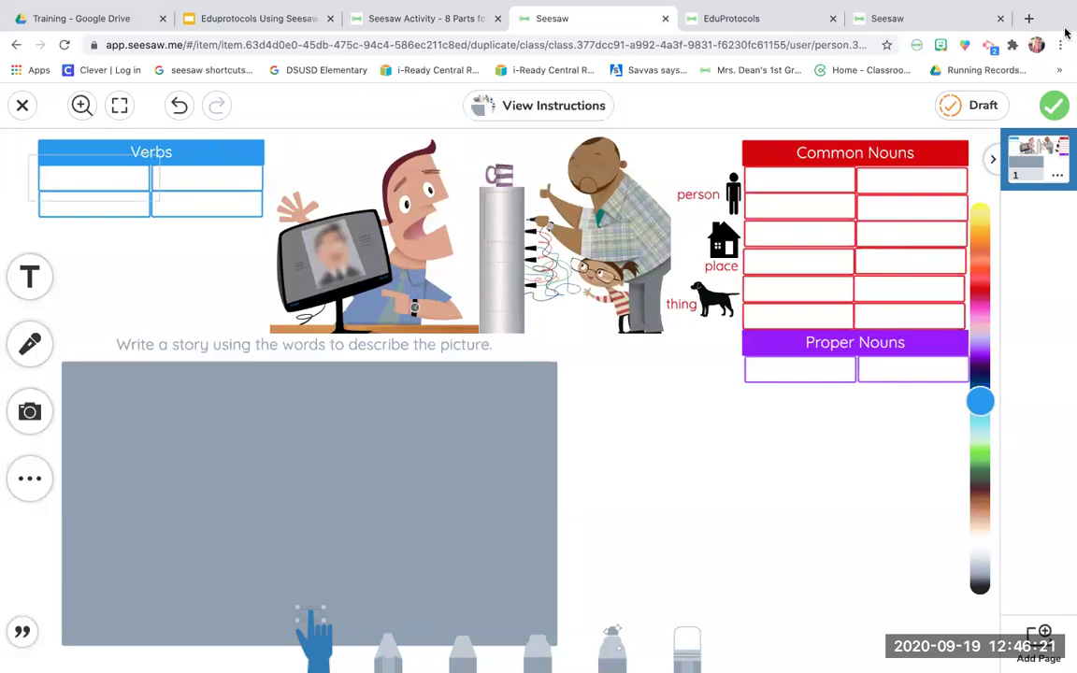
pyautogui.click(120, 175)
pyautogui.write('plug')
pyautogui.click(189, 176)
pyautogui.click(195, 176)
pyautogui.write('look')
pyautogui.click(115, 204)
pyautogui.click(114, 203)
pyautogui.write('speaking')
# Extend the first two verbs to plugging and looking, leaving the fourth Verbs box empty
pyautogui.click(120, 180)
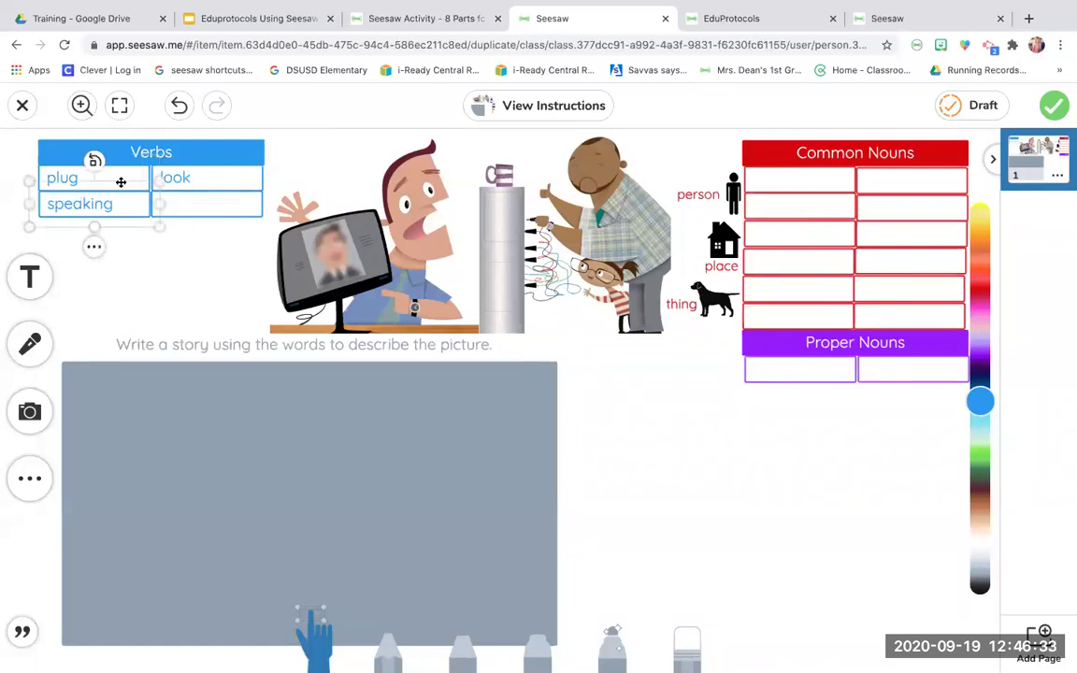
pyautogui.click(121, 180)
pyautogui.write('ging')
pyautogui.click(192, 176)
pyautogui.click(192, 176)
pyautogui.write('ing')
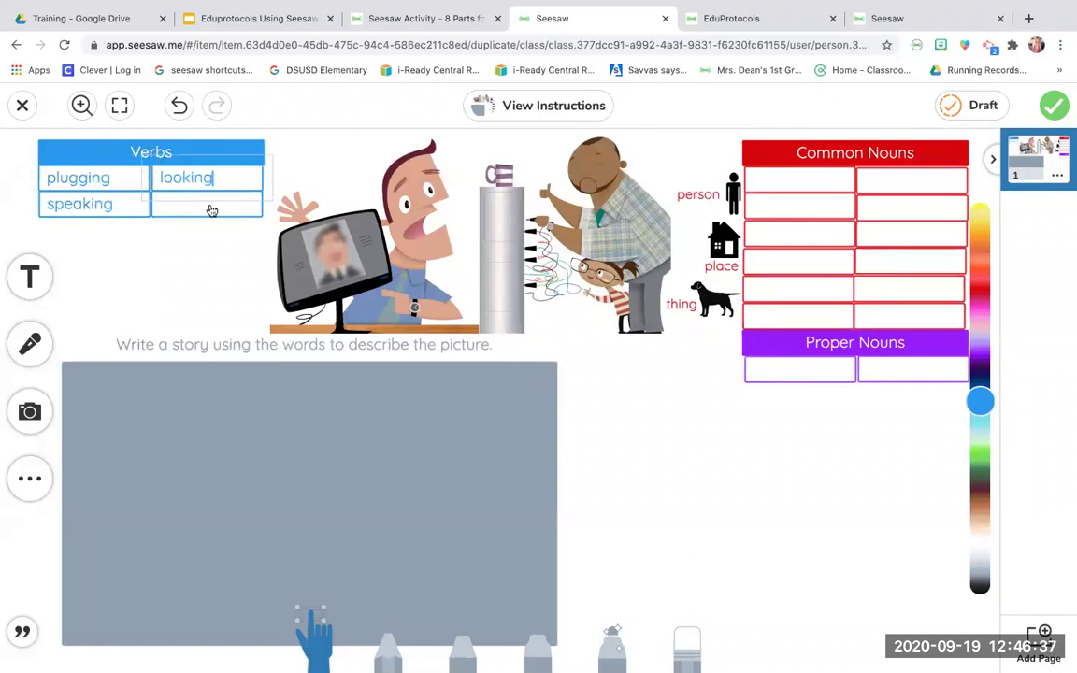
pyautogui.click(211, 209)
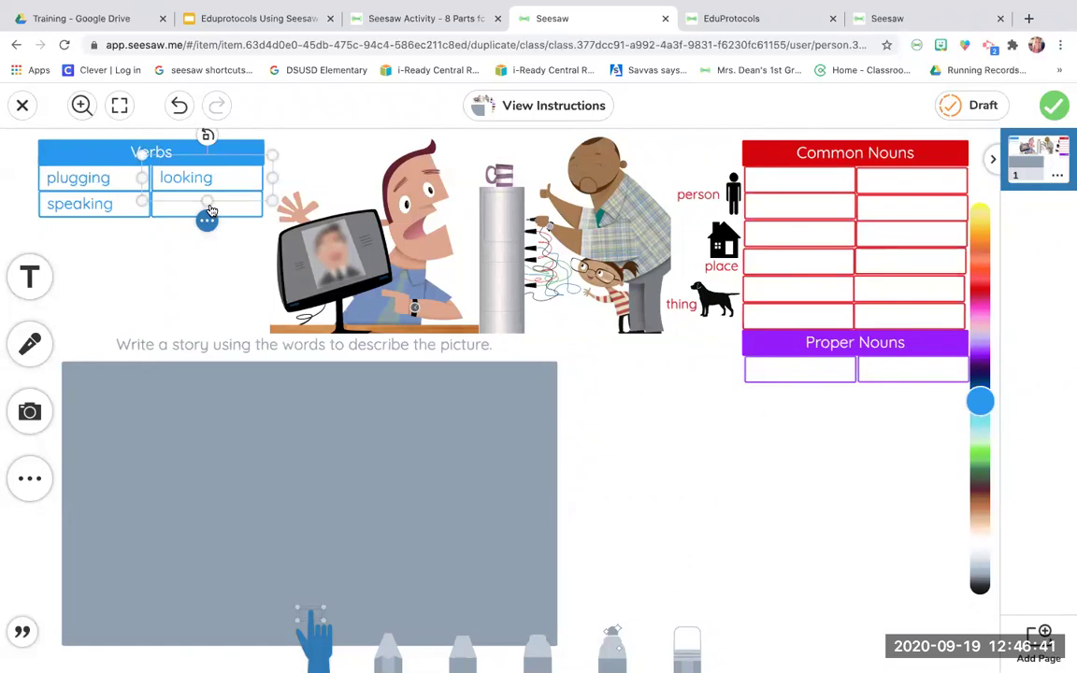
pyautogui.click(231, 212)
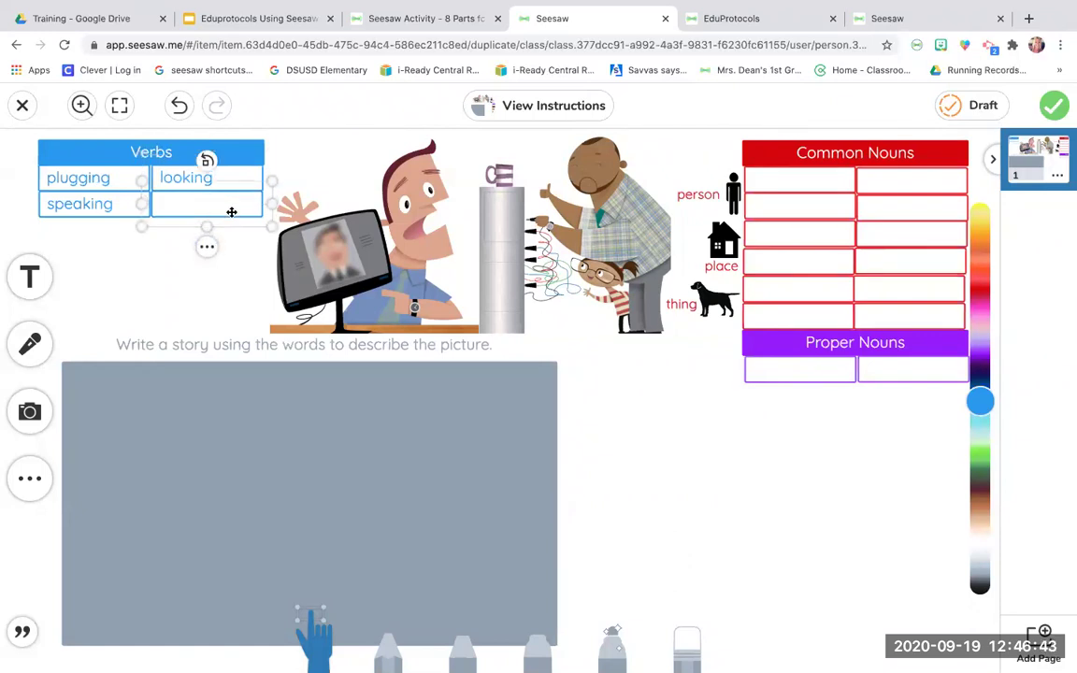
pyautogui.click(231, 212)
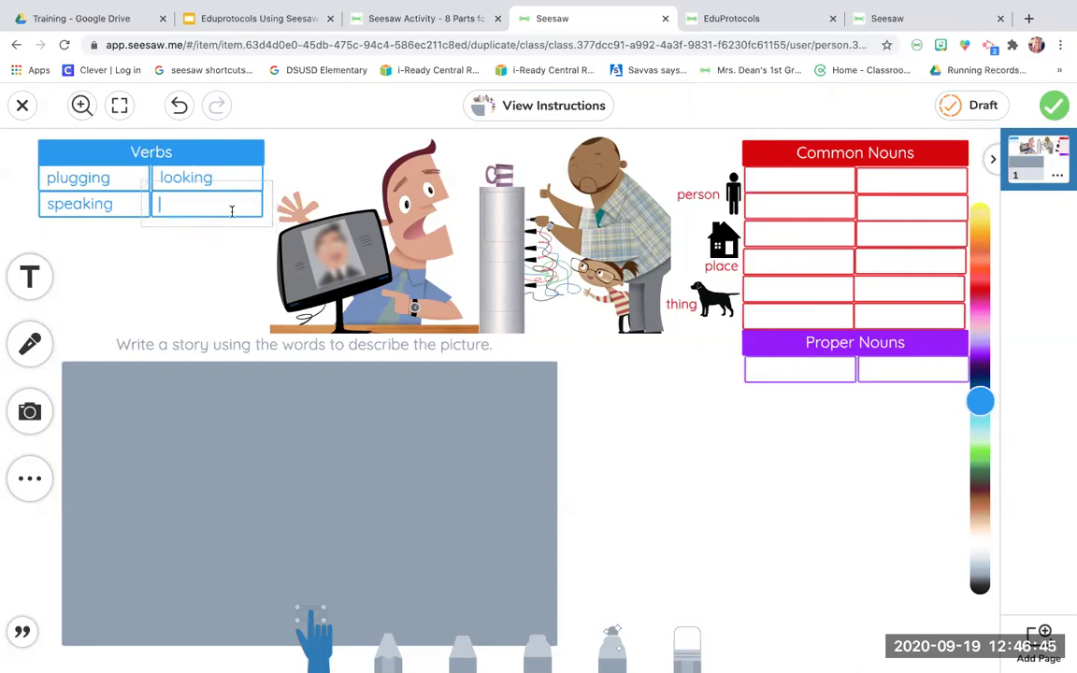
pyautogui.click(635, 433)
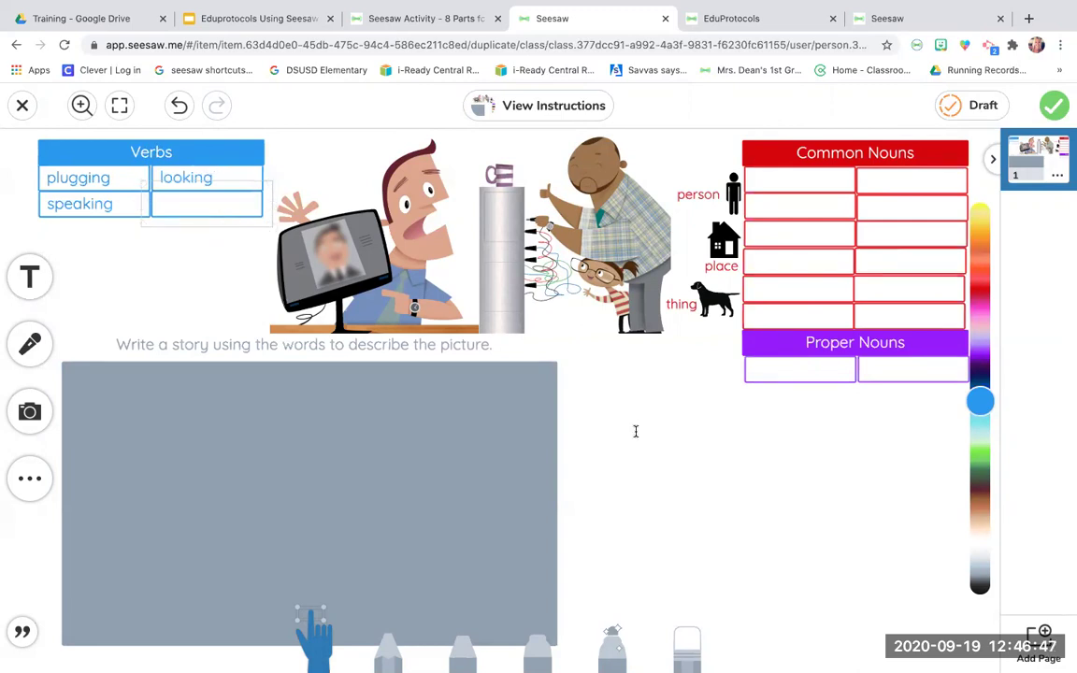
# Enter man in the first person box under Common Nouns
pyautogui.click(811, 185)
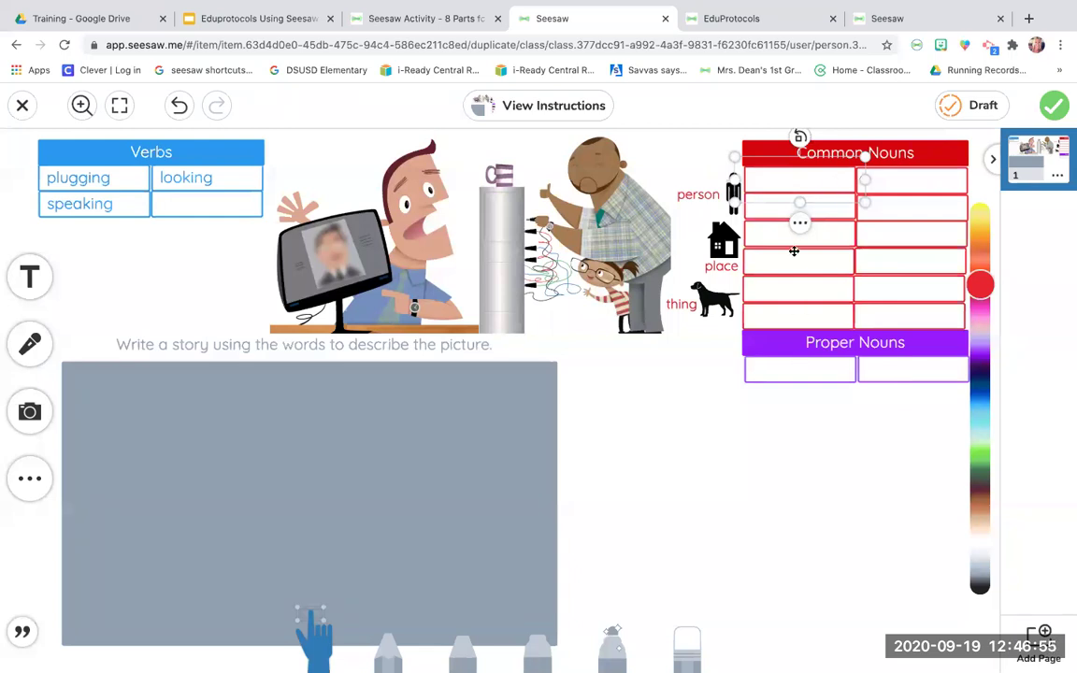
pyautogui.click(786, 178)
pyautogui.write('bo')
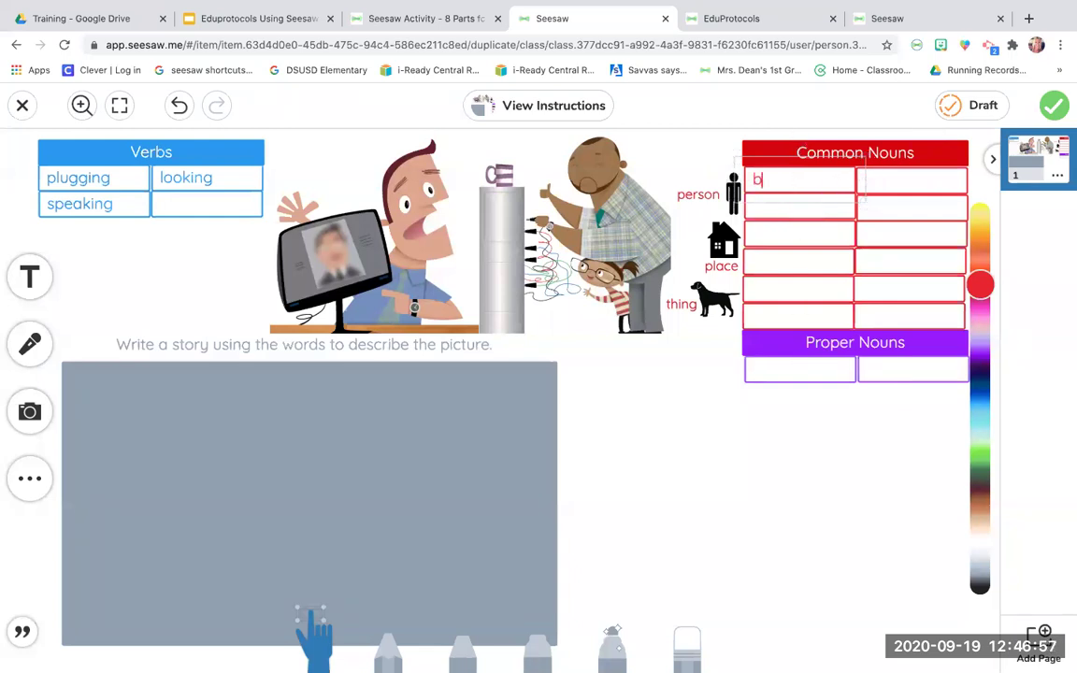
pyautogui.press('BackSpace')
pyautogui.press('BackSpace')
pyautogui.write('man')
# Enter a titled surname in the first Proper Nouns box and open the large story box for writing
pyautogui.click(813, 367)
pyautogui.click(813, 366)
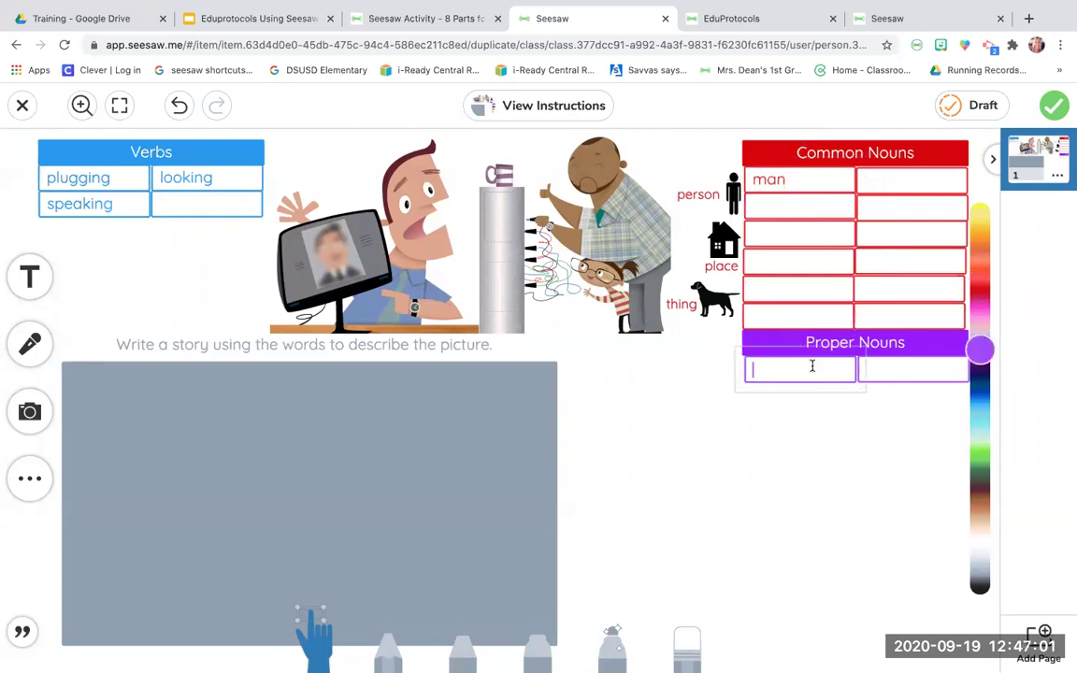
pyautogui.write('Mr. Smith')
pyautogui.click(809, 463)
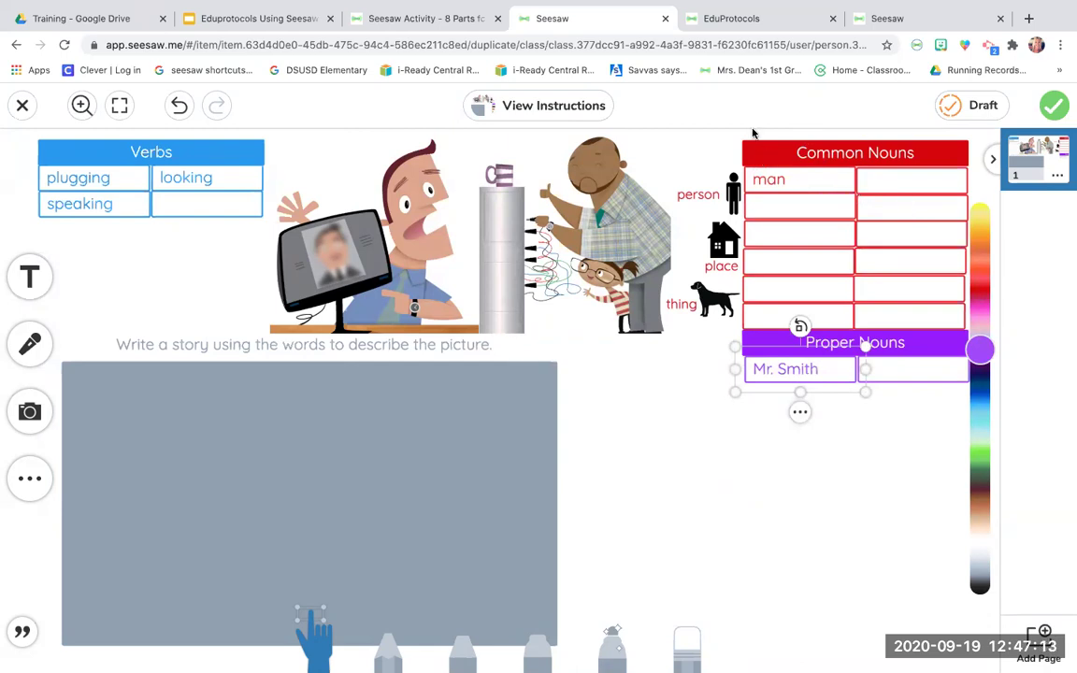
pyautogui.click(289, 429)
pyautogui.click(289, 427)
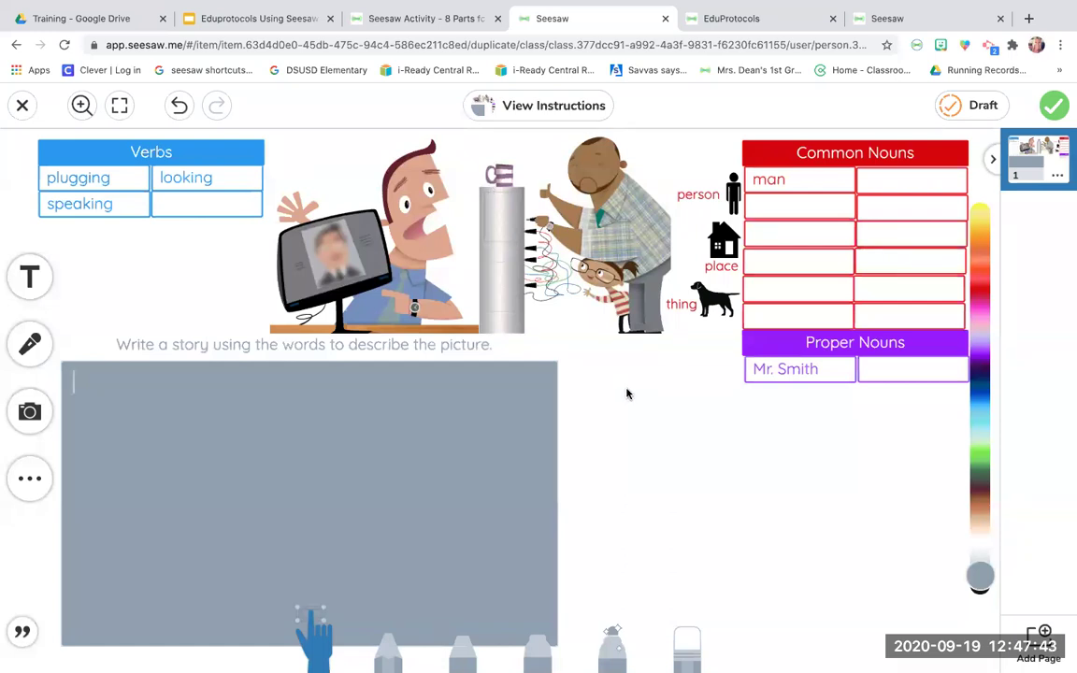
# Discard the edited response, and open and cancel the student selection for a new 8 Parts for Littles response
pyautogui.click(23, 104)
pyautogui.click(617, 565)
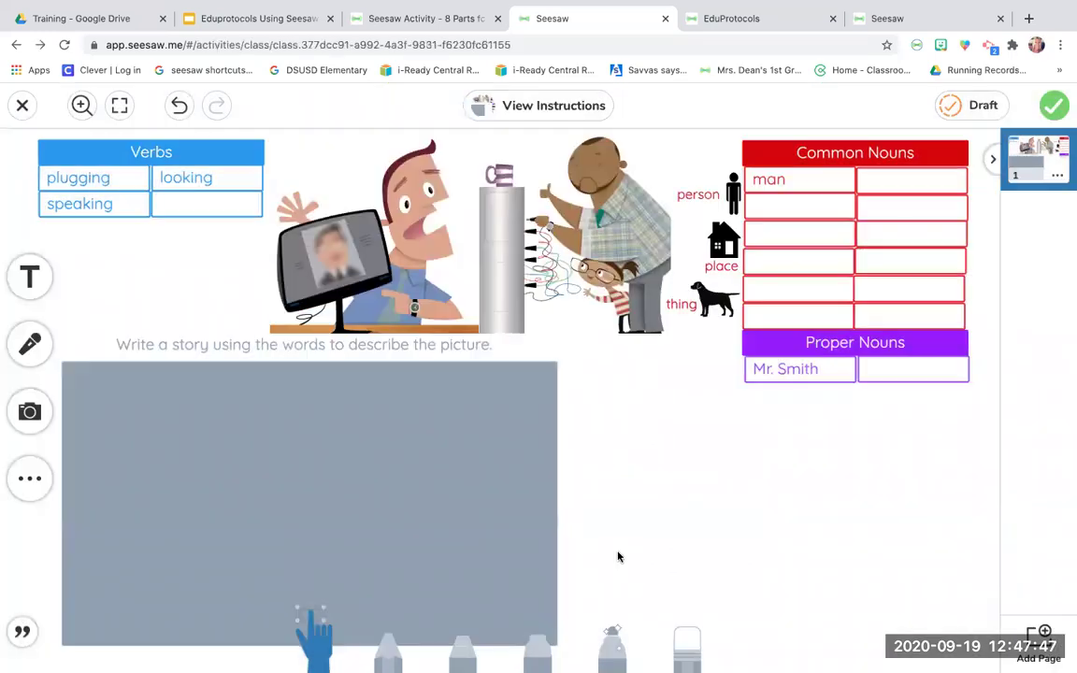
pyautogui.click(611, 372)
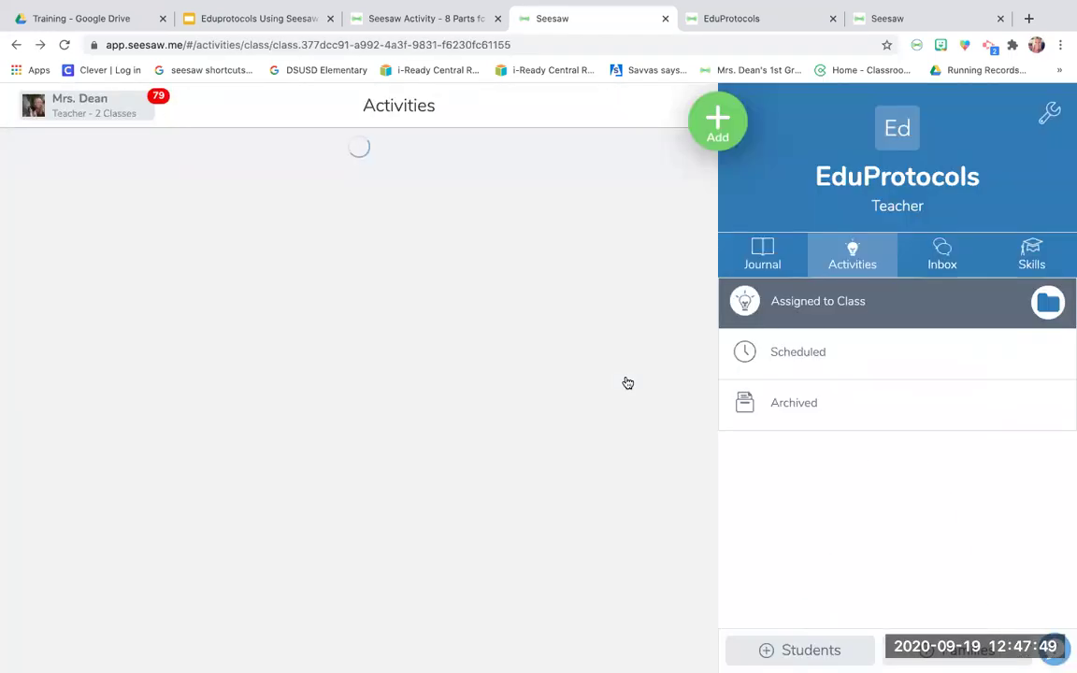
pyautogui.click(575, 294)
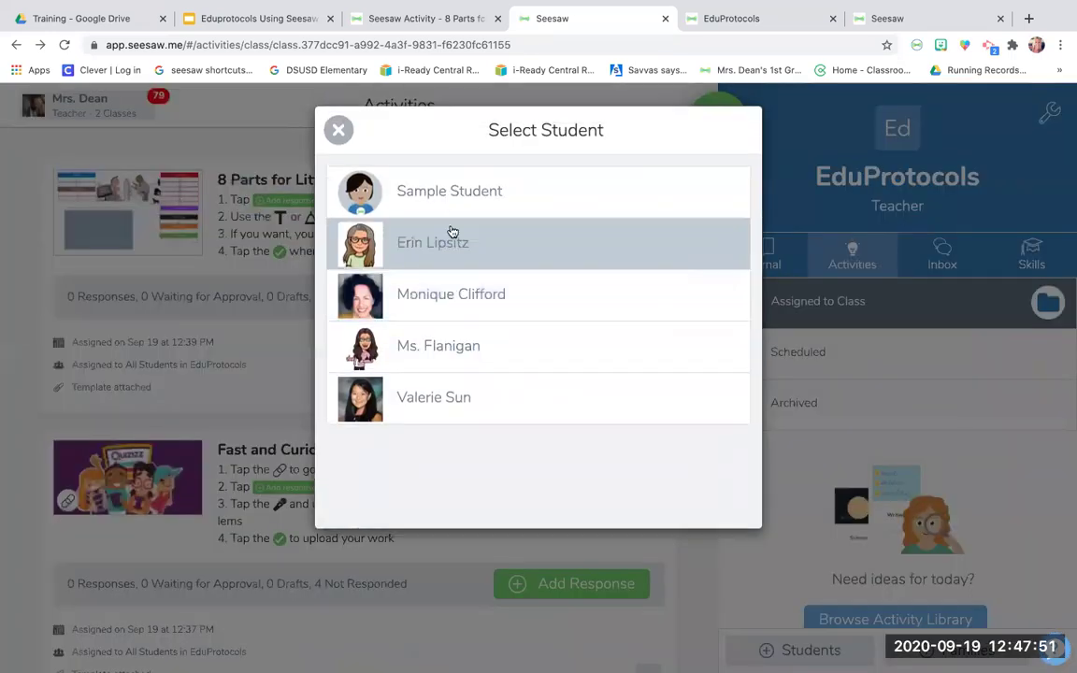
pyautogui.click(339, 131)
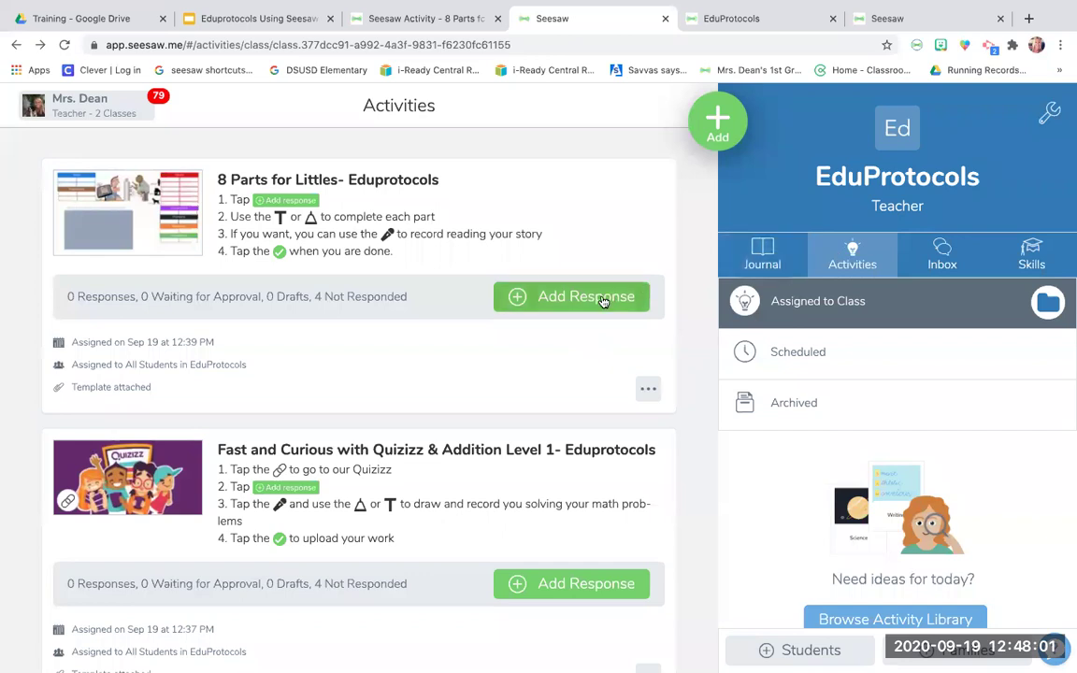
pyautogui.click(530, 307)
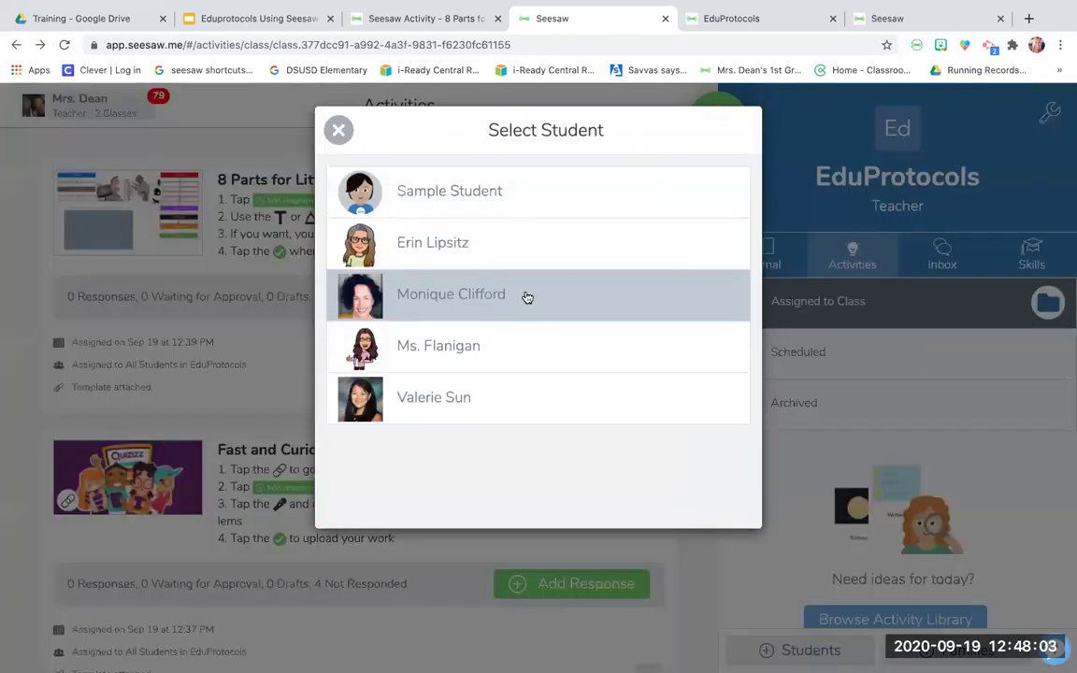
pyautogui.click(458, 192)
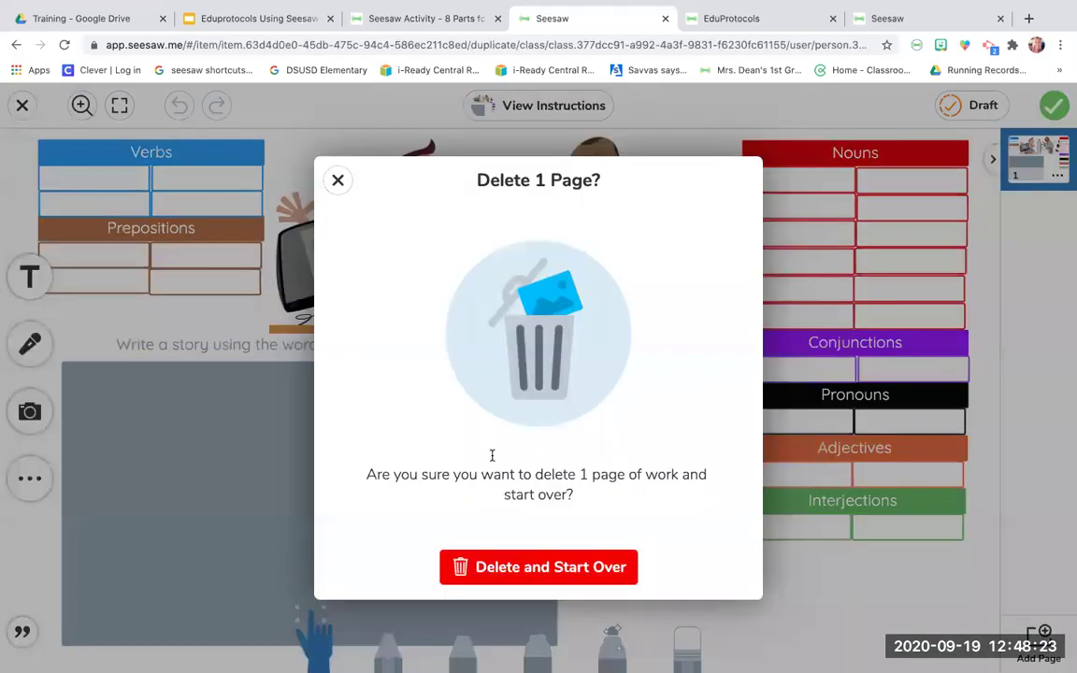
pyautogui.click(509, 561)
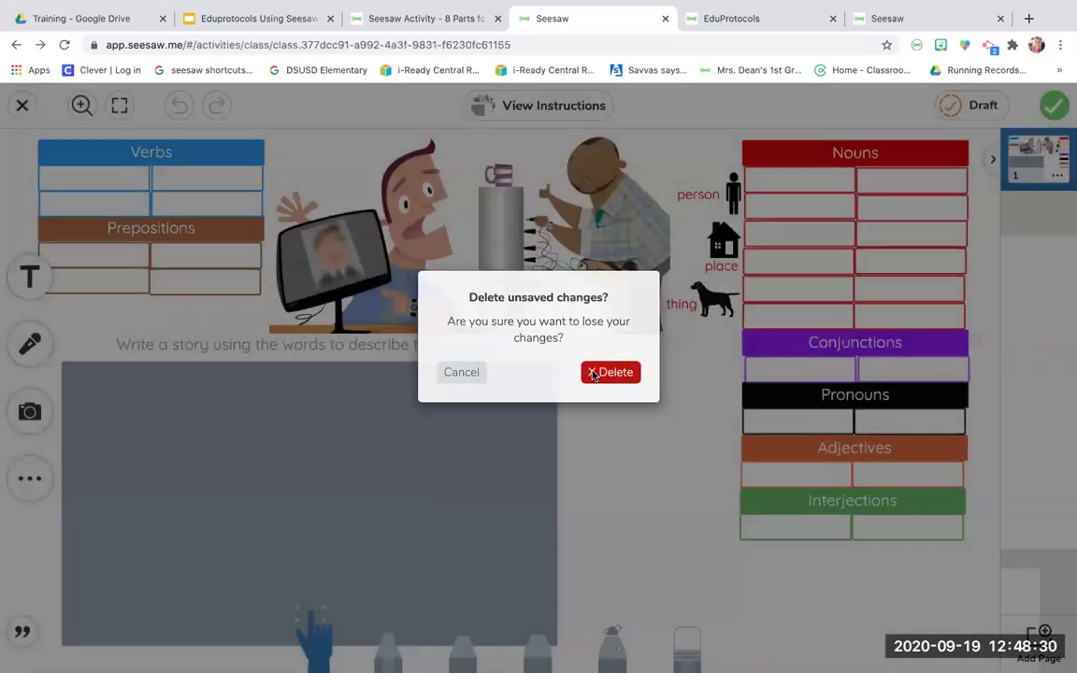
pyautogui.click(592, 375)
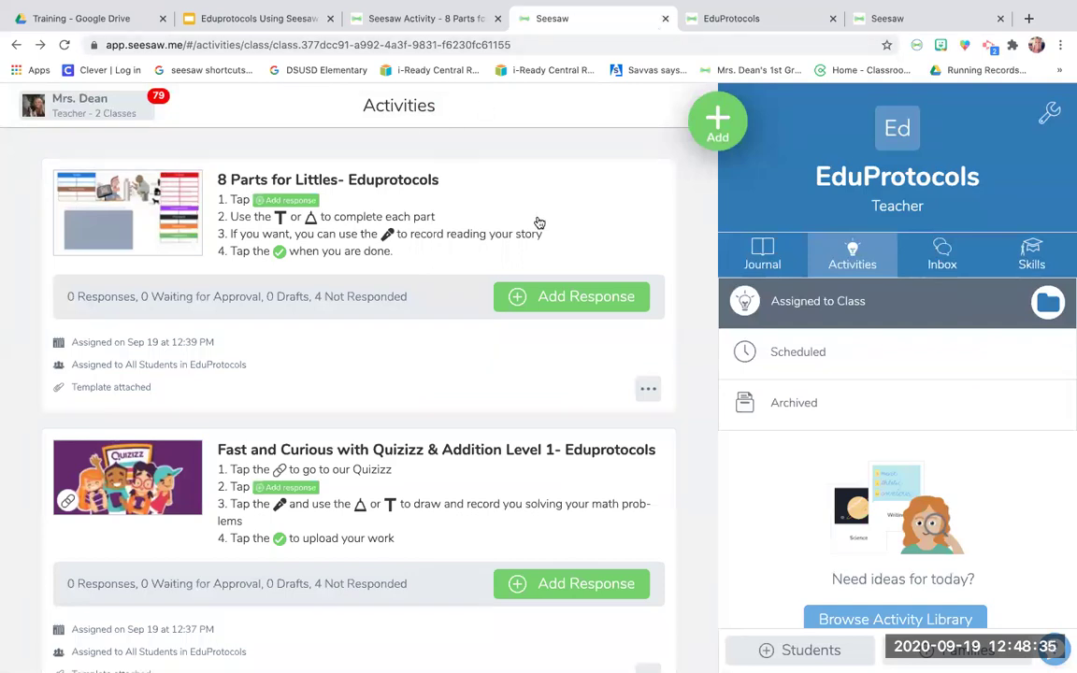
# Find the 8 Parts for Littles- Eduprotocols activity in My Library and make an editable copy of it
pyautogui.click(713, 16)
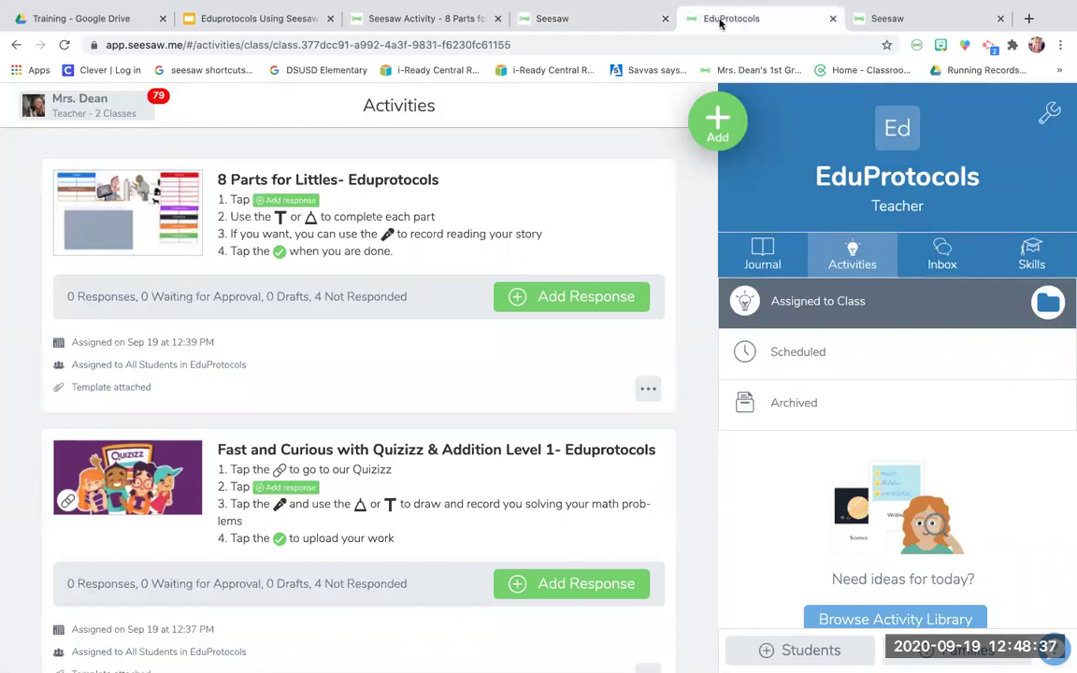
pyautogui.scroll(-1, 869, 448)
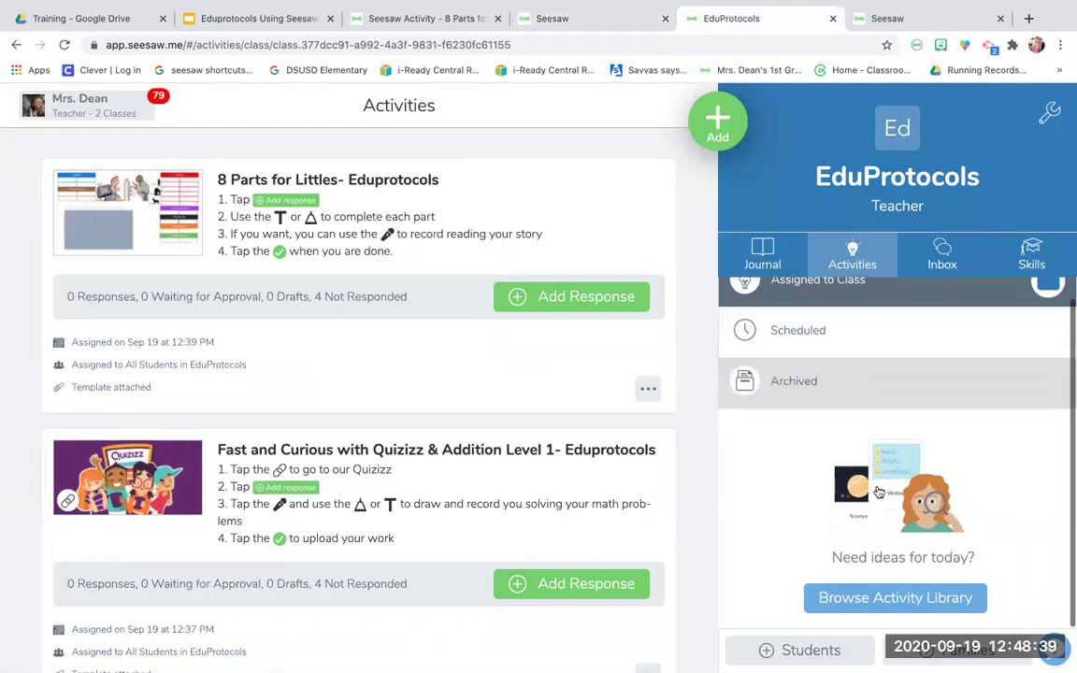
pyautogui.click(937, 598)
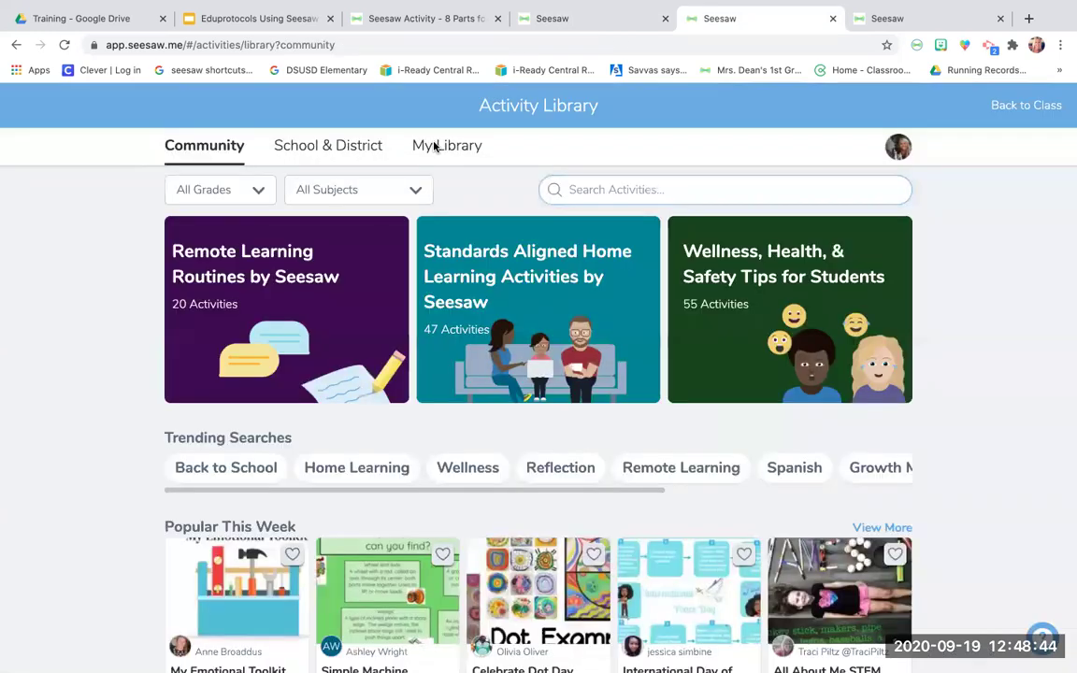
pyautogui.click(435, 146)
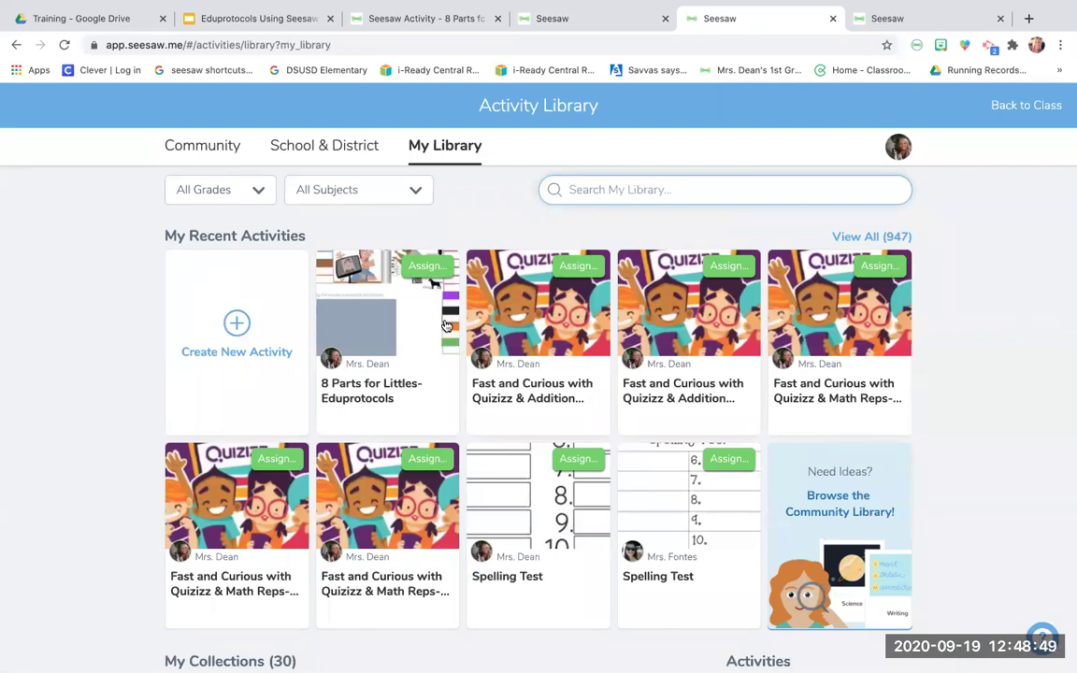
pyautogui.click(446, 326)
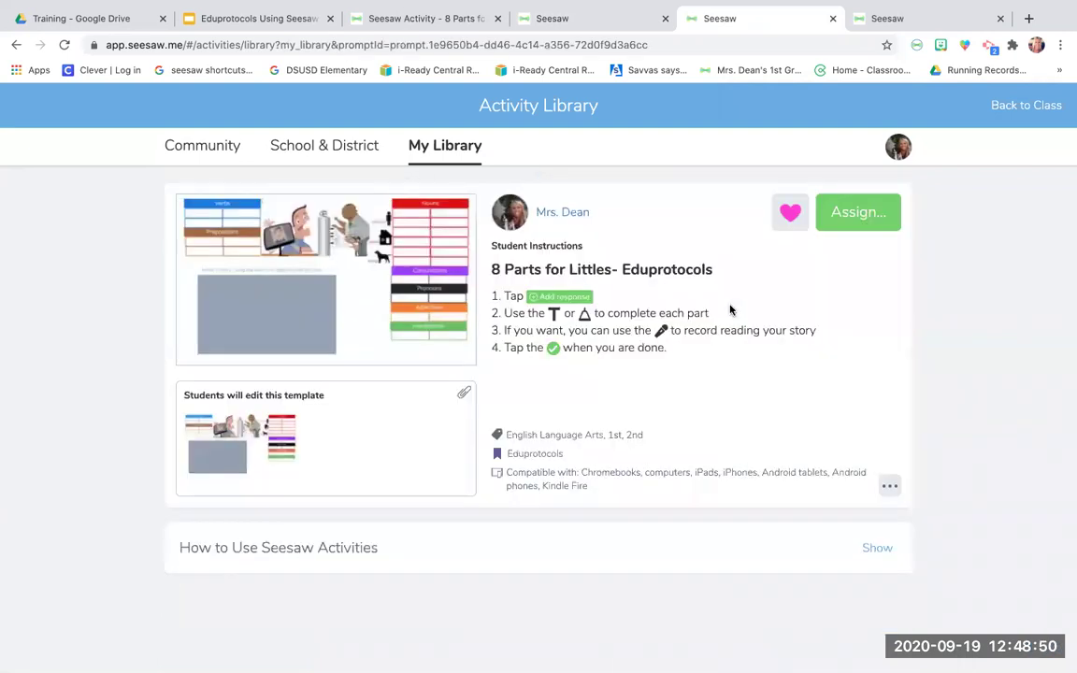
pyautogui.click(891, 487)
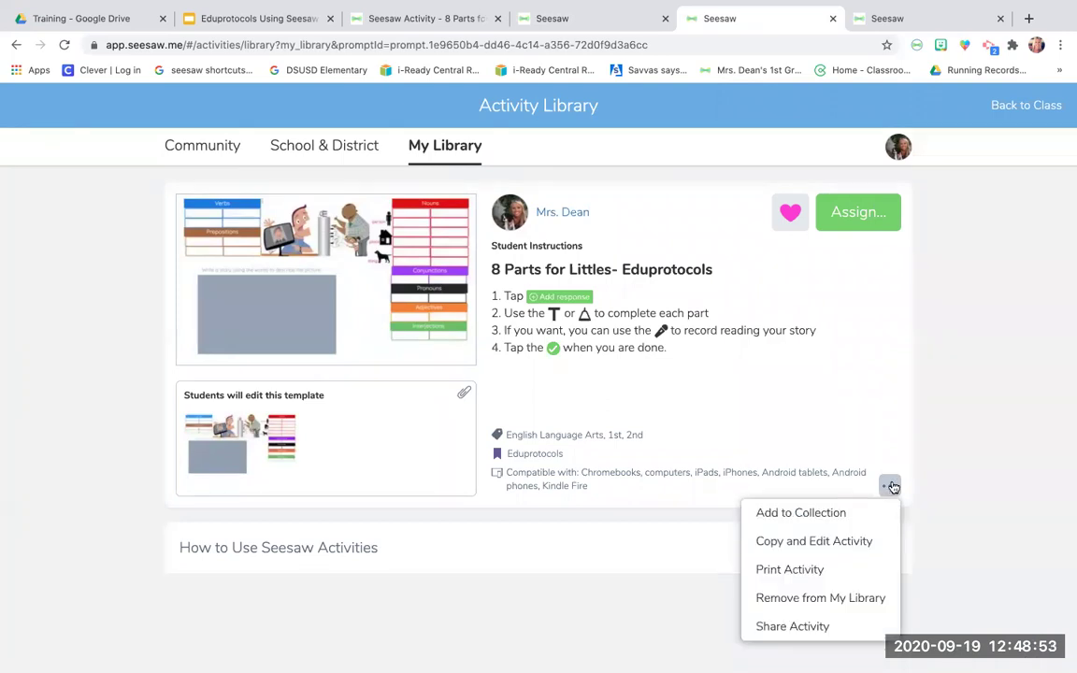
pyautogui.click(846, 542)
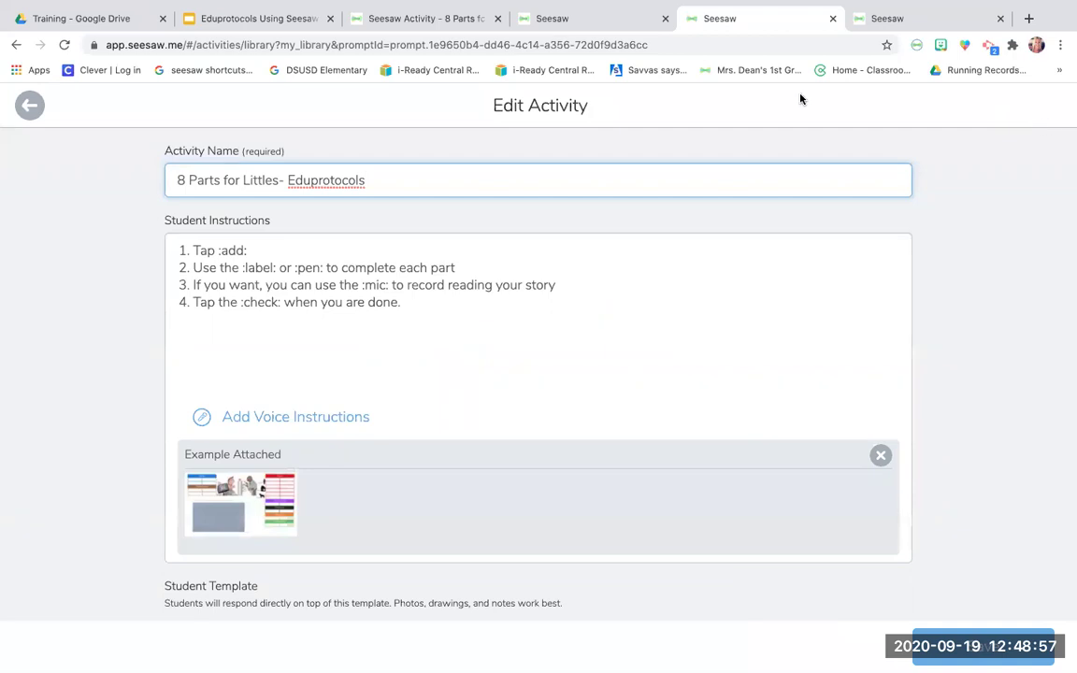
# Rename the copied activity 4 Parts for Littles- Eduprotocols
pyautogui.click(185, 180)
pyautogui.press('BackSpace')
pyautogui.write('4')
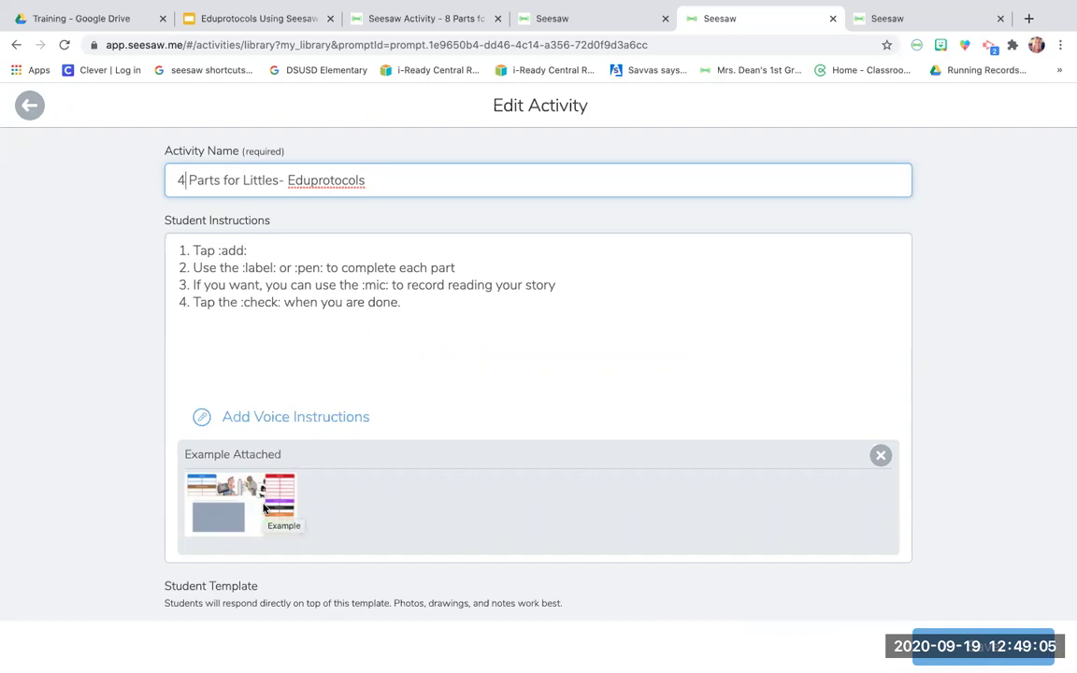
# Open the copied activity's student template and delete all the answer boxes under Prepositions except the first one, keeping the heading
pyautogui.scroll(-3, 243, 421)
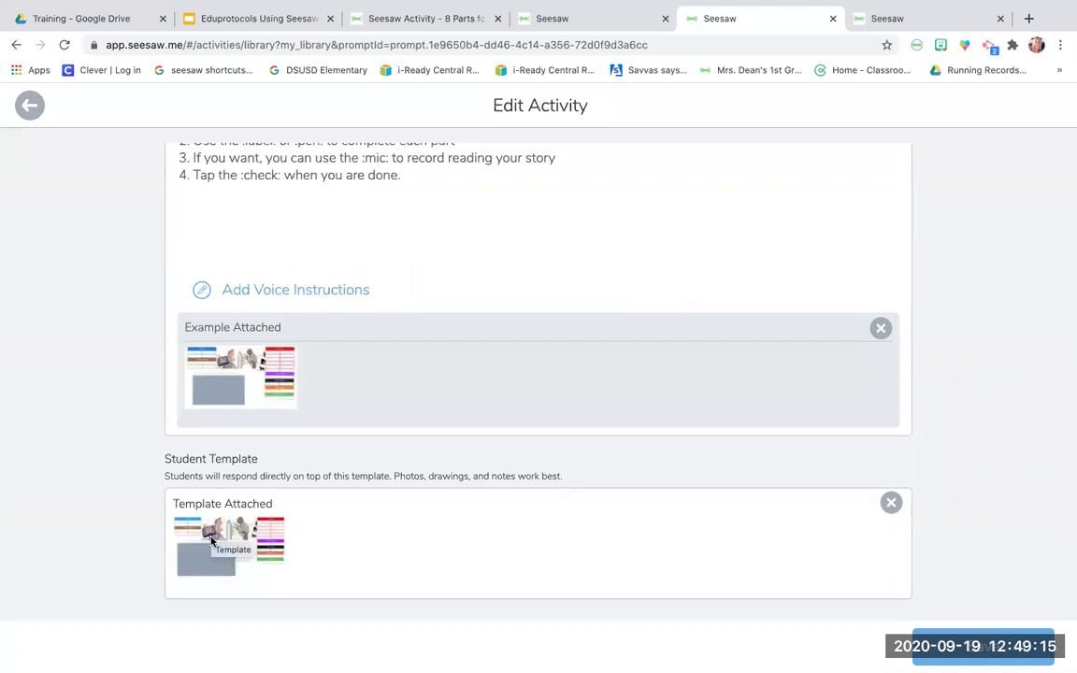
pyautogui.click(198, 562)
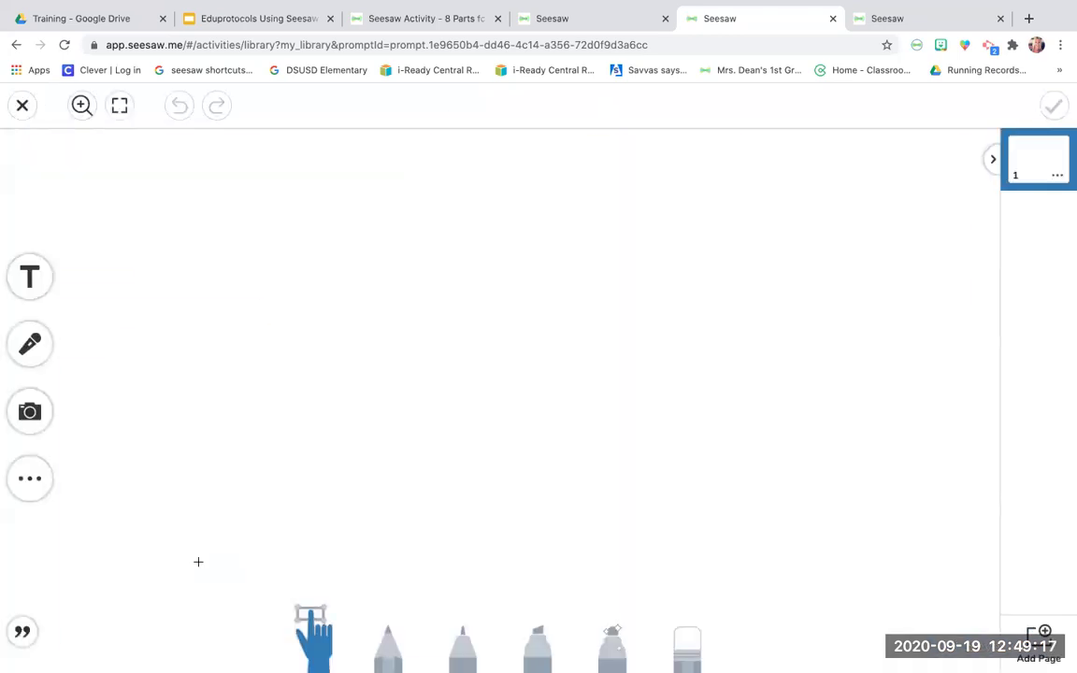
pyautogui.click(209, 254)
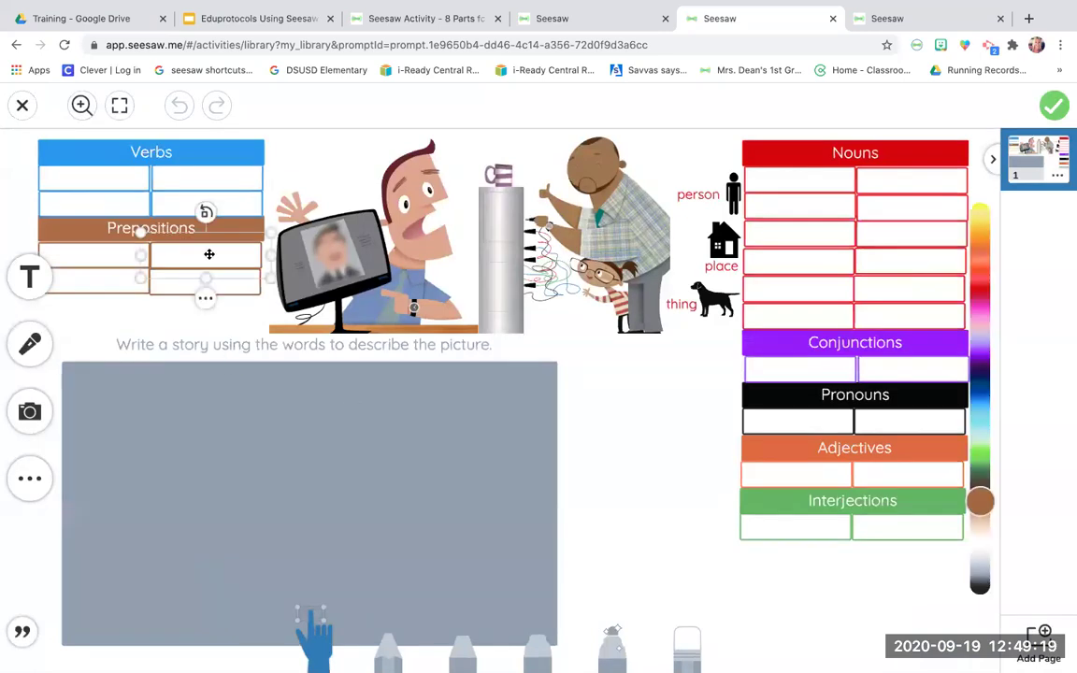
pyautogui.press('Delete')
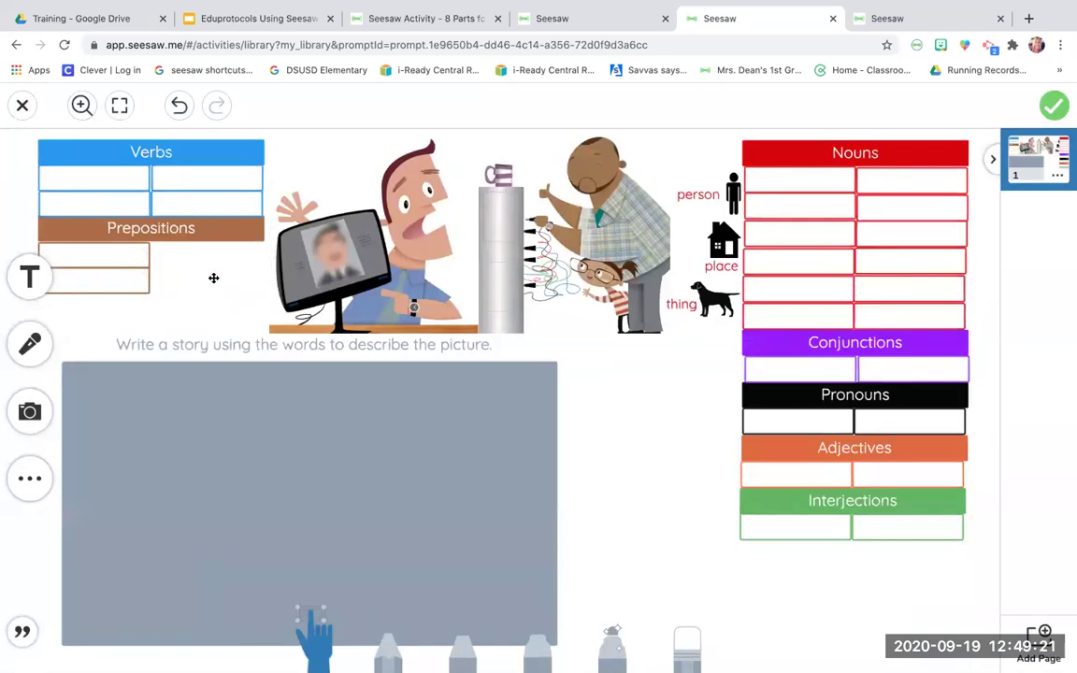
pyautogui.click(203, 230)
pyautogui.click(196, 228)
pyautogui.moveTo(196, 228); pyautogui.dragTo(98, 227)
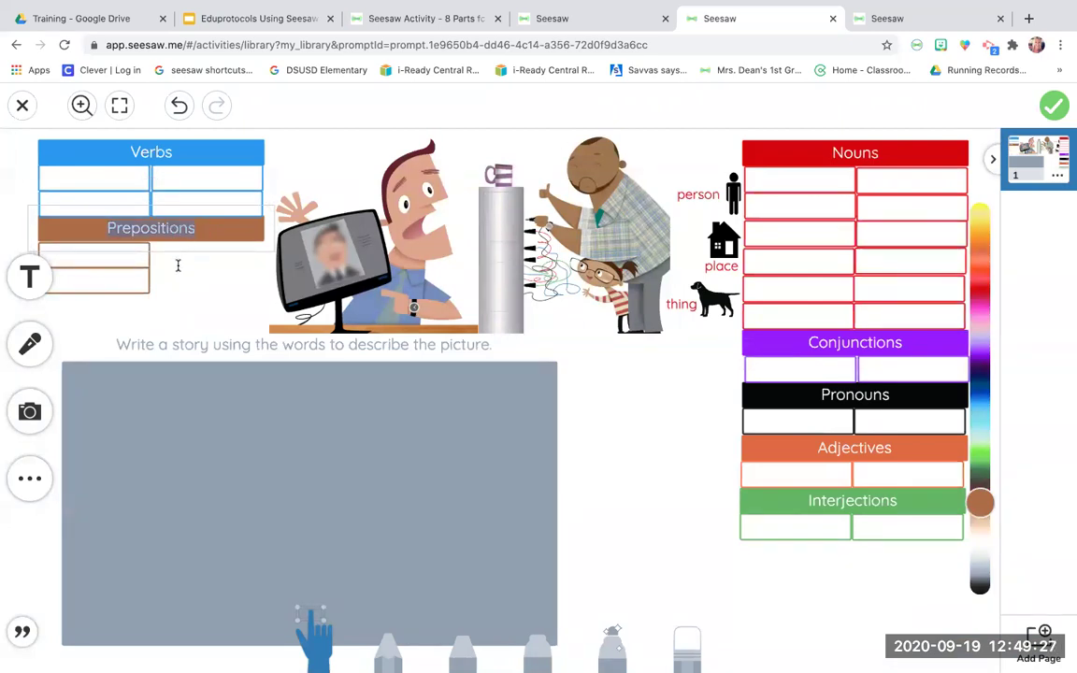
pyautogui.click(113, 280)
pyautogui.press('Delete')
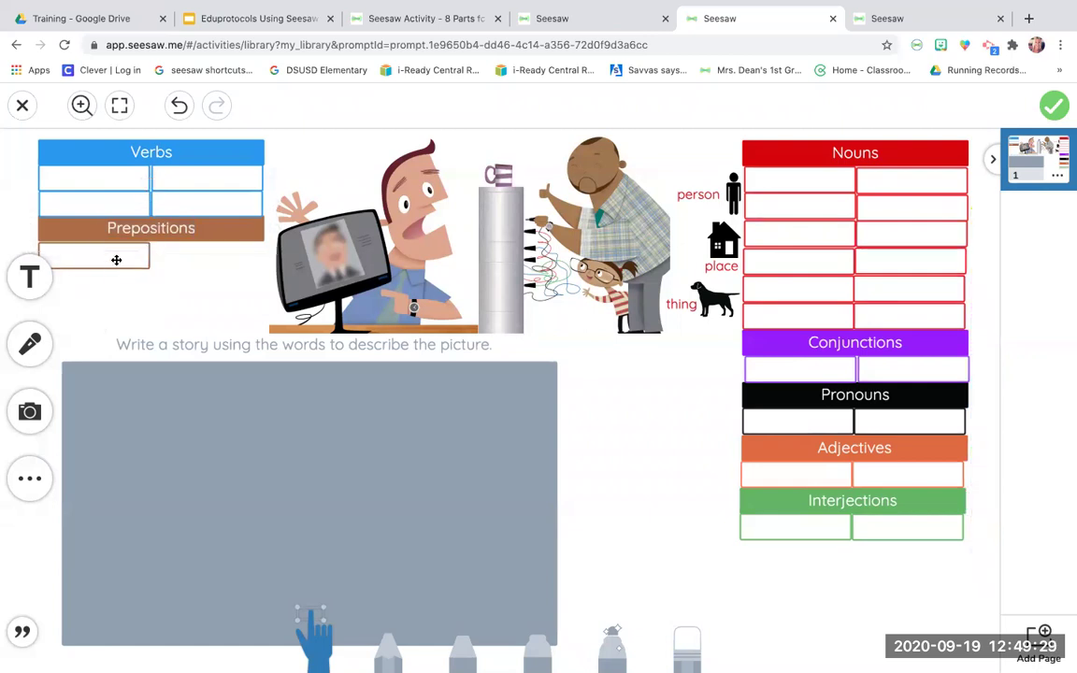
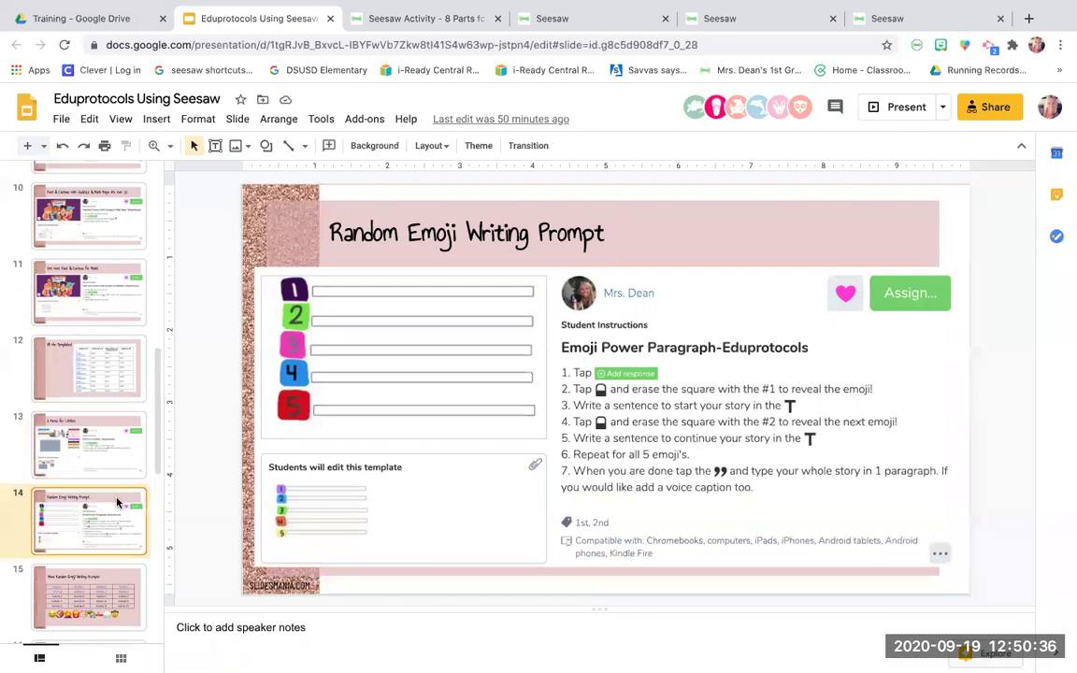
# Look through the Bookakucha and Random Emoji Writing Prompt slides in the Eduprotocols Using Seesaw presentation
pyautogui.scroll(-3, 117, 503)
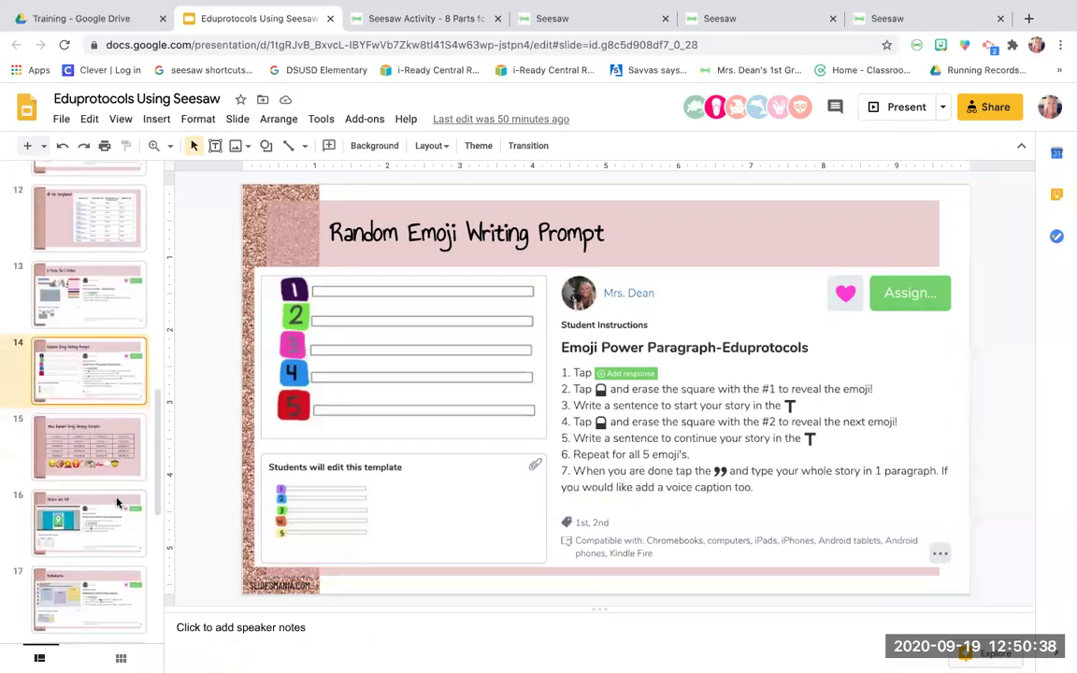
pyautogui.click(117, 503)
pyautogui.click(104, 559)
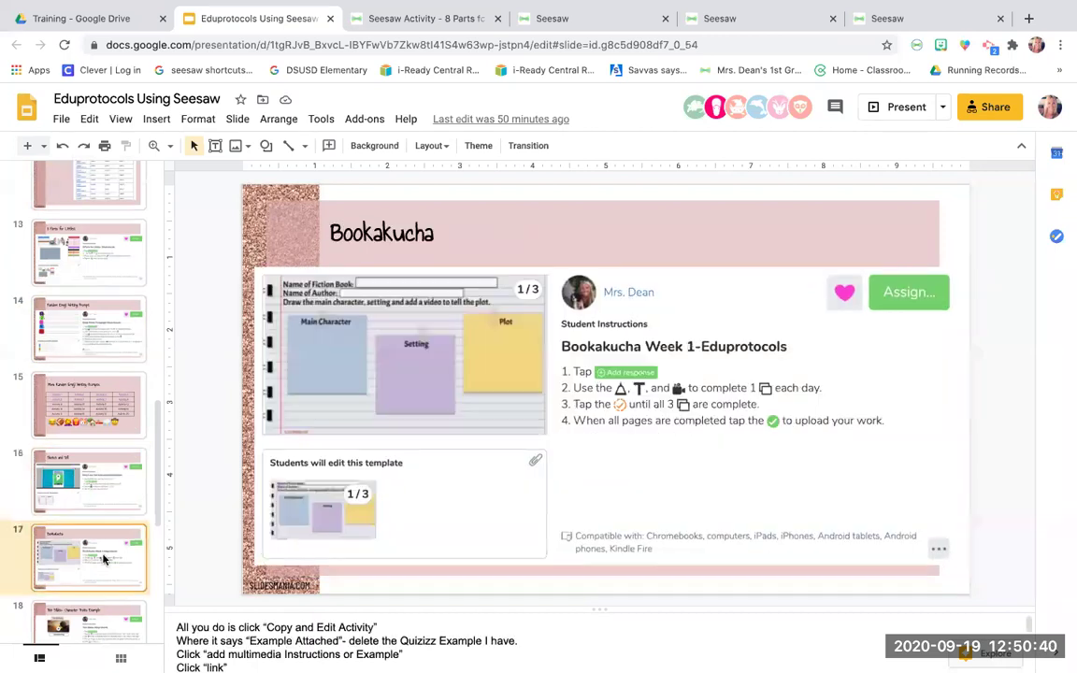
pyautogui.scroll(-1, 105, 559)
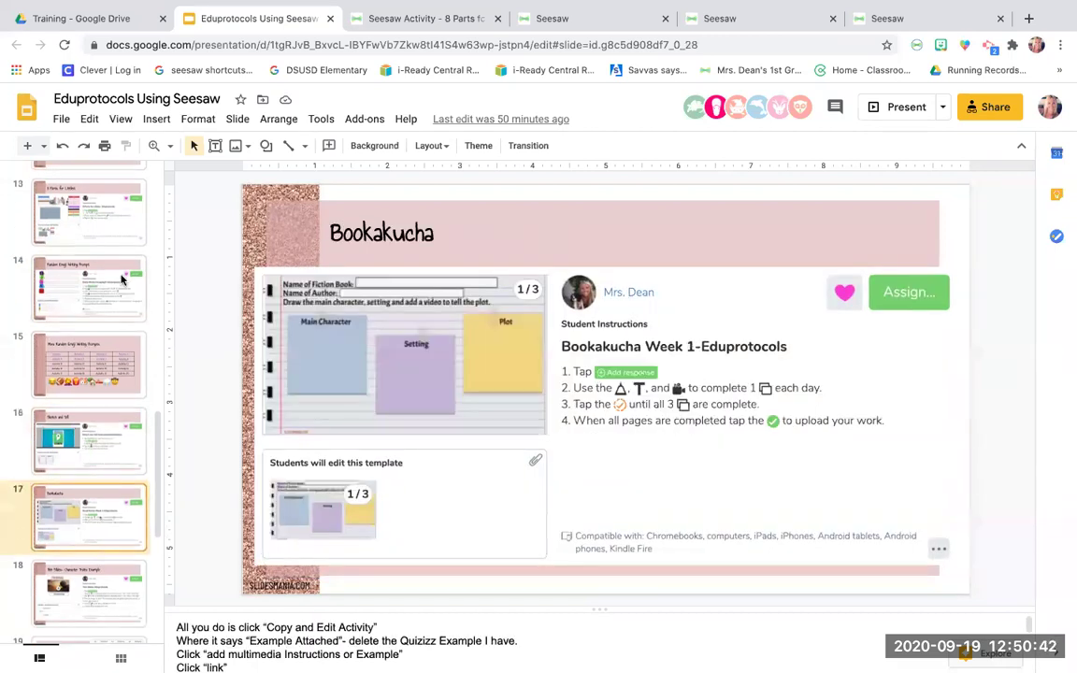
pyautogui.click(122, 279)
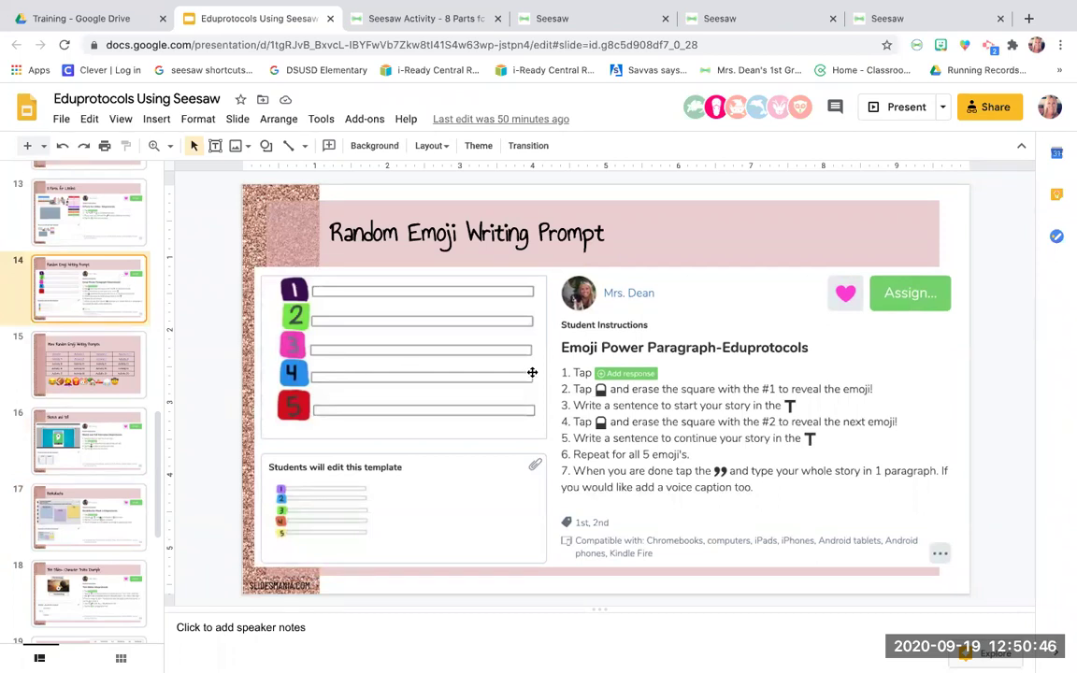
pyautogui.click(519, 338)
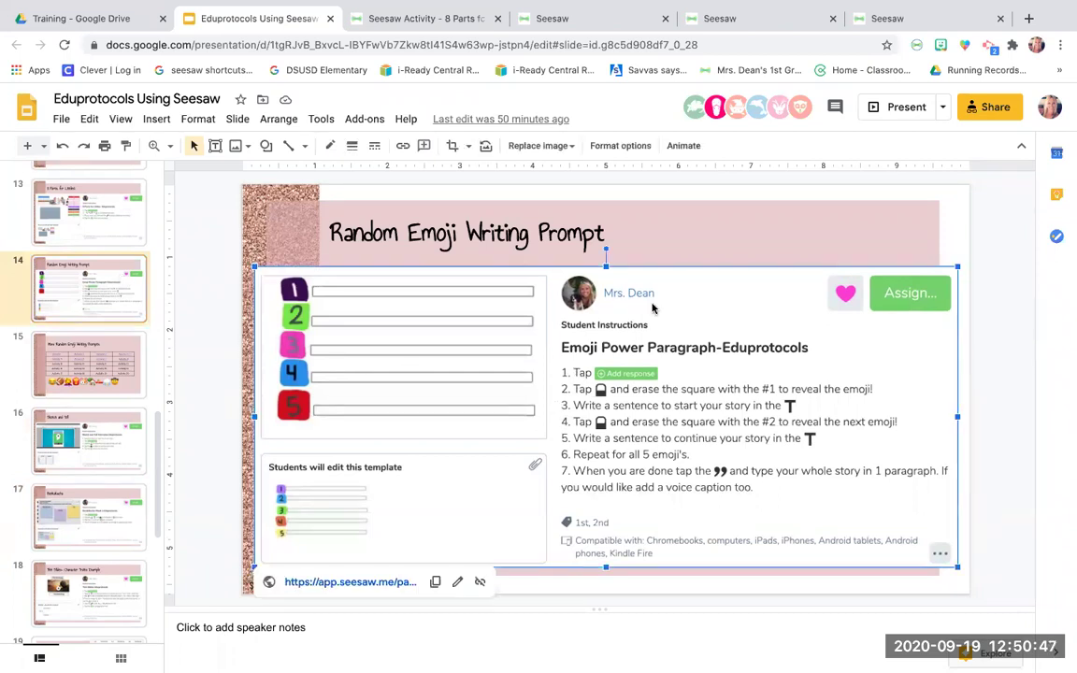
# Switch to the Seesaw class activities and open the Eduprotocols collection in My Library
pyautogui.click(742, 18)
pyautogui.hotkey('ctrl', 'Tab')
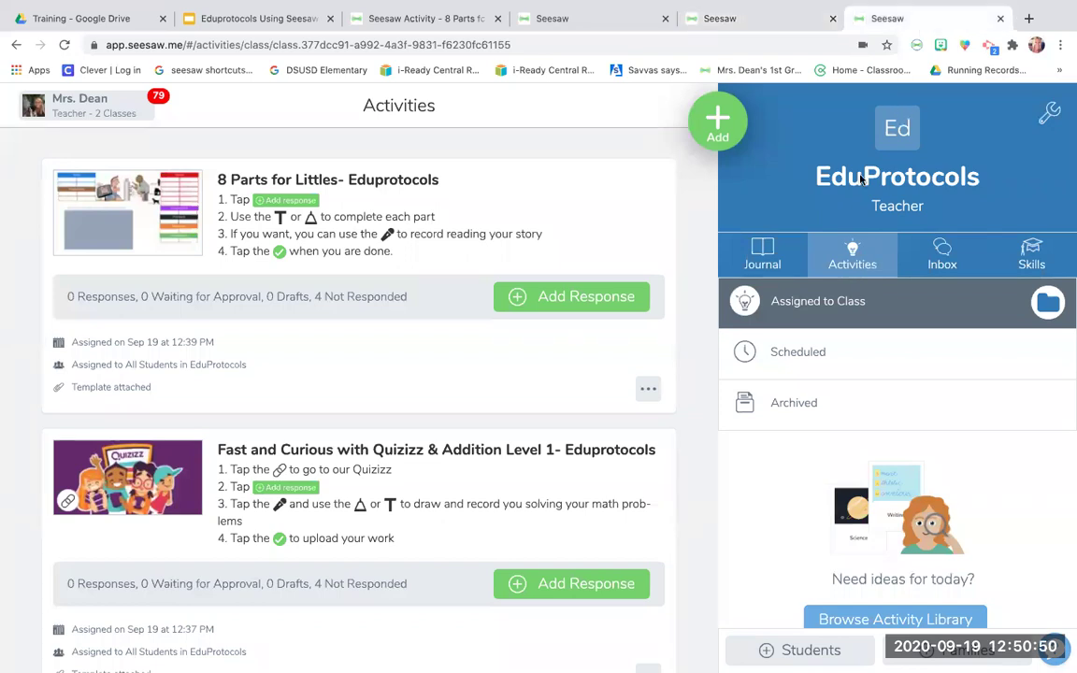
pyautogui.scroll(-1, 850, 369)
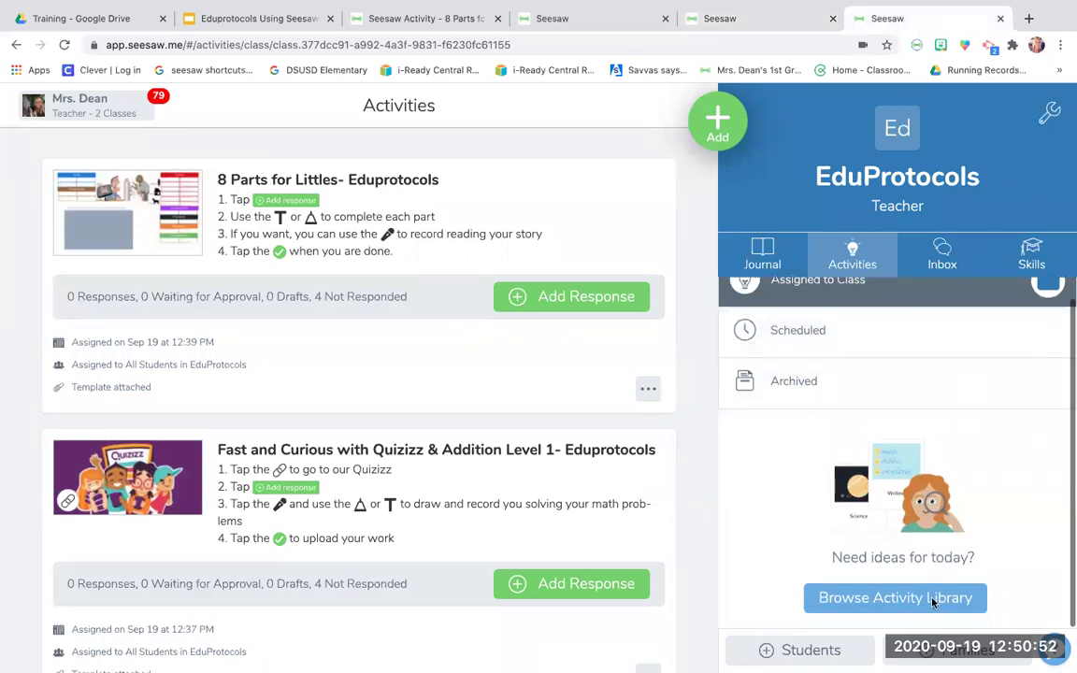
pyautogui.click(889, 601)
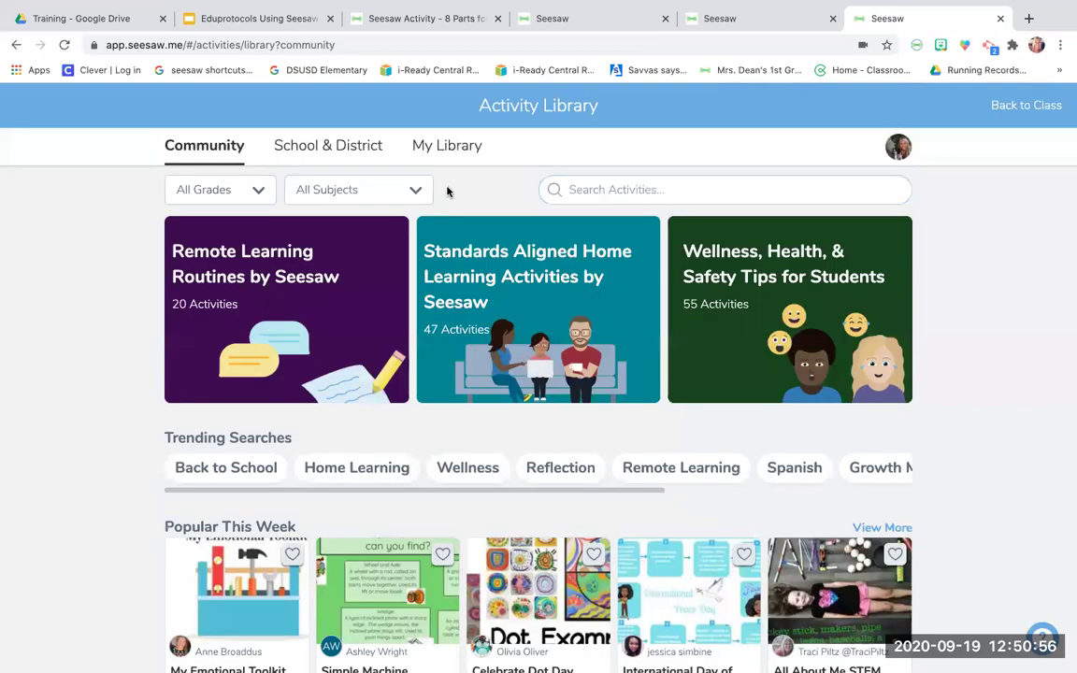
pyautogui.click(448, 146)
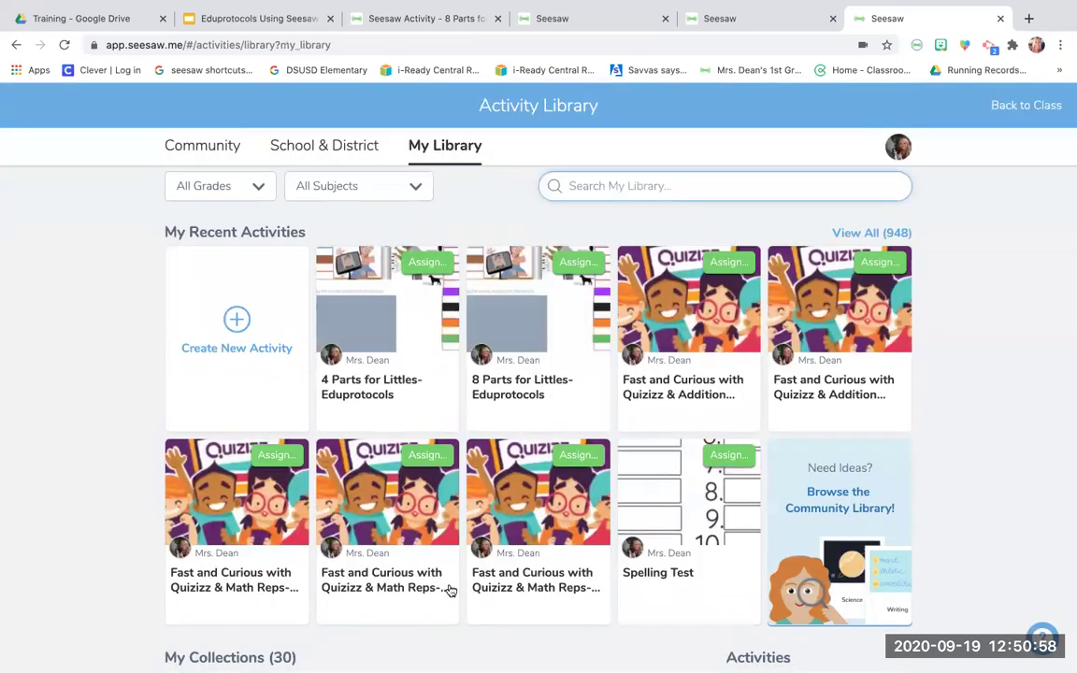
pyautogui.scroll(-5, 446, 571)
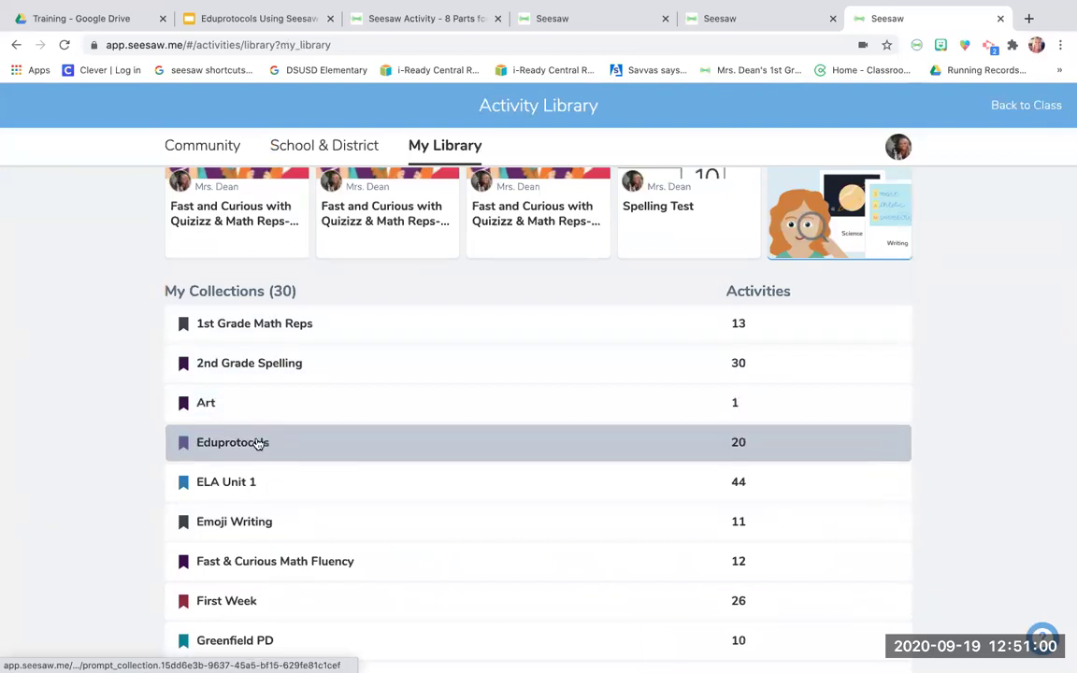
pyautogui.click(257, 443)
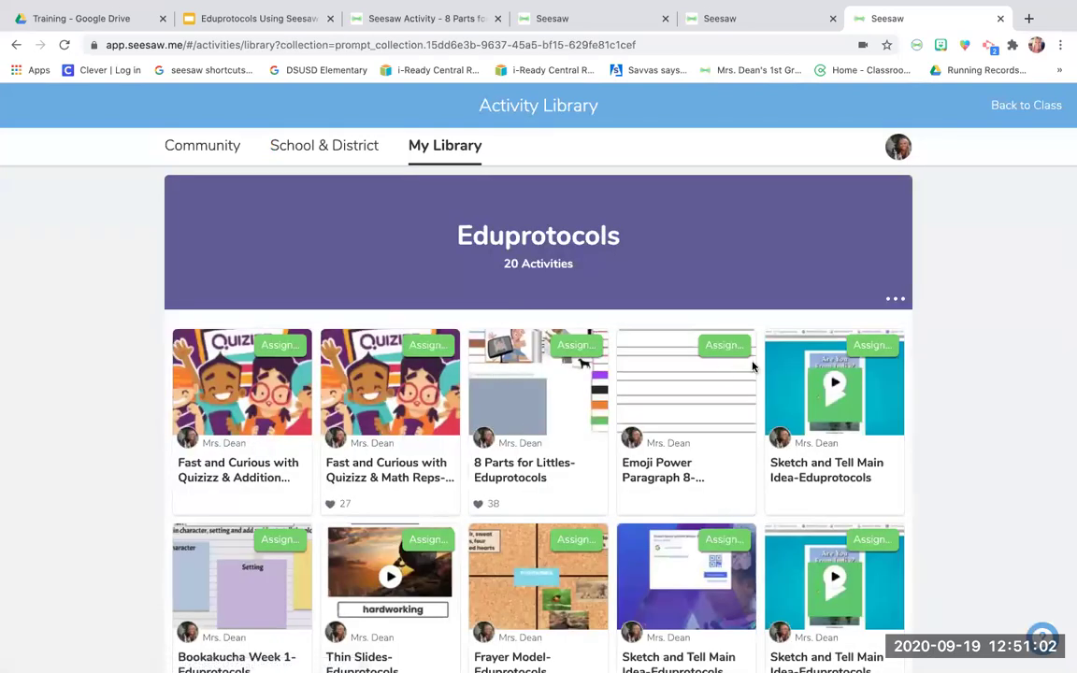
# Assign Emoji Power Paragraph 8-Eduprotocols to the EduProtocols class, view it among the class activities, and close that browser page
pyautogui.click(734, 350)
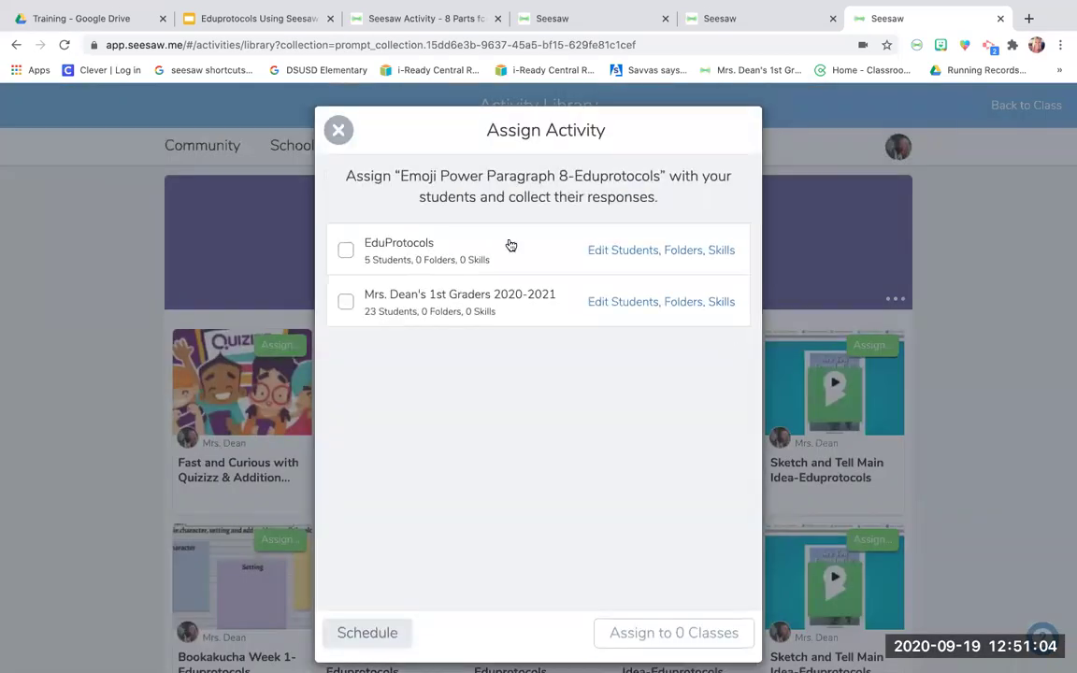
pyautogui.click(453, 273)
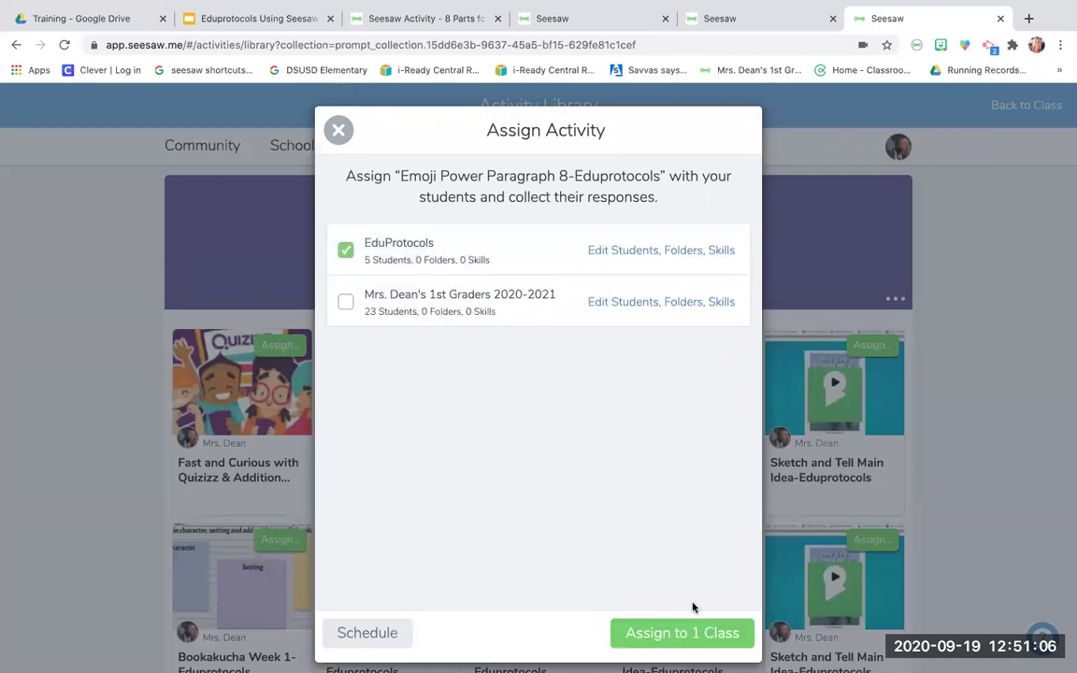
pyautogui.click(697, 642)
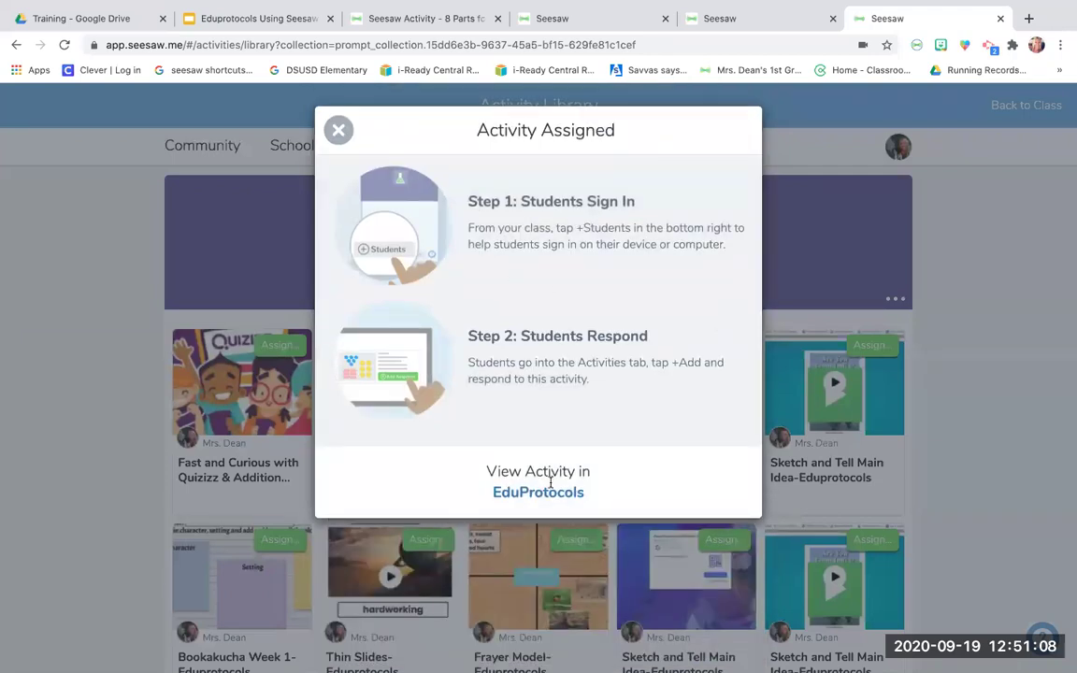
pyautogui.click(425, 495)
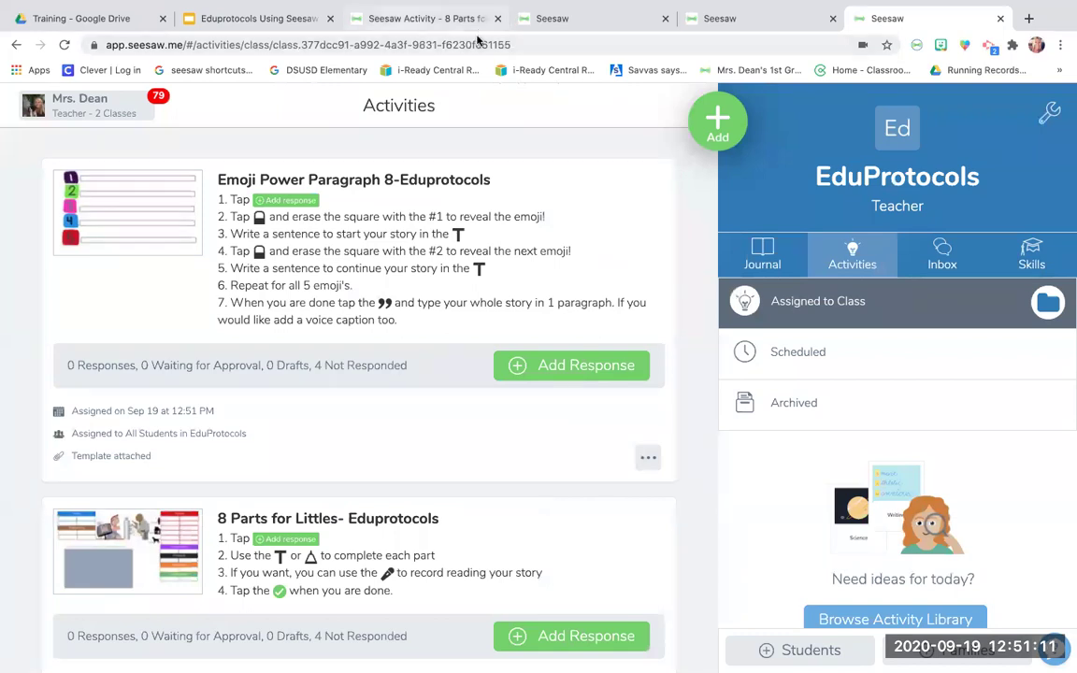
pyautogui.click(999, 19)
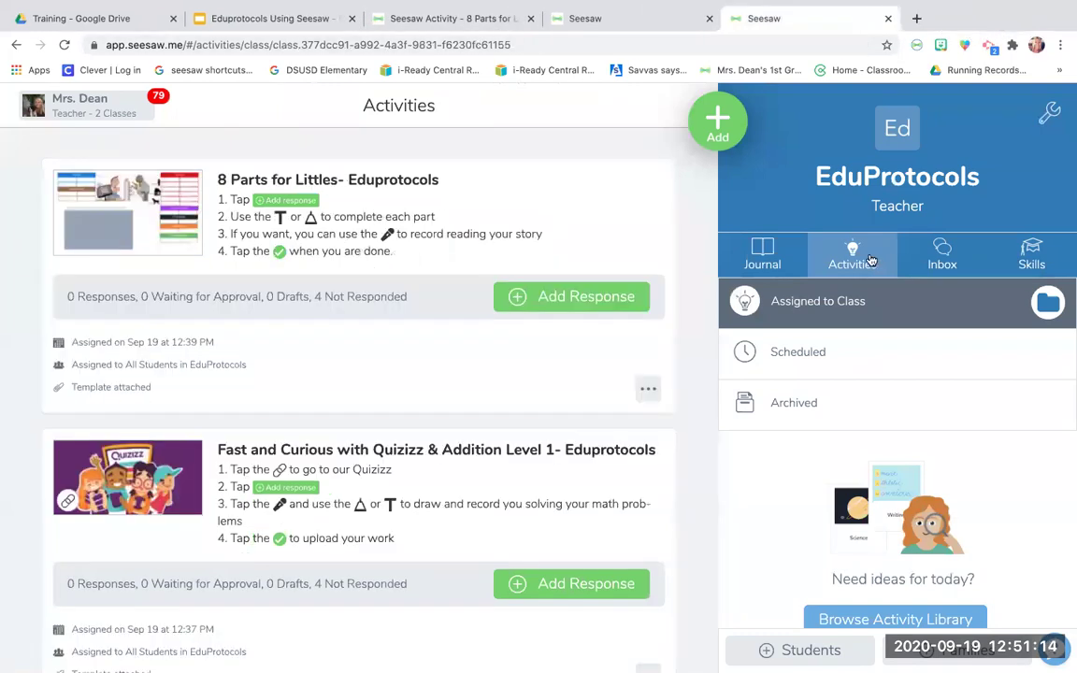
# Add a response to the Emoji Power Paragraph 8-Eduprotocols class activity as Sample Student
pyautogui.click(845, 257)
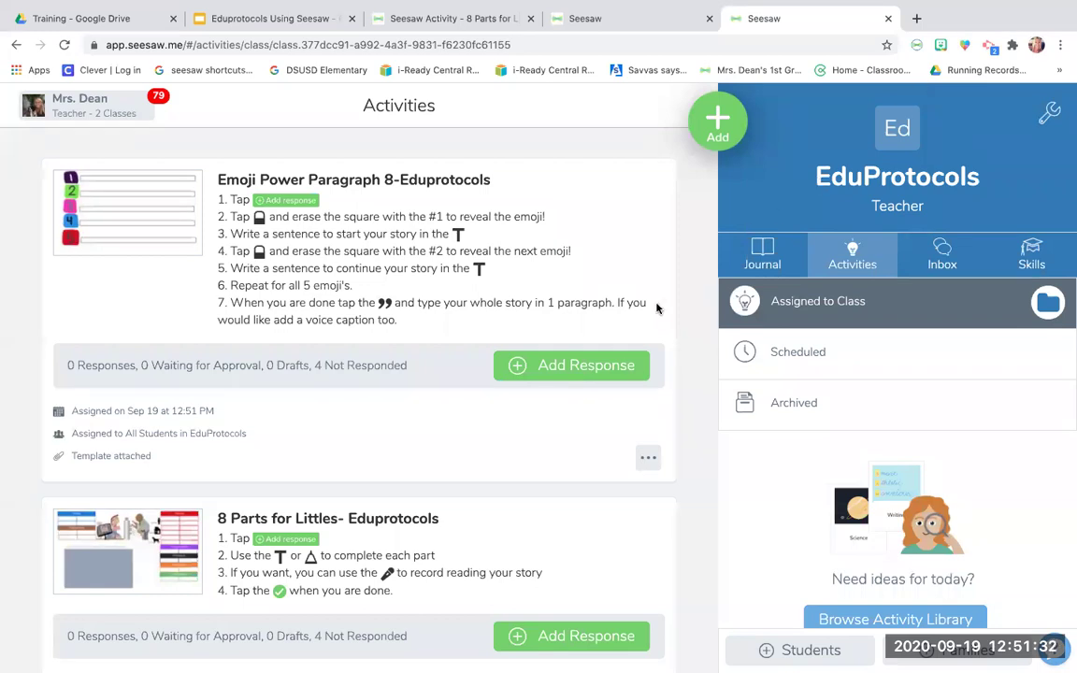
pyautogui.click(570, 366)
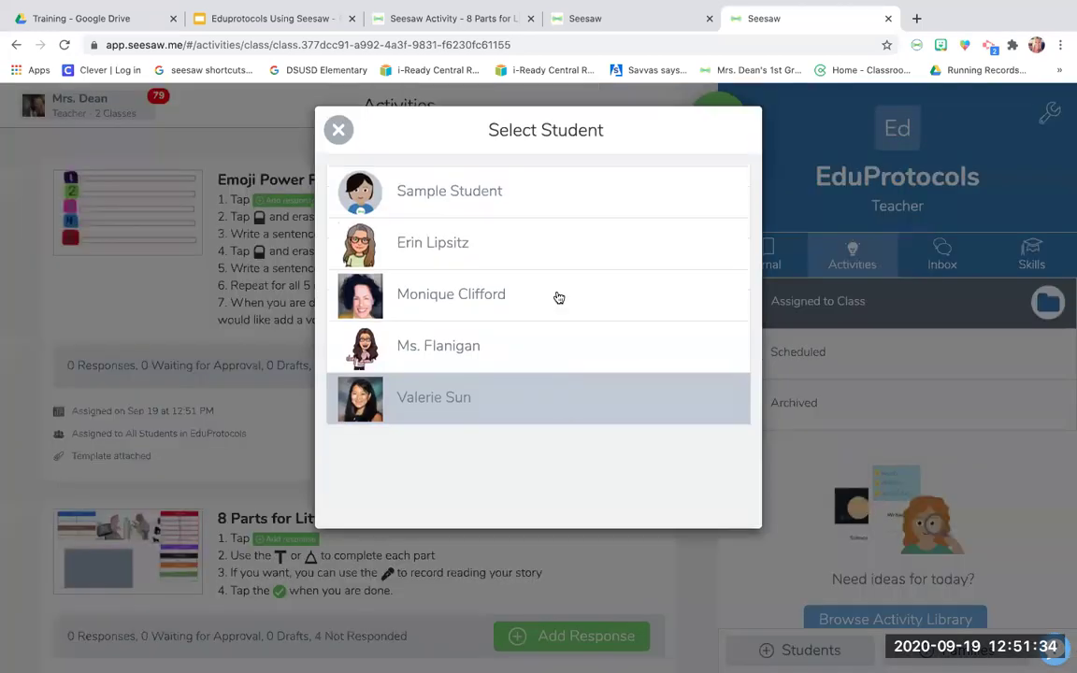
pyautogui.click(542, 202)
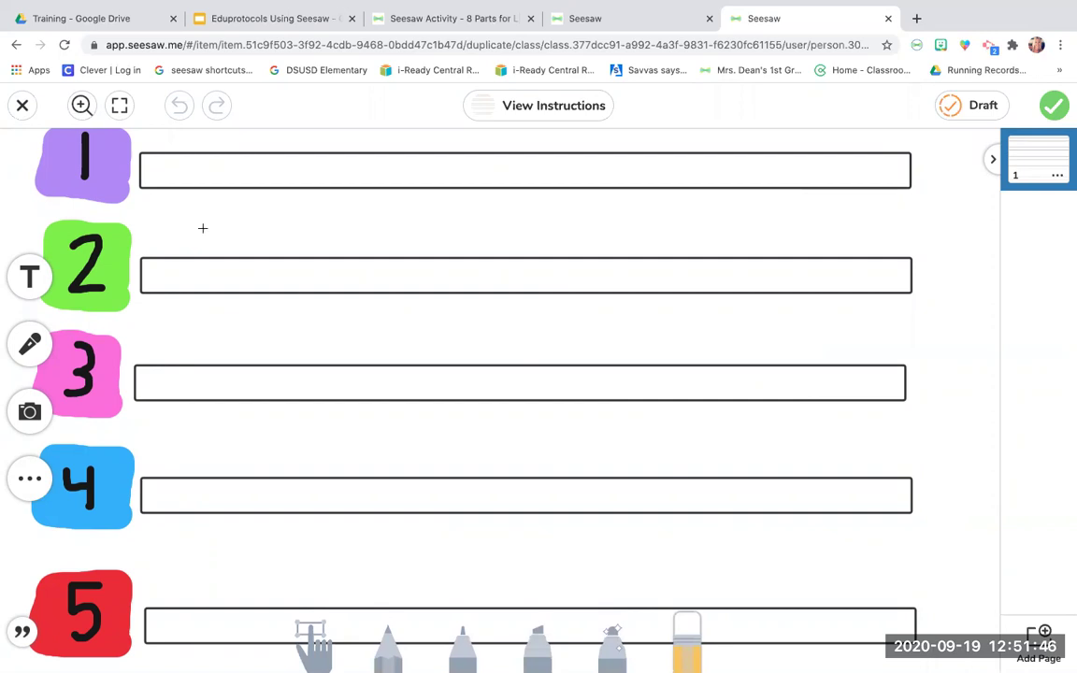
# Erase the square numbered 1 to reveal its emoji and write "The astronaut yelled "Blast Off"!" in the box beside it
pyautogui.moveTo(132, 139)
pyautogui.mouseDown()
pyautogui.moveTo(62, 139)
pyautogui.moveTo(34, 175)
pyautogui.moveTo(98, 183)
pyautogui.mouseUp()
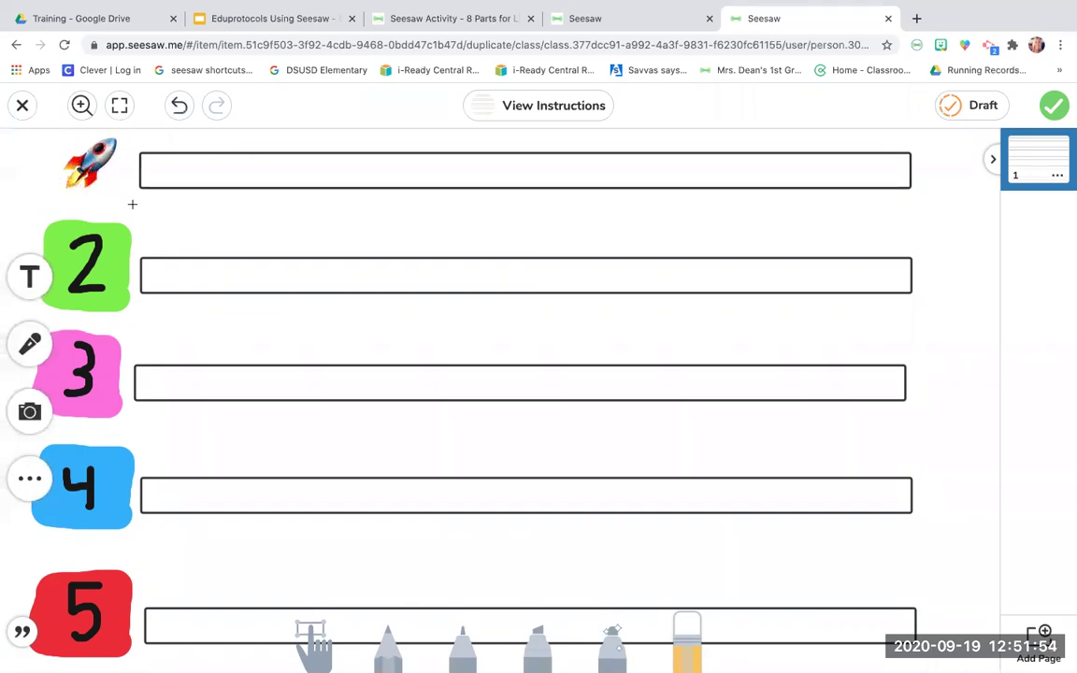
pyautogui.click(314, 643)
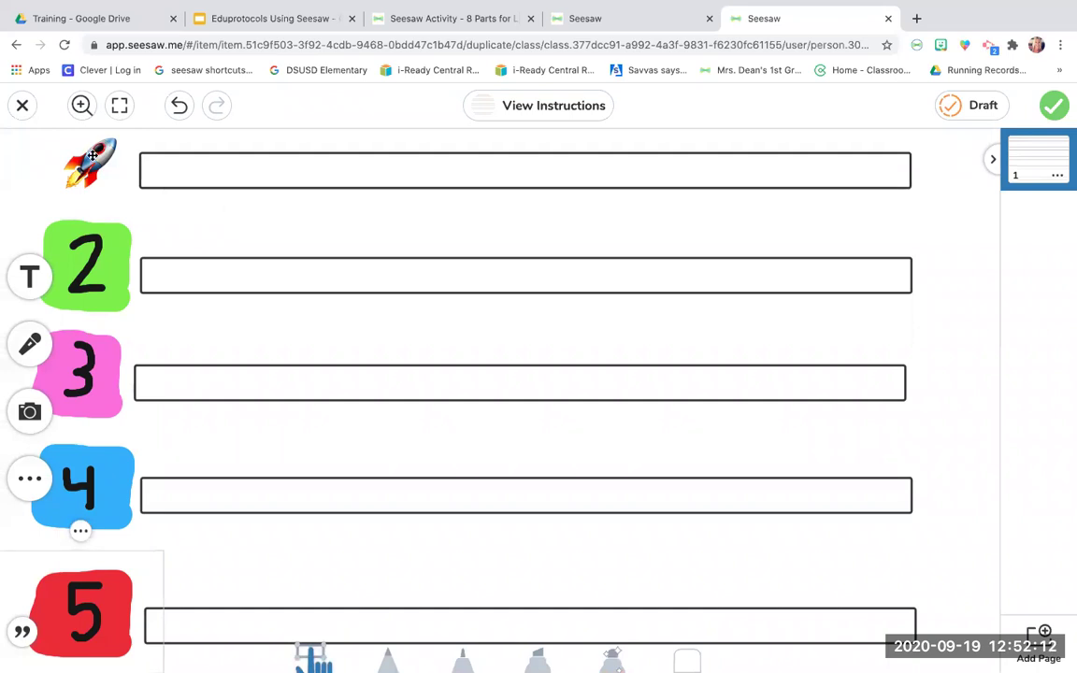
pyautogui.click(163, 175)
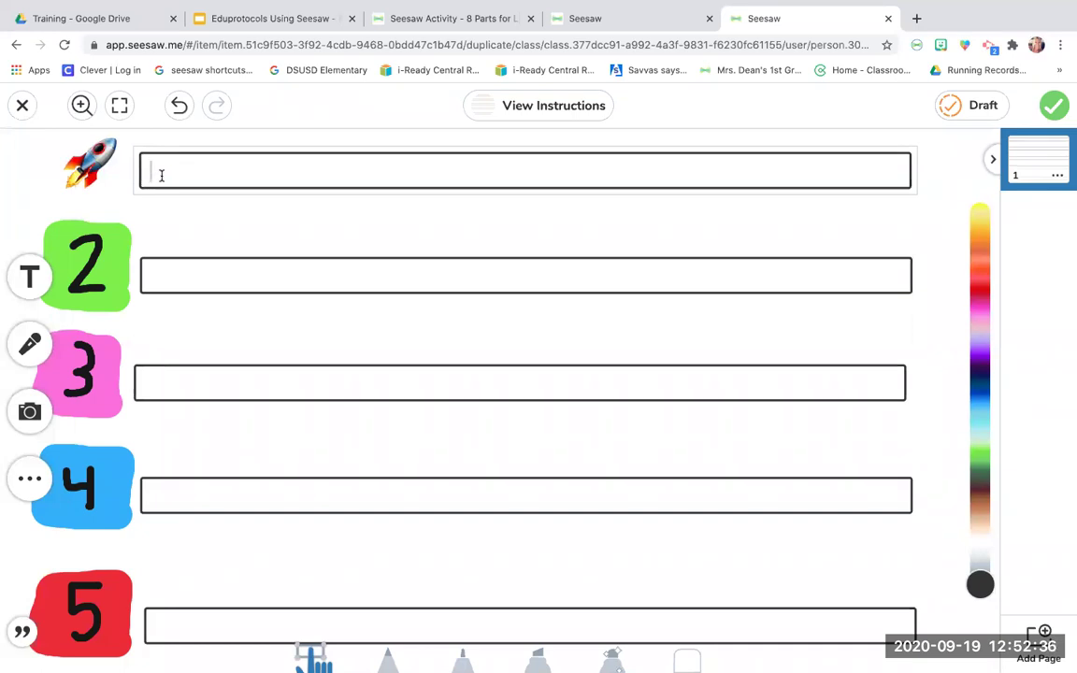
pyautogui.write('B')
pyautogui.press('BackSpace')
pyautogui.write('The as')
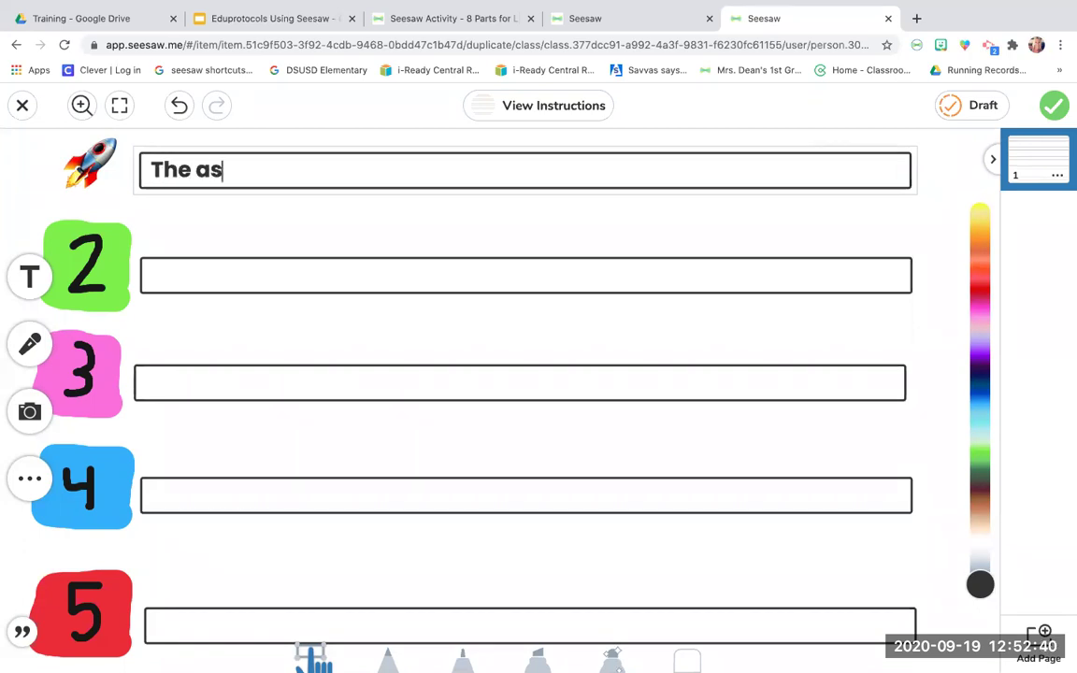
pyautogui.write('tronaut yelled "Blast Off"!')
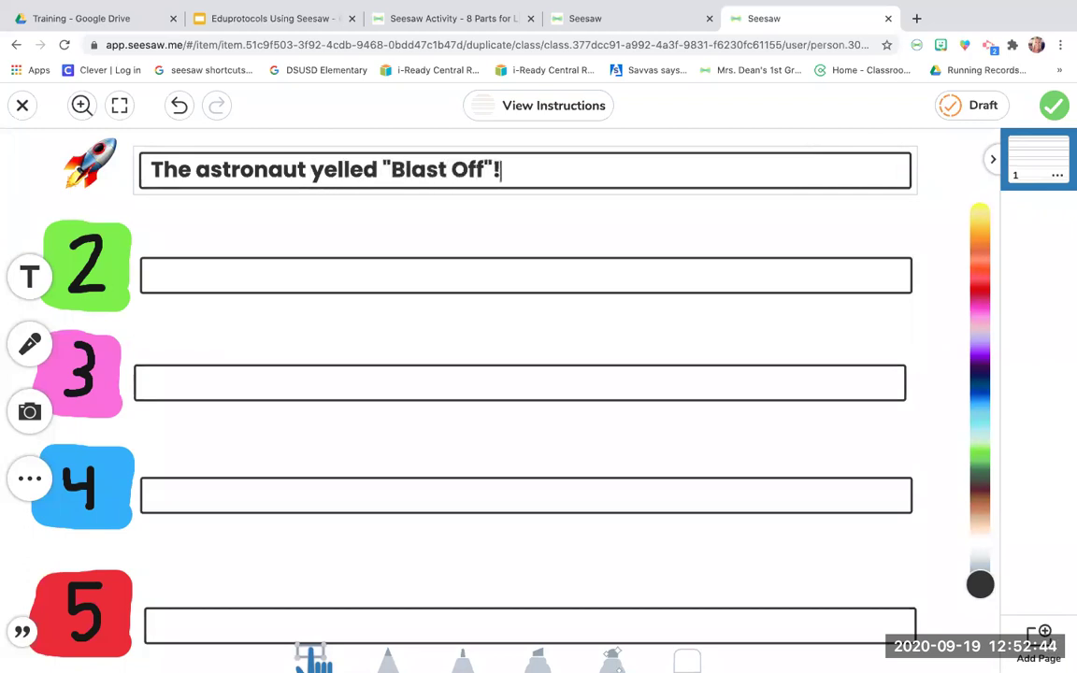
pyautogui.click(356, 229)
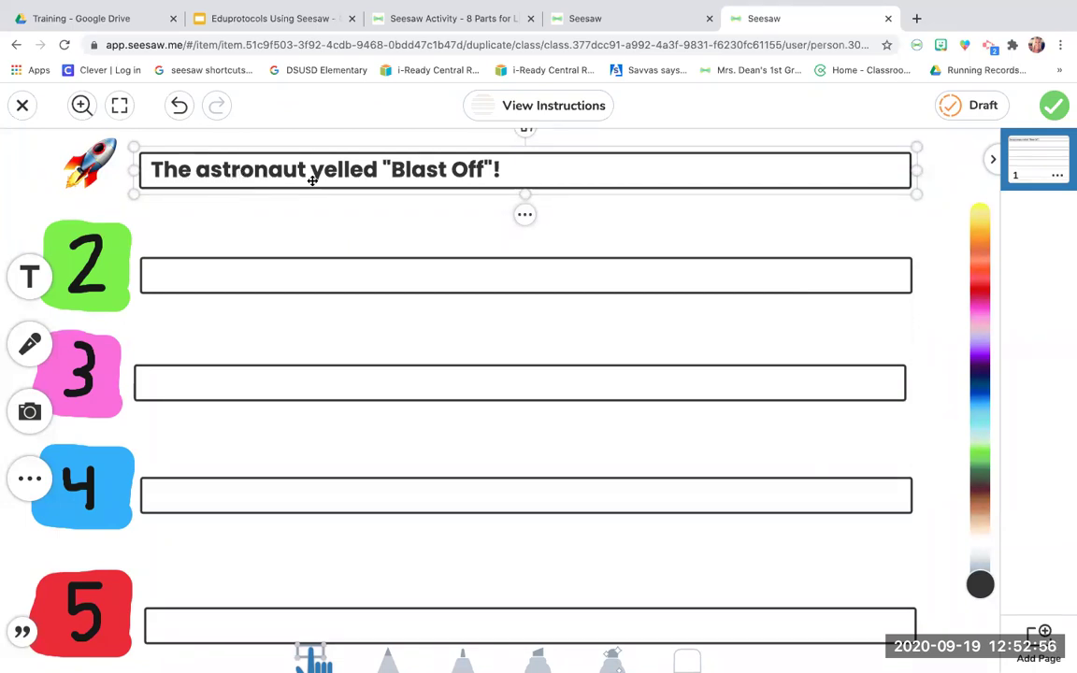
pyautogui.click(353, 224)
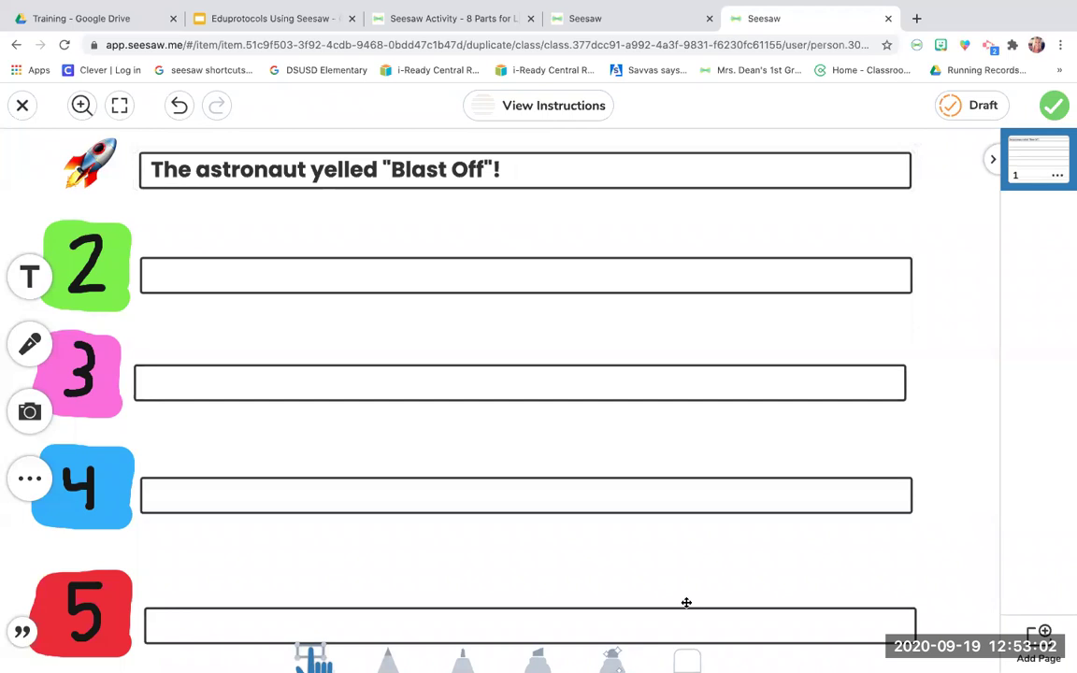
# Erase the square numbered 2 and write "The rocketship fell and landed on an island." in the box beside it
pyautogui.click(691, 656)
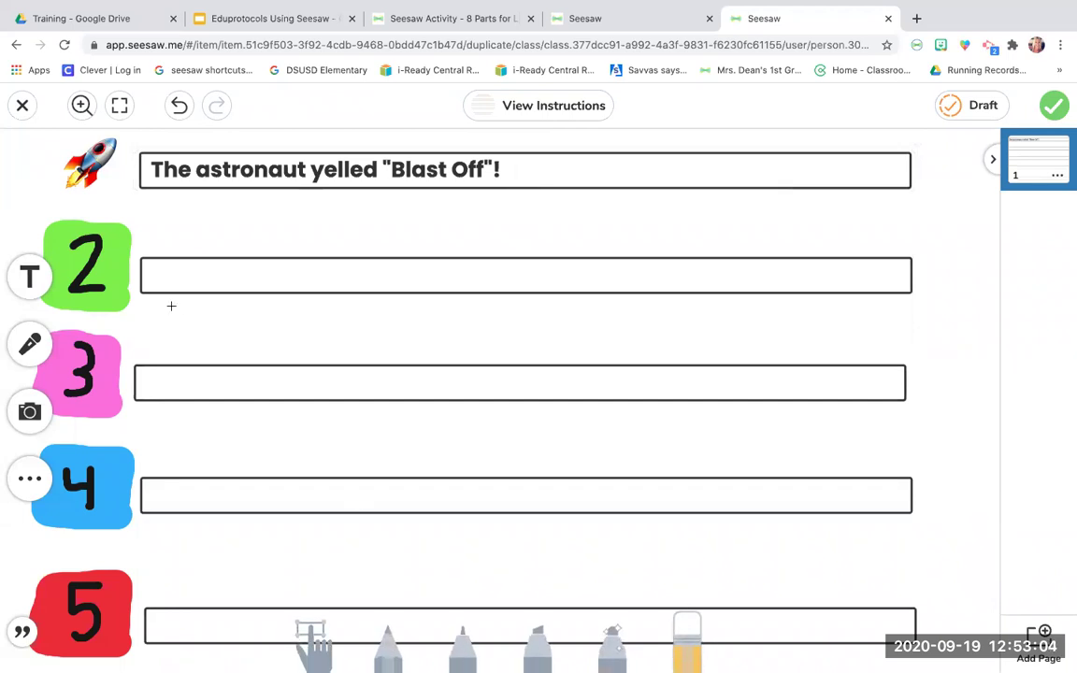
pyautogui.moveTo(138, 273)
pyautogui.mouseDown()
pyautogui.moveTo(60, 271)
pyautogui.moveTo(36, 234)
pyautogui.moveTo(111, 220)
pyautogui.moveTo(55, 278)
pyautogui.mouseUp()
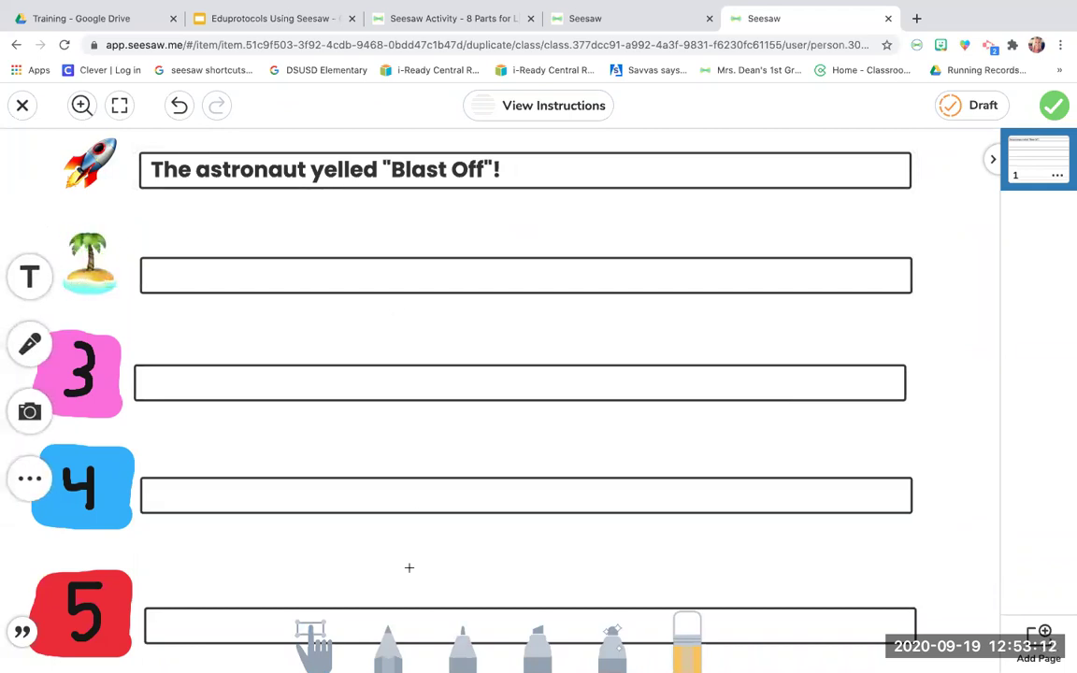
pyautogui.click(312, 643)
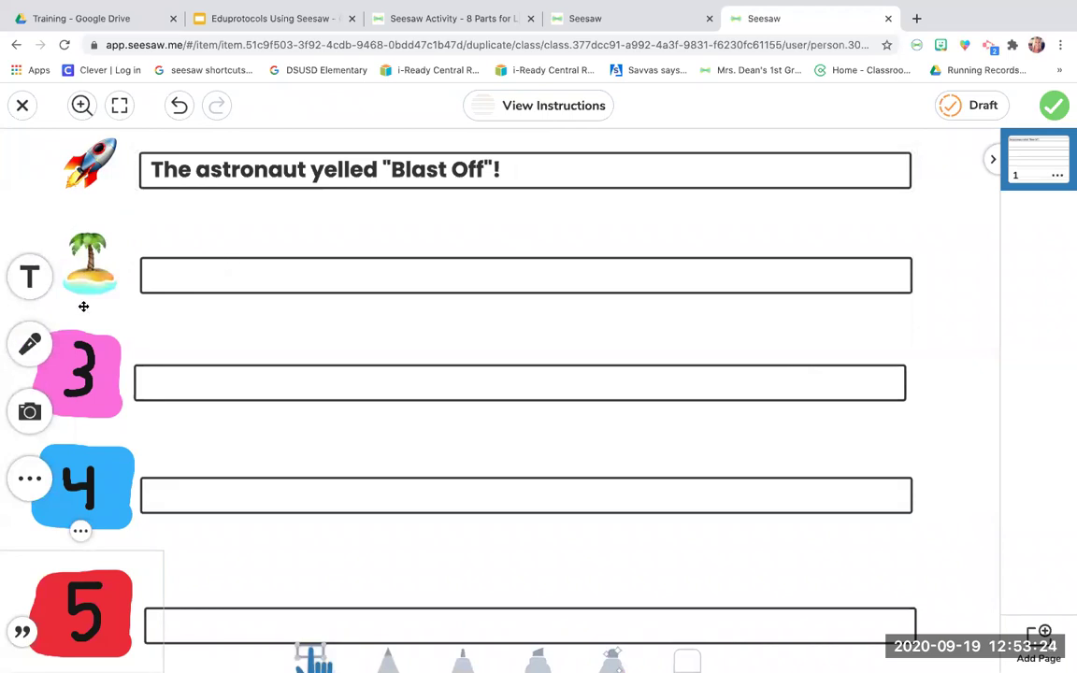
pyautogui.click(175, 281)
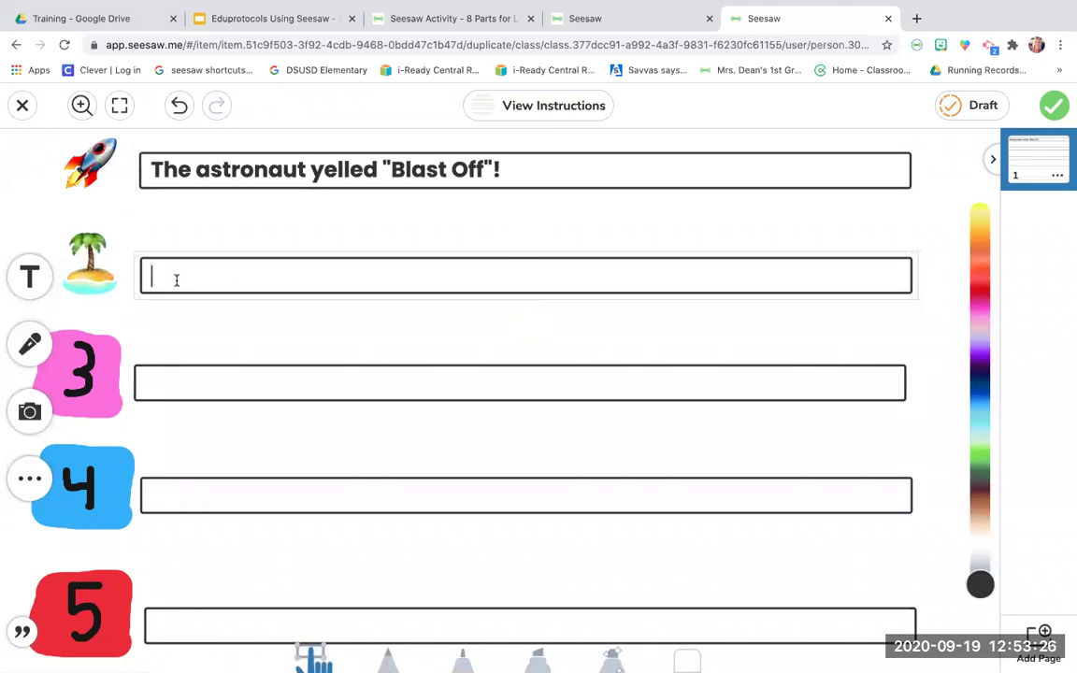
pyautogui.write('The ro')
pyautogui.press('BackSpace')
pyautogui.press('BackSpace')
pyautogui.write('rock')
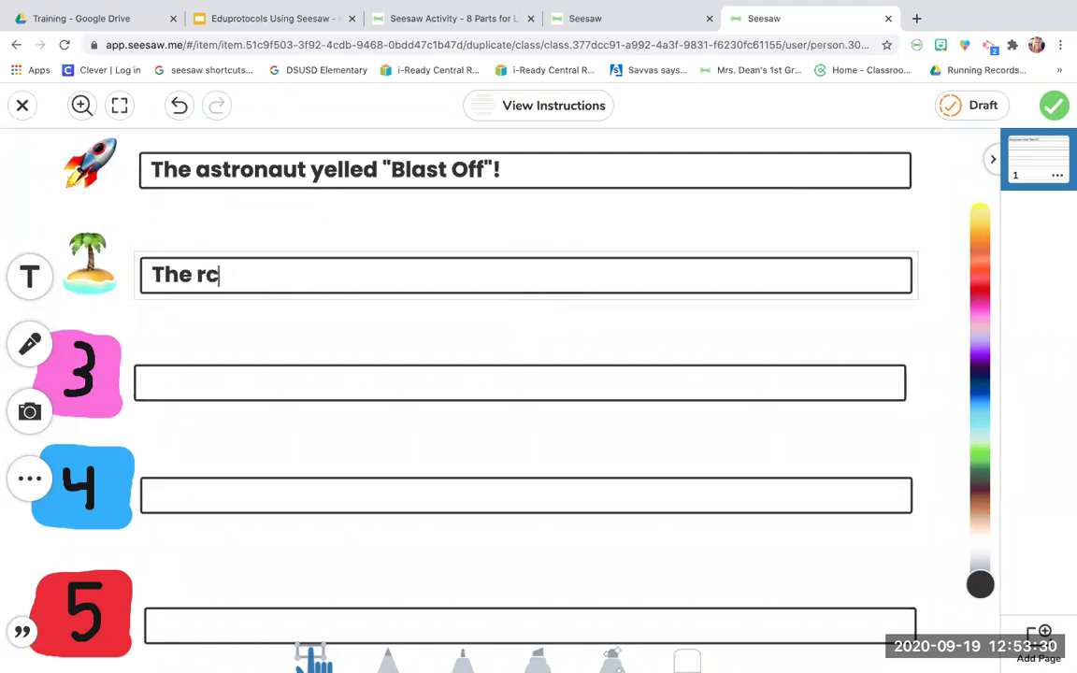
pyautogui.write('et sh')
pyautogui.press('BackSpace')
pyautogui.press('BackSpace')
pyautogui.press('BackSpace')
pyautogui.write('ship fell and land')
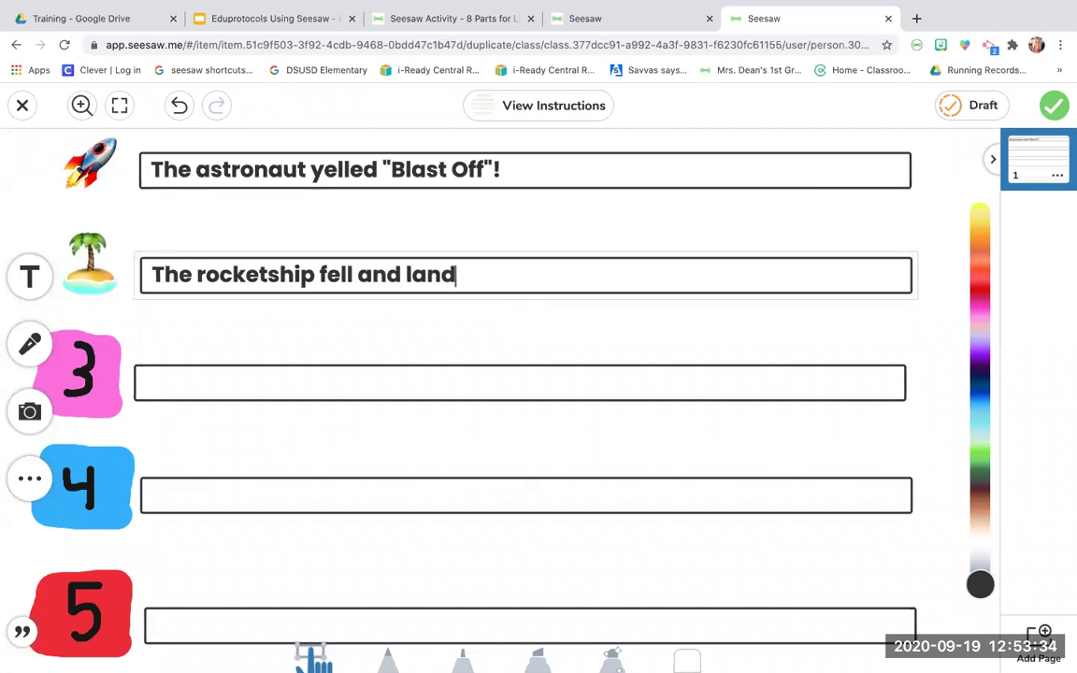
pyautogui.press('BackSpace')
pyautogui.press('BackSpace')
pyautogui.write('nded on a')
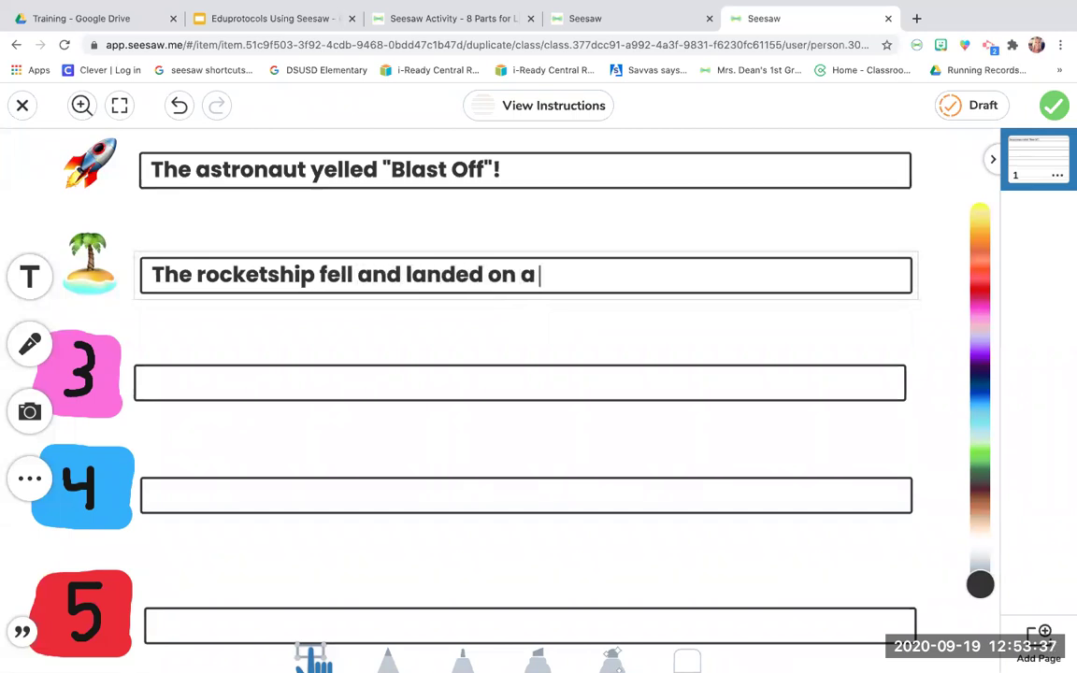
pyautogui.press('BackSpace')
pyautogui.write('n island.')
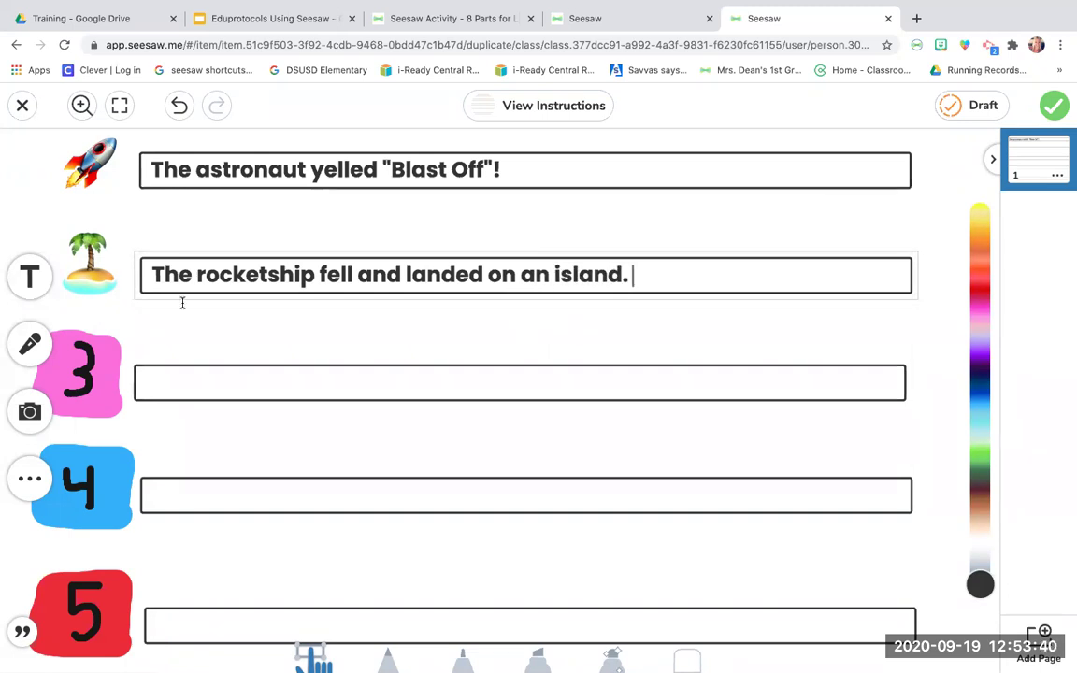
pyautogui.click(607, 588)
# Erase the square numbered 3 and write "He was so hungry he decided to grab a taco from the taco stand." beside it
pyautogui.click(686, 659)
pyautogui.moveTo(103, 369)
pyautogui.mouseDown()
pyautogui.moveTo(43, 324)
pyautogui.moveTo(67, 348)
pyautogui.moveTo(103, 341)
pyautogui.mouseUp()
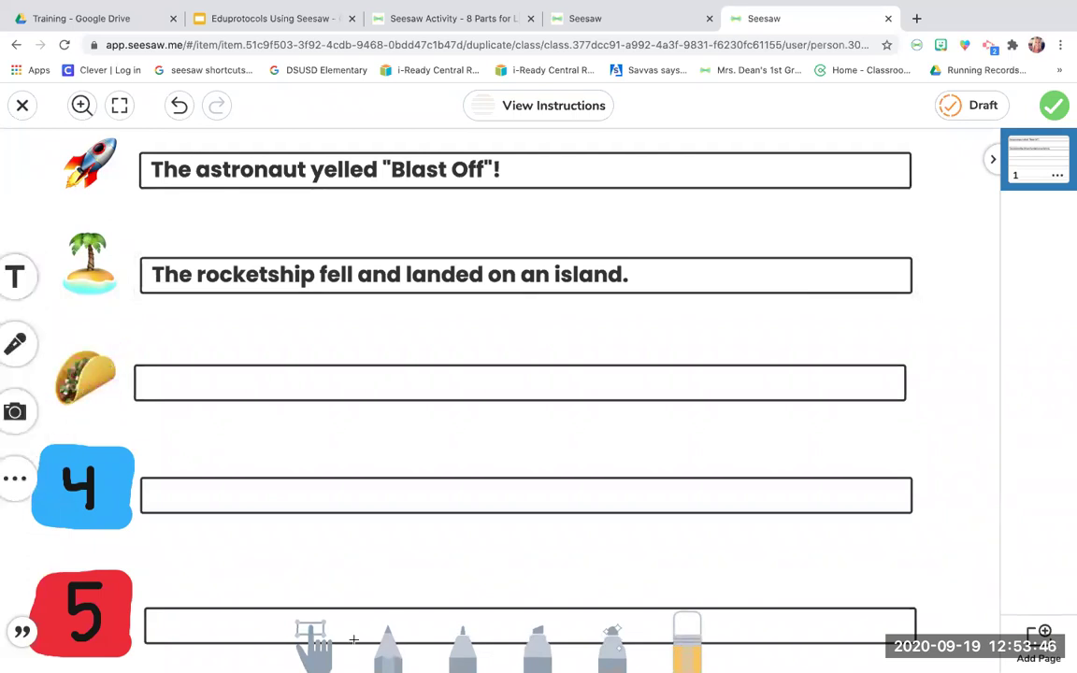
pyautogui.click(313, 641)
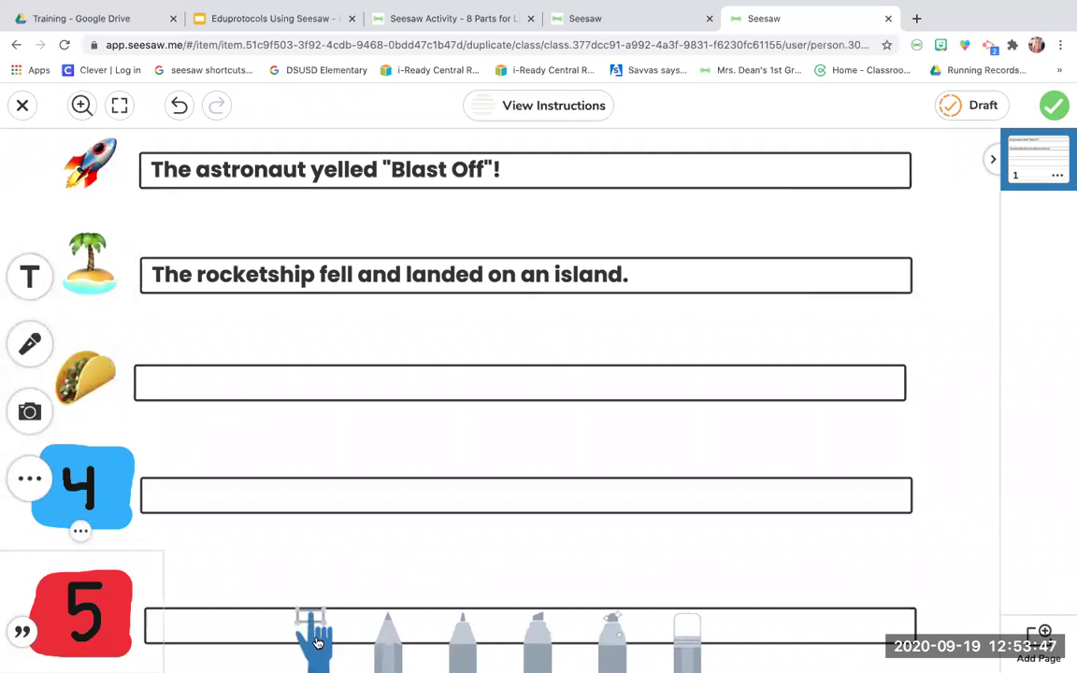
pyautogui.click(419, 387)
pyautogui.click(419, 386)
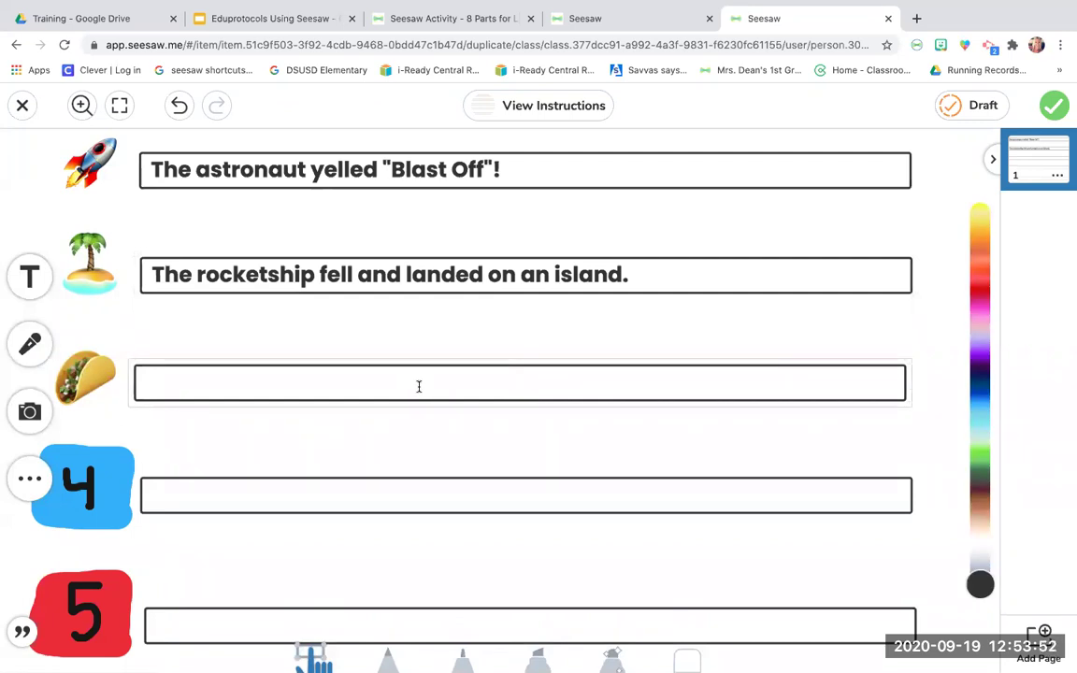
pyautogui.write('He was so hungry he decided to grab a taco f')
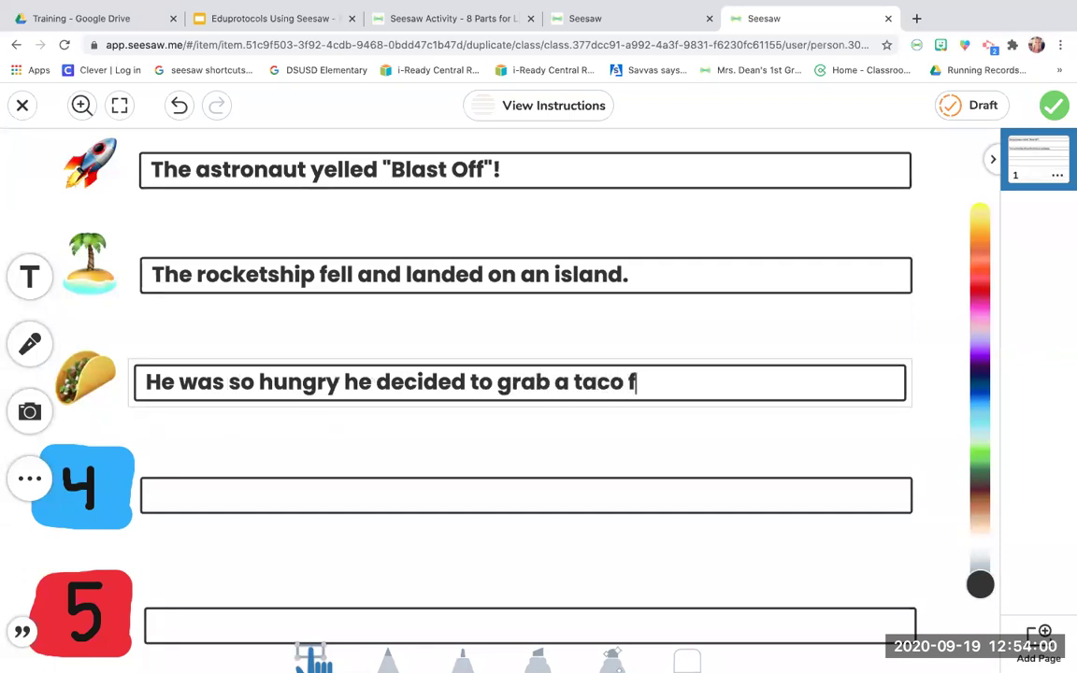
pyautogui.write('rom the taco stand.')
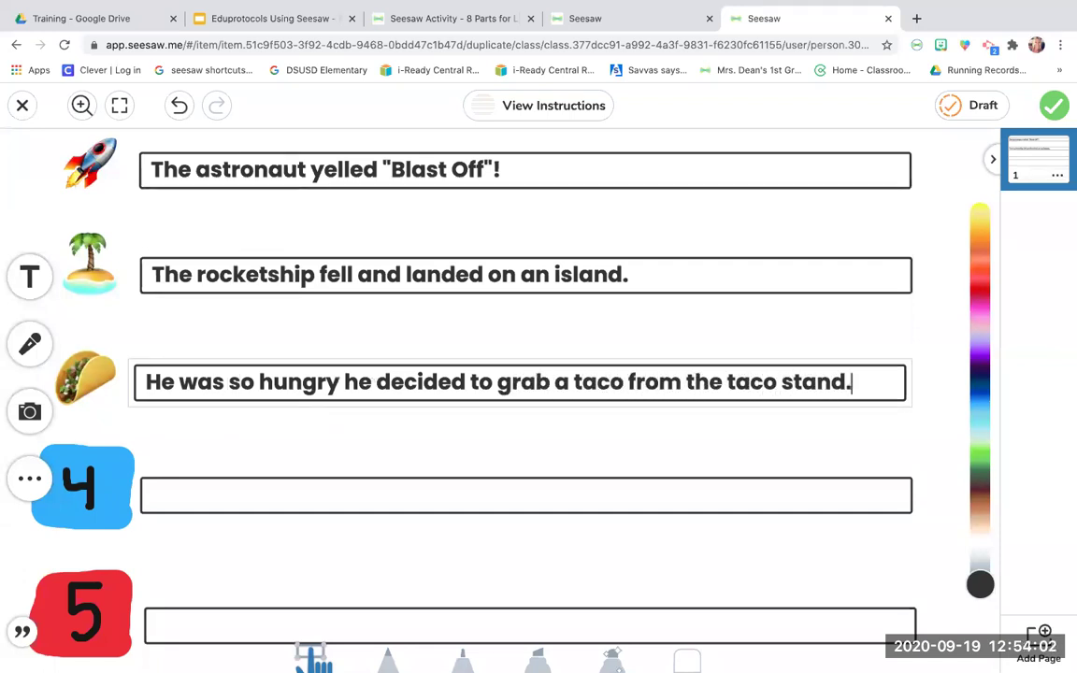
# Erase the square numbered 4 and write "Sadly, the taco shop was out of tacos." in the box beside it
pyautogui.click(695, 658)
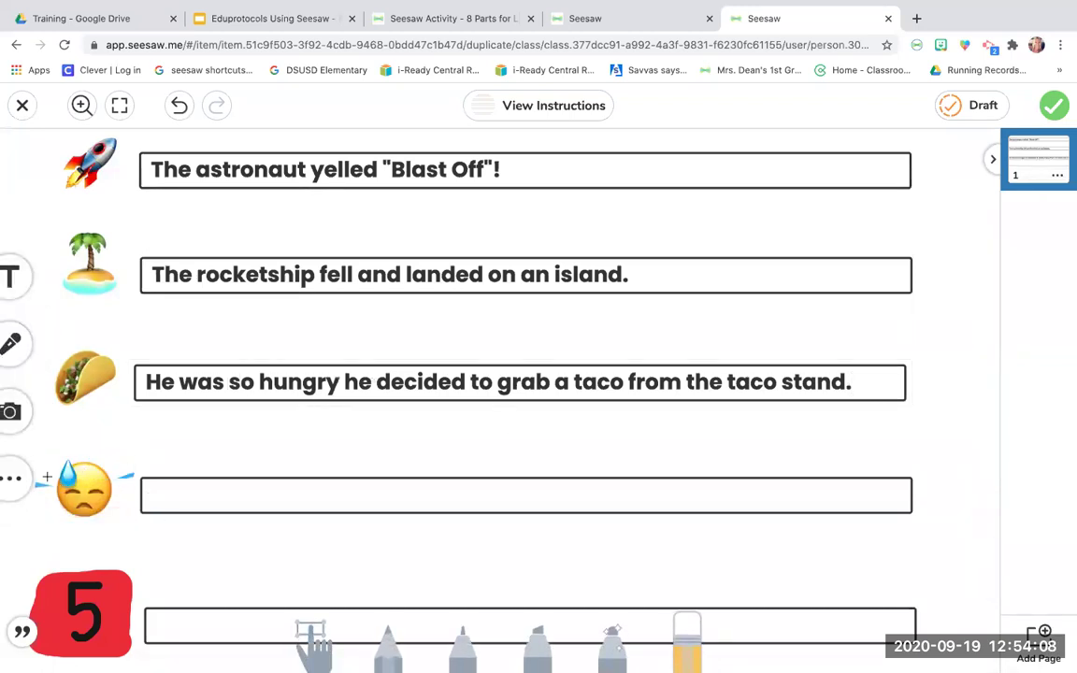
pyautogui.click(314, 654)
pyautogui.doubleClick(312, 502)
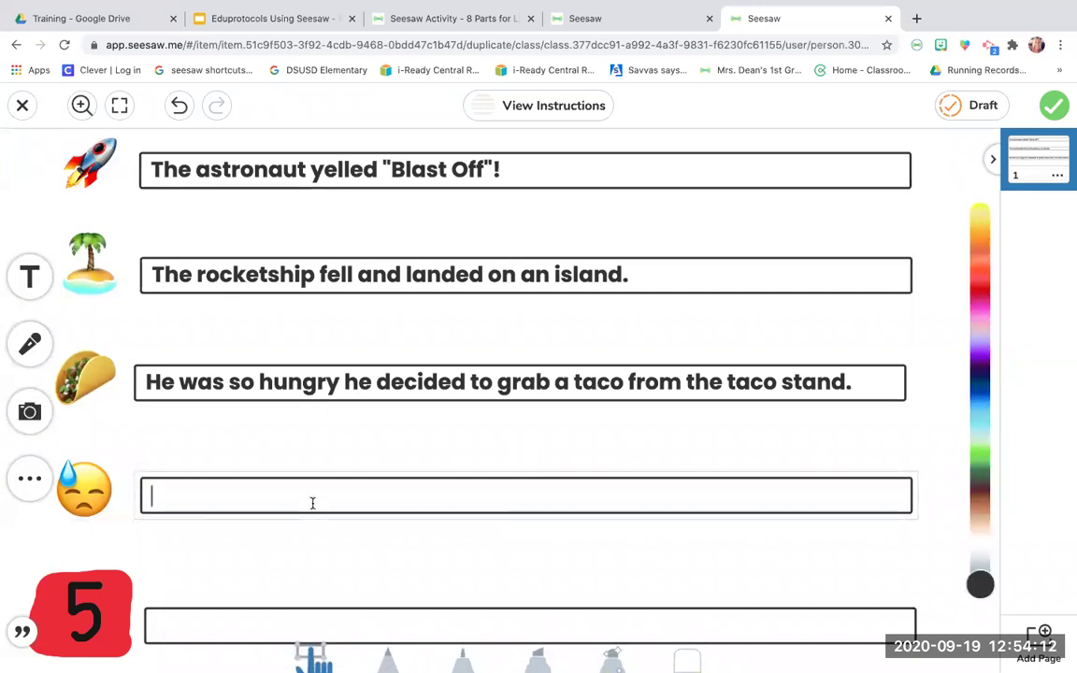
pyautogui.write('Sadly, h')
pyautogui.press('BackSpace')
pyautogui.write('th')
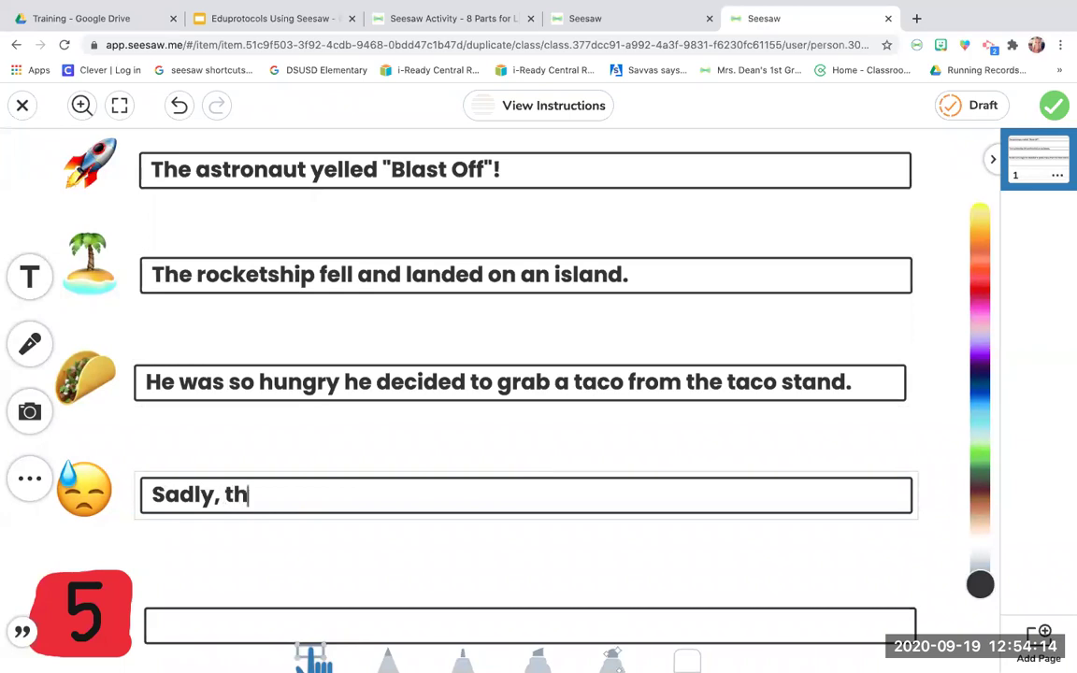
pyautogui.write('e taco shop was o')
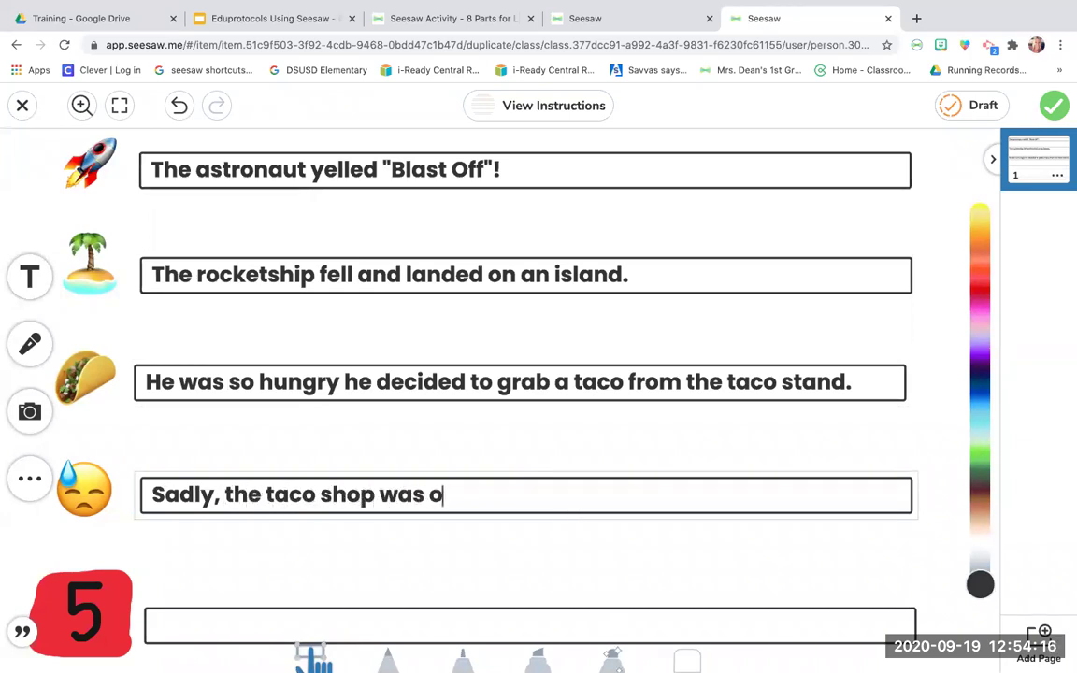
pyautogui.write('ut of tacos.')
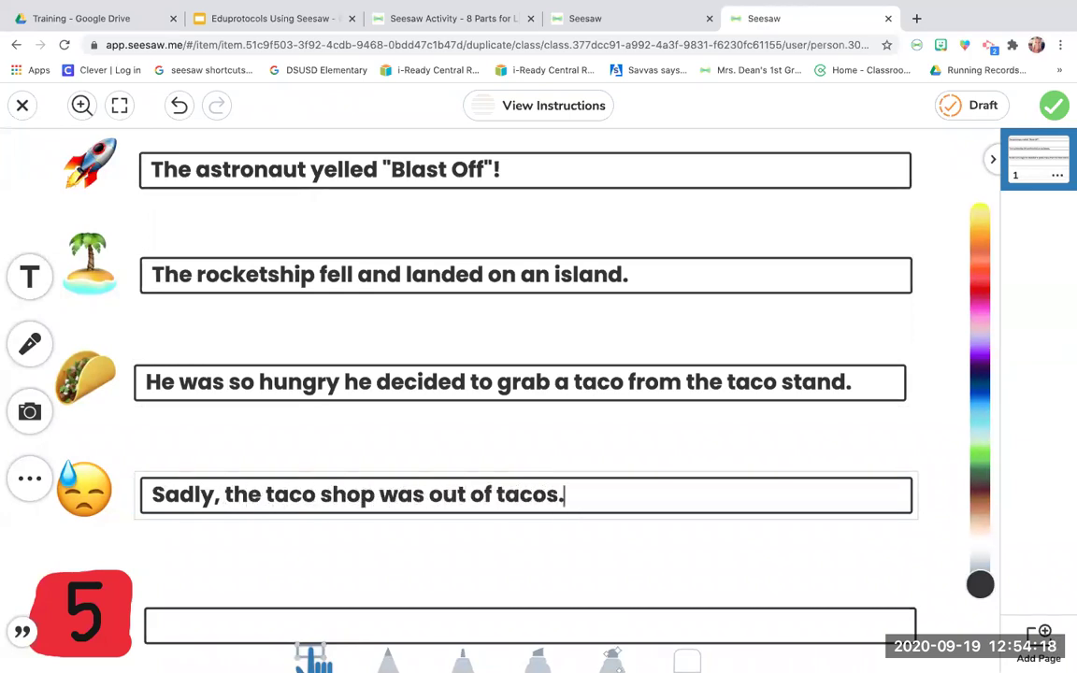
# Erase the square numbered 5 and write "So he got in his car and left." in the box beside it
pyautogui.click(507, 446)
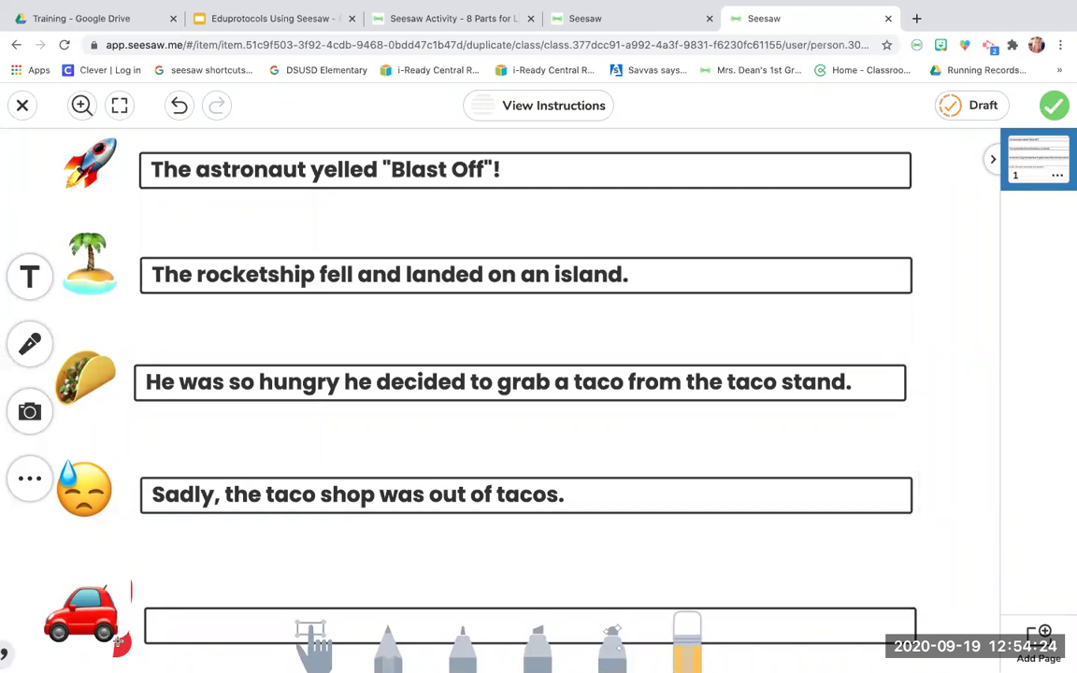
pyautogui.click(319, 640)
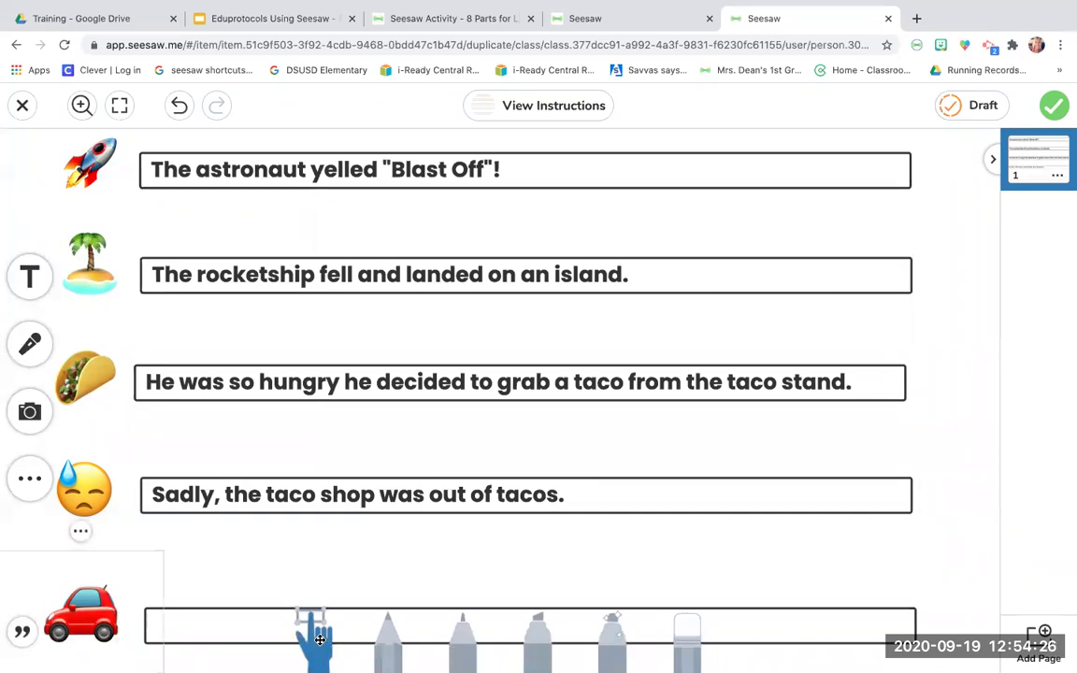
pyautogui.click(260, 627)
pyautogui.click(260, 627)
pyautogui.write('So he')
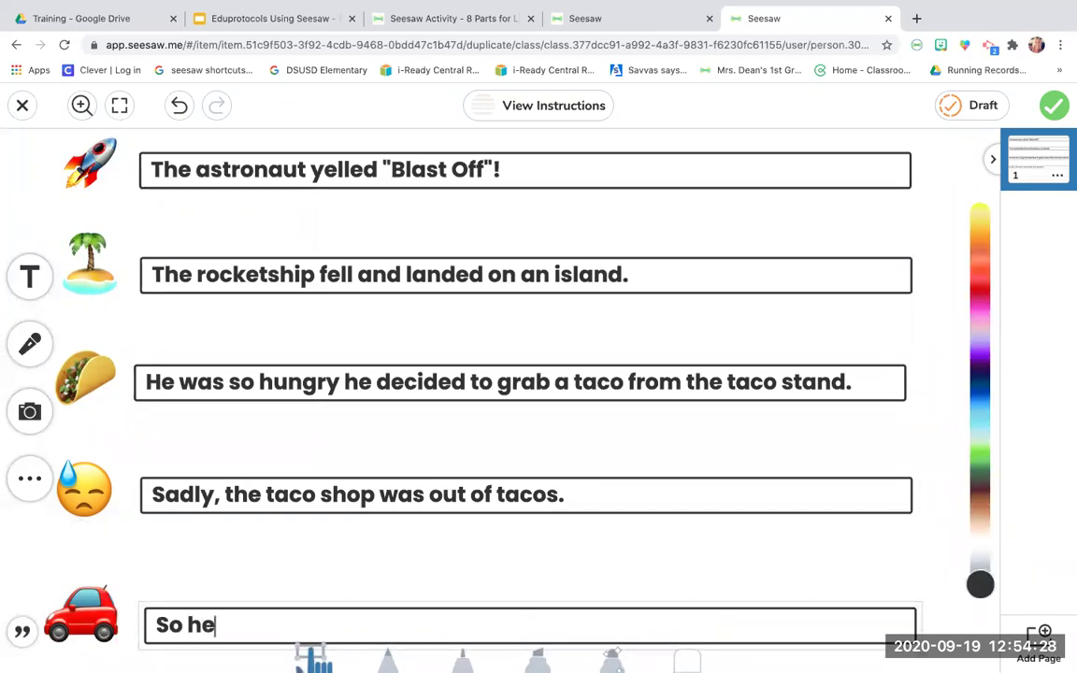
pyautogui.write(' got in his ca')
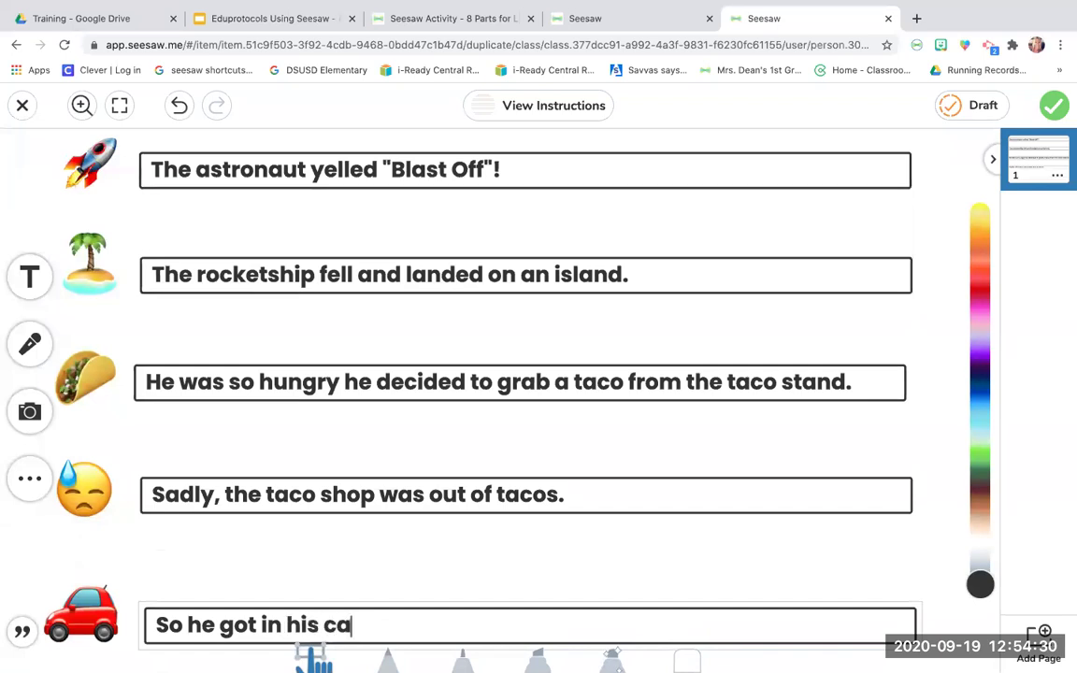
pyautogui.write('r and left.')
pyautogui.click(368, 551)
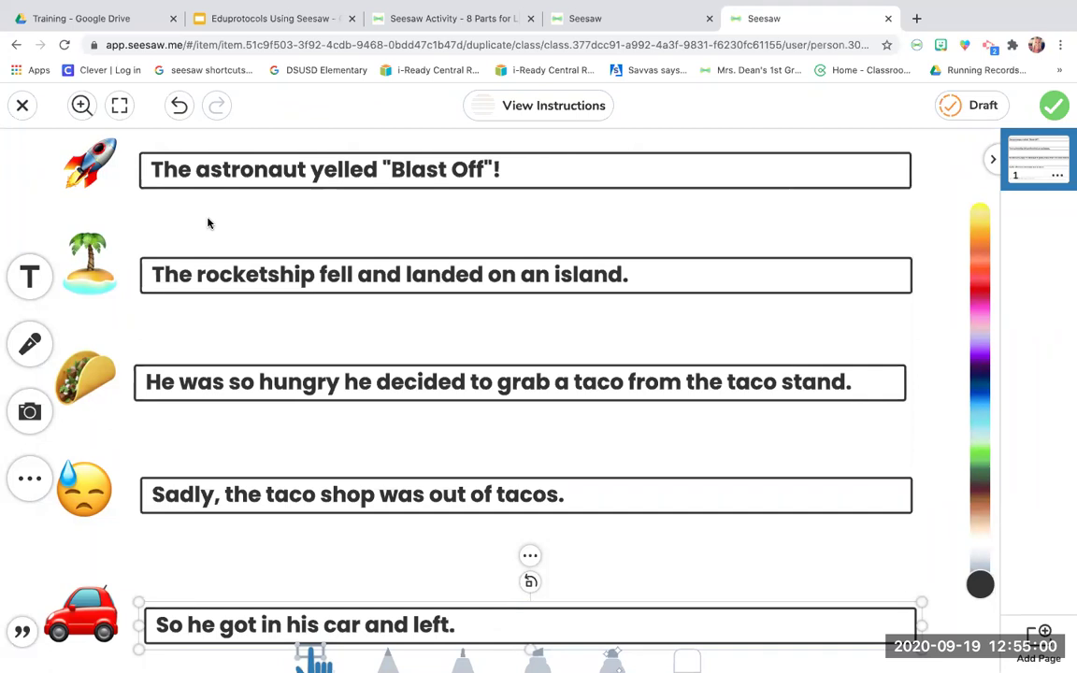
# Discard the sample Emoji Power Paragraph response, deleting its one page of work and all unsaved changes
pyautogui.click(27, 105)
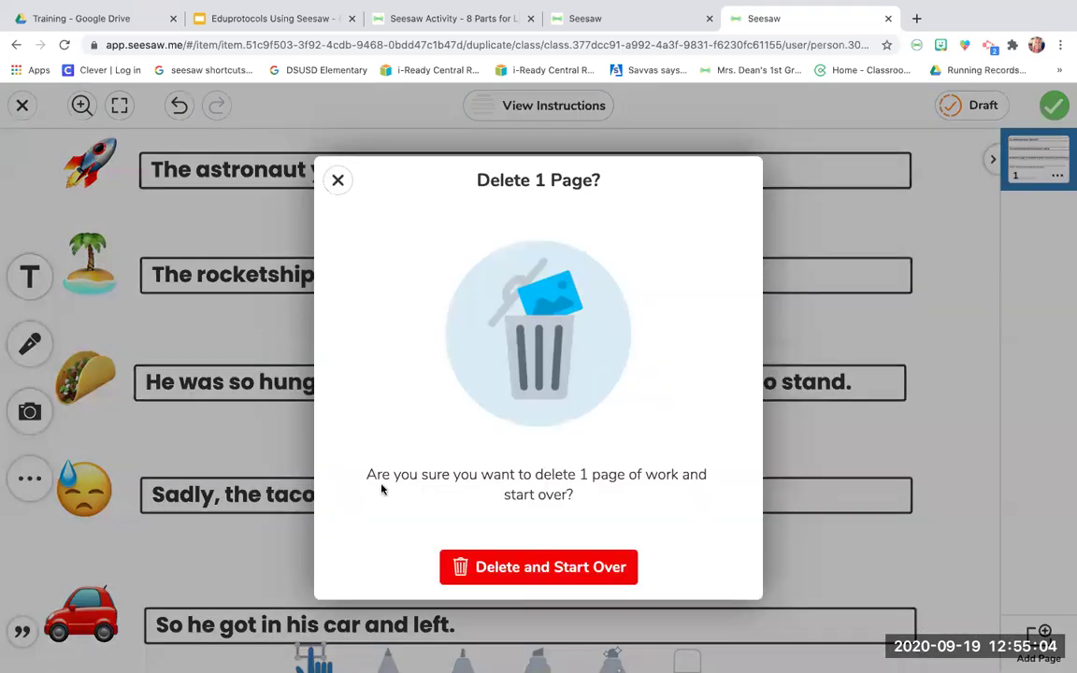
pyautogui.click(505, 576)
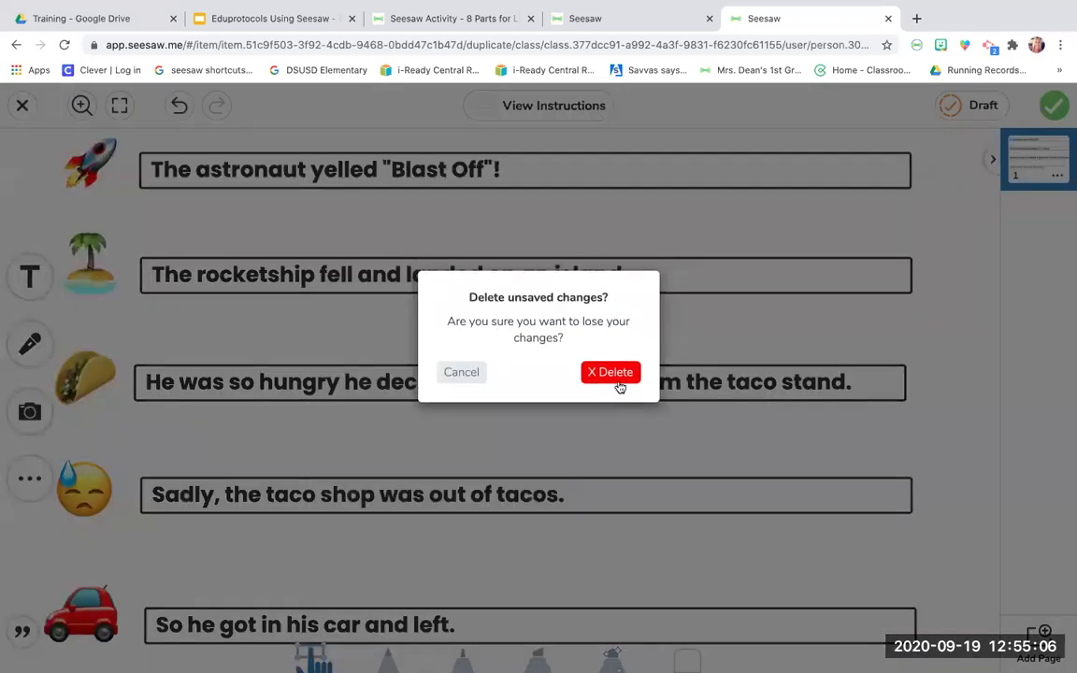
pyautogui.click(617, 377)
# Switch to the Eduprotocols Using Seesaw presentation, show the More Random Emoji Writing Prompts slide, and close the 8 Parts activity page
pyautogui.click(280, 18)
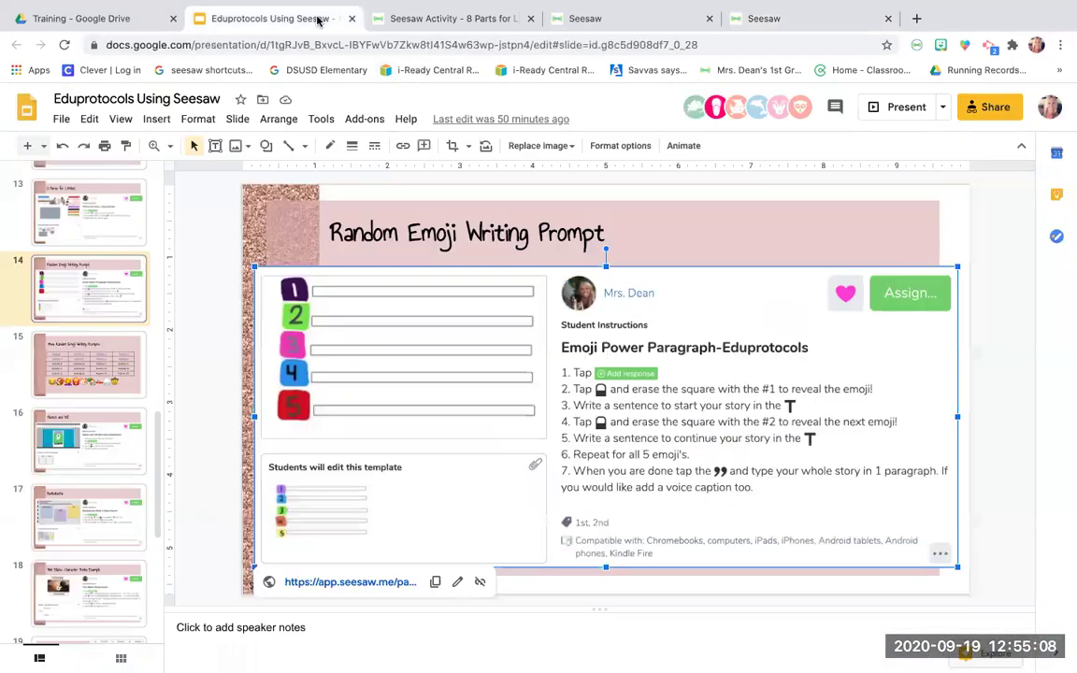
pyautogui.click(115, 371)
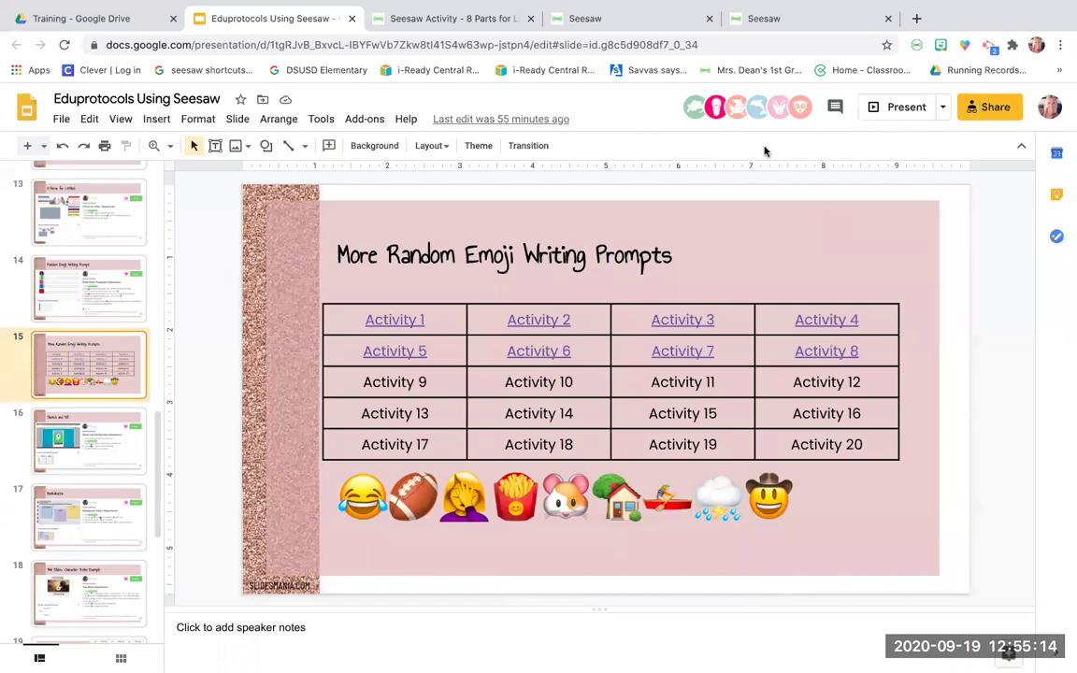
pyautogui.click(530, 19)
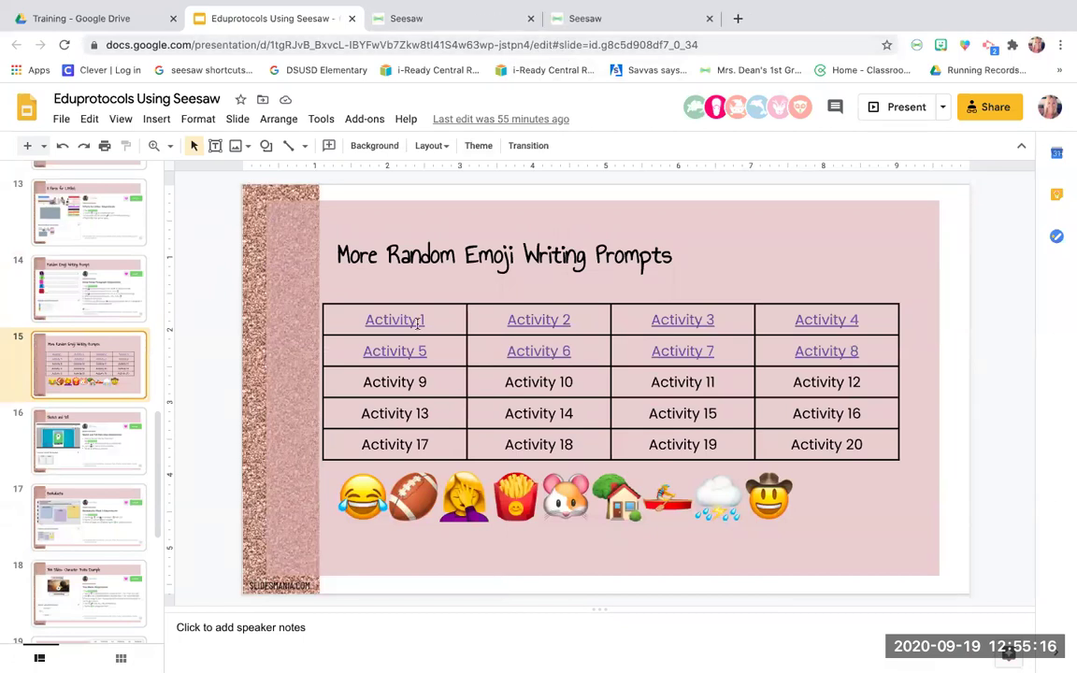
# View the Seesaw page linked from Activity 1 in the table, close it, and open the page linked from Activity 2
pyautogui.click(410, 320)
pyautogui.click(421, 344)
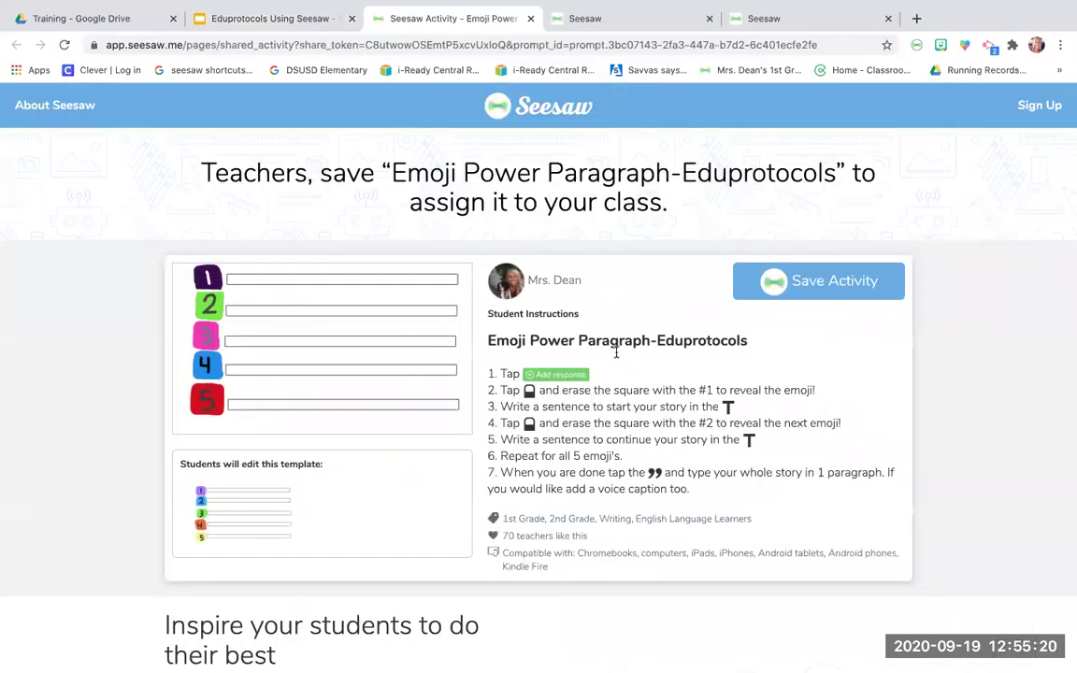
pyautogui.click(529, 19)
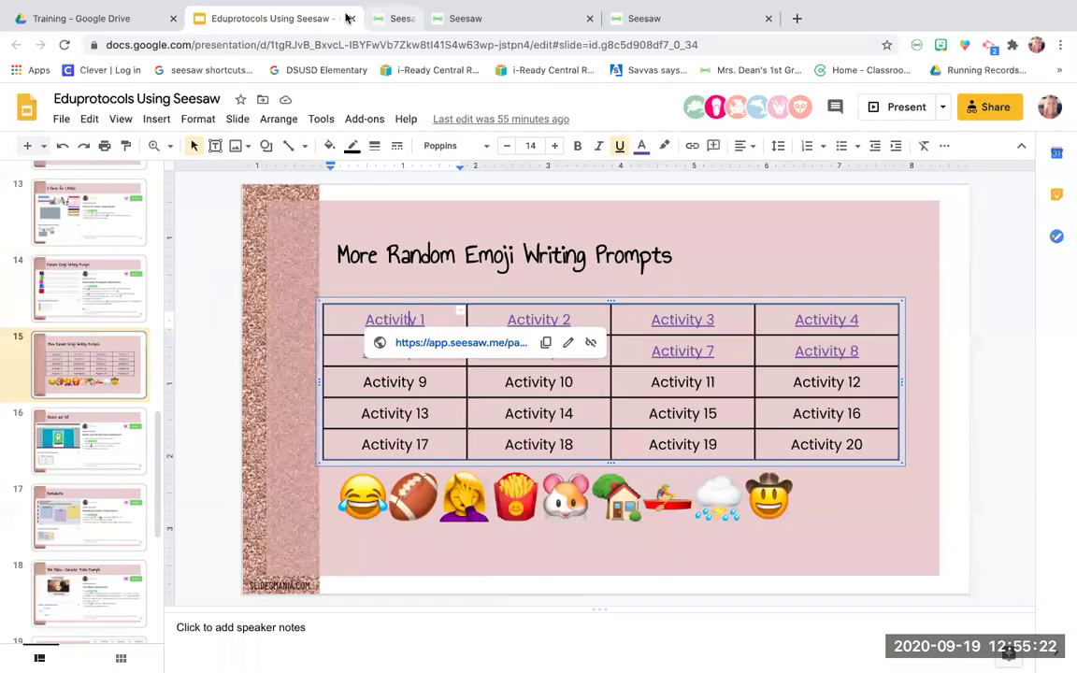
pyautogui.click(539, 319)
pyautogui.click(542, 343)
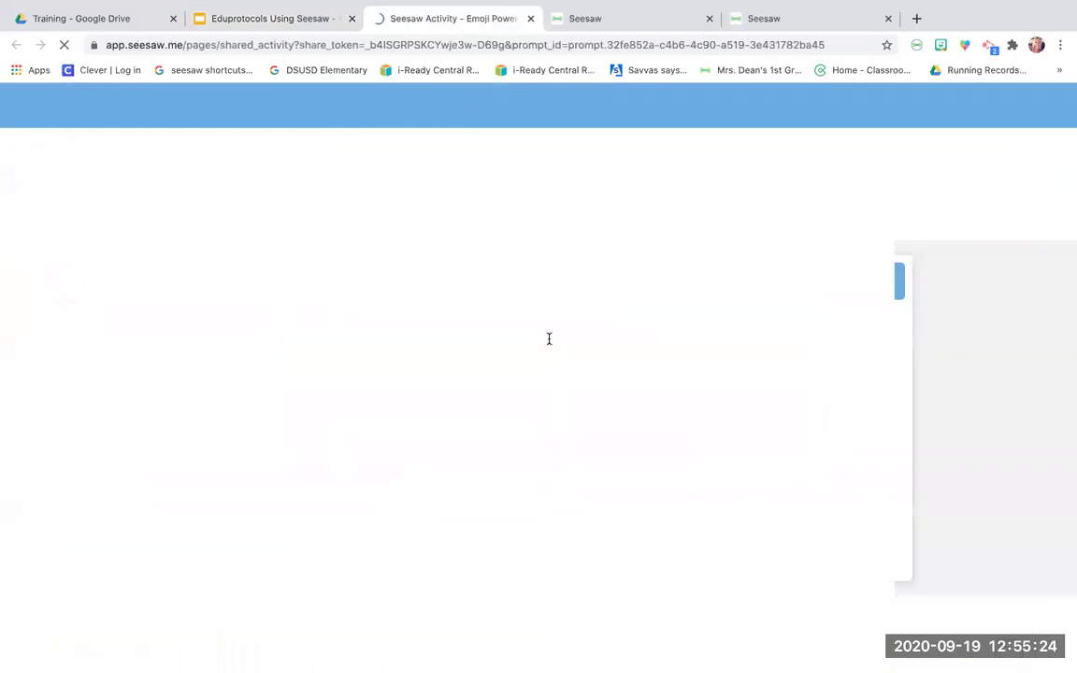